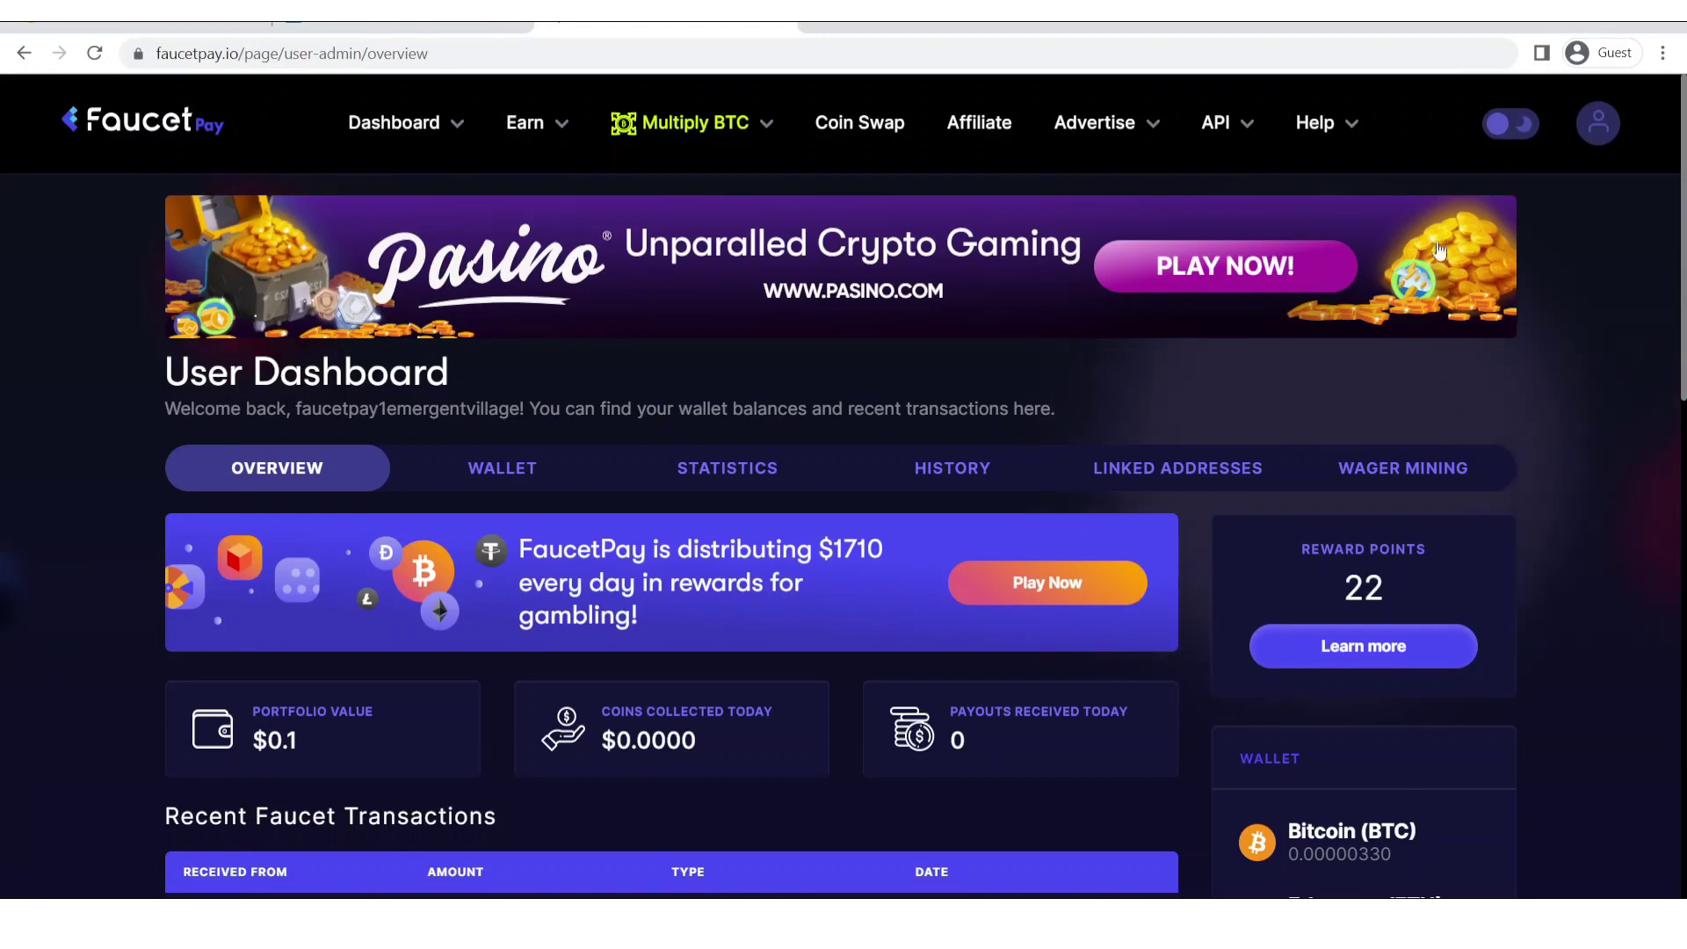
# Scroll through the live ecoinclaim.com faucet front page.
pyautogui.click(140, 13)
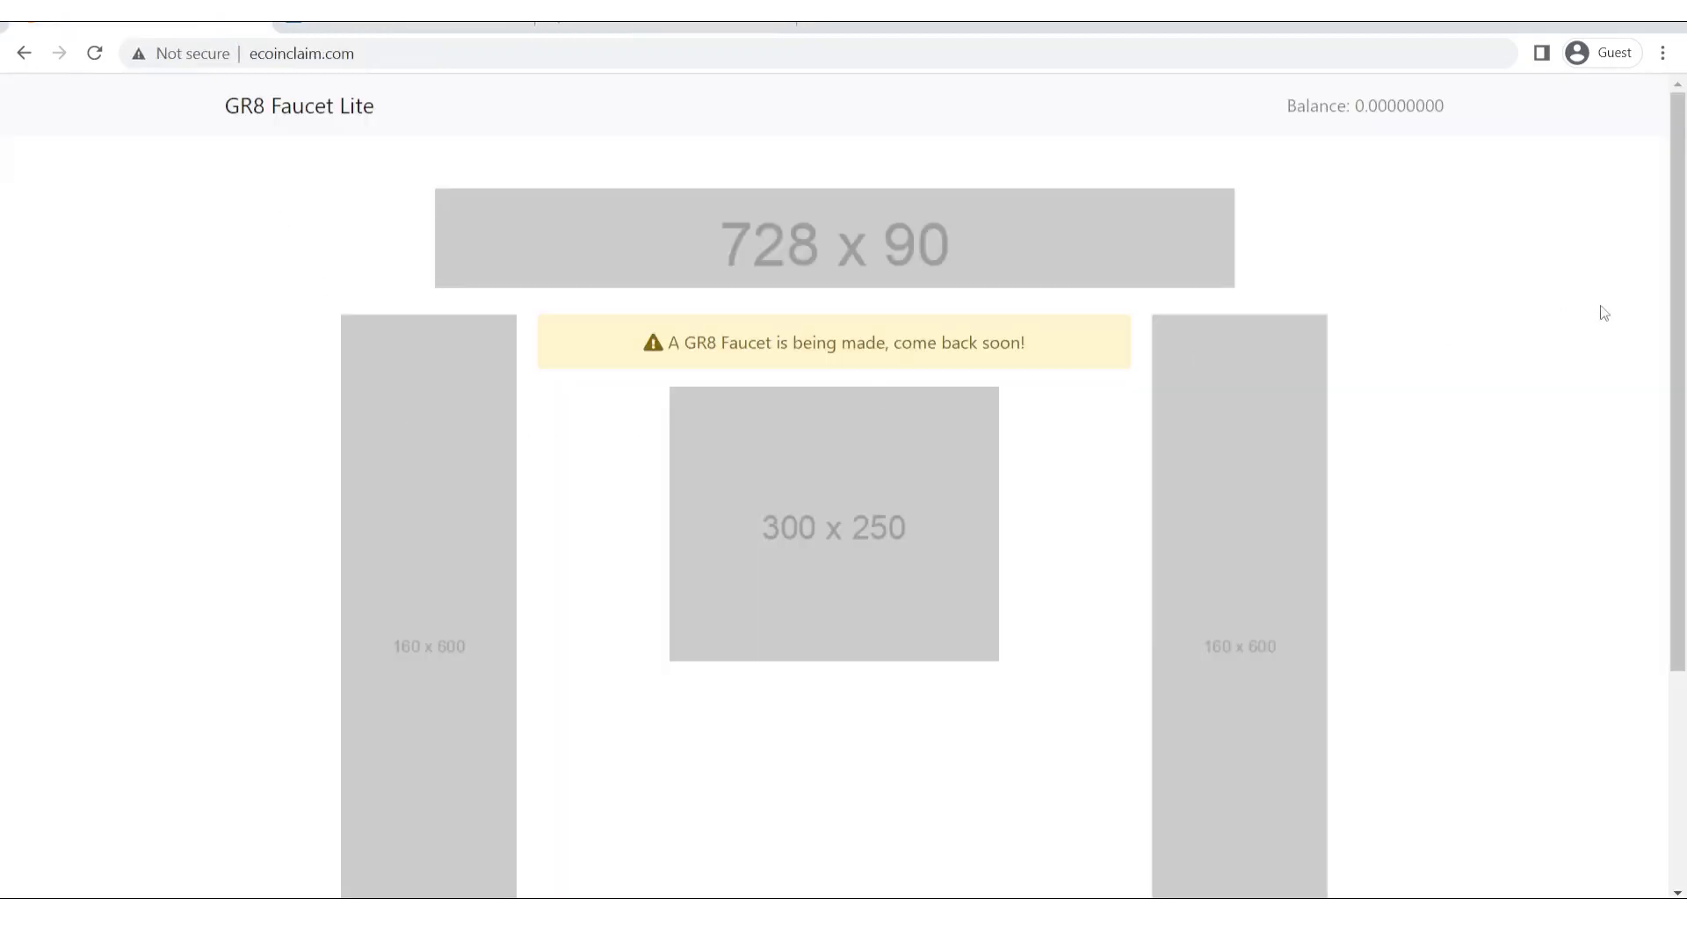
pyautogui.moveTo(1676, 411); pyautogui.dragTo(1683, 625)
pyautogui.moveTo(1683, 532); pyautogui.dragTo(1644, 282)
# Bring up the admin Faucet Settings page on its Basic tab, with Timer, Rewards and API Key empty.
pyautogui.click(294, 28)
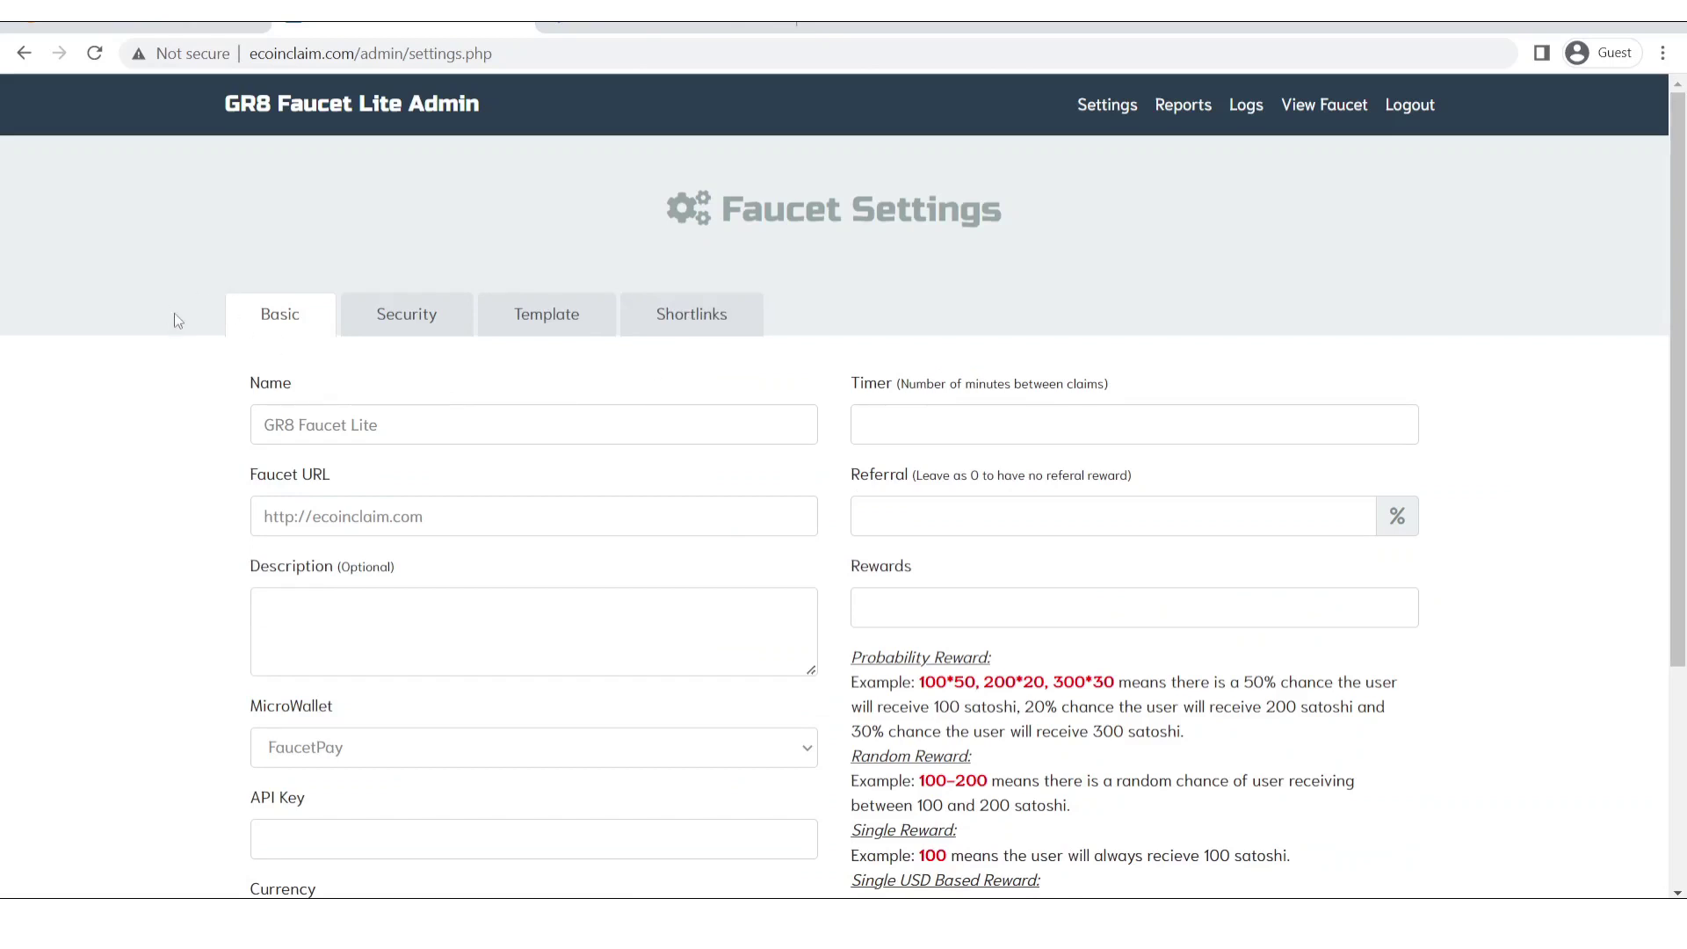
pyautogui.scroll(-4, 174, 313)
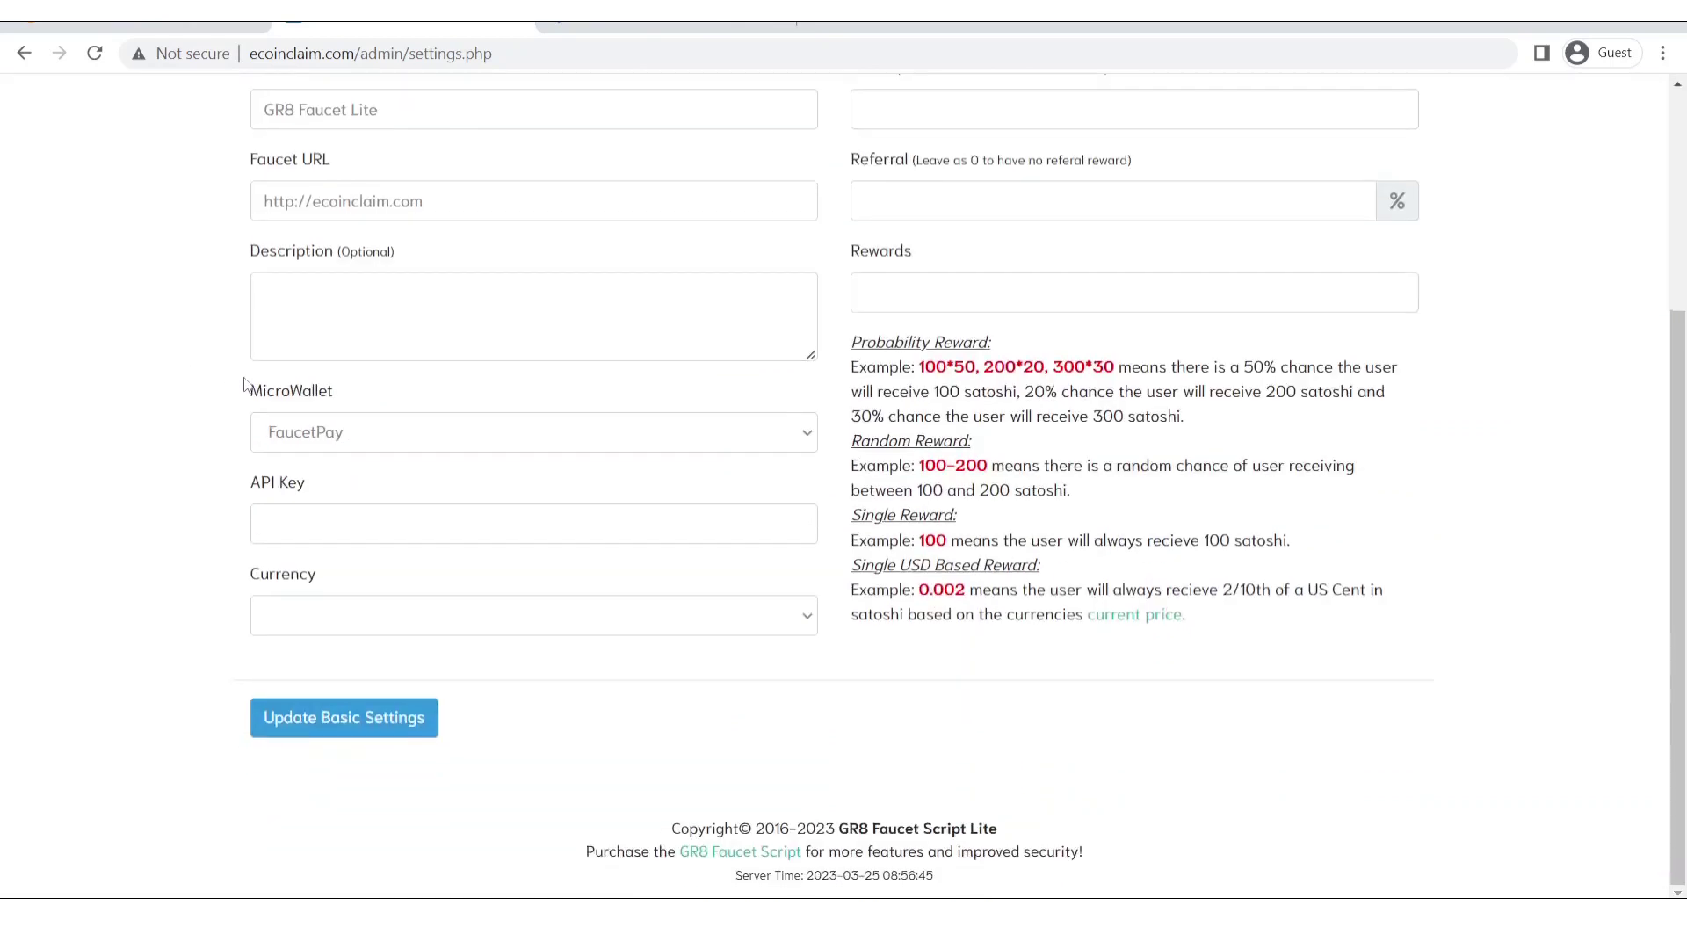
pyautogui.scroll(4, 1119, 493)
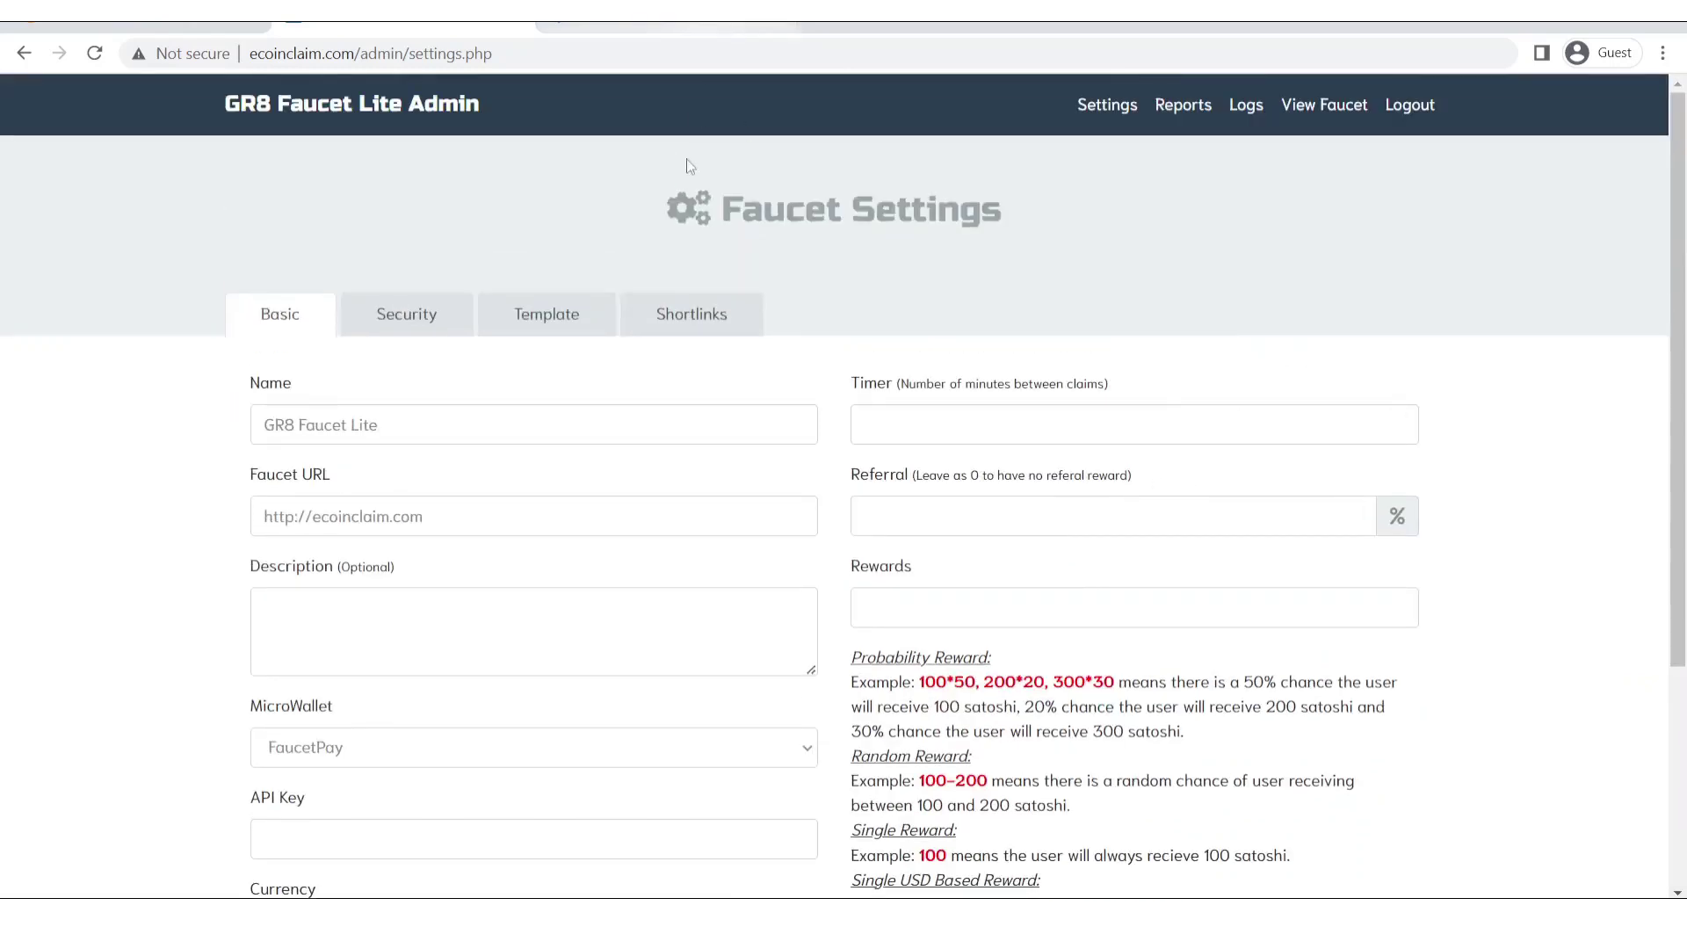
# Replace the faucet name with 'e coin claim - earn free crypto'.
pyautogui.click(433, 430)
pyautogui.tripleClick(433, 429)
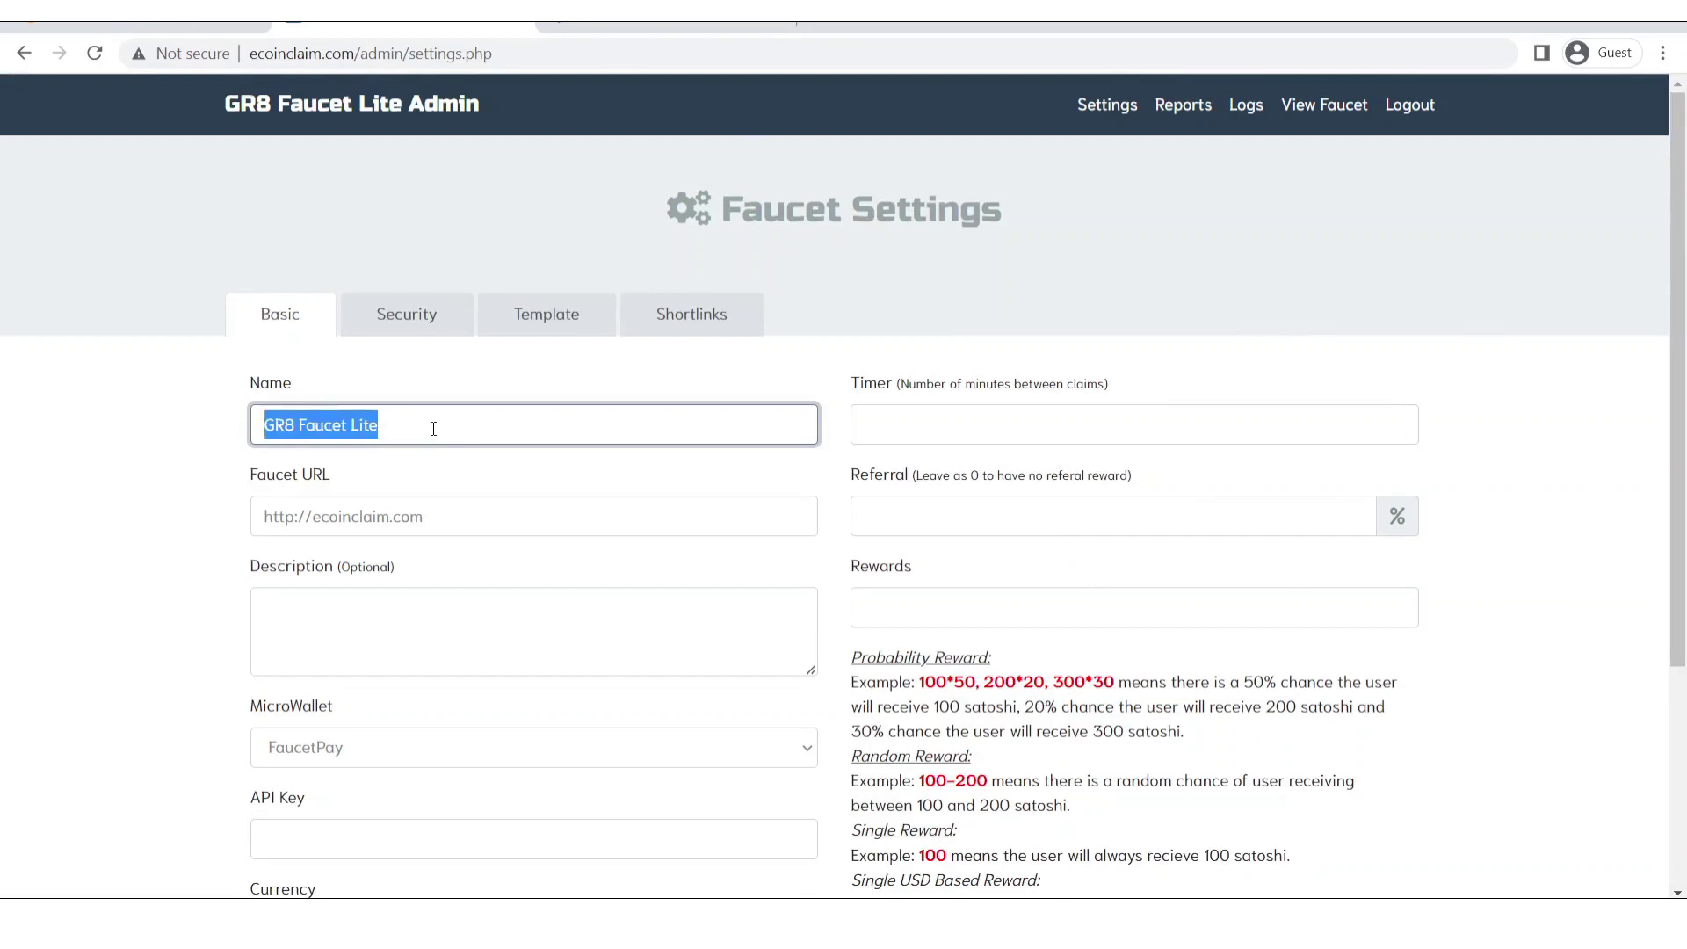
pyautogui.scroll(-3, 431, 424)
pyautogui.write('E')
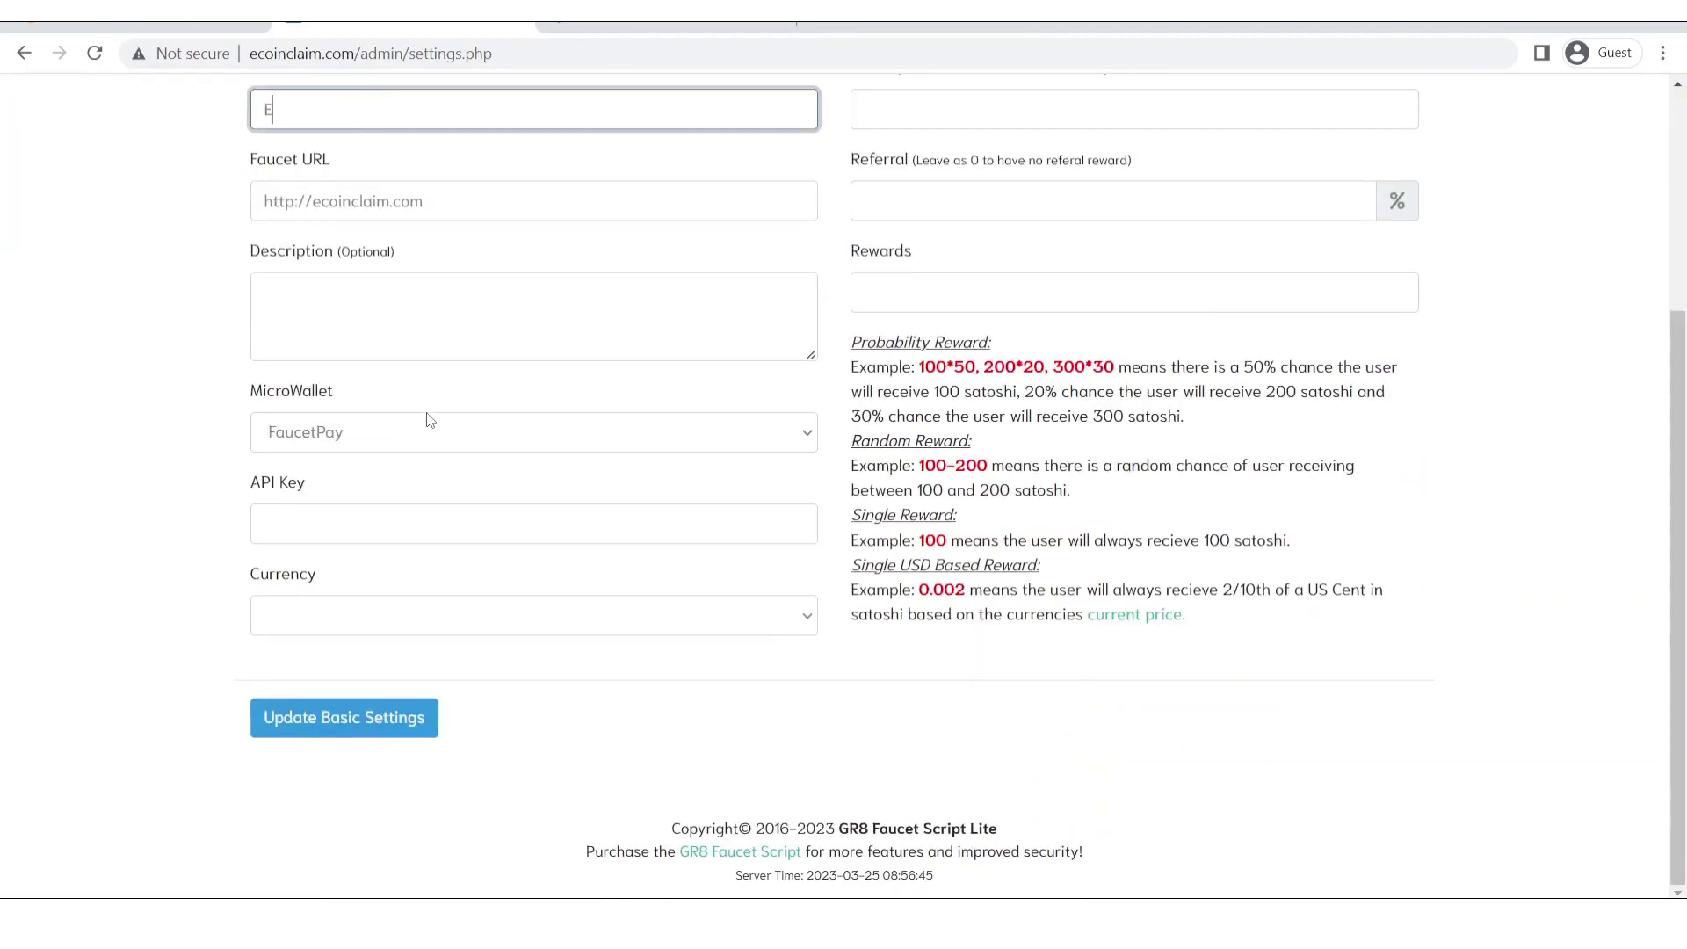
pyautogui.write(' coin claim')
pyautogui.moveTo(1424, 569); pyautogui.dragTo(1473, 493)
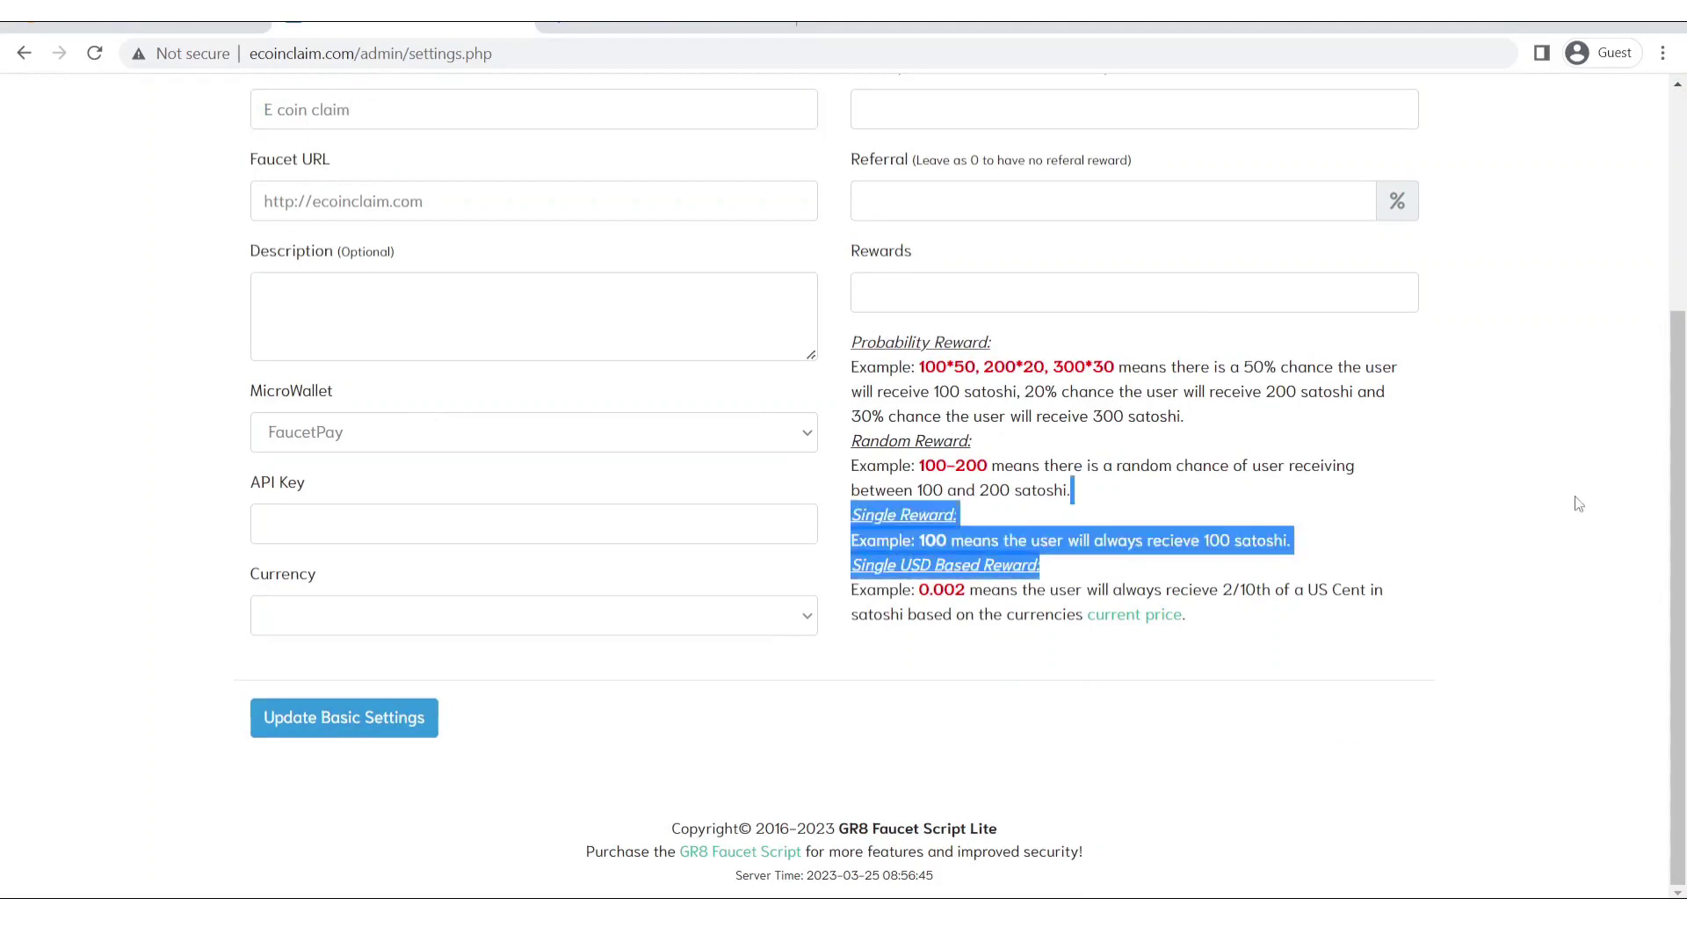
pyautogui.scroll(3, 1616, 351)
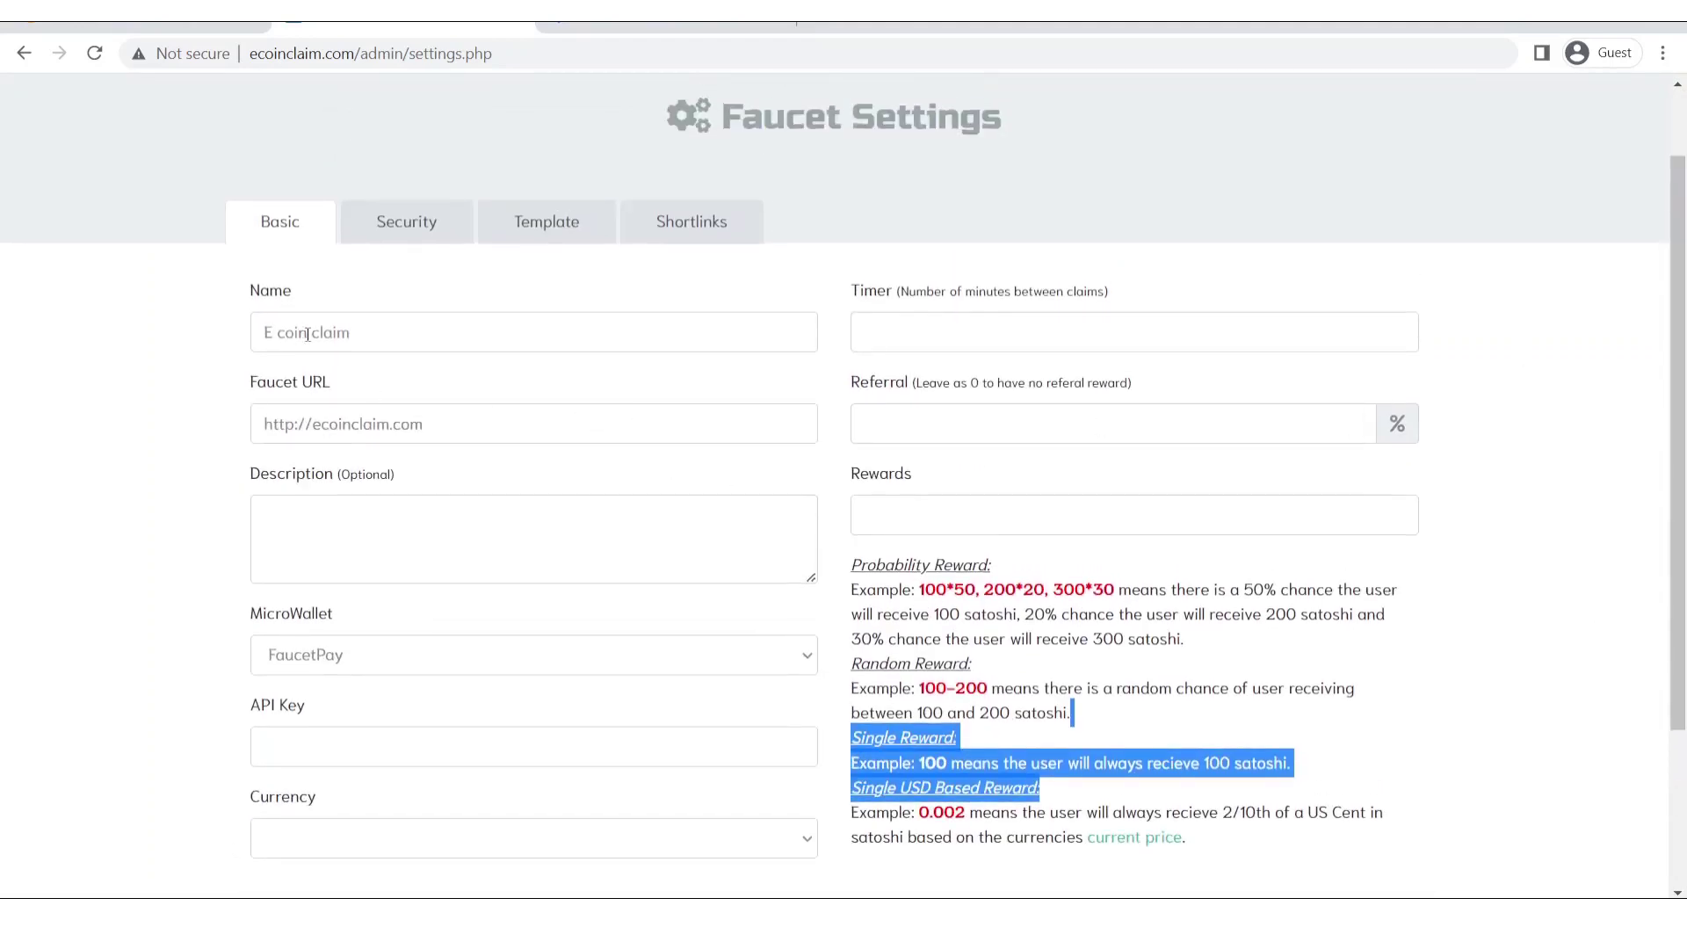
pyautogui.click(275, 322)
pyautogui.press('BackSpace')
pyautogui.write('e')
pyautogui.click(545, 327)
pyautogui.write('- ear')
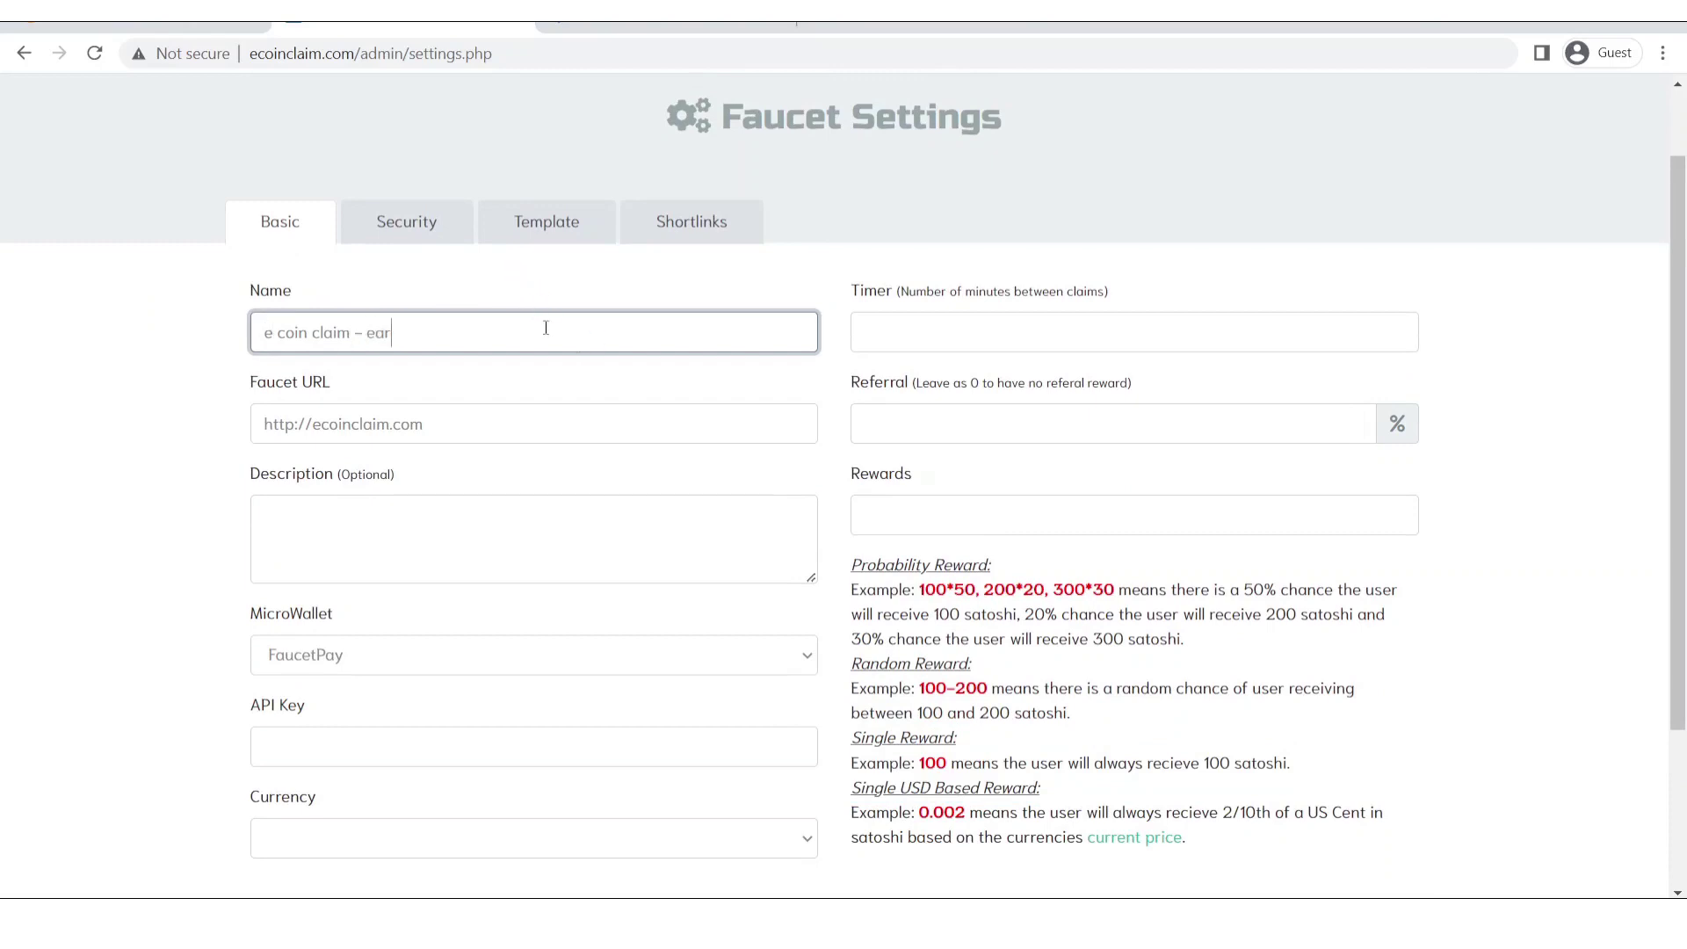
pyautogui.write('n free crypto')
# Leave the optional description blank and keep FaucetPay as the microwallet.
pyautogui.click(408, 500)
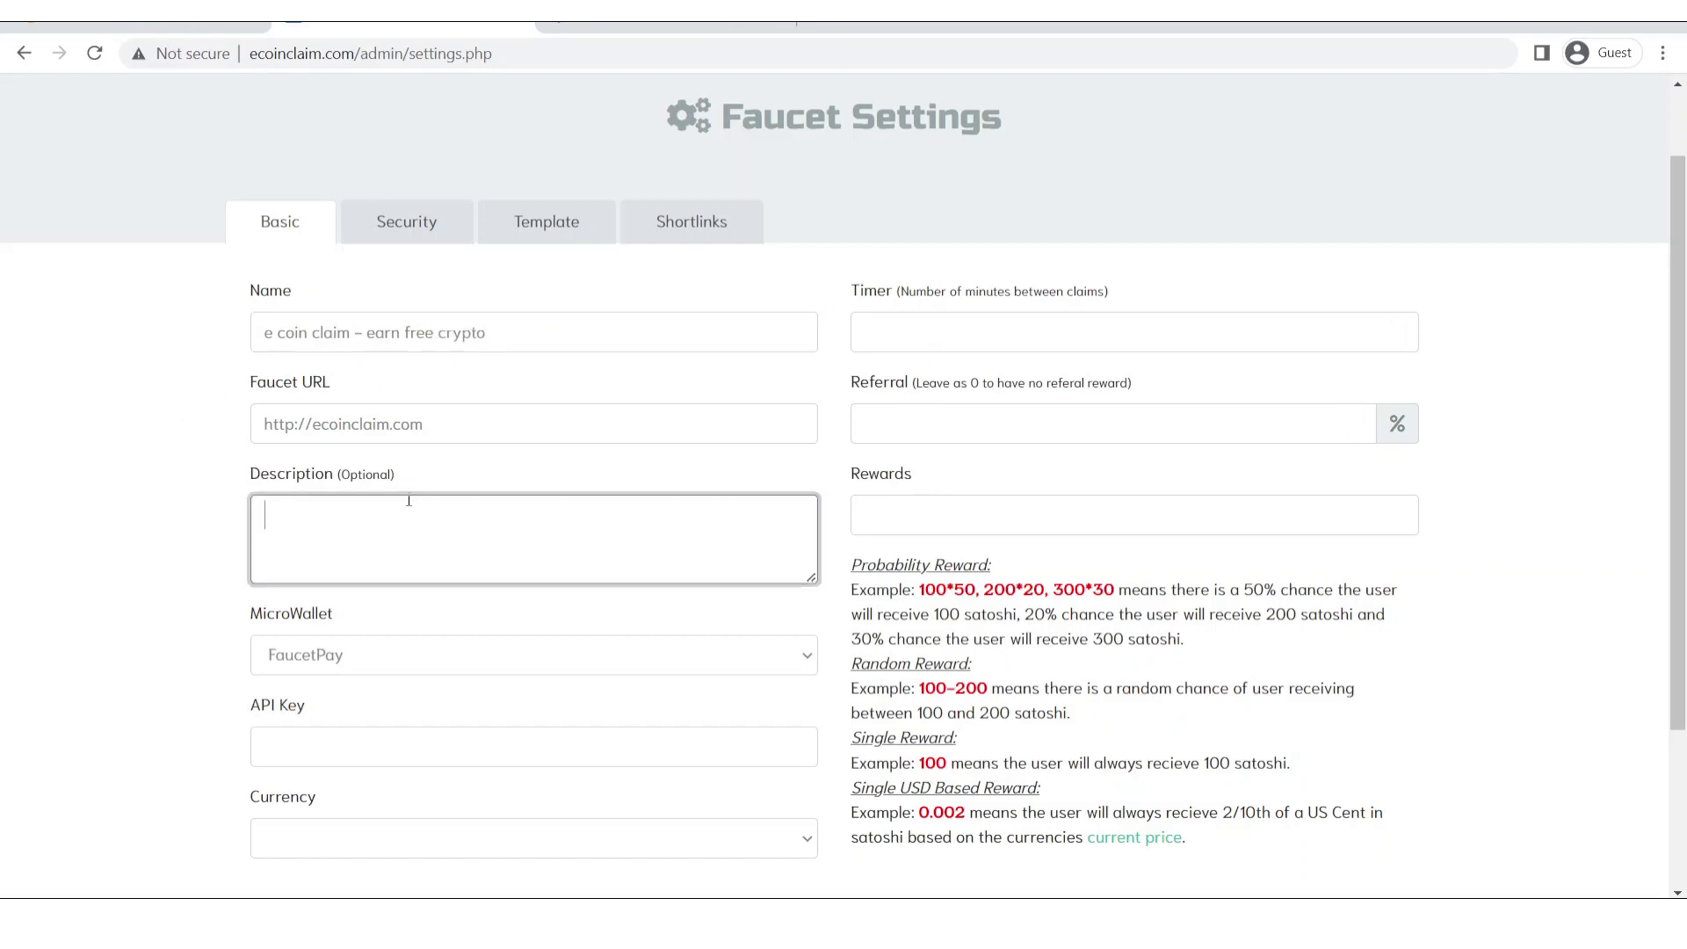
pyautogui.doubleClick(359, 476)
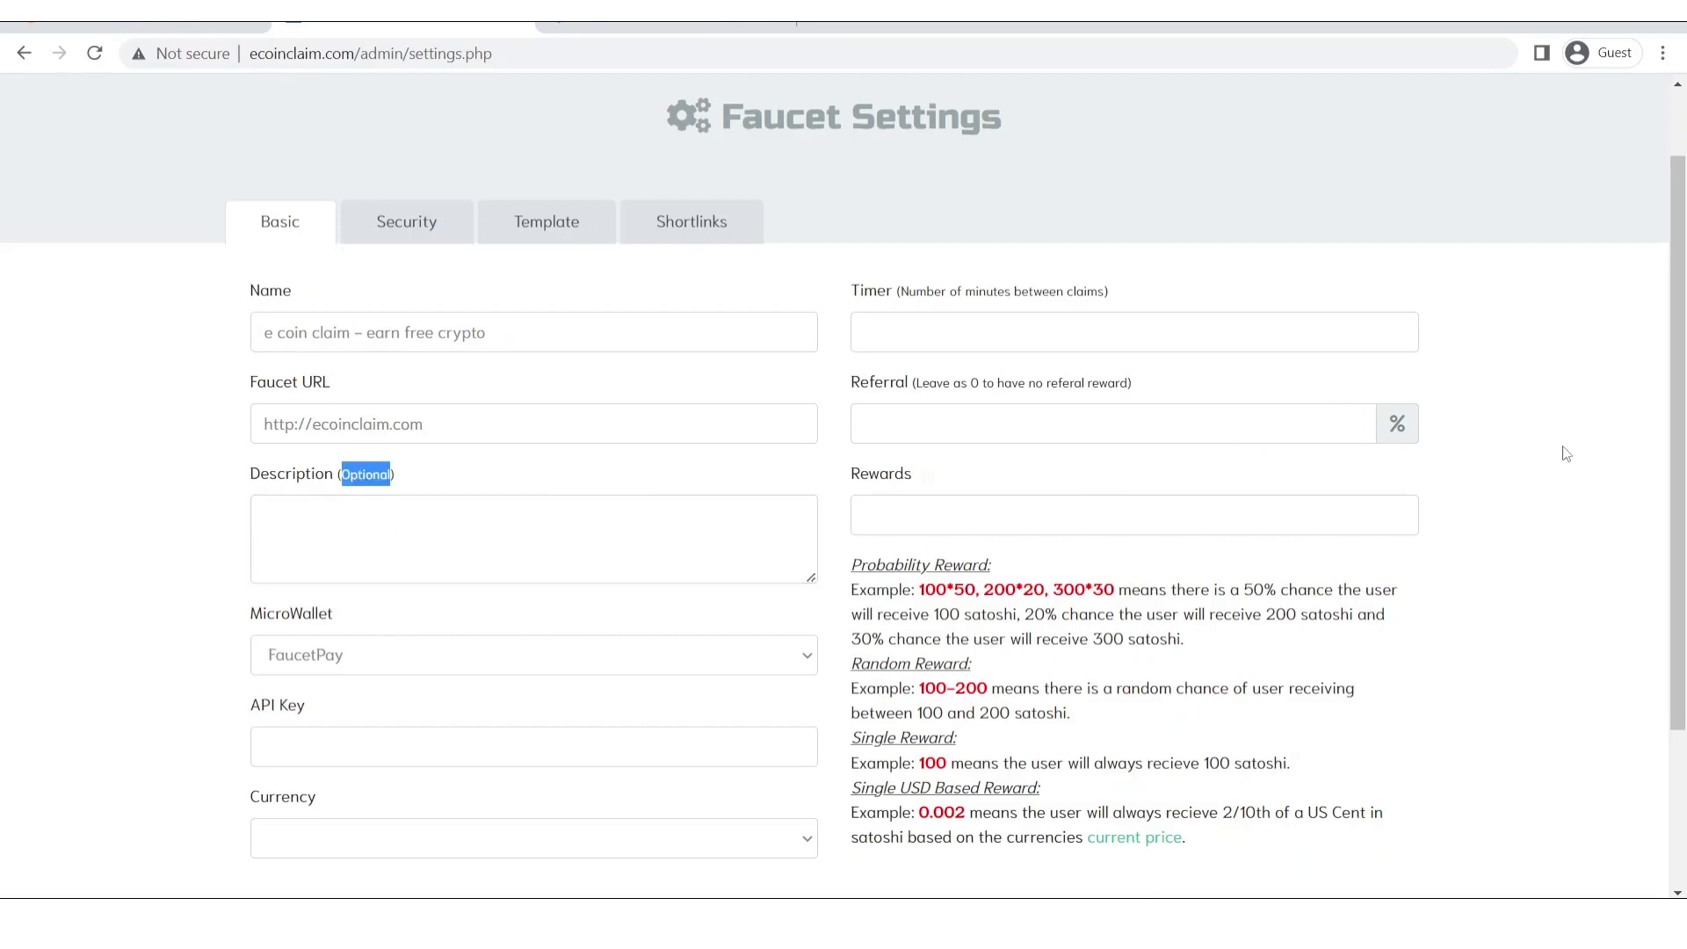
pyautogui.moveTo(1678, 406); pyautogui.dragTo(1682, 541)
pyautogui.scroll(1, 587, 612)
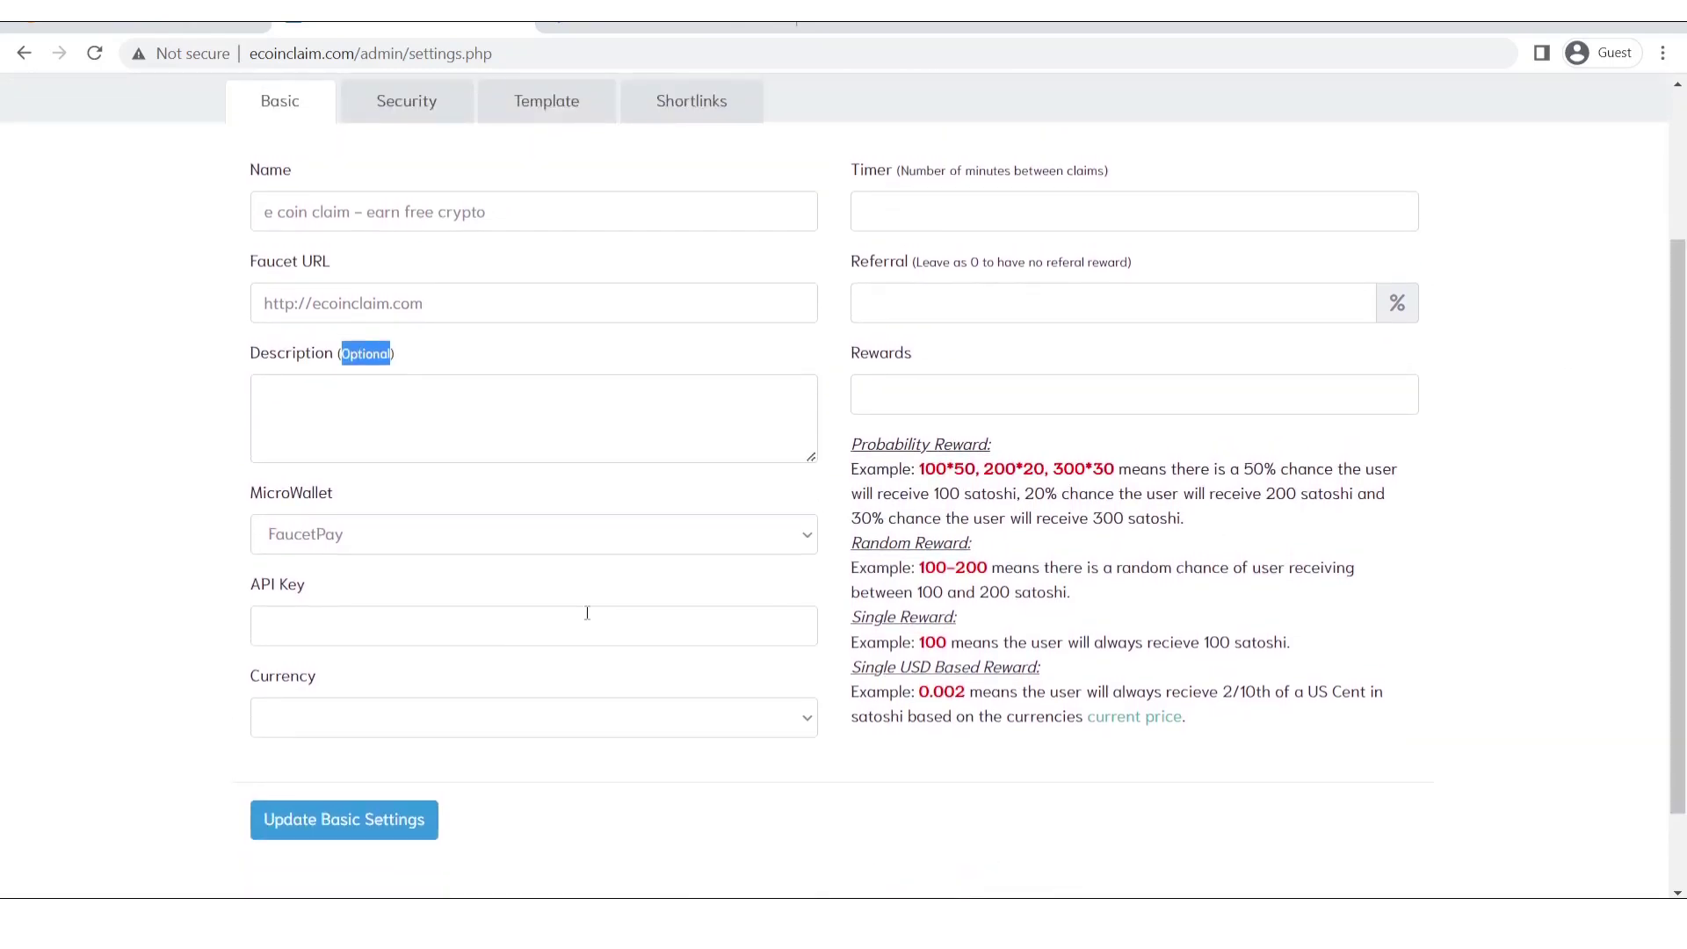
pyautogui.click(332, 534)
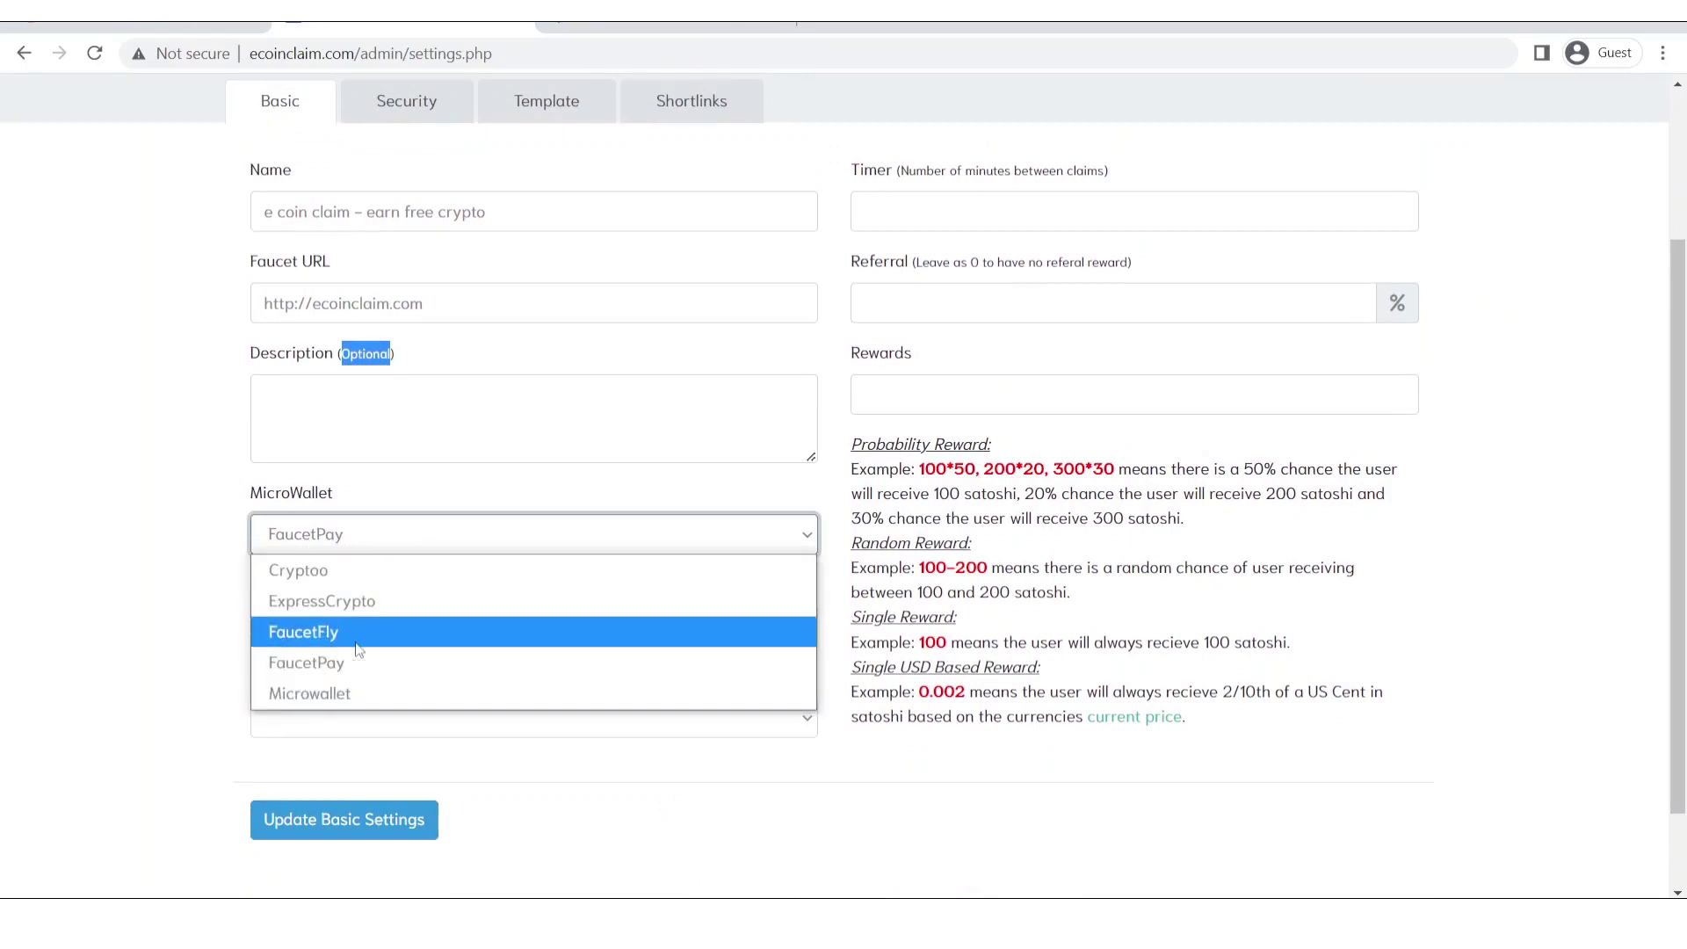
pyautogui.click(345, 660)
# Go to FaucetPay's faucet owner dashboard.
pyautogui.click(73, 559)
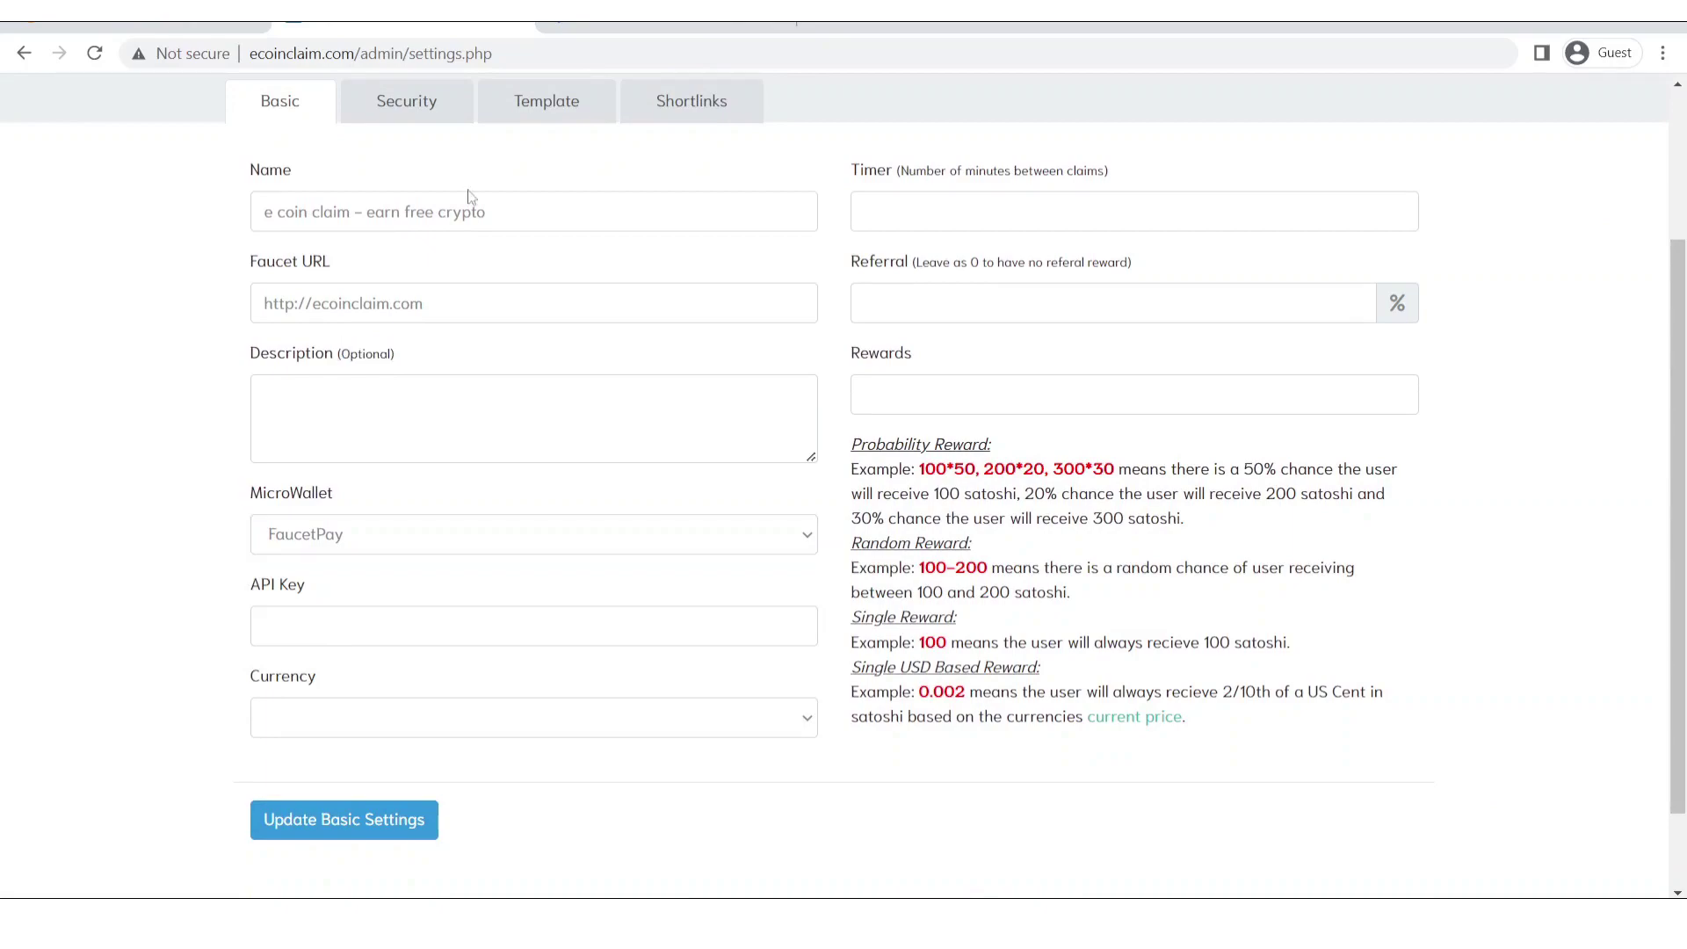
pyautogui.click(665, 27)
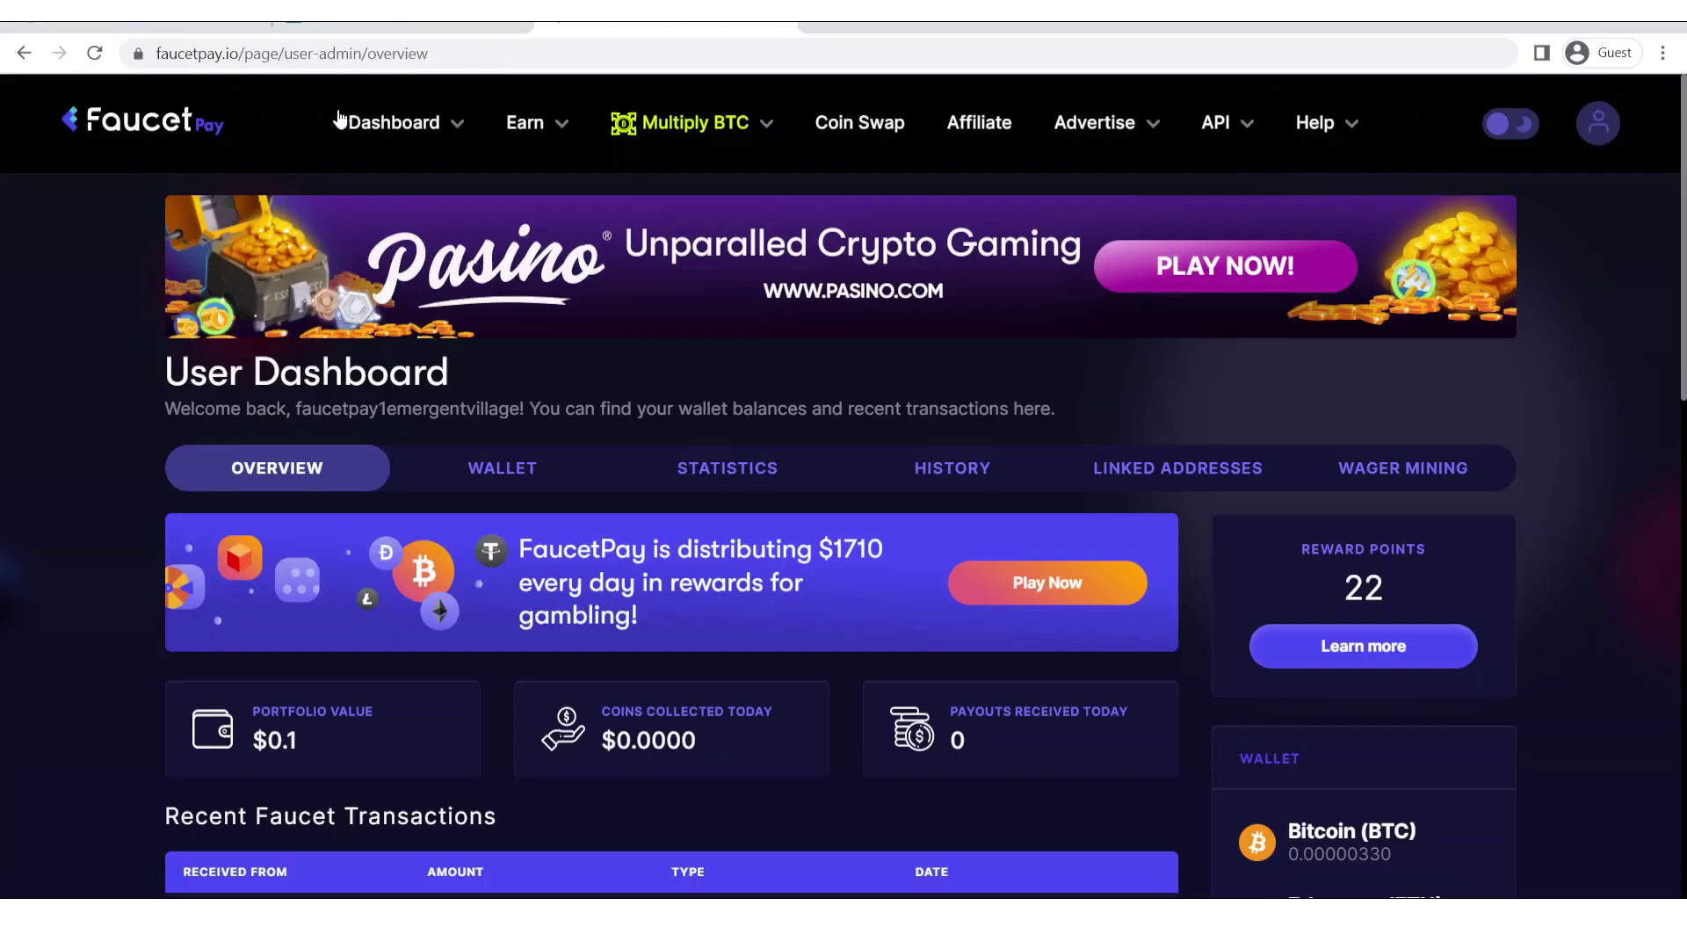
pyautogui.click(448, 123)
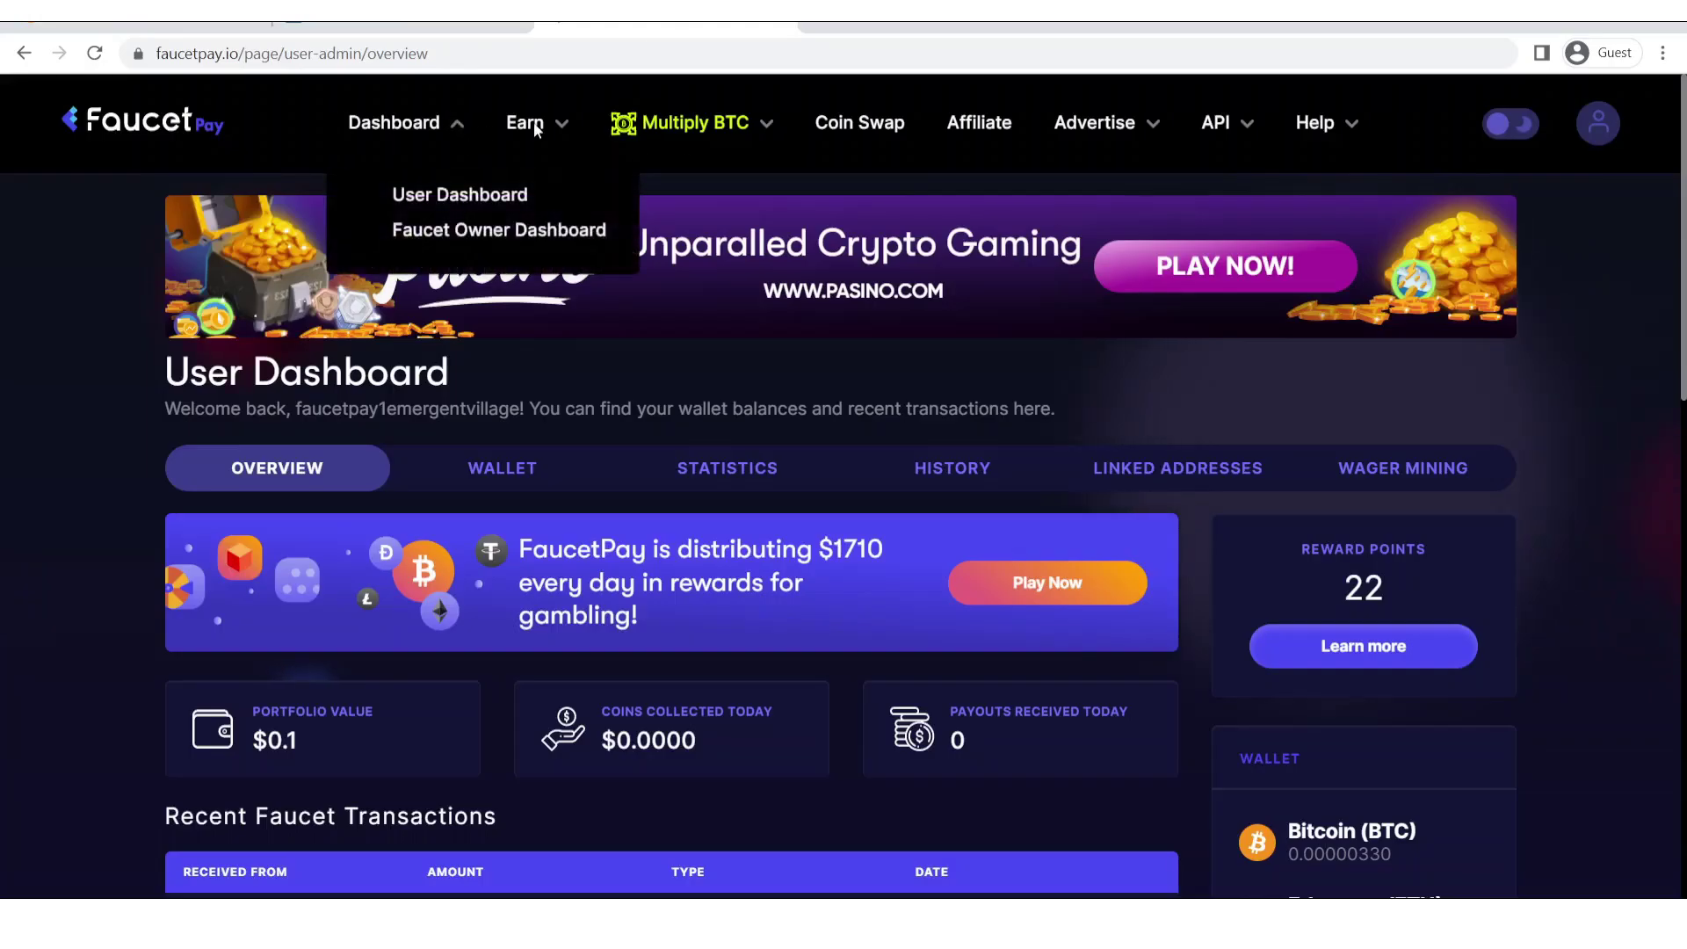
pyautogui.click(473, 233)
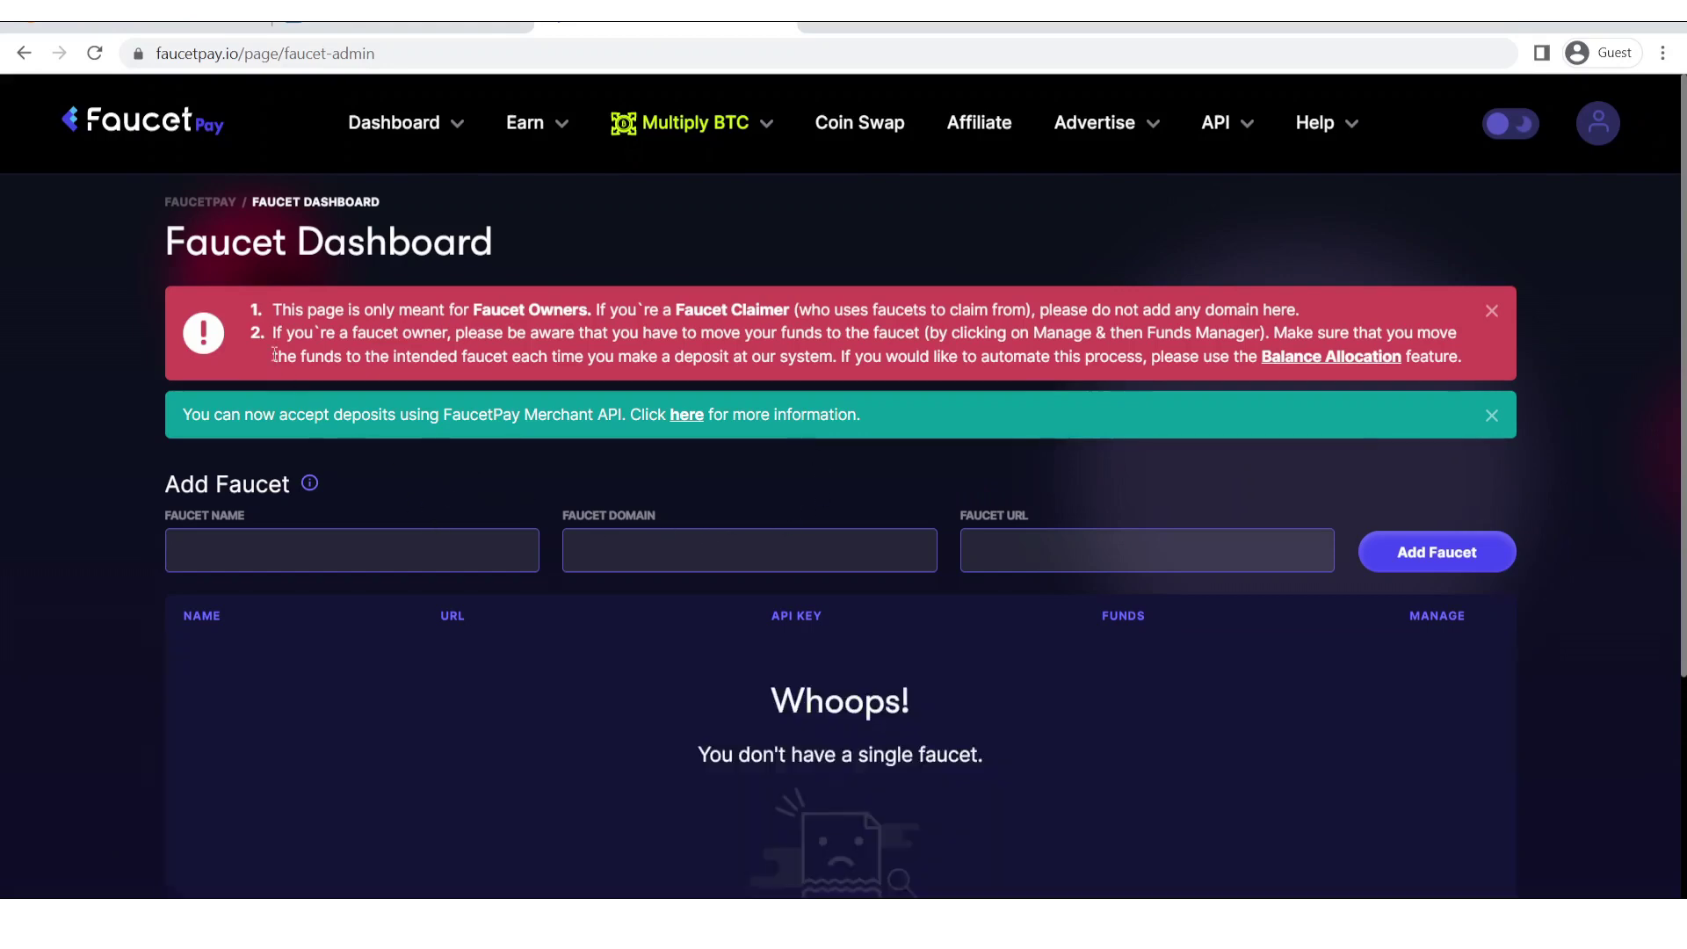
pyautogui.moveTo(1251, 349); pyautogui.dragTo(1454, 357)
pyautogui.click(58, 467)
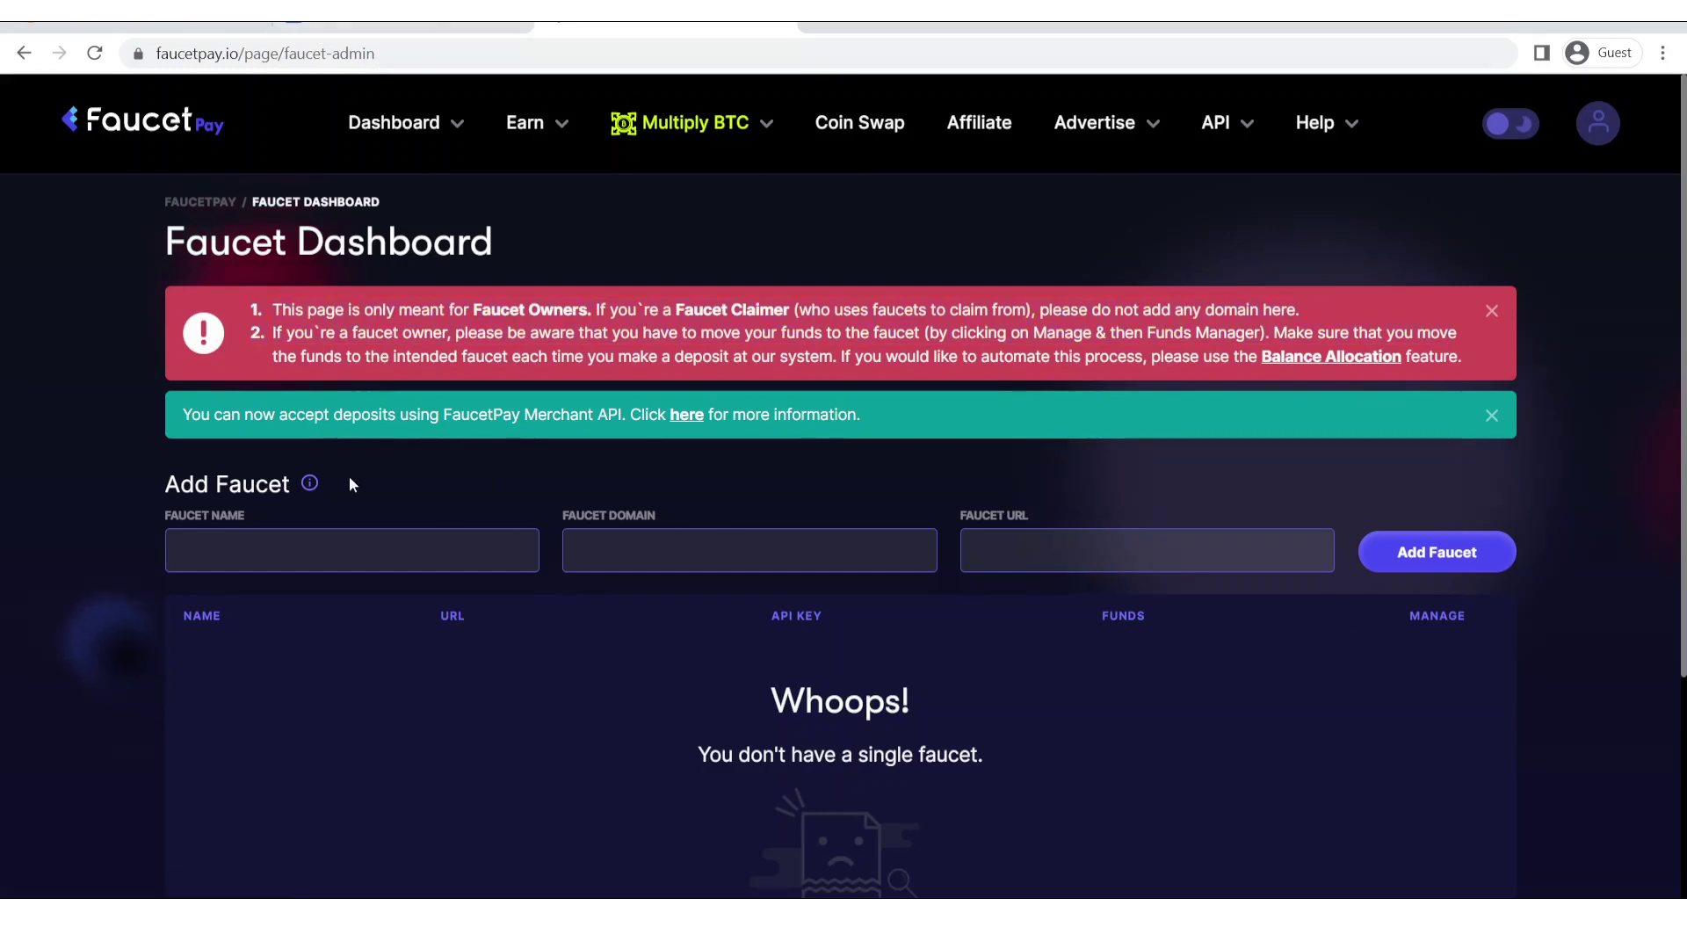
# Enter the new faucet's name 'e coin claim - earn free crypto' and domain ecoinclaim.com.
pyautogui.click(345, 540)
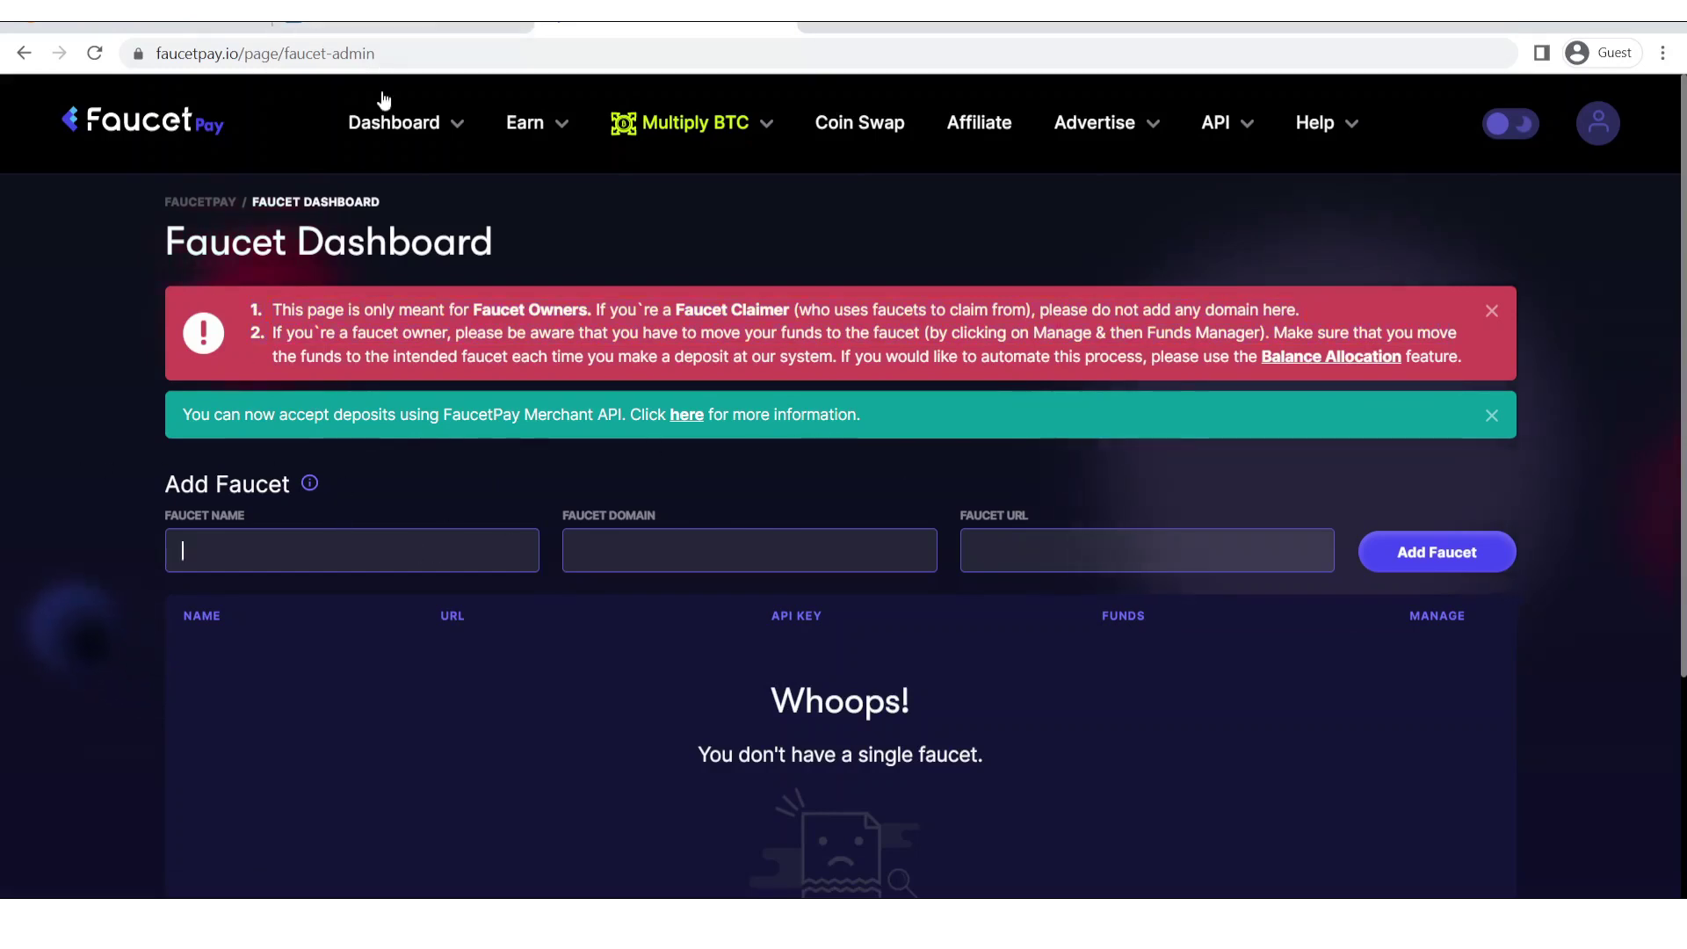
pyautogui.click(404, 26)
pyautogui.click(392, 216)
pyautogui.hotkey('ctrl', 'a')
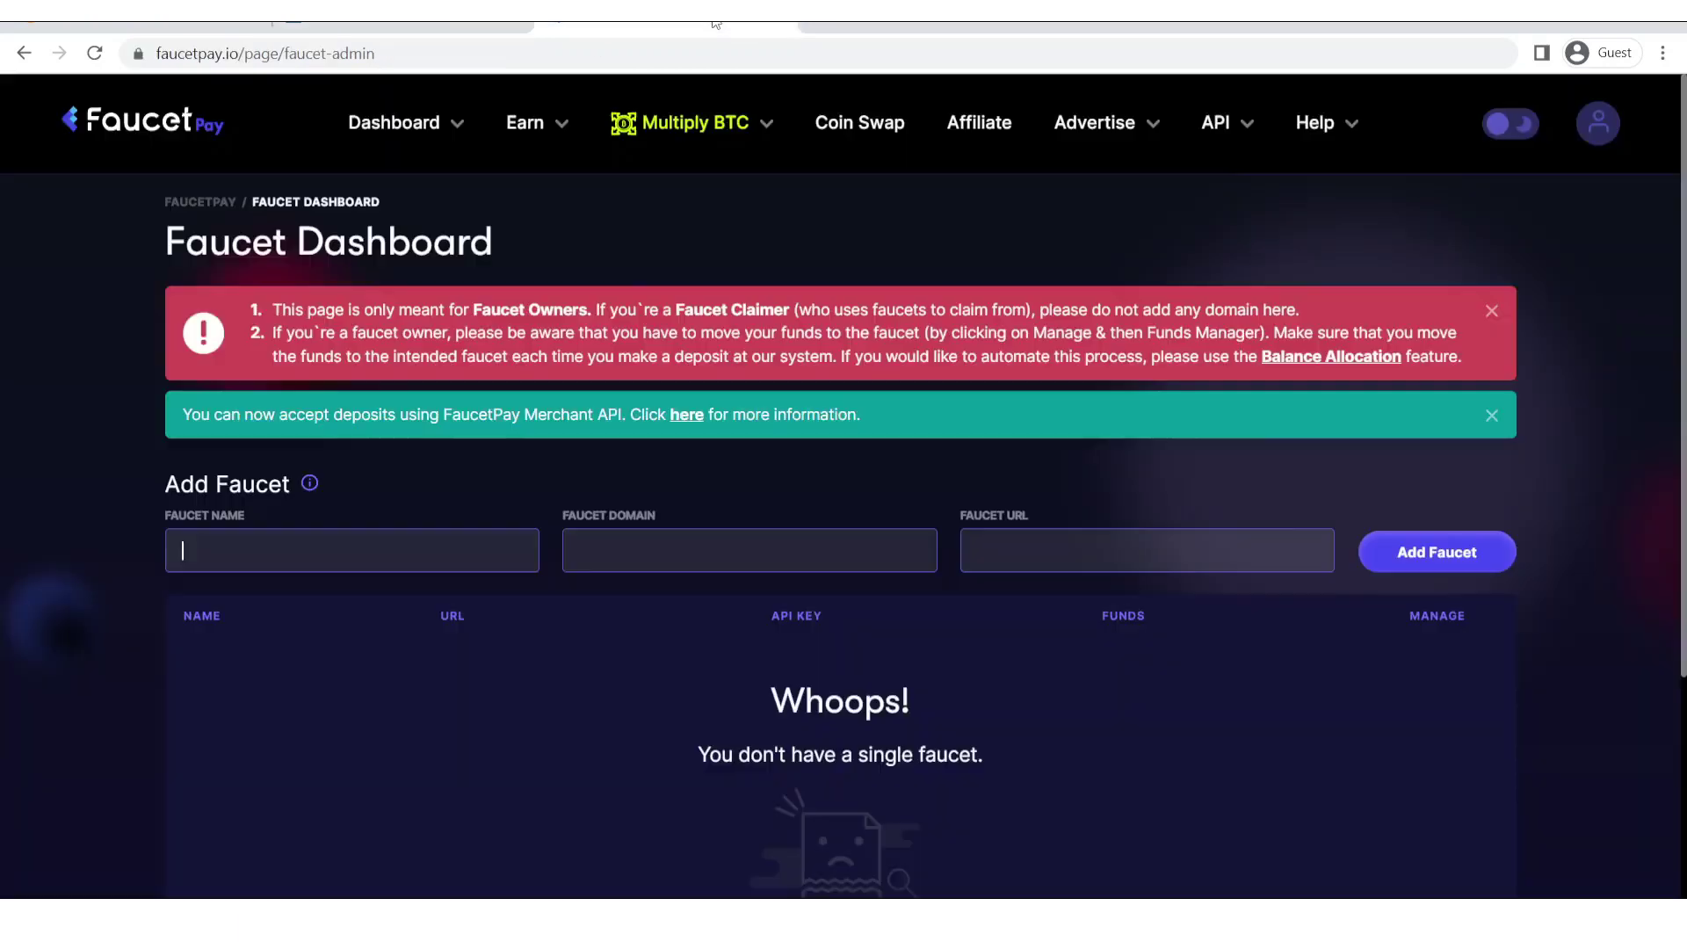
pyautogui.click(667, 26)
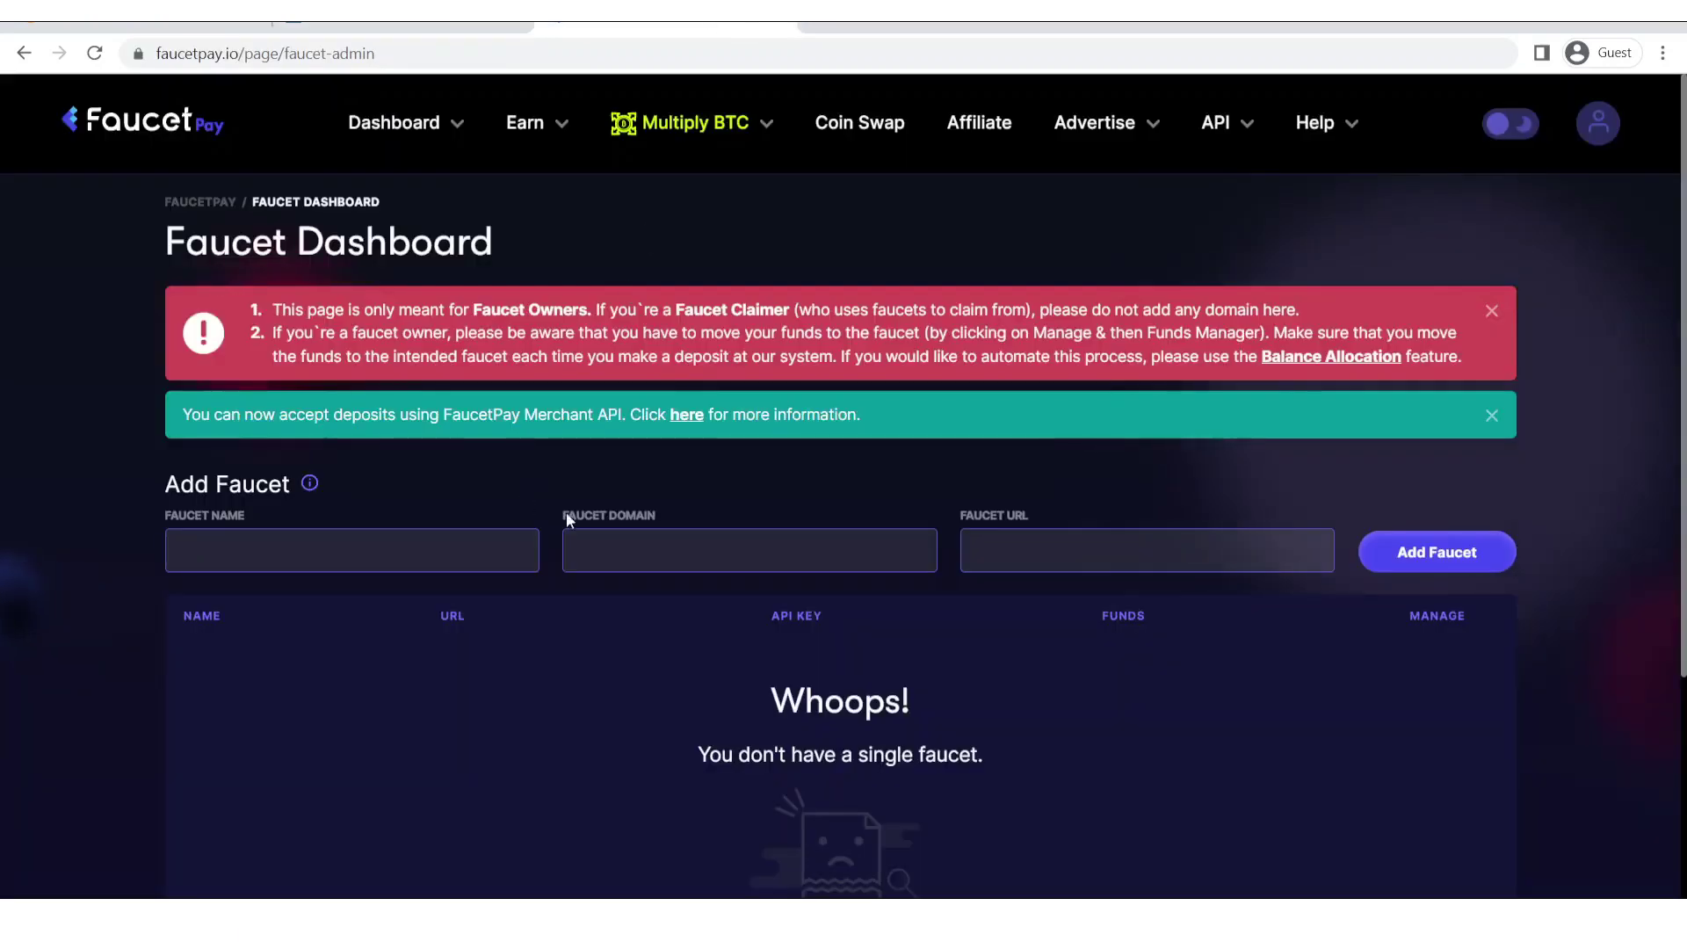
pyautogui.write('e coin claim - earn free crypto')
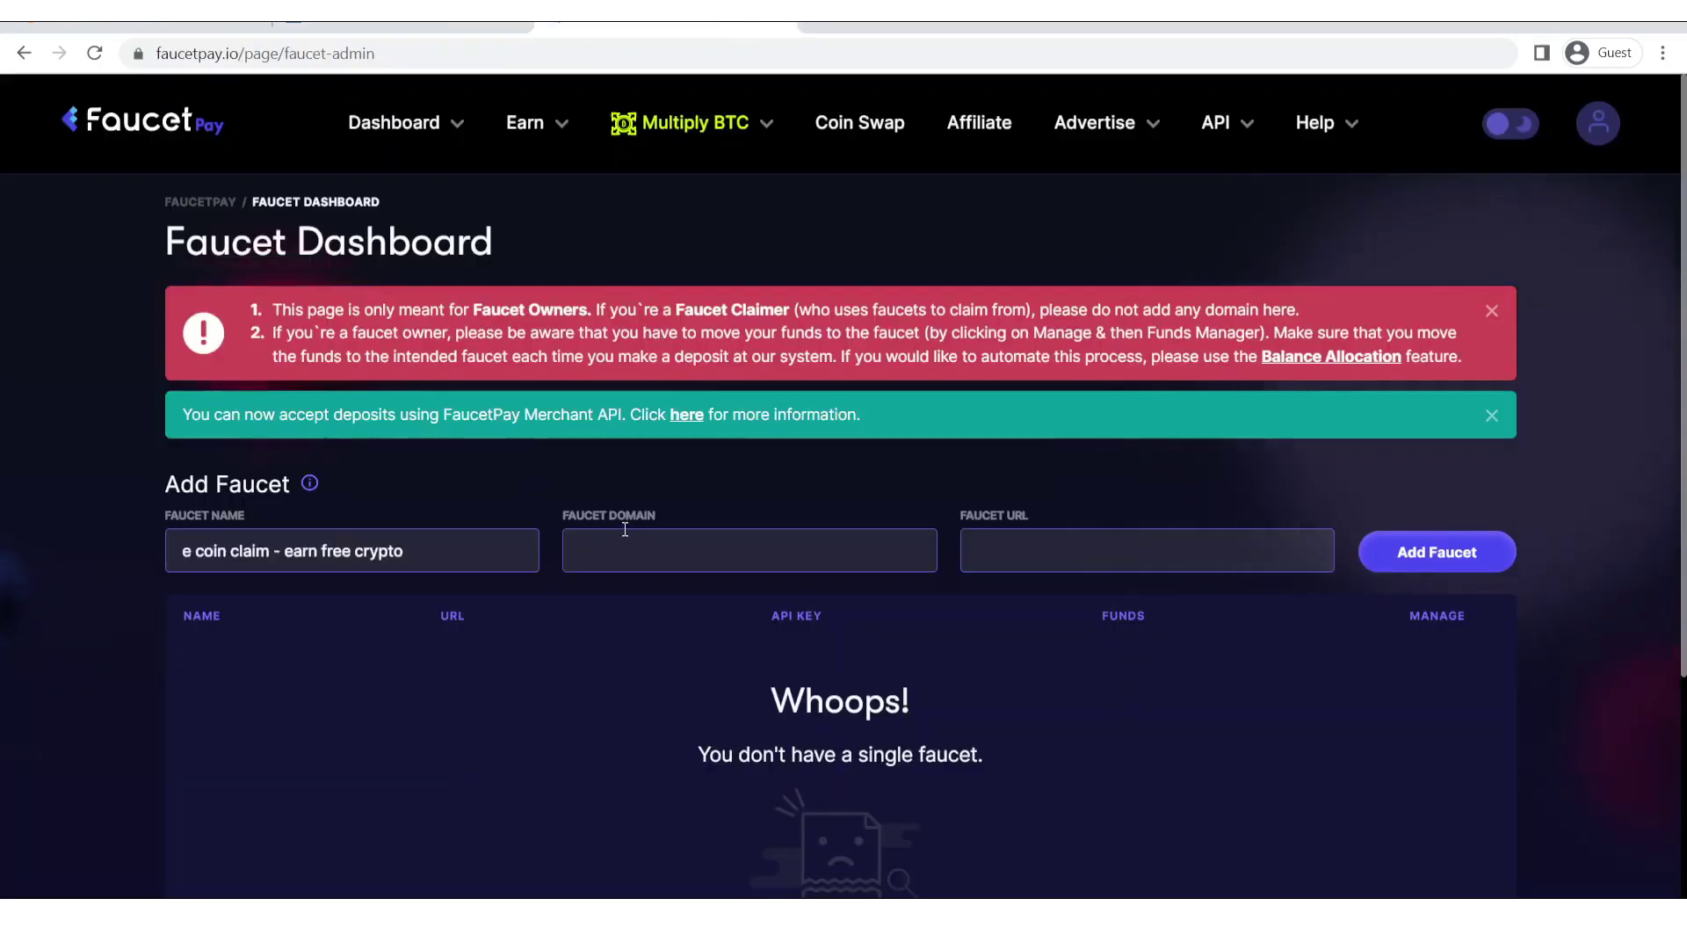
pyautogui.click(625, 529)
pyautogui.write('e coin claim')
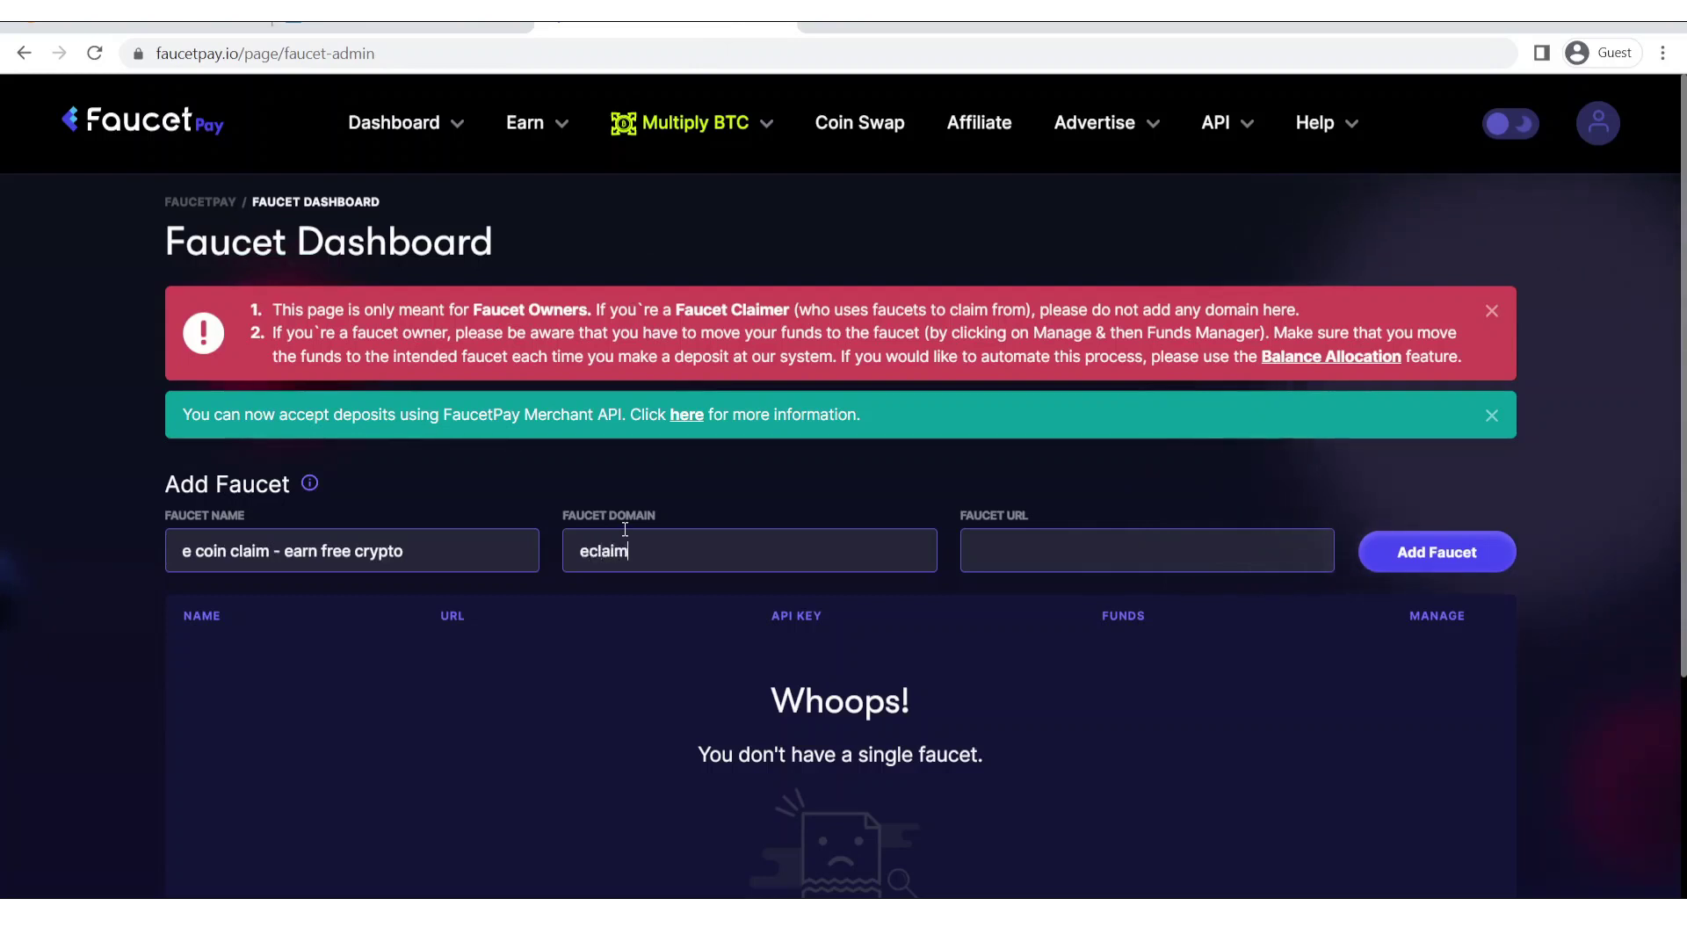
pyautogui.press('BackSpace')
pyautogui.press('BackSpace')
pyautogui.press('BackSpace')
pyautogui.write('oinclaim.com')
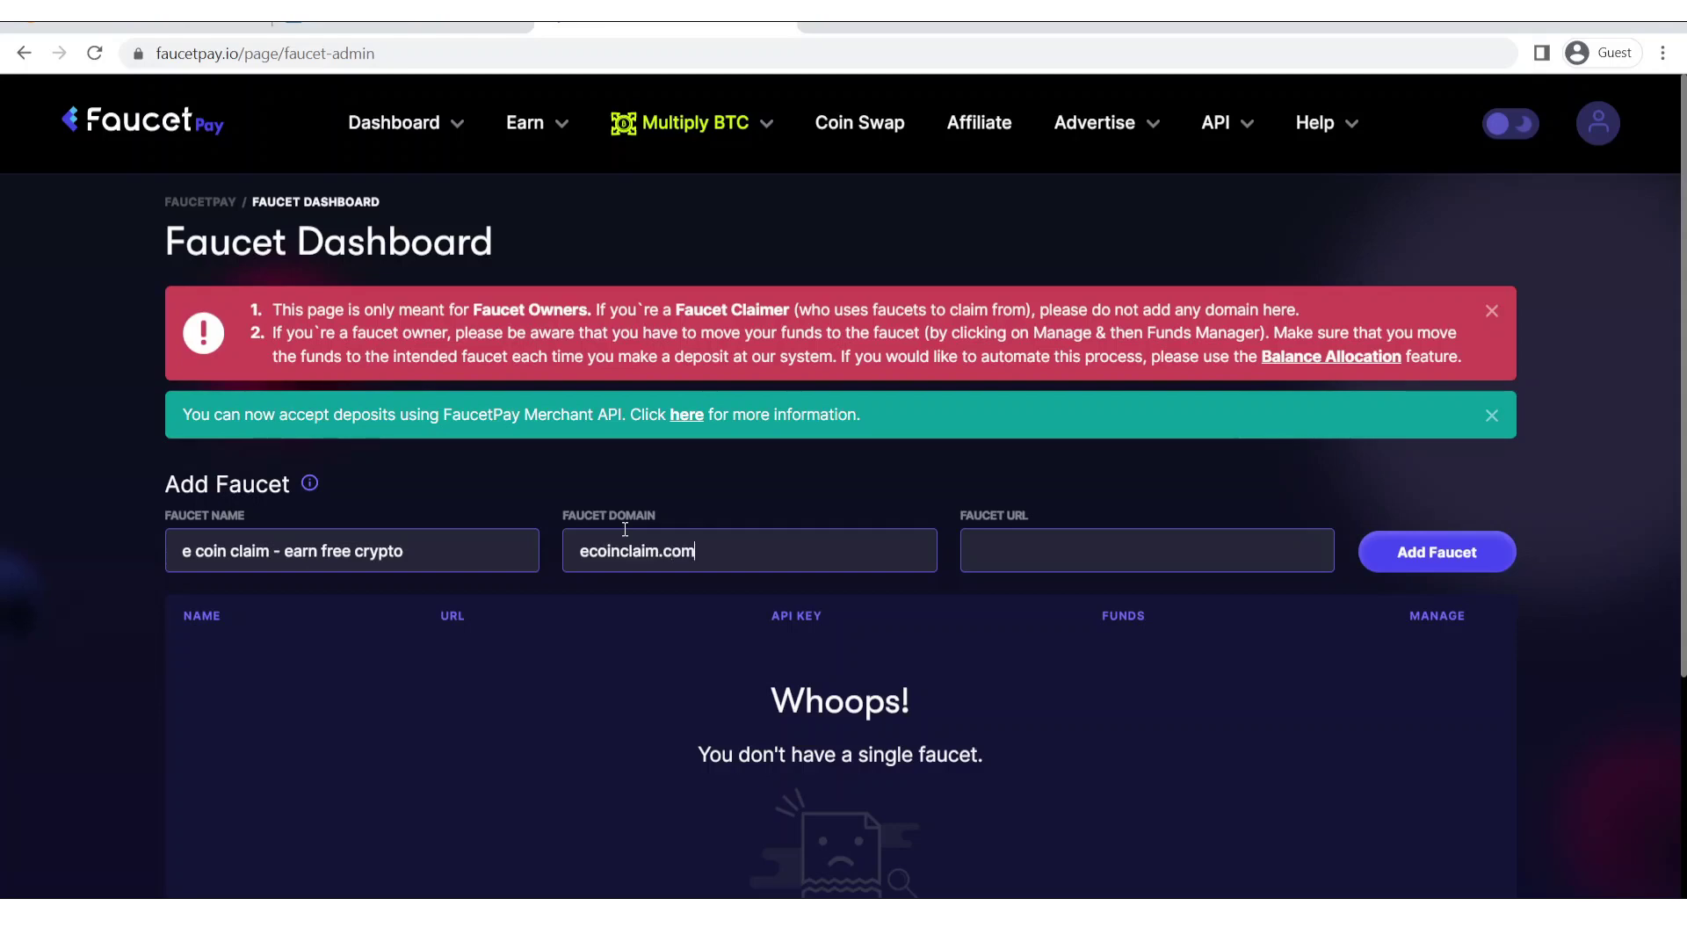
pyautogui.click(1006, 547)
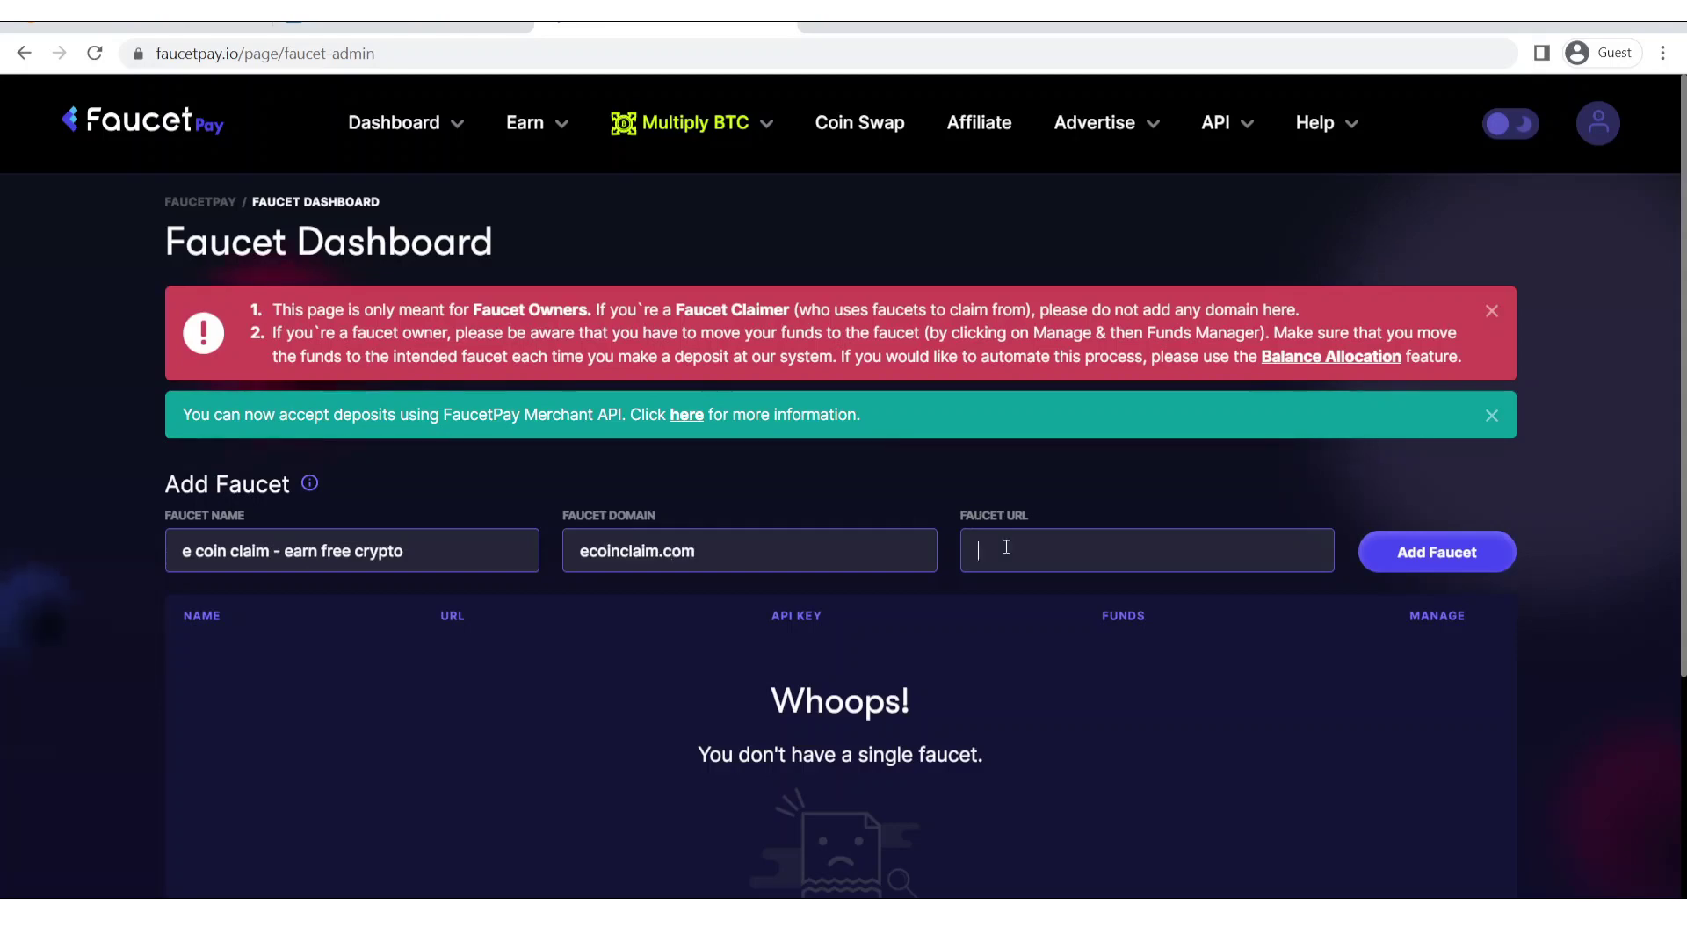
pyautogui.click(170, 33)
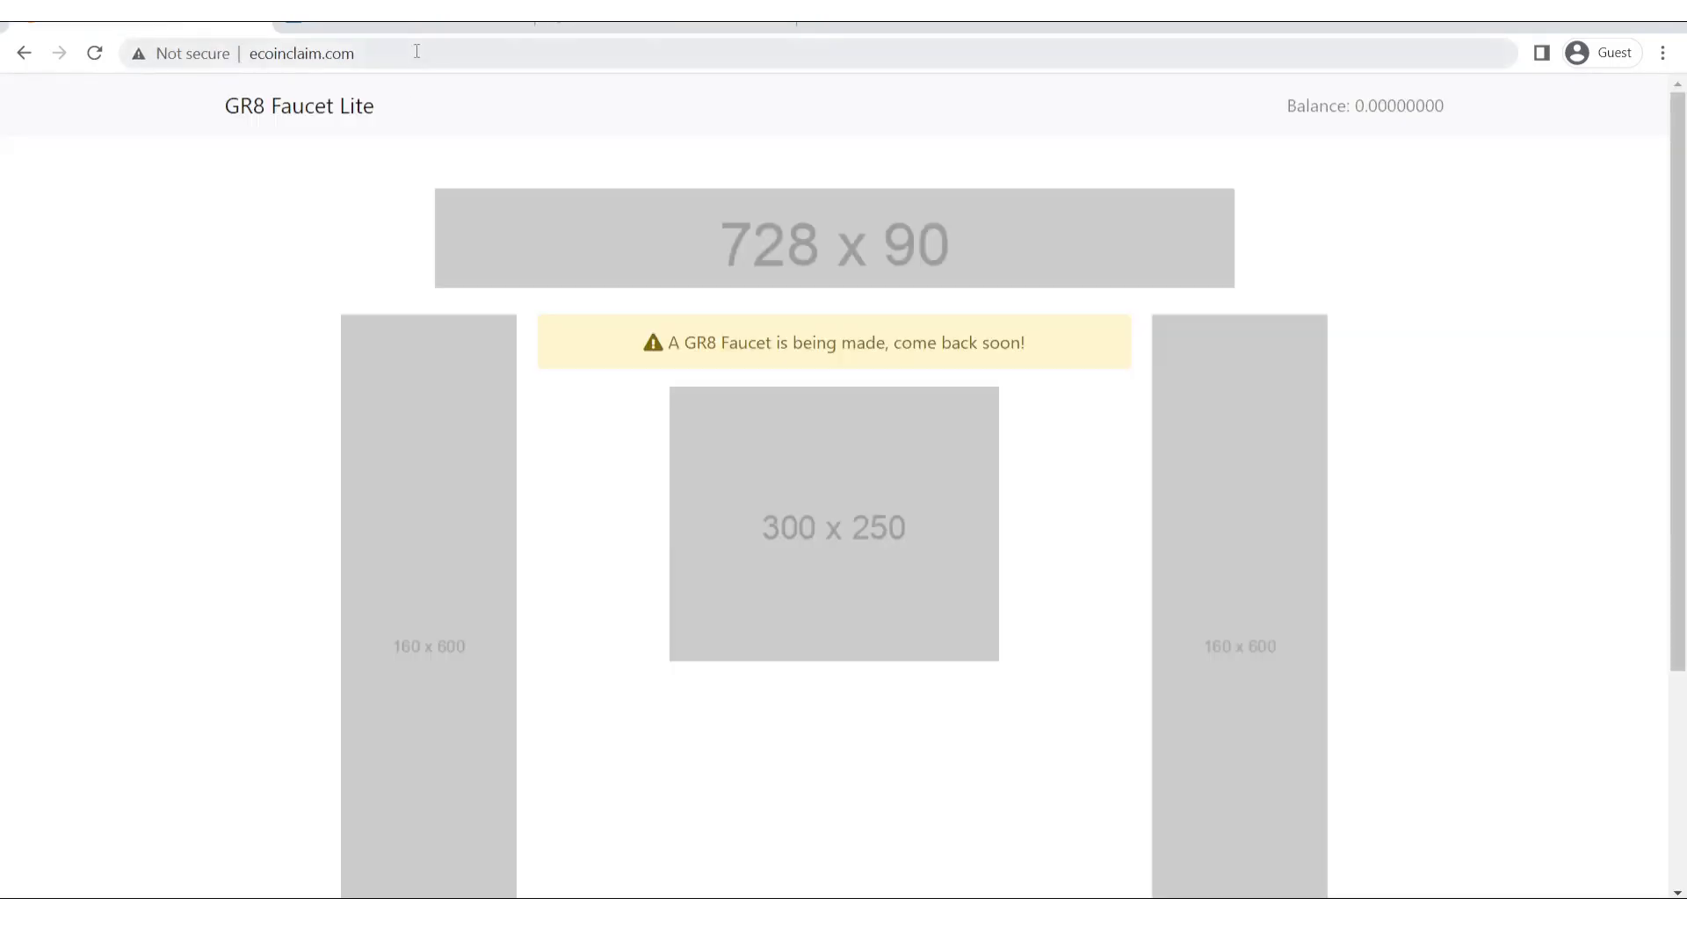
pyautogui.click(413, 53)
pyautogui.hotkey('ctrl', 'c')
pyautogui.click(615, 27)
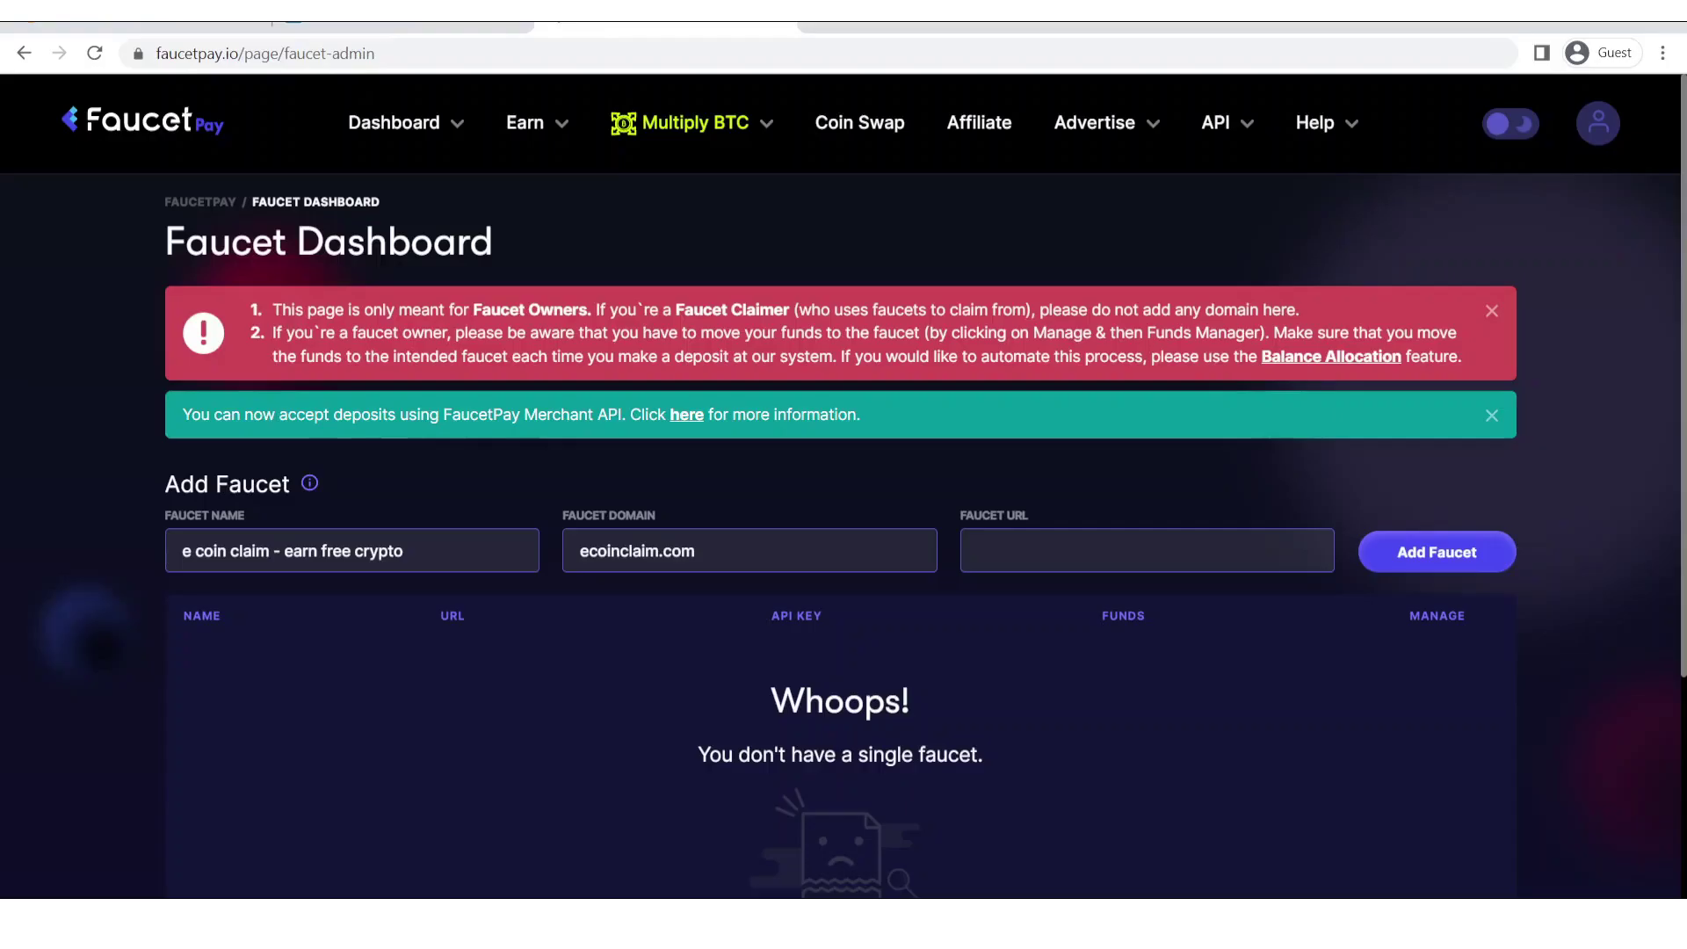
pyautogui.hotkey('ctrl', 'v')
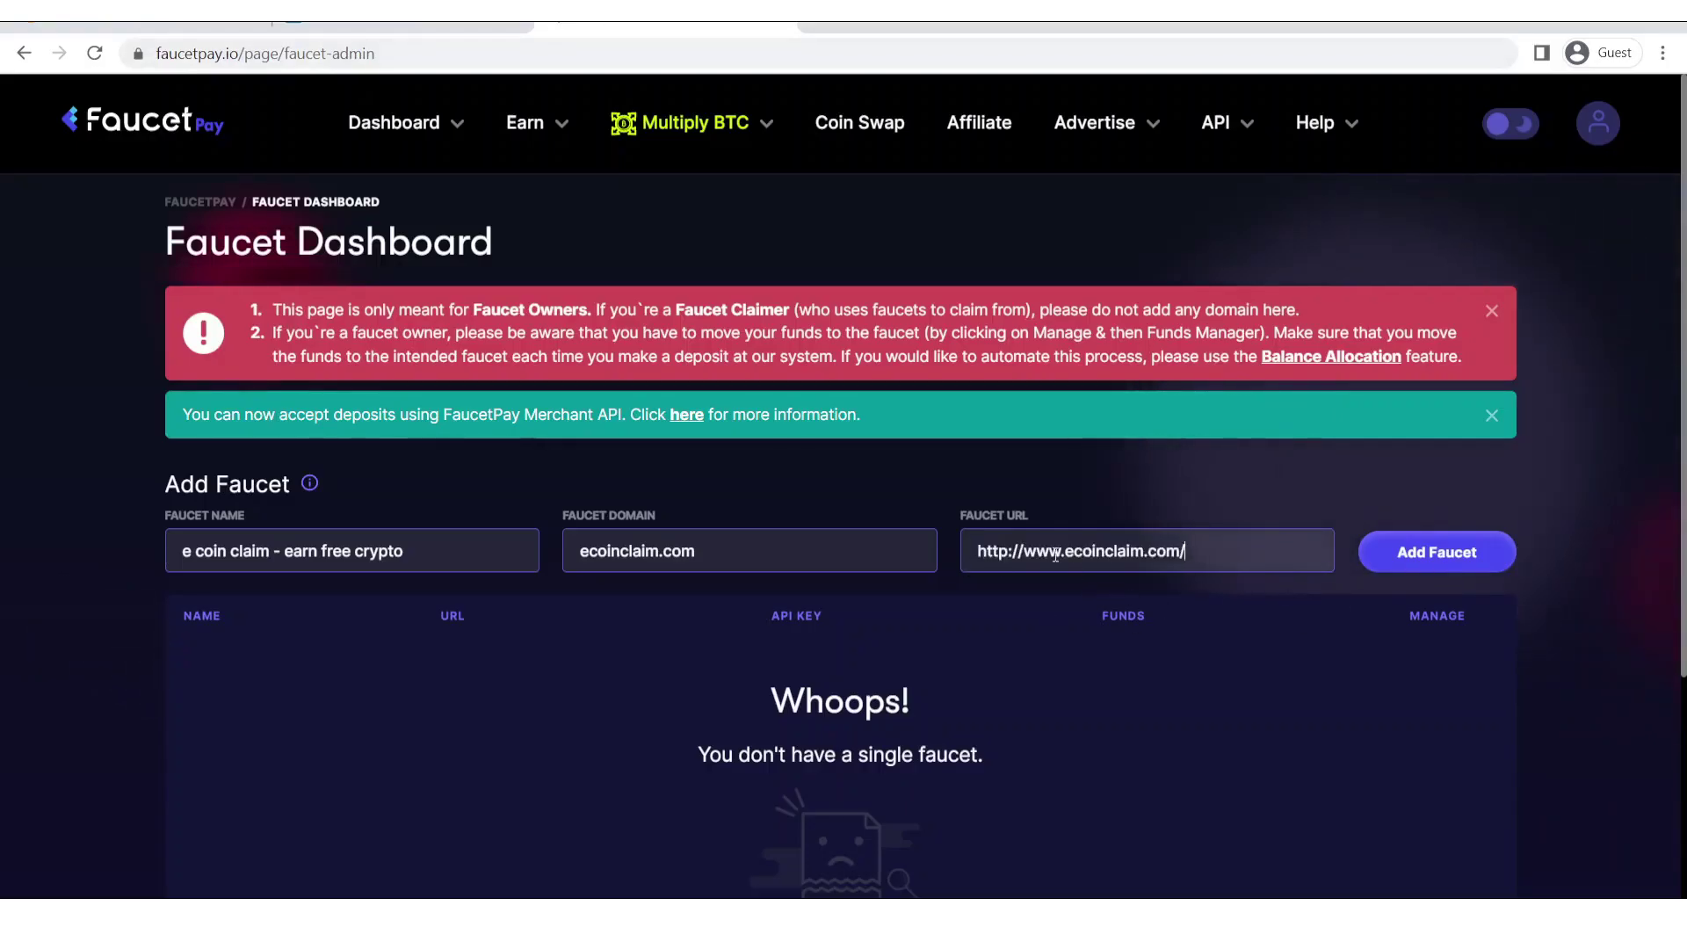
pyautogui.click(1437, 554)
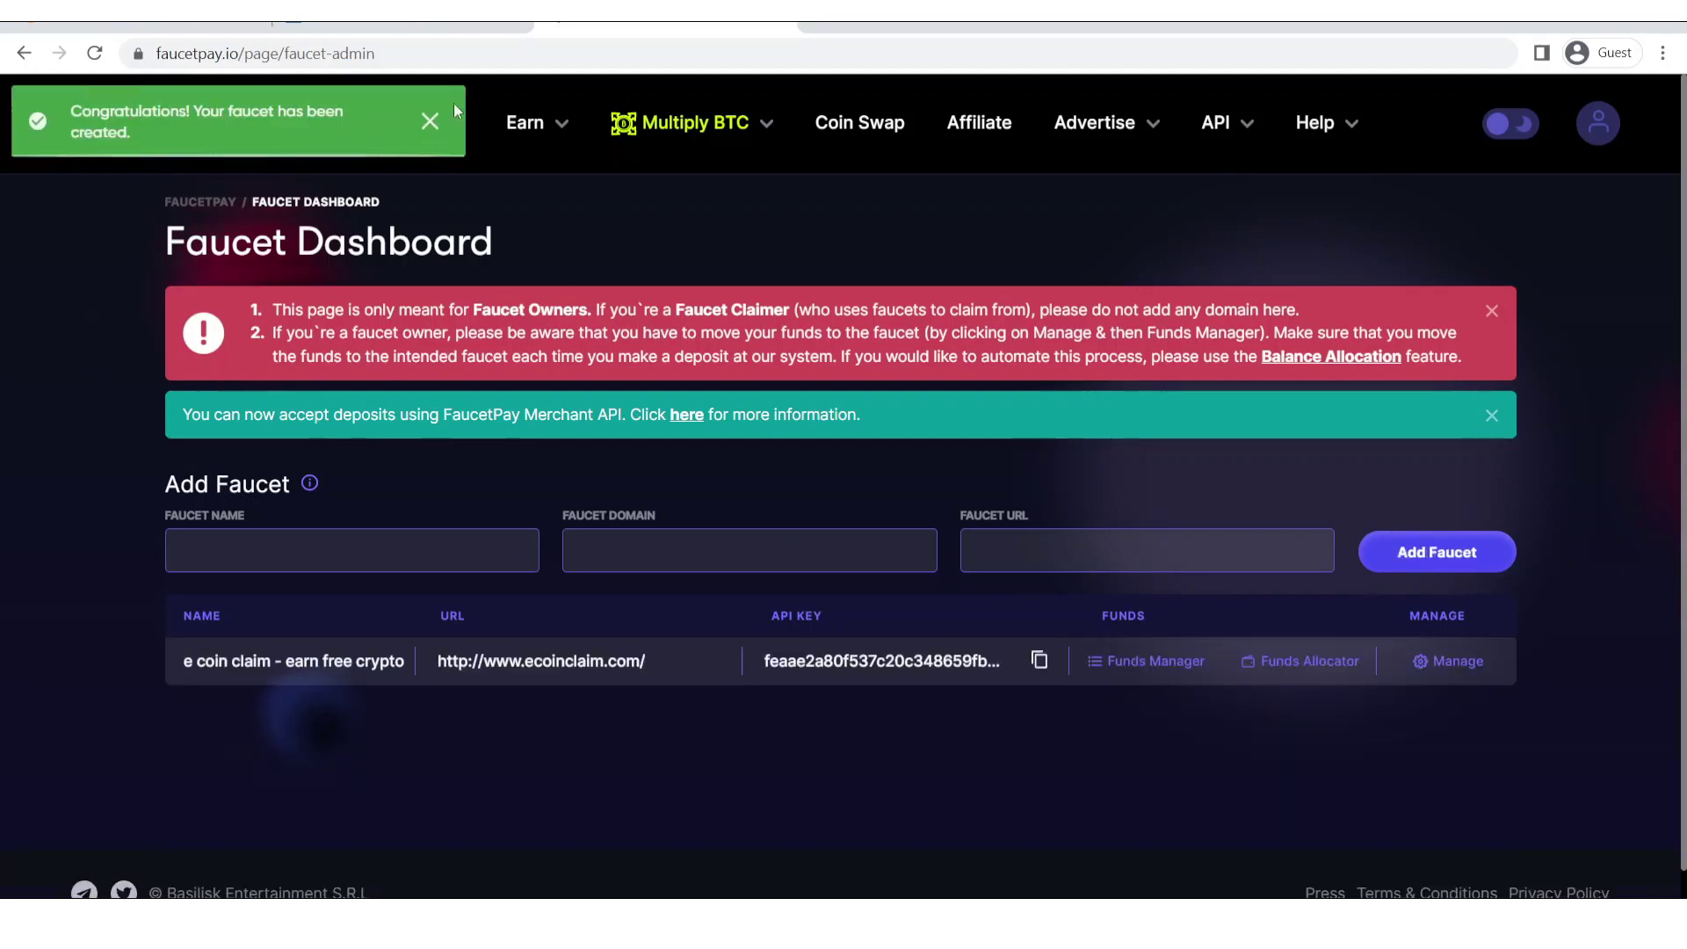
# Copy the new faucet's FaucetPay API key into the admin API Key field.
pyautogui.click(429, 120)
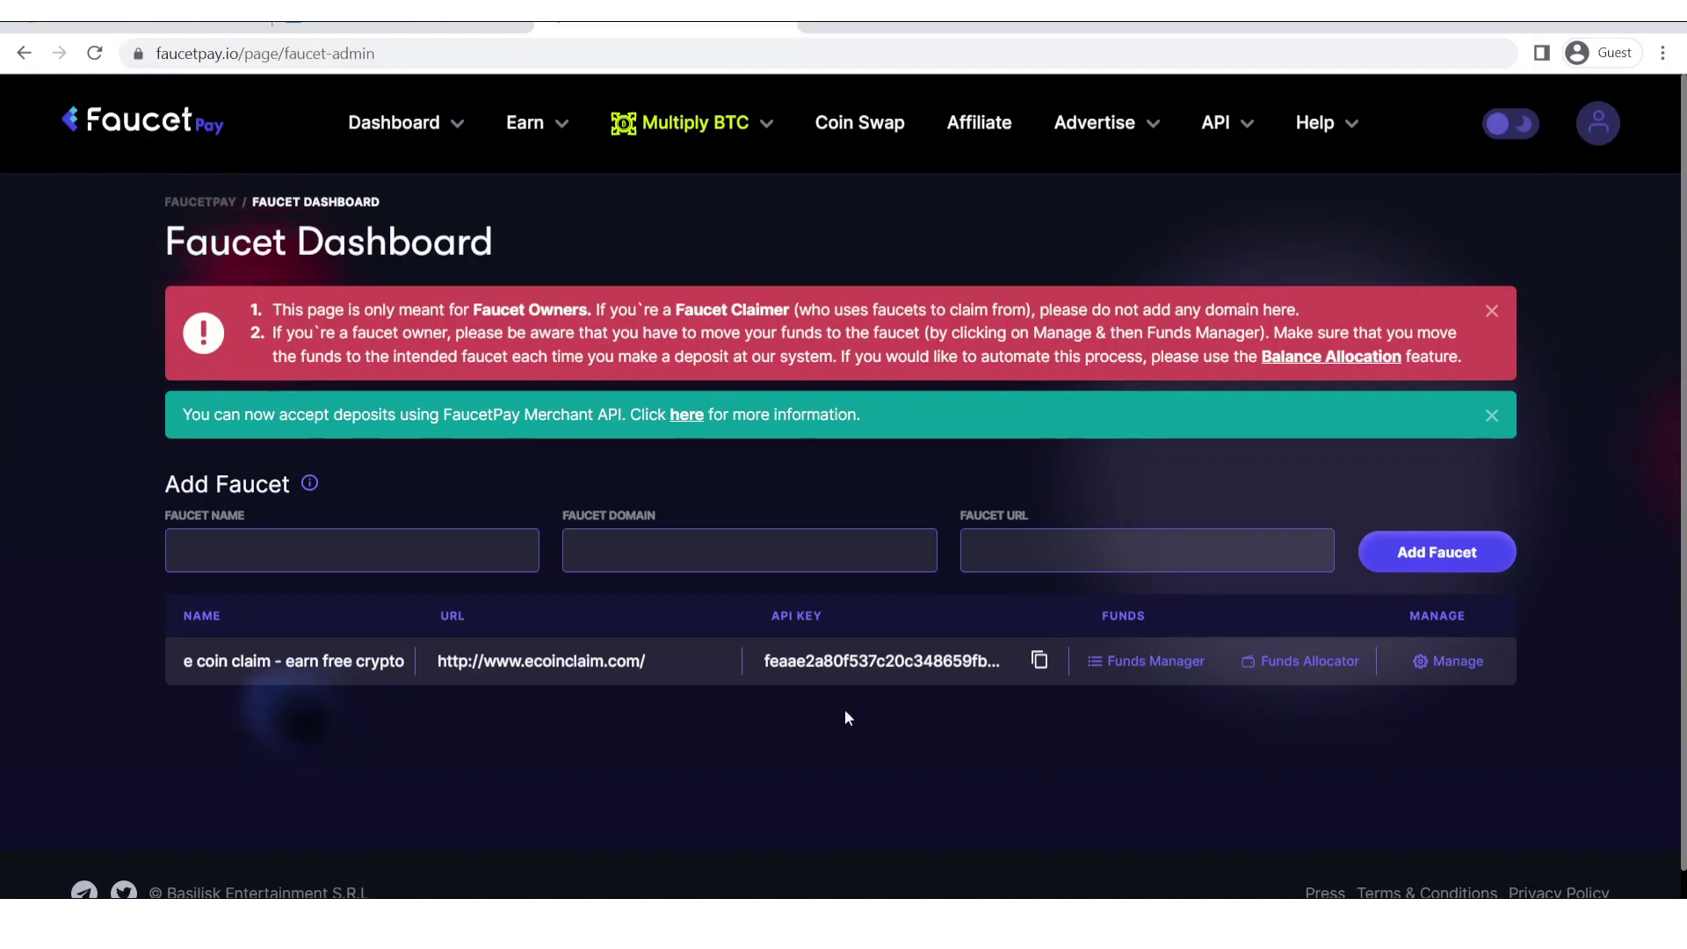
pyautogui.doubleClick(789, 664)
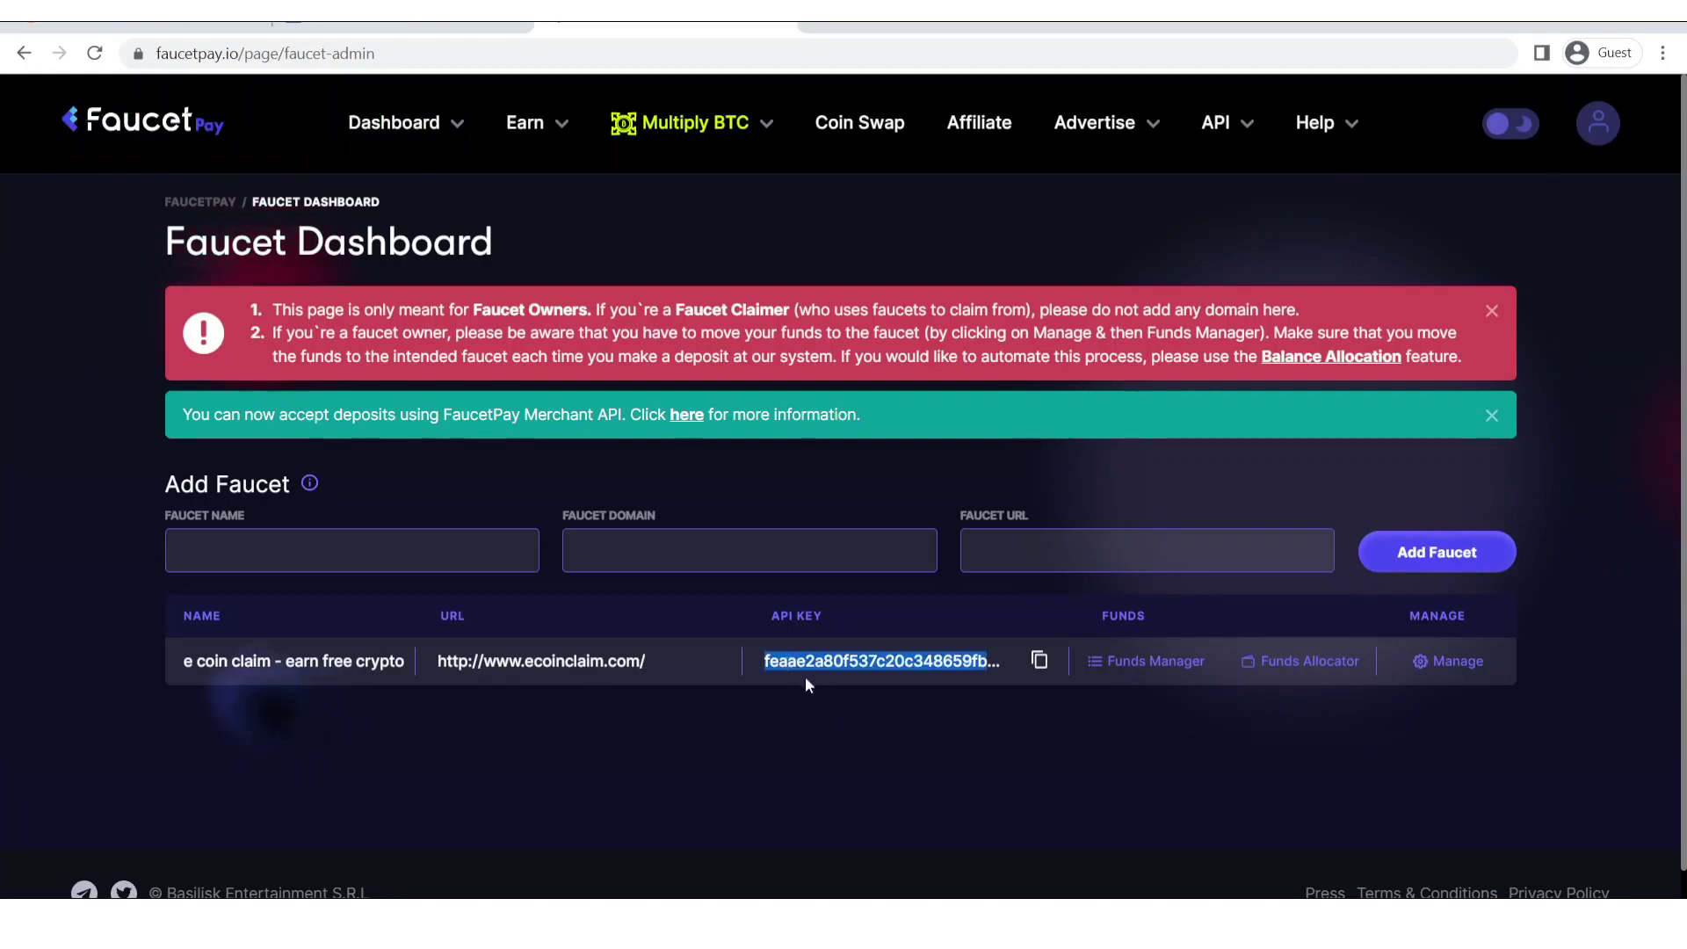
pyautogui.click(1039, 660)
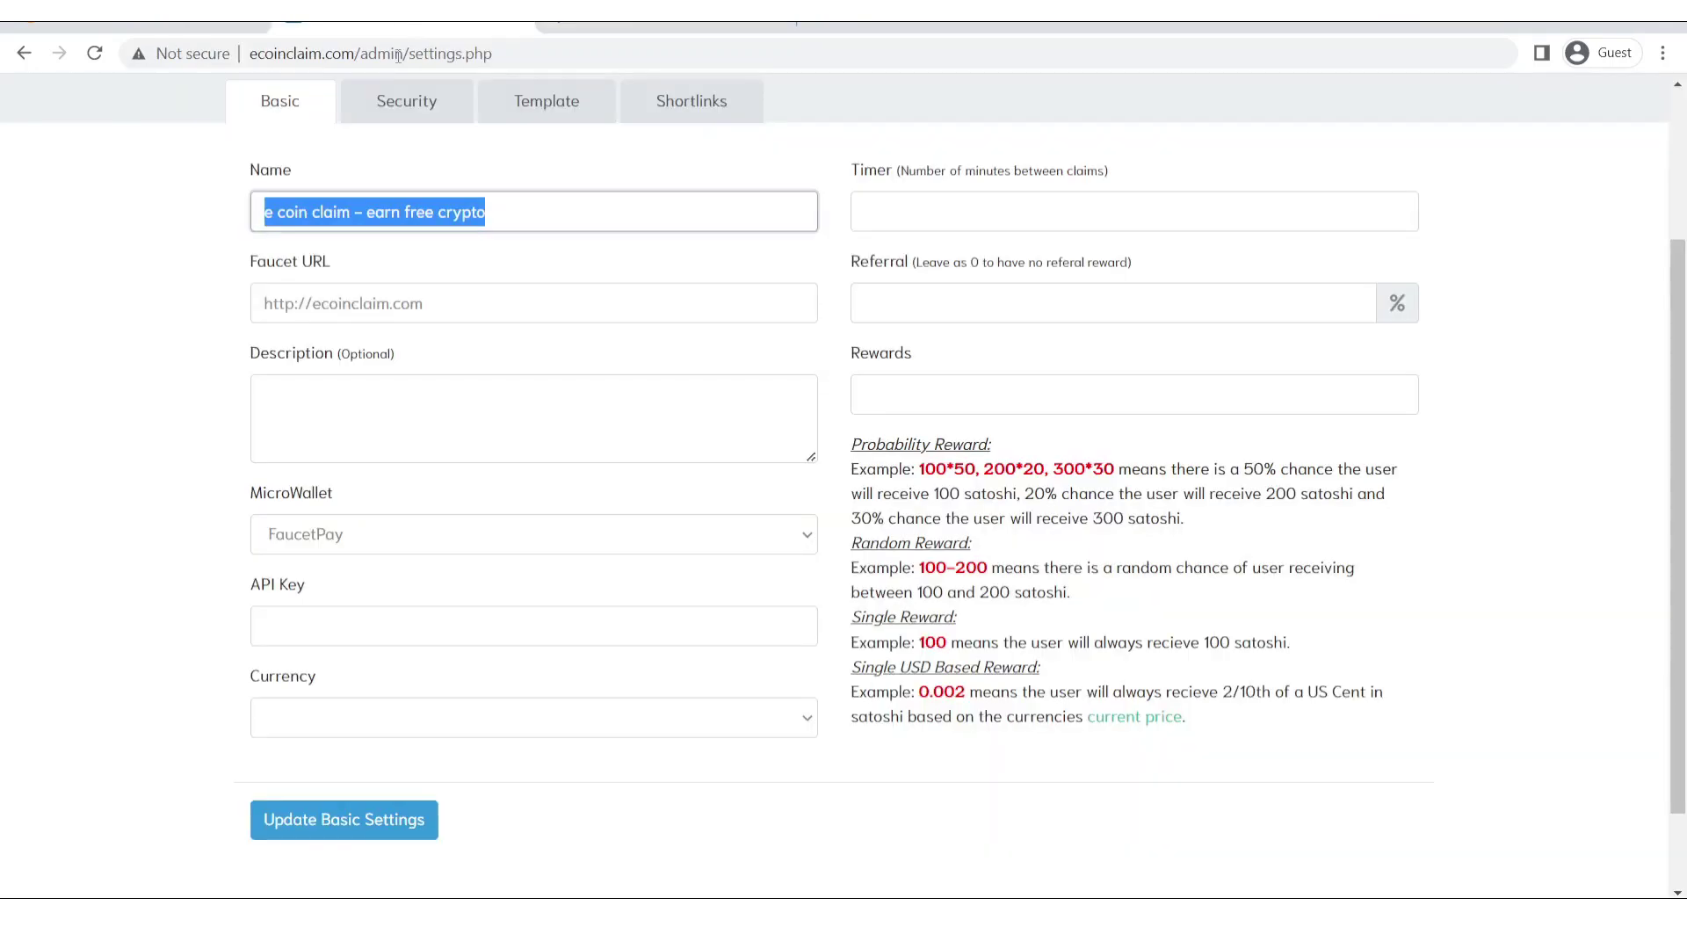
pyautogui.click(368, 26)
pyautogui.click(372, 616)
pyautogui.hotkey('ctrl', 'v')
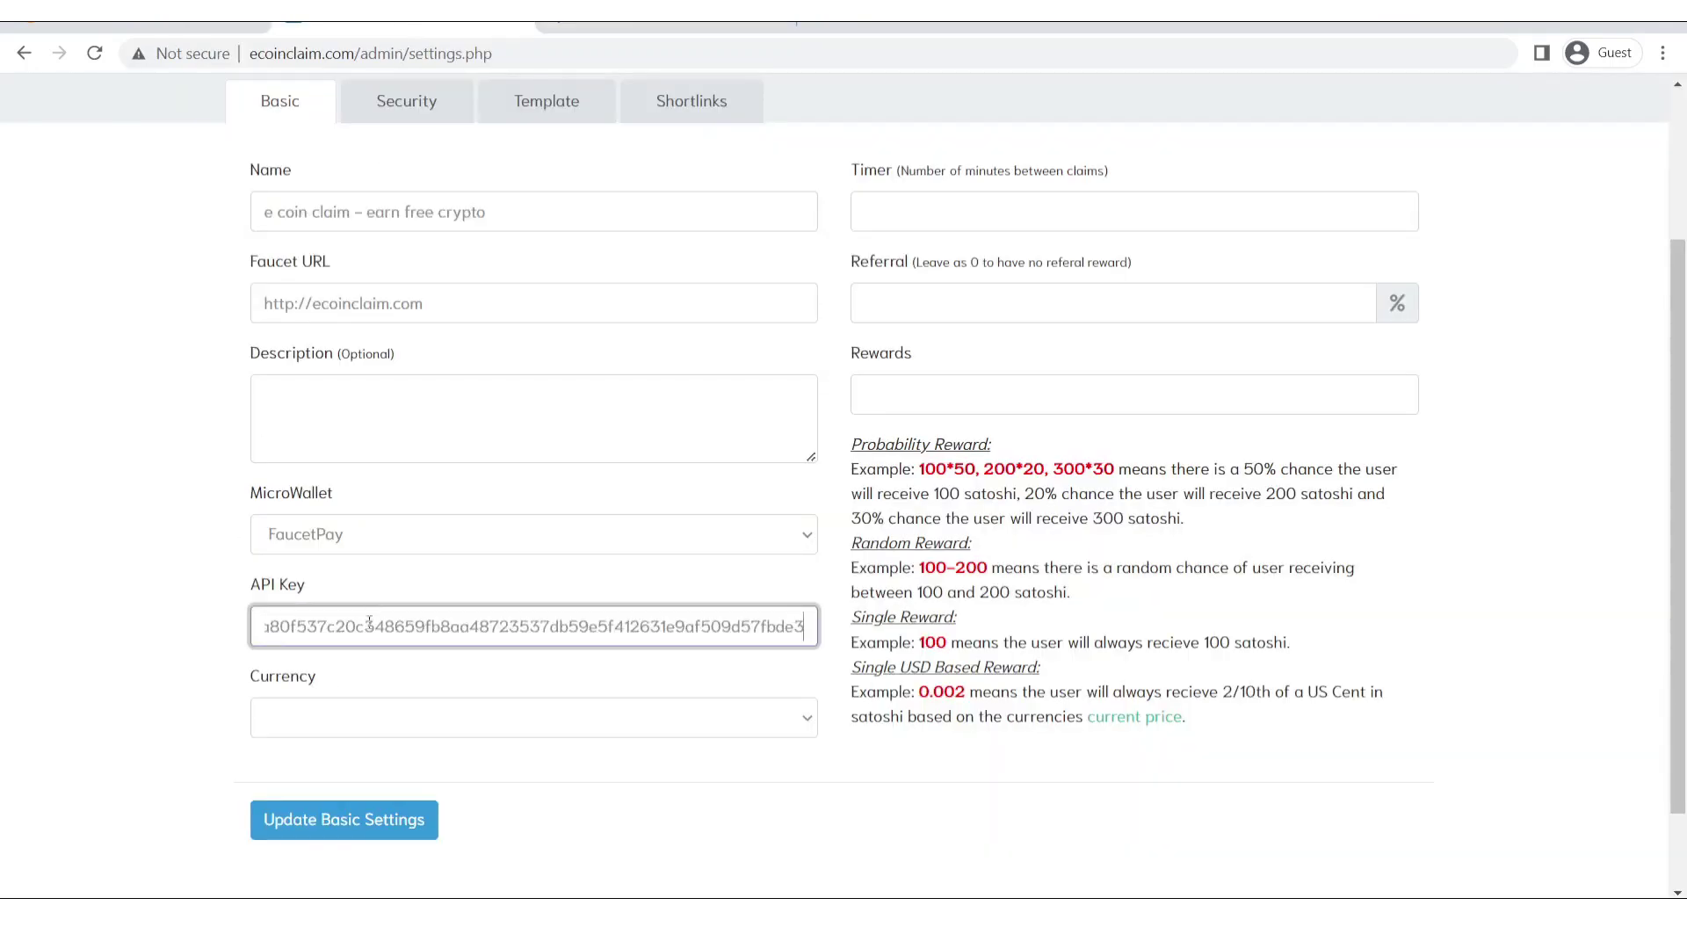
pyautogui.click(169, 700)
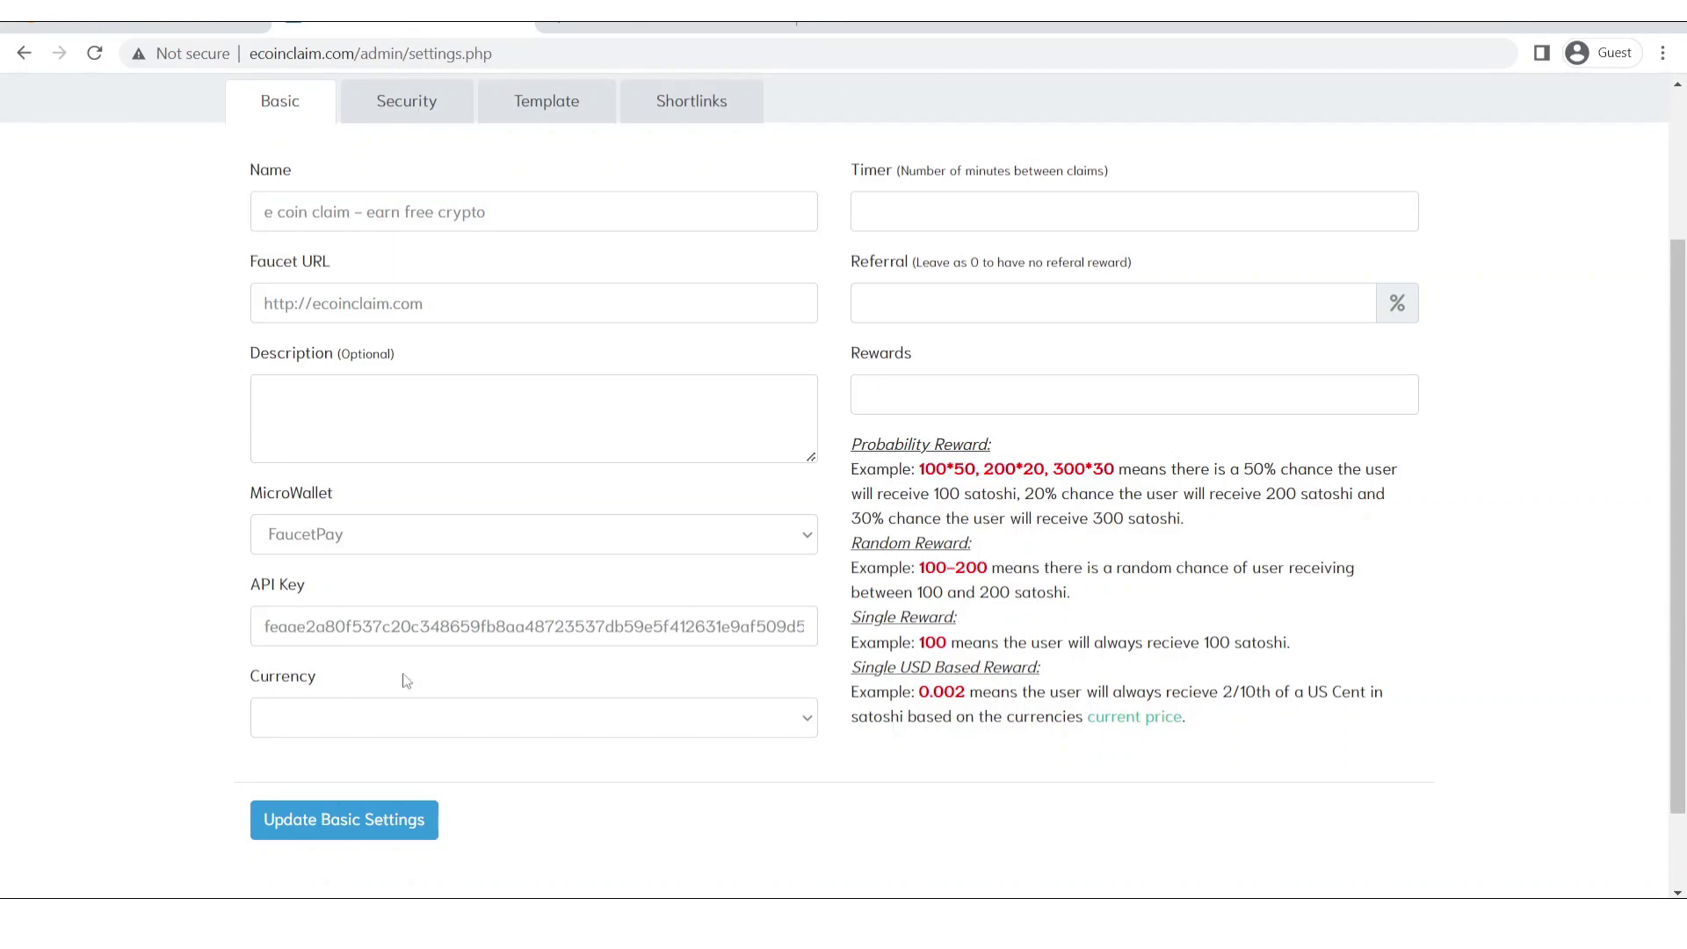
# Set the currency to Bitcoin, the timer to 2 minutes and referral to 50%.
pyautogui.click(556, 735)
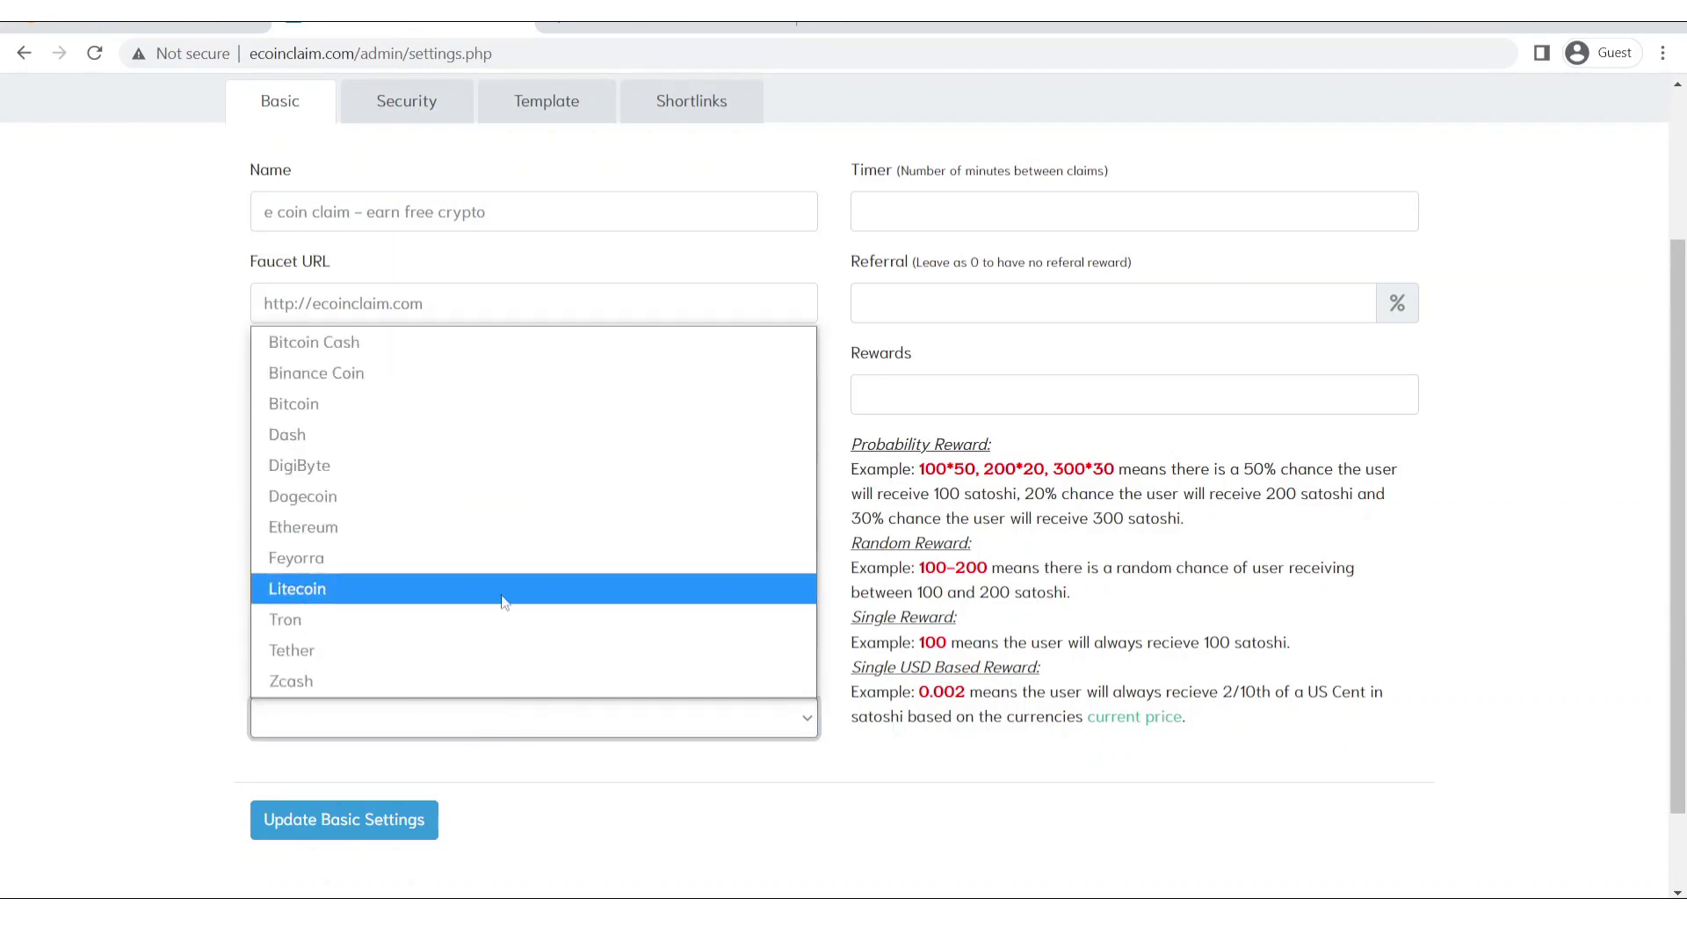
pyautogui.click(345, 401)
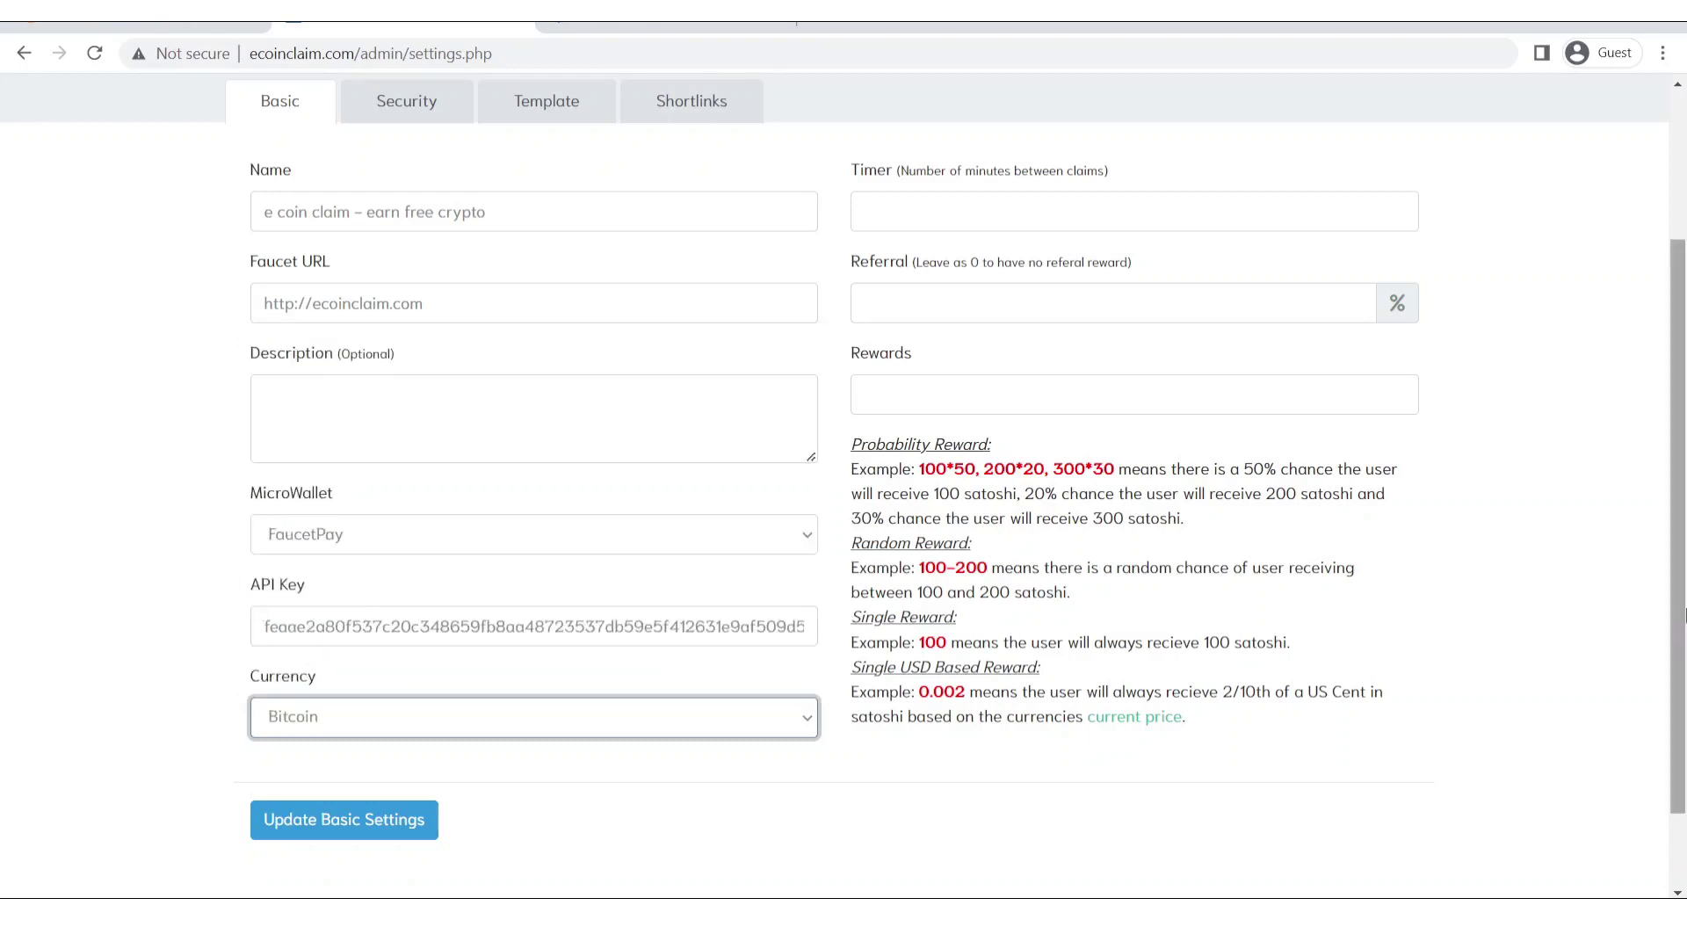
pyautogui.scroll(2, 1682, 553)
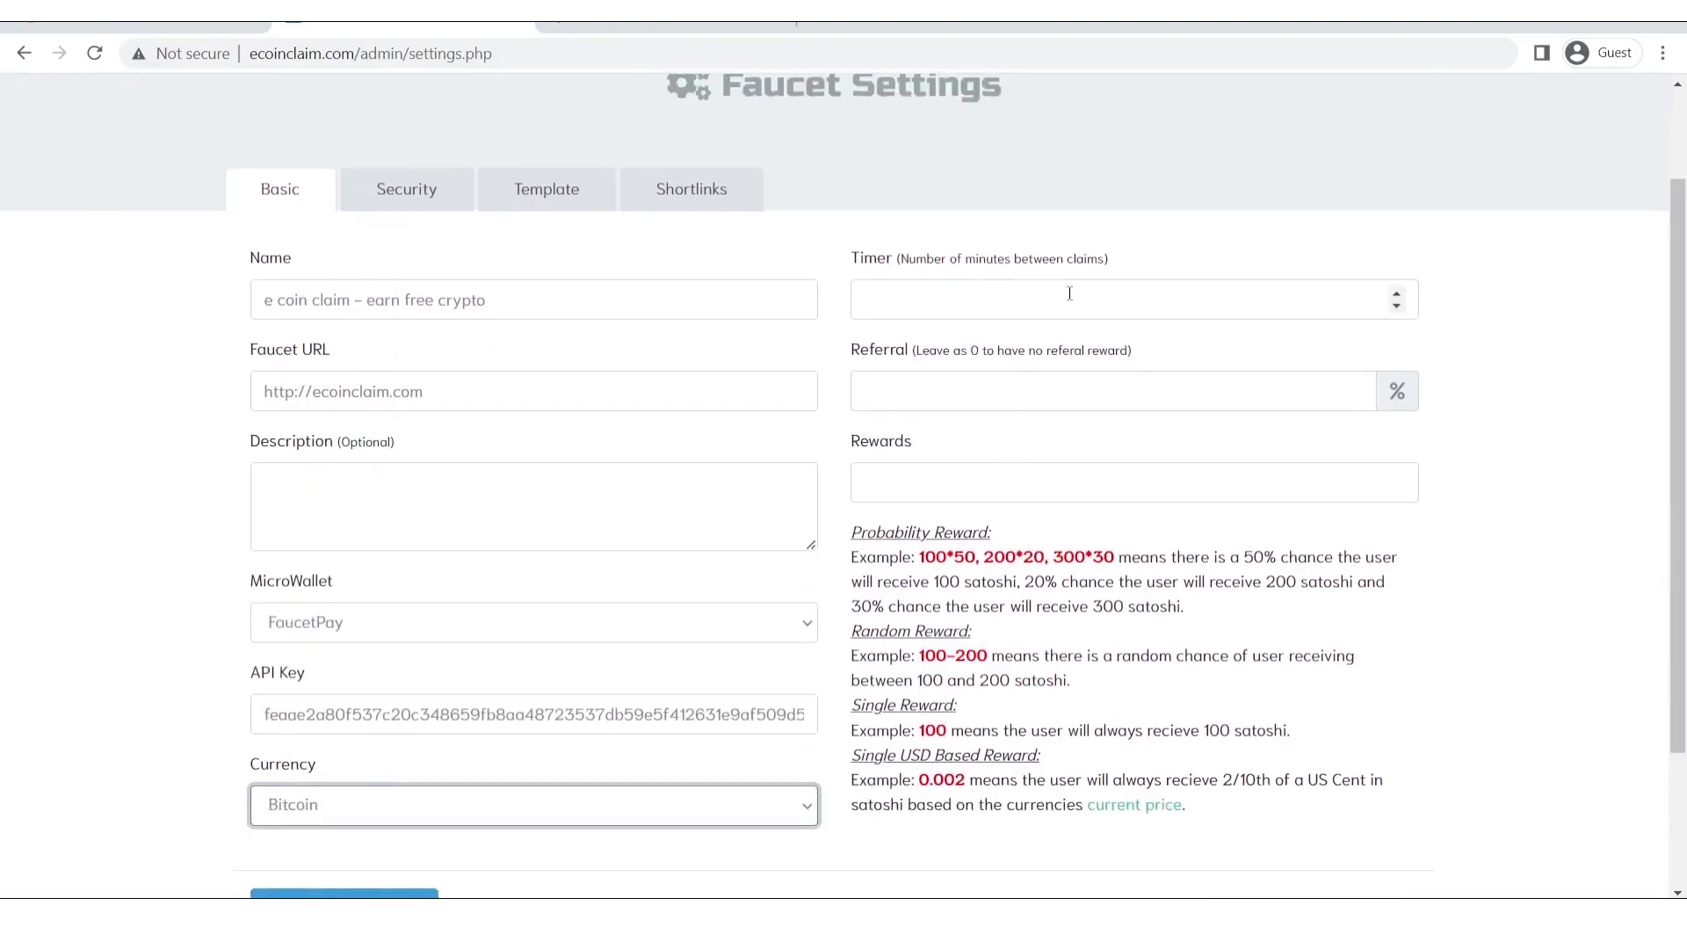
pyautogui.click(1098, 300)
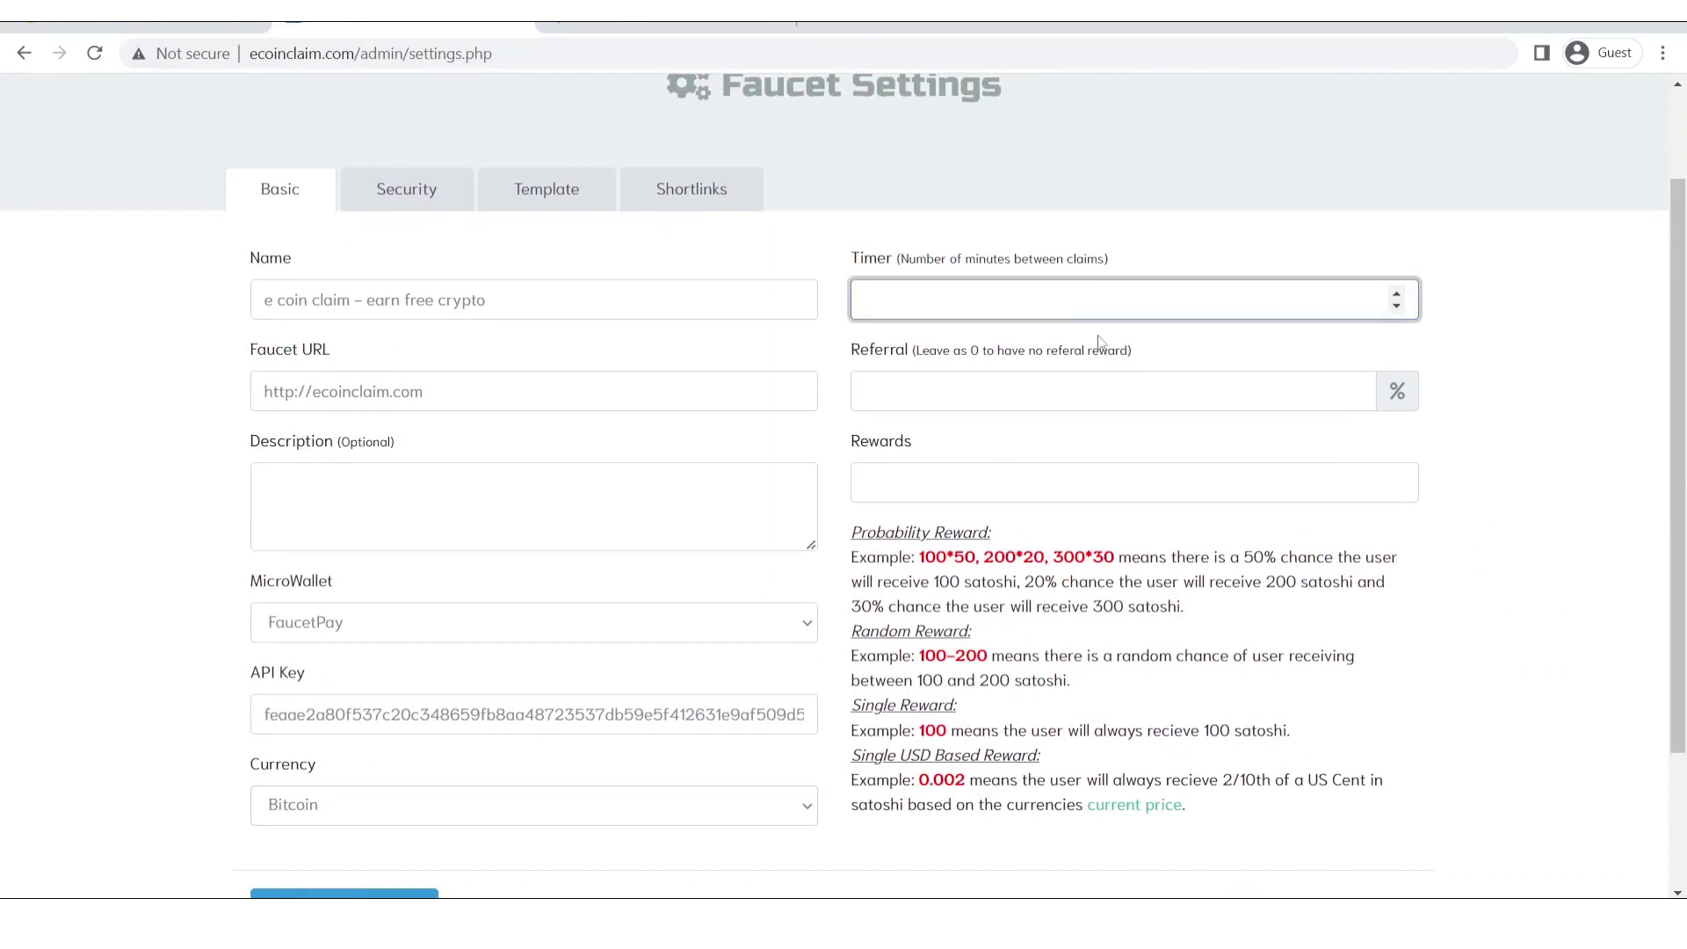
pyautogui.write('2')
pyautogui.click(1102, 390)
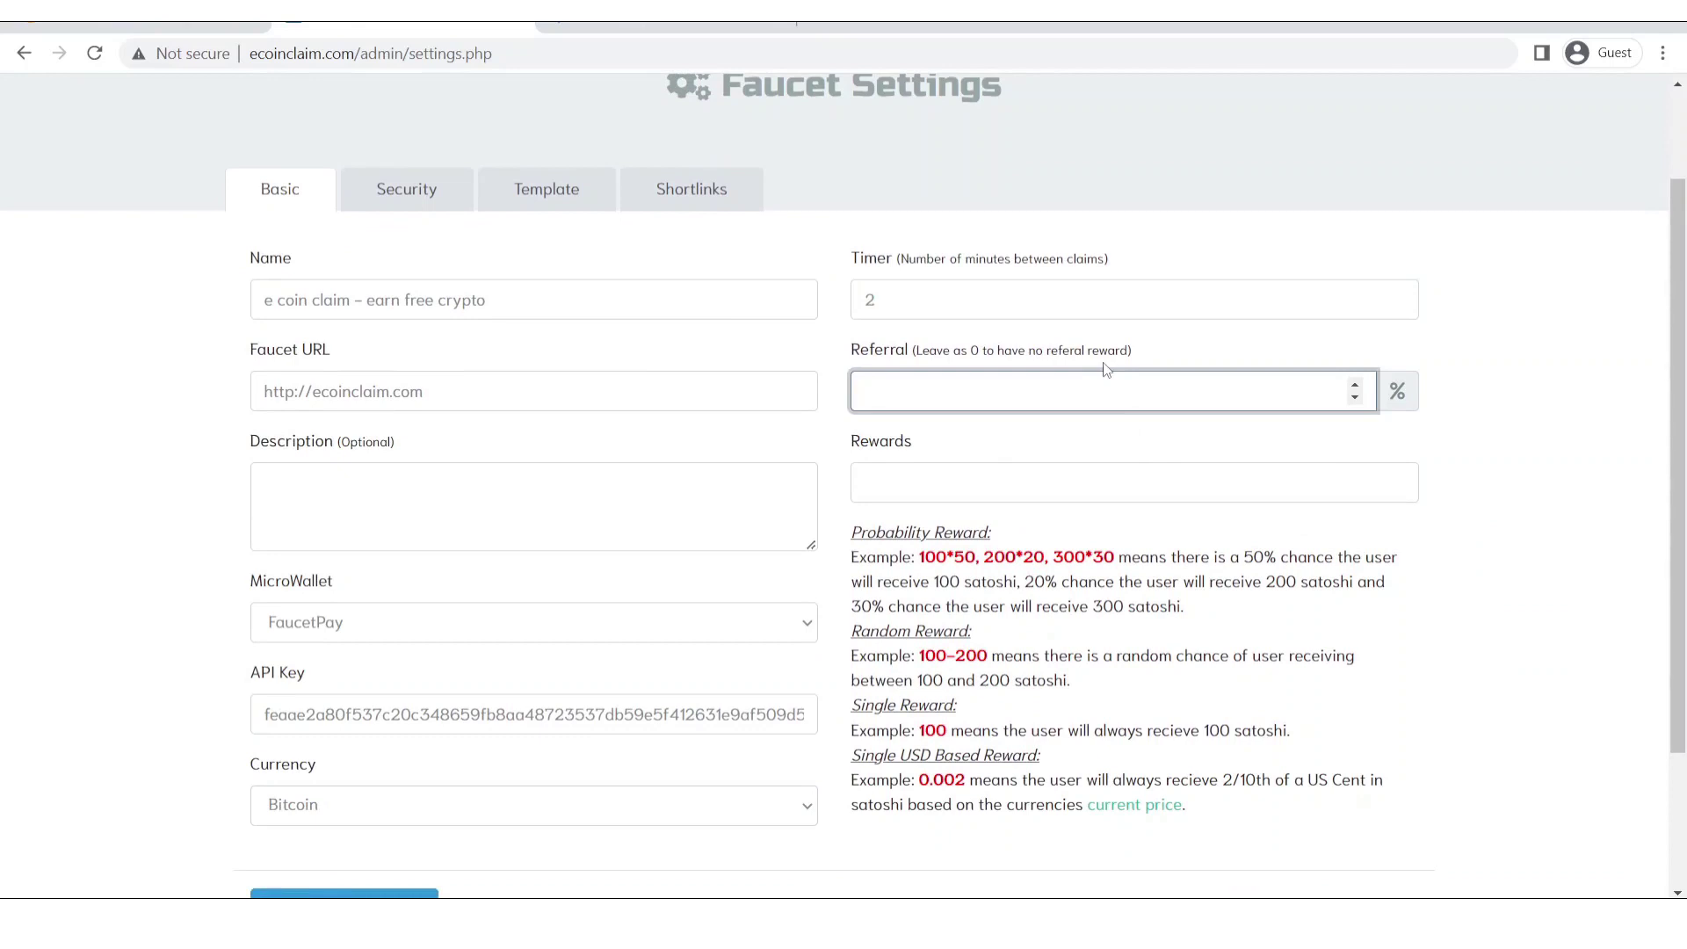
pyautogui.write('50')
# Enter a random reward range of 1-2.
pyautogui.scroll(-1, 1105, 369)
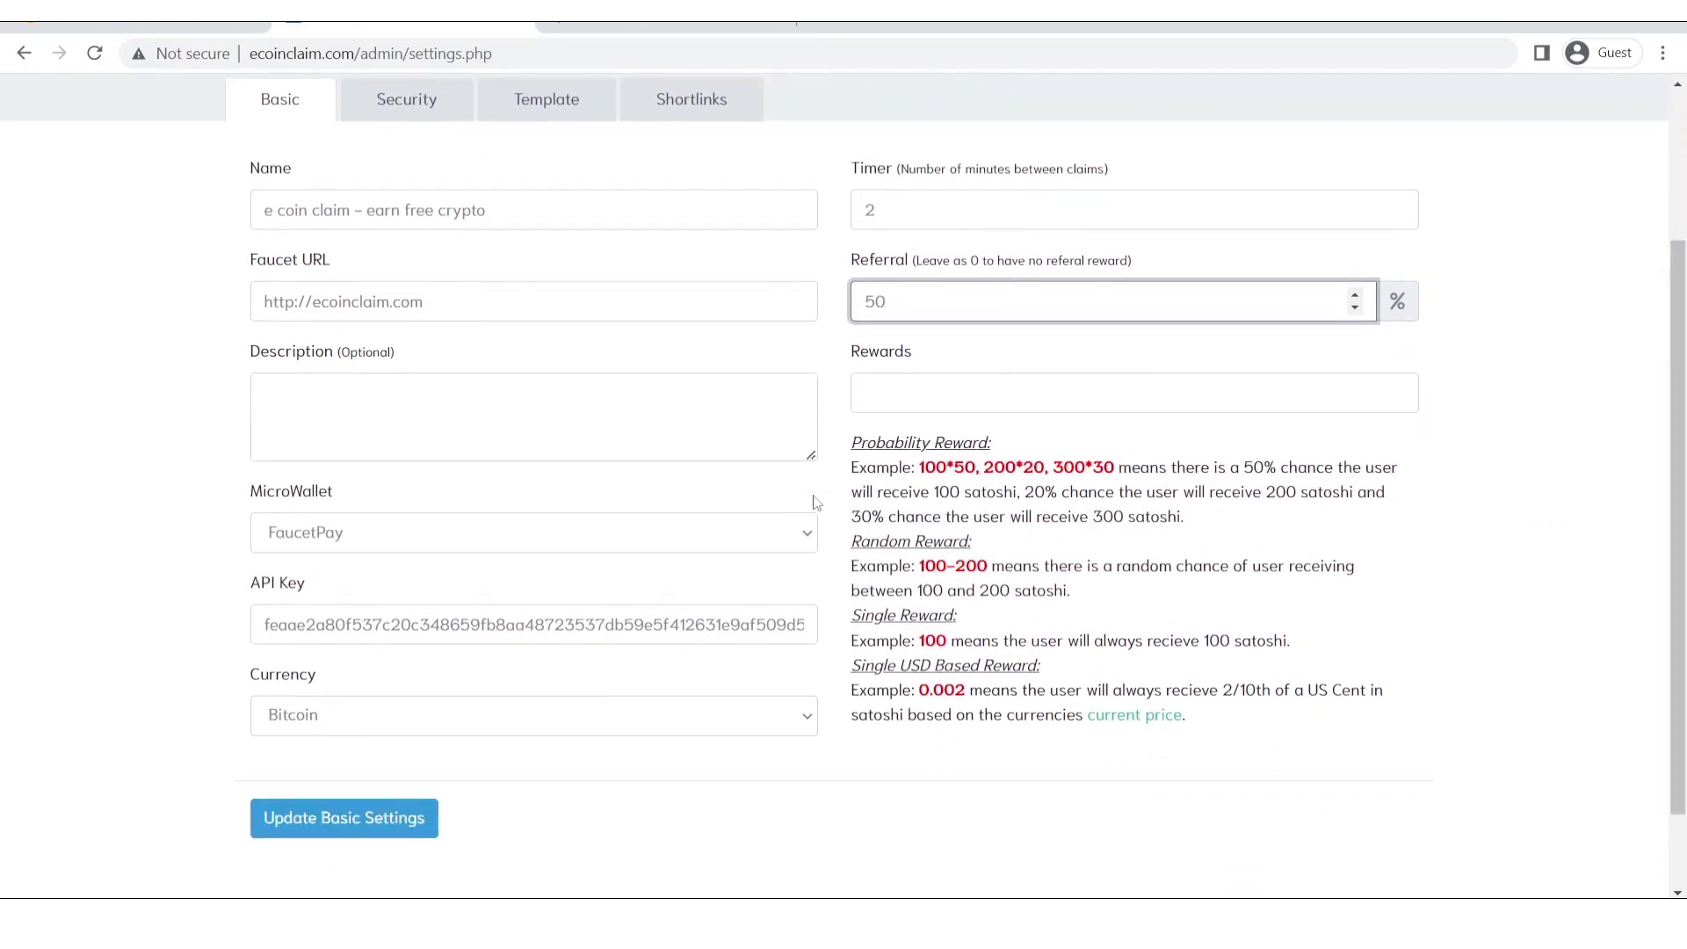
pyautogui.moveTo(852, 442); pyautogui.dragTo(1307, 751)
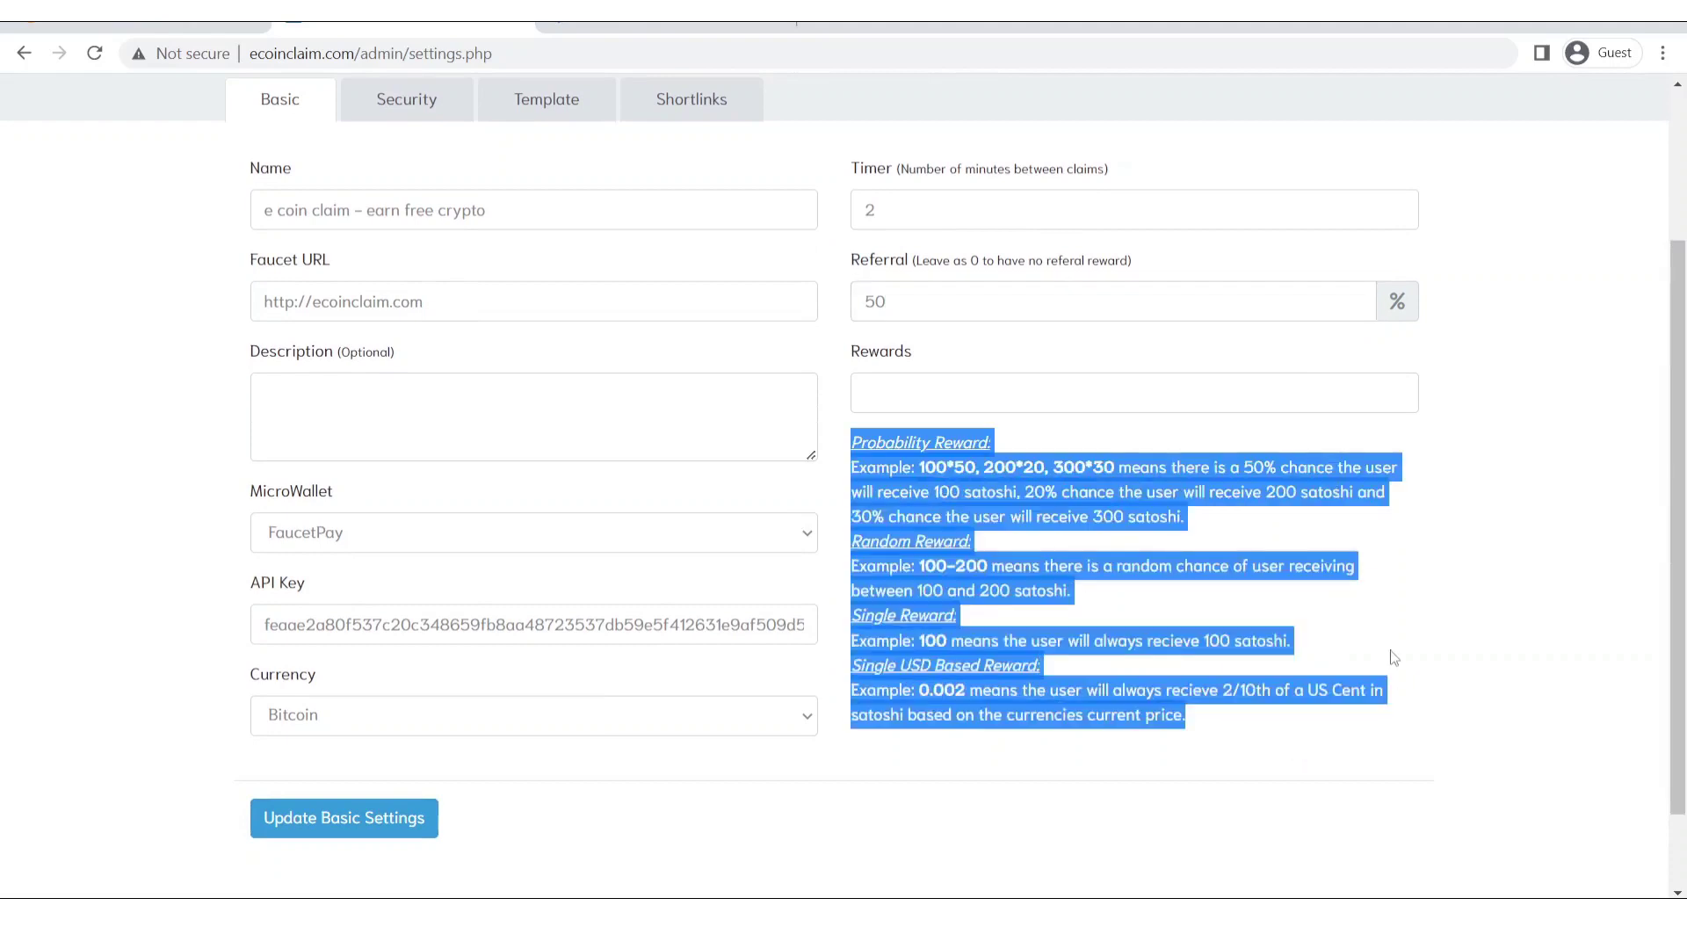
pyautogui.click(1118, 628)
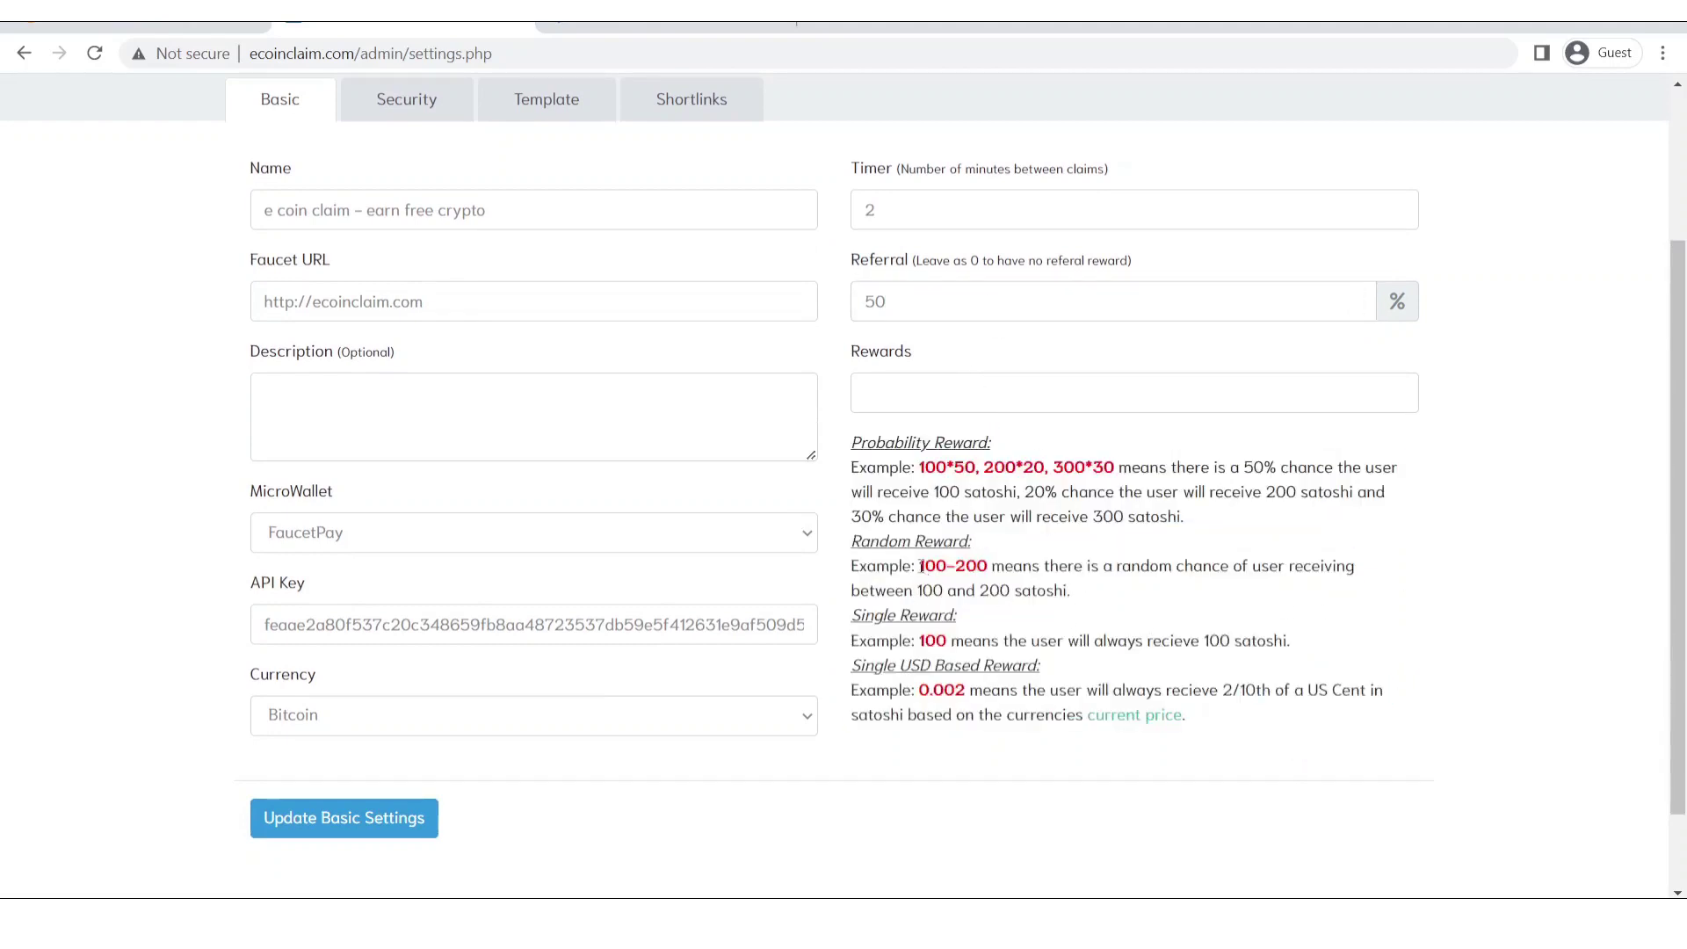
pyautogui.moveTo(920, 566); pyautogui.dragTo(989, 559)
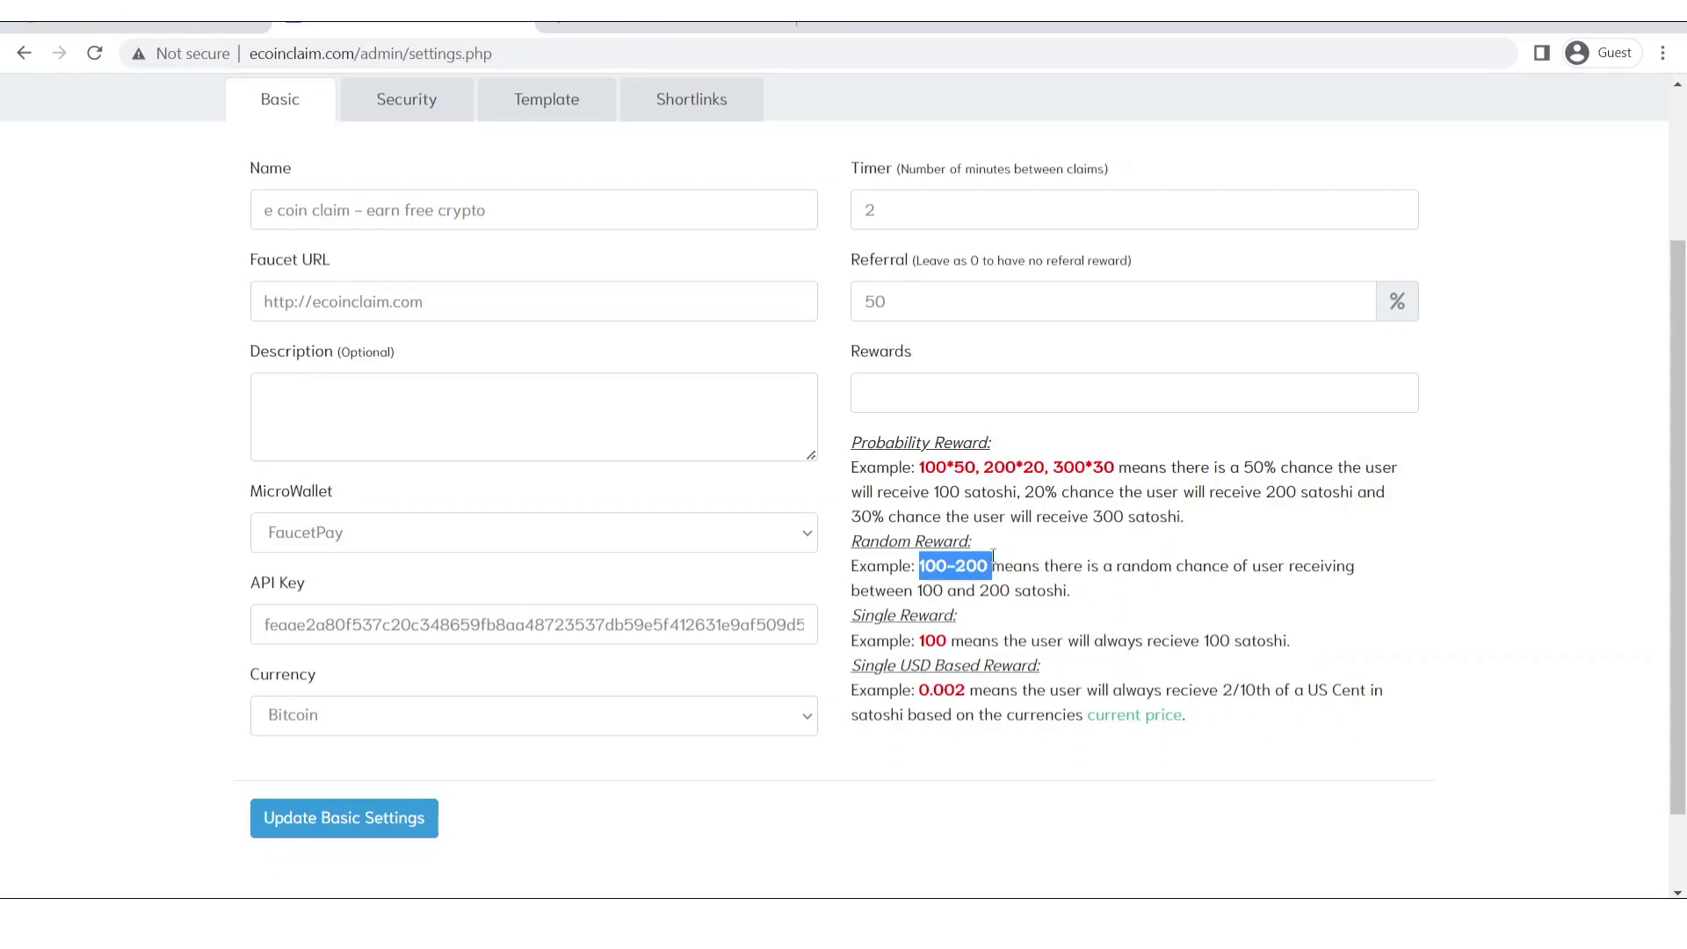
pyautogui.click(930, 398)
pyautogui.write('1-2')
pyautogui.click(1495, 439)
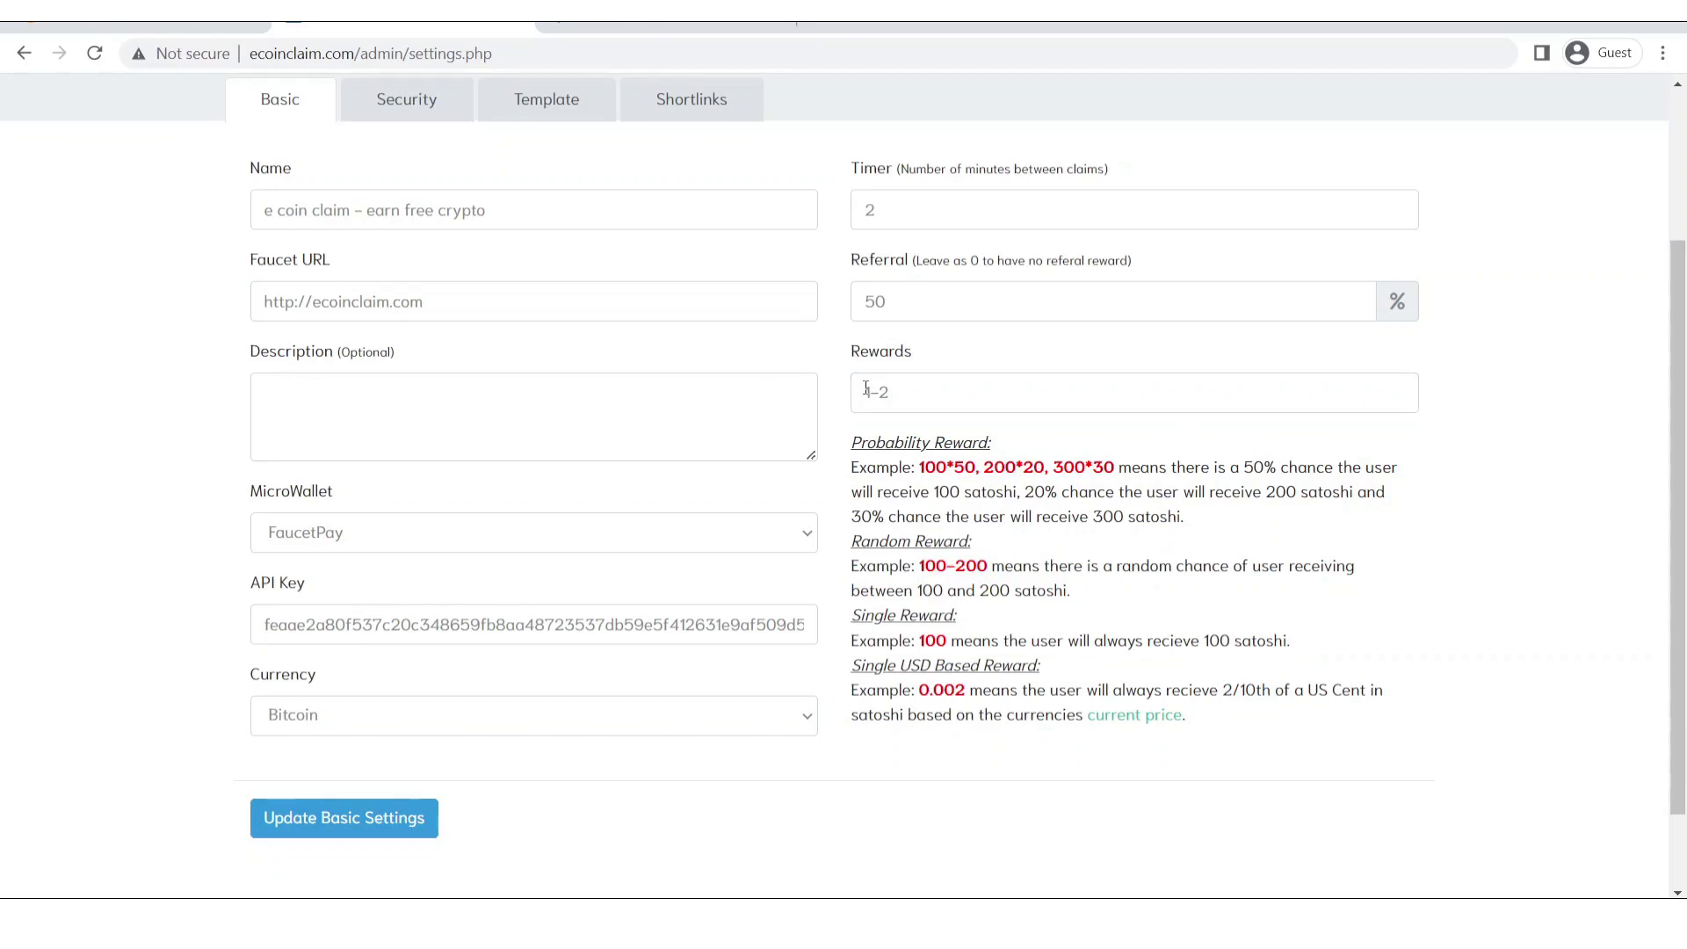
# Review the probability, single and USD reward format examples in the help text.
pyautogui.moveTo(865, 388); pyautogui.dragTo(887, 392)
pyautogui.click(904, 389)
pyautogui.click(822, 436)
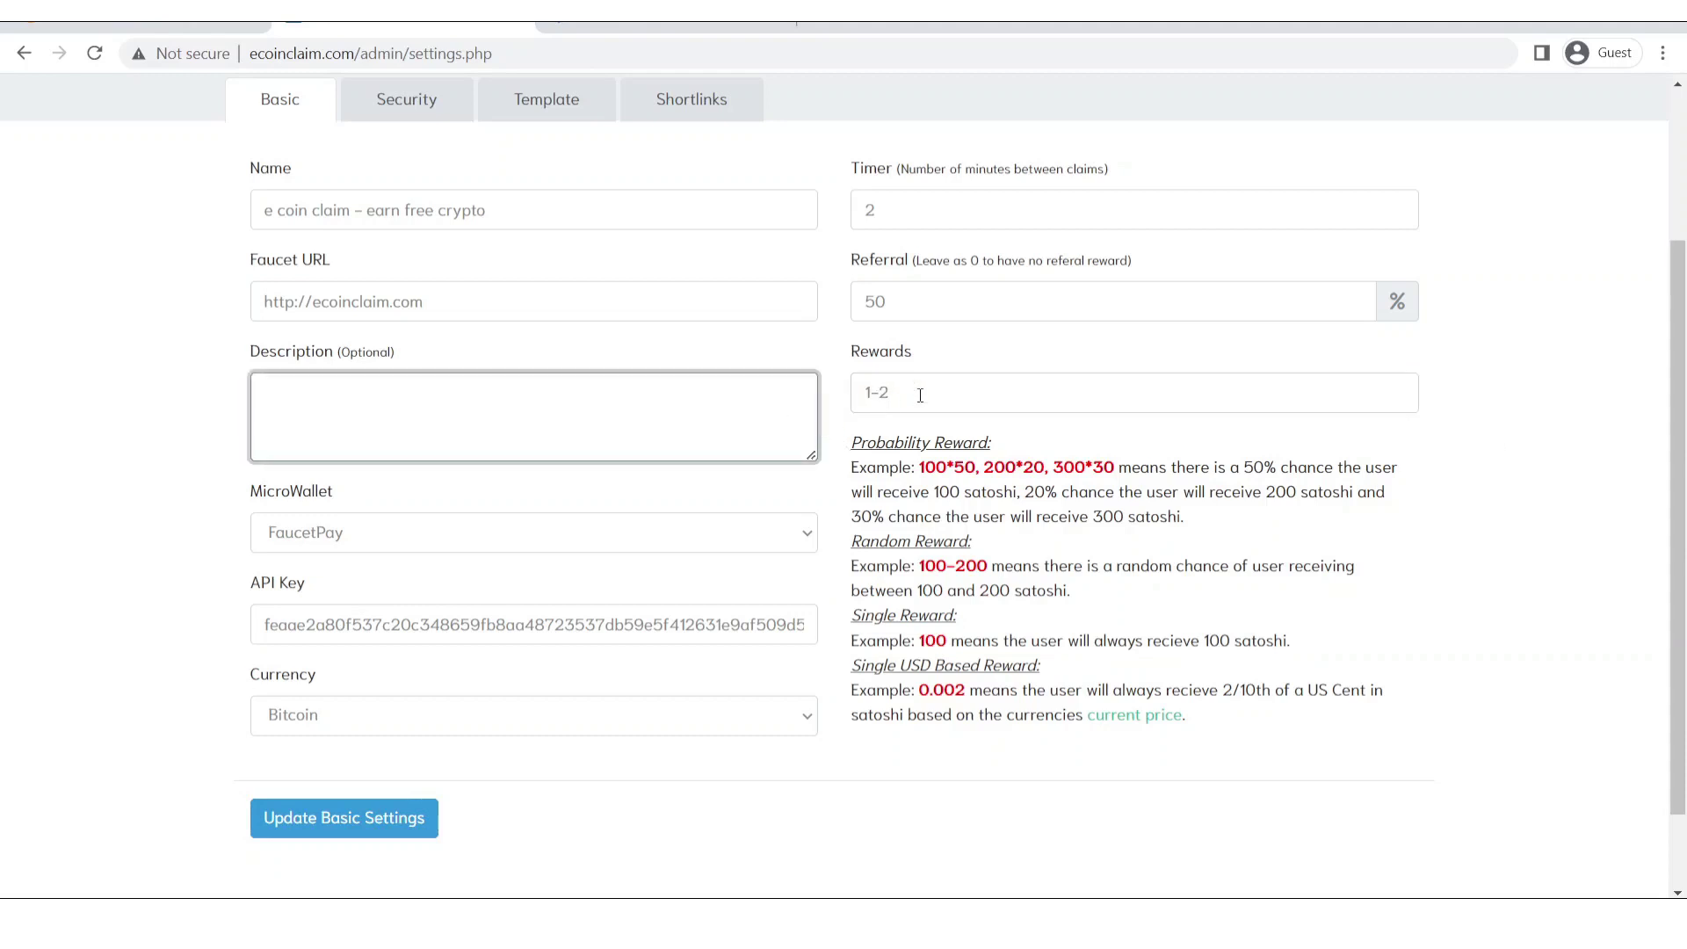
pyautogui.moveTo(922, 395); pyautogui.dragTo(842, 413)
pyautogui.click(844, 492)
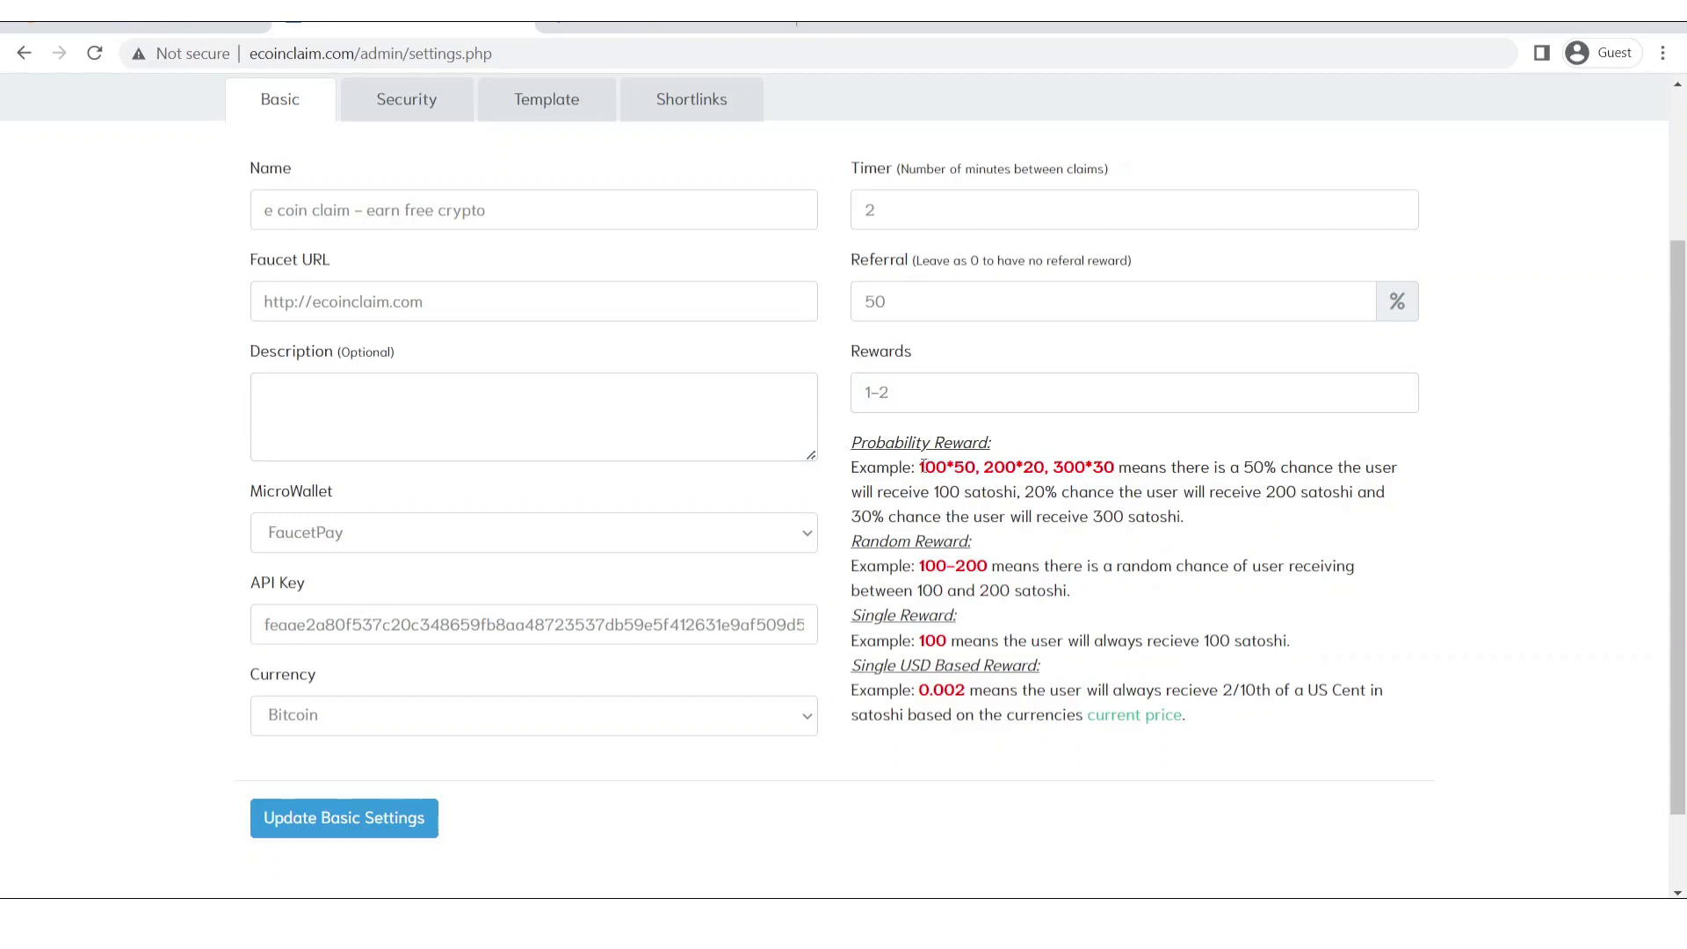
pyautogui.moveTo(921, 466); pyautogui.dragTo(1276, 463)
pyautogui.click(1212, 481)
pyautogui.moveTo(946, 640); pyautogui.dragTo(1234, 641)
pyautogui.moveTo(877, 643); pyautogui.dragTo(1145, 650)
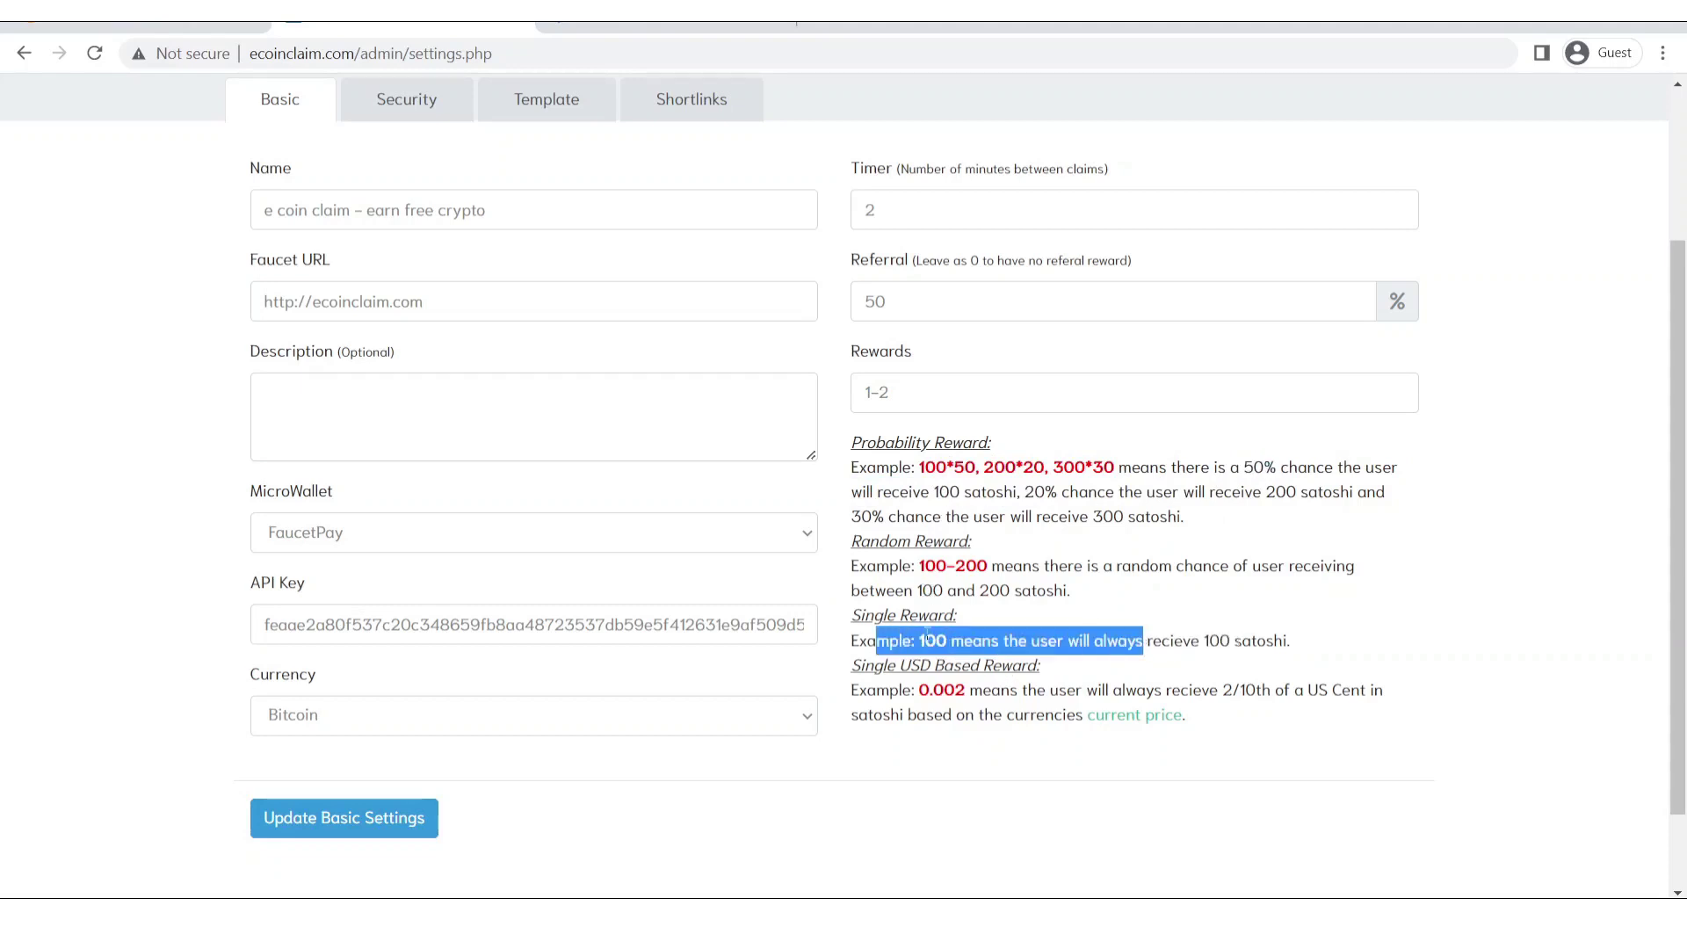
pyautogui.moveTo(890, 689); pyautogui.dragTo(1043, 716)
# Change the rewards range from 1-2 to 1-3.
pyautogui.click(949, 406)
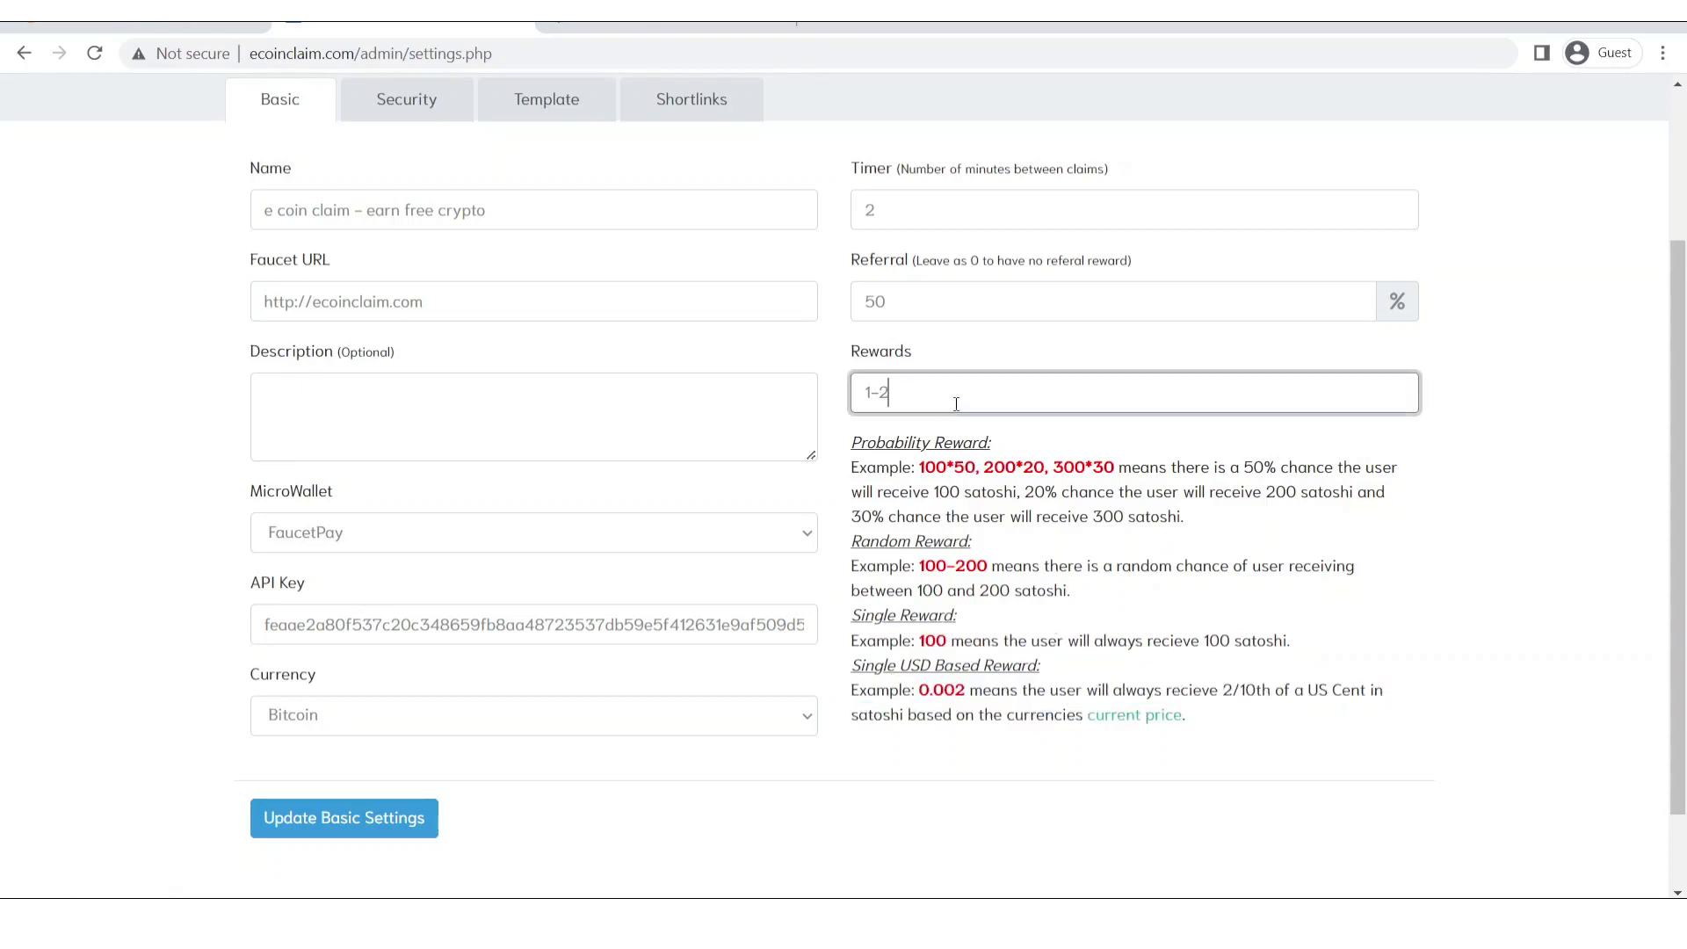
pyautogui.press('BackSpace')
pyautogui.write('3')
pyautogui.click(1387, 531)
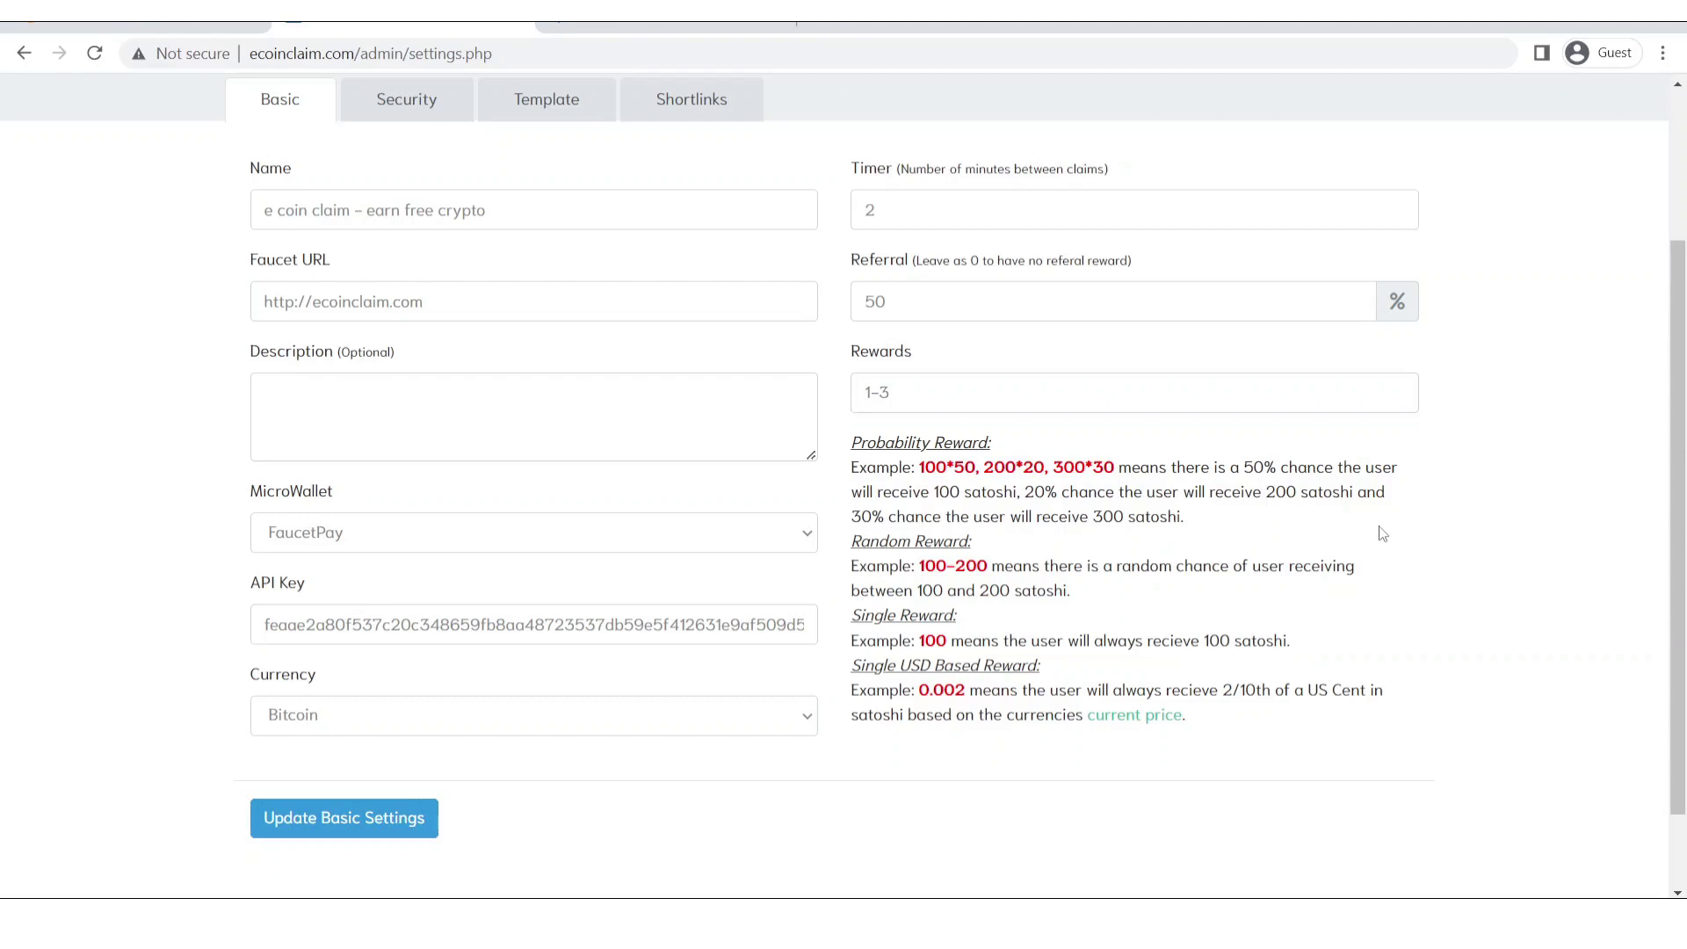
pyautogui.scroll(1, 1684, 498)
pyautogui.scroll(-2, 1683, 499)
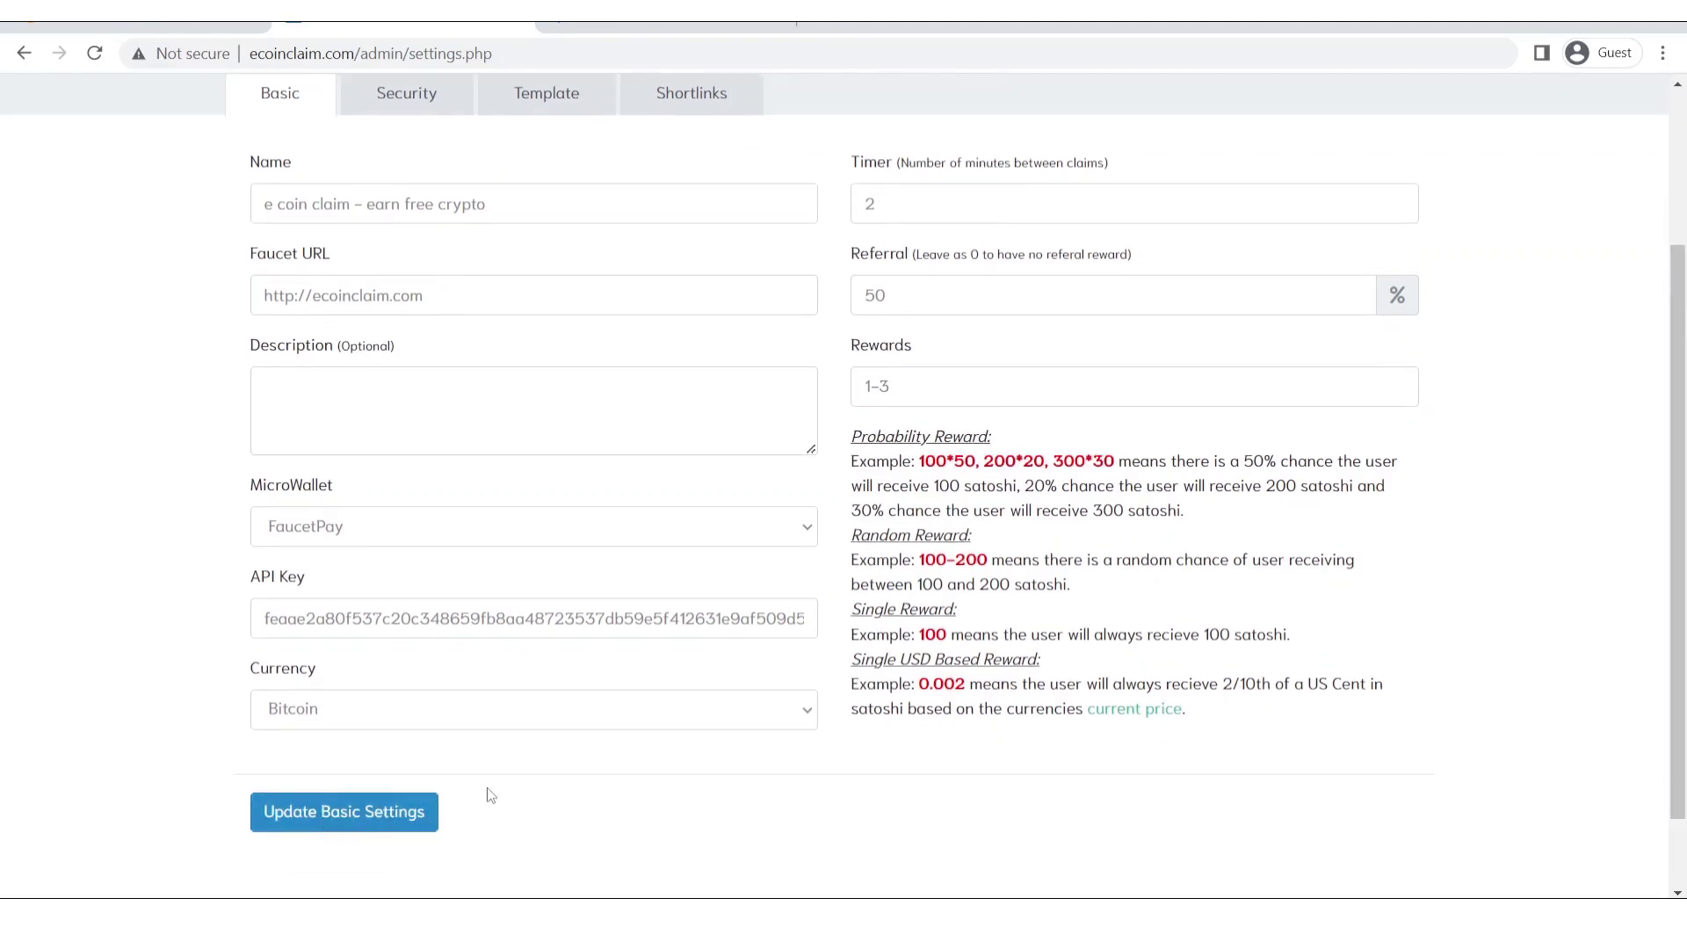
# Save the Basic faucet settings and confirm the settings-updated message.
pyautogui.click(342, 829)
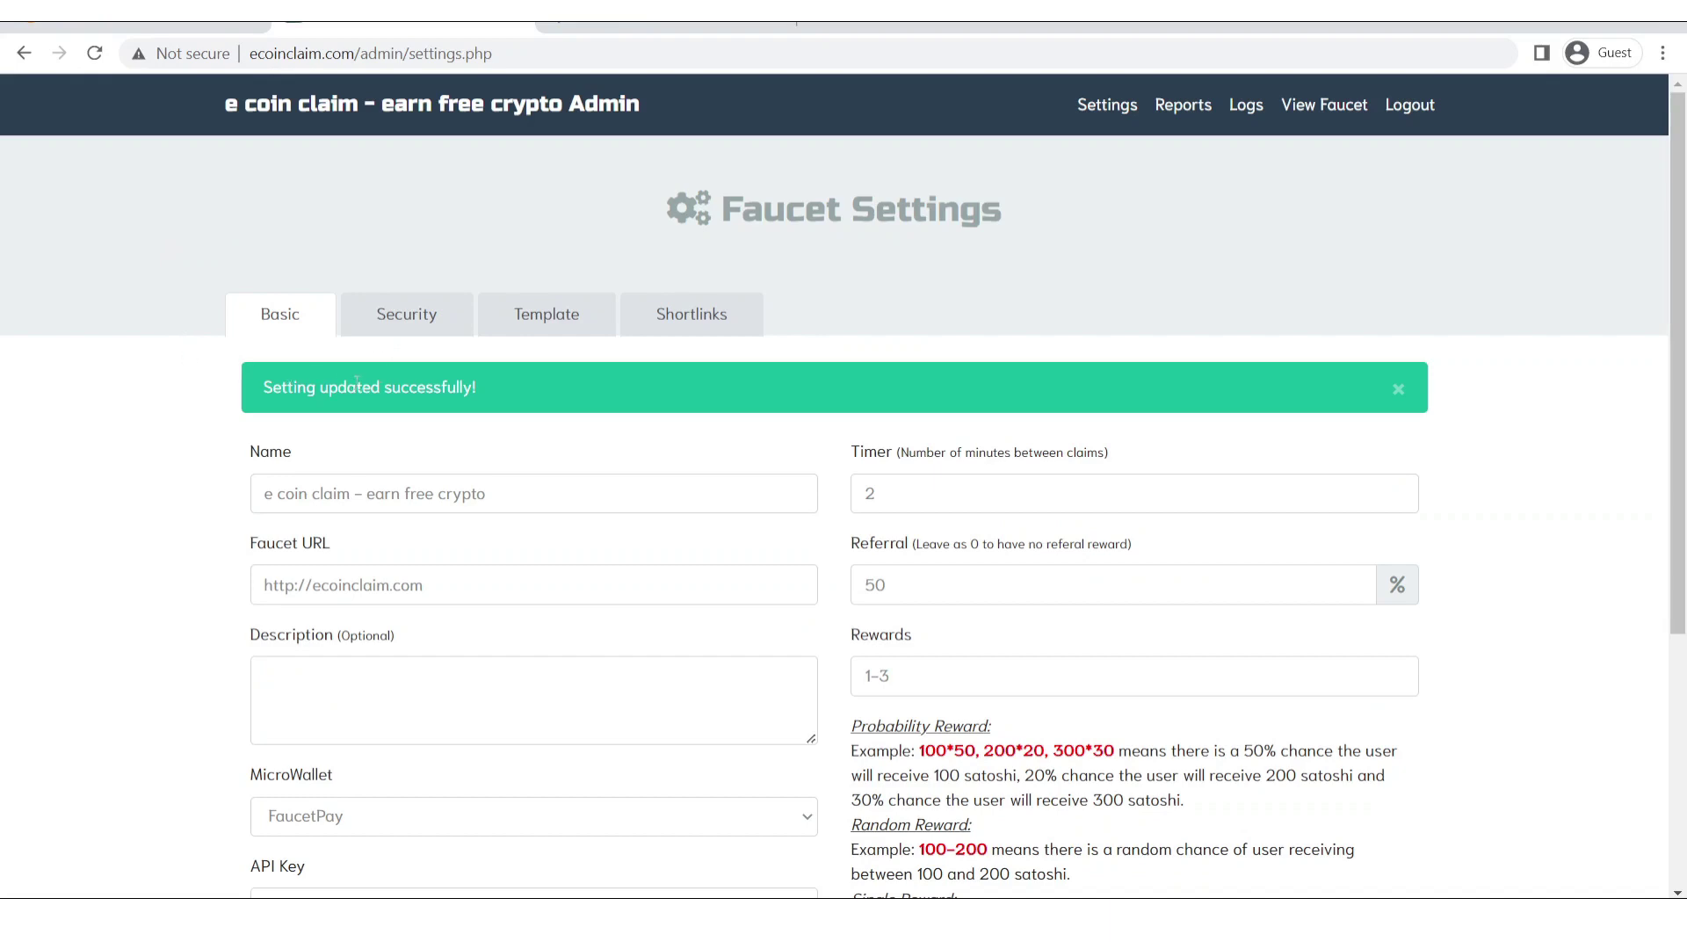
pyautogui.moveTo(260, 397); pyautogui.dragTo(571, 392)
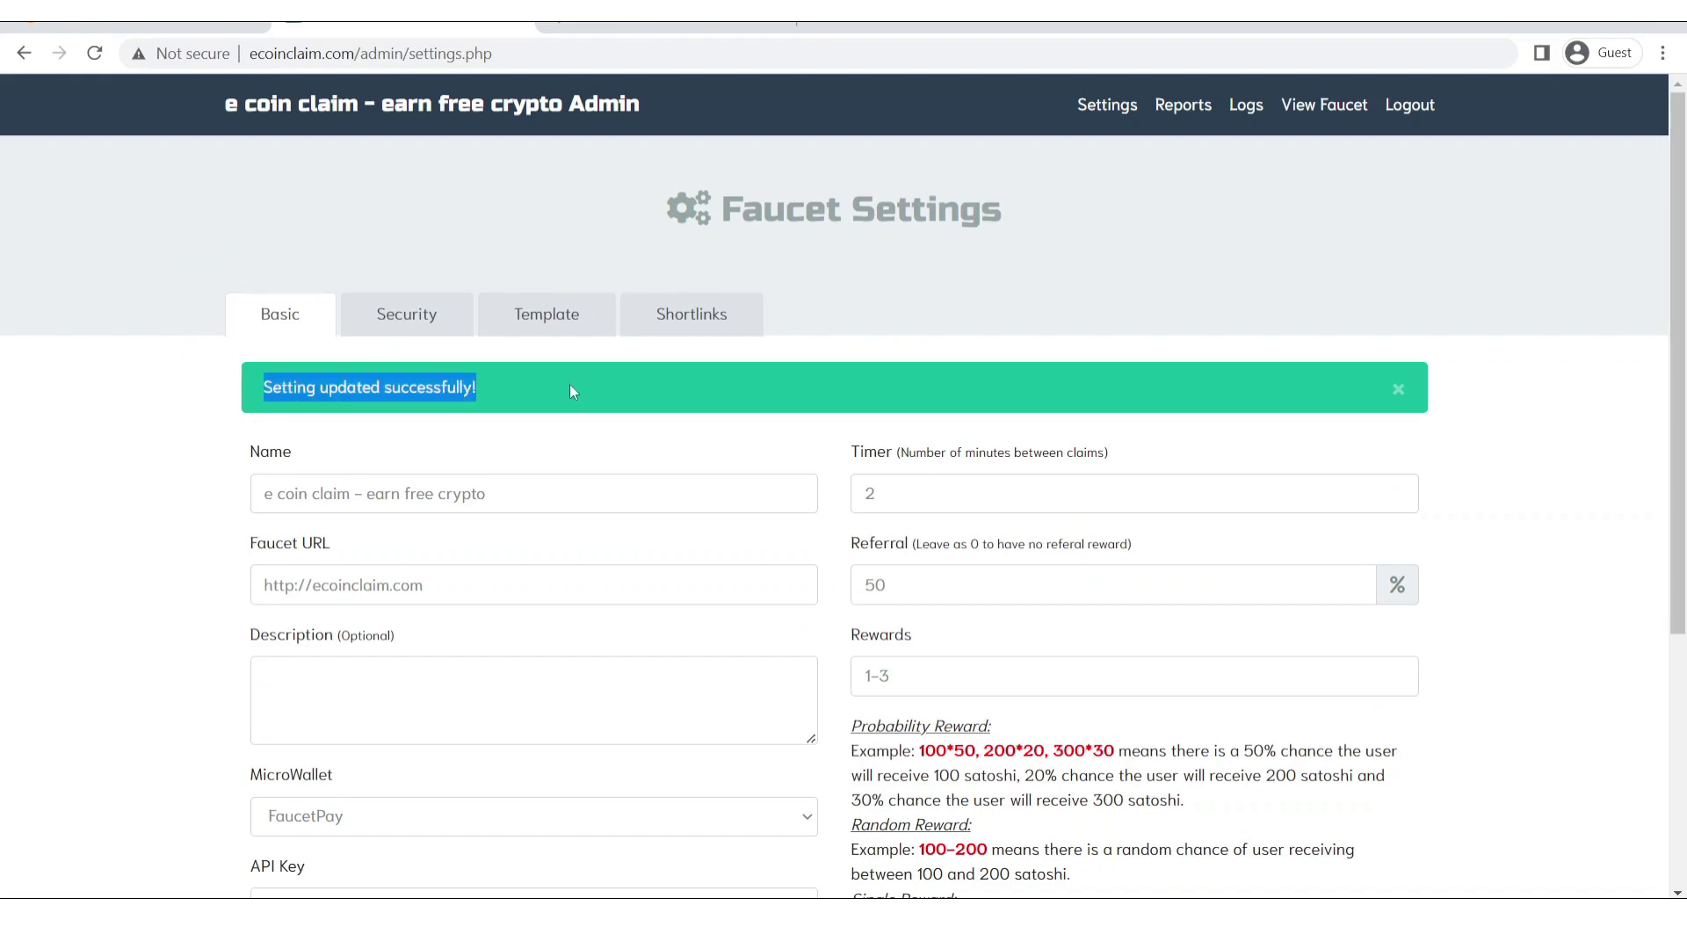
pyautogui.click(527, 431)
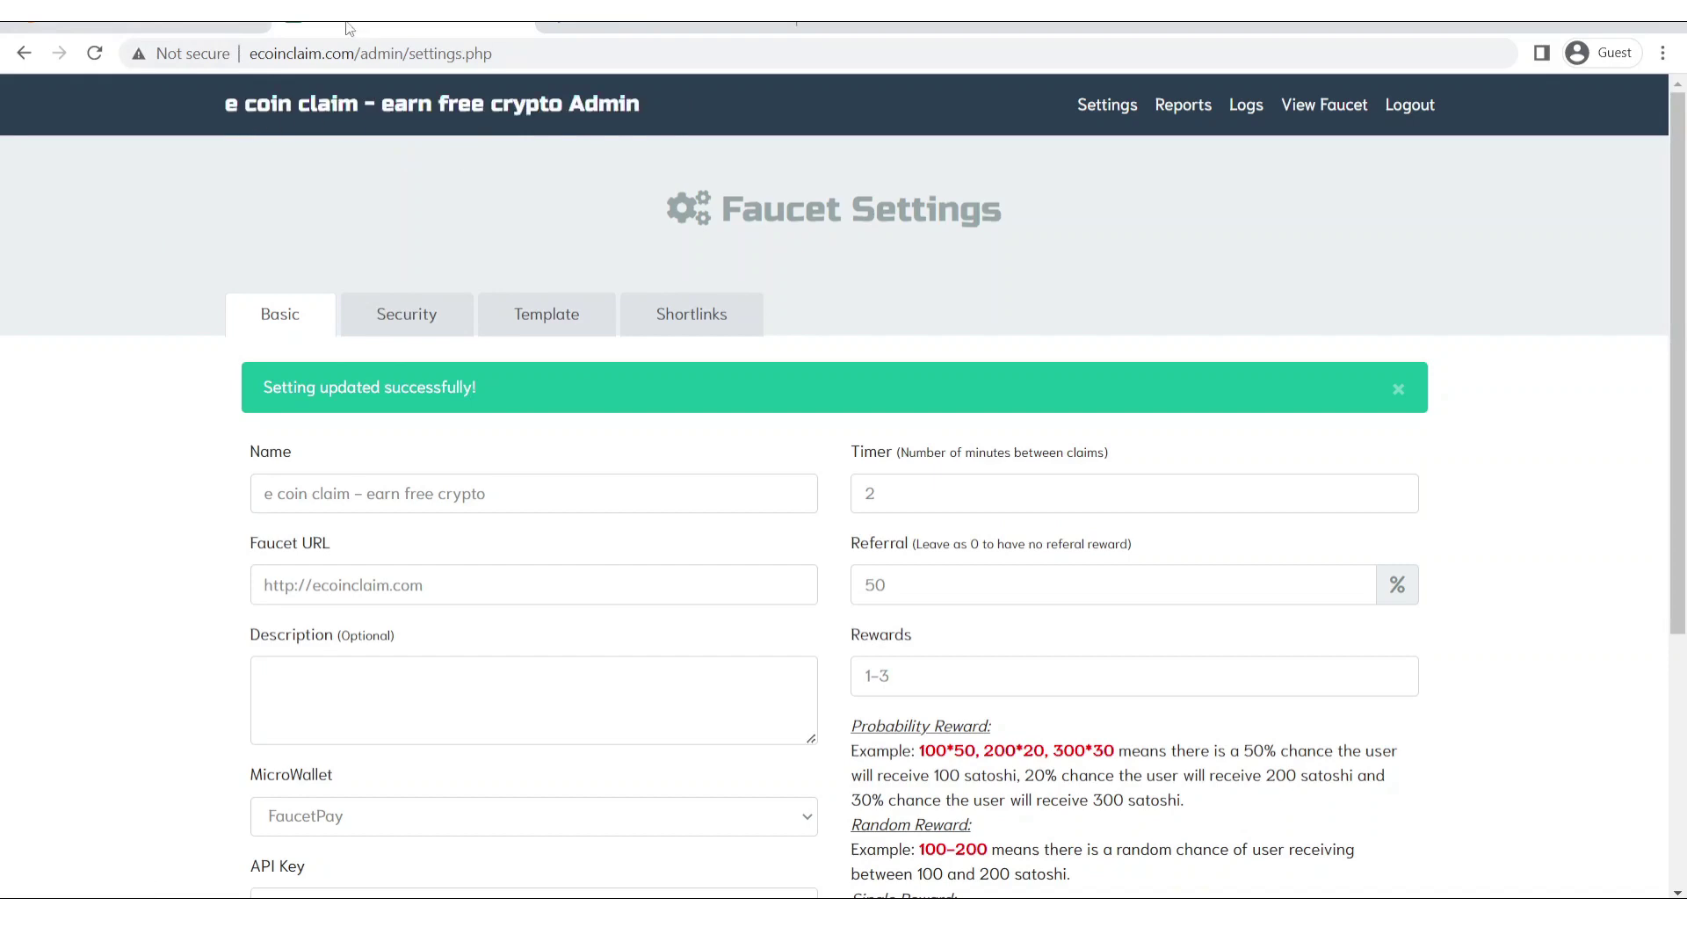
# Try logging in on the public faucet page, dismiss the AntiBot captcha, and return to FaucetPay.
pyautogui.click(167, 28)
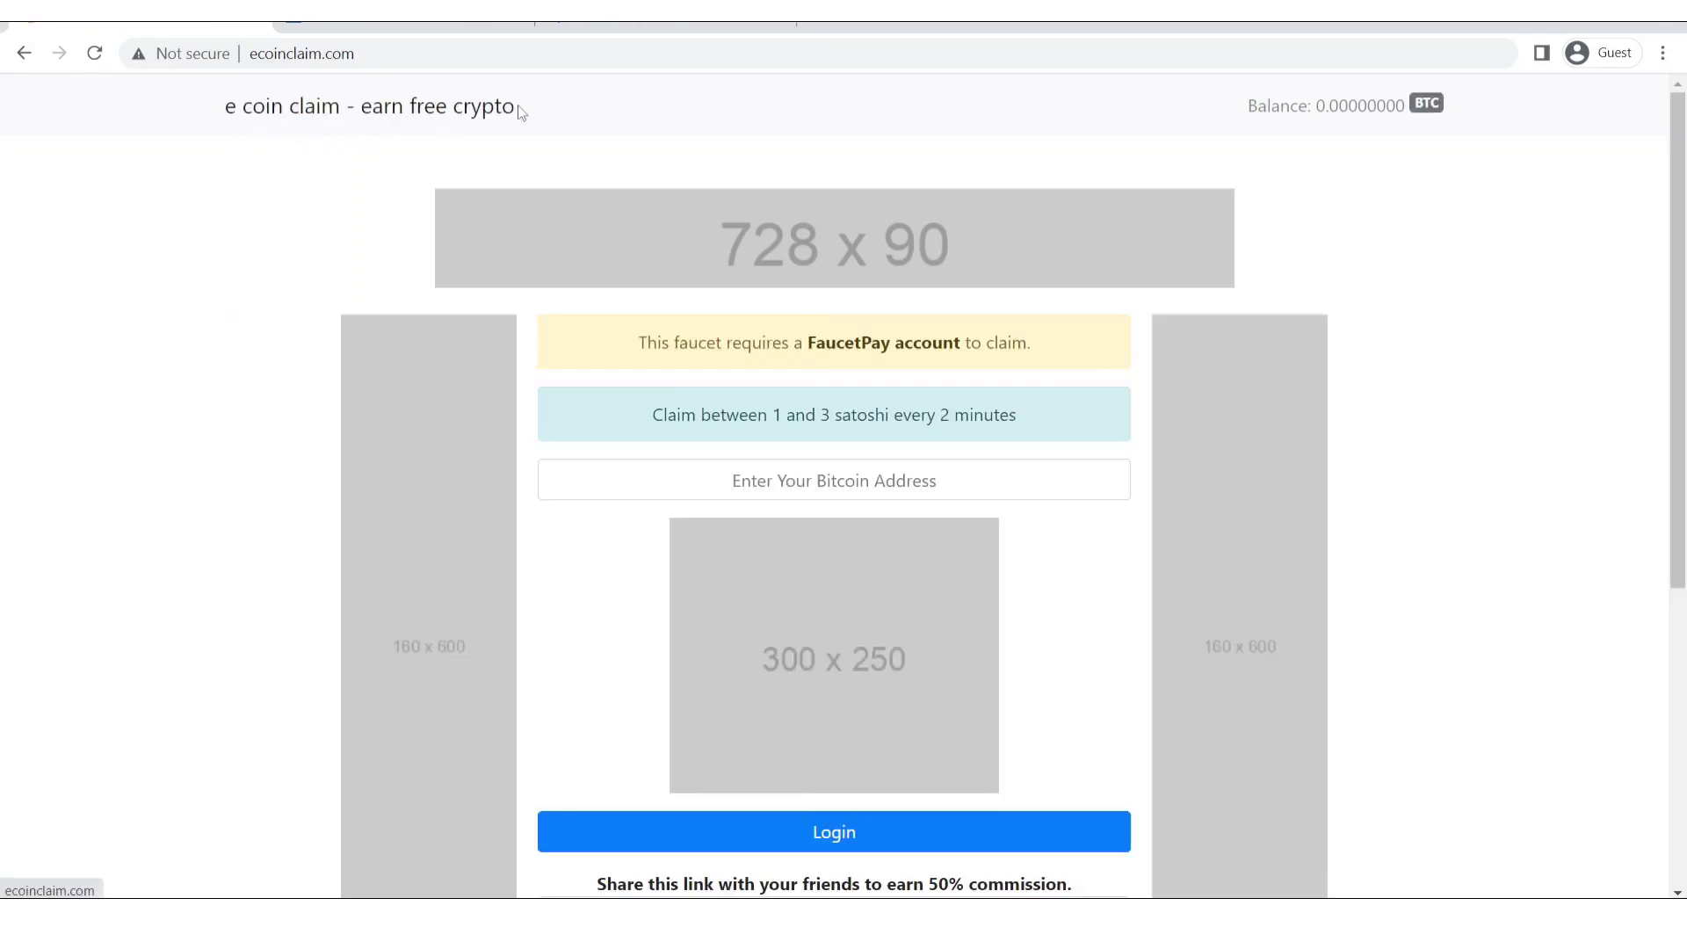
pyautogui.scroll(-1, 1683, 322)
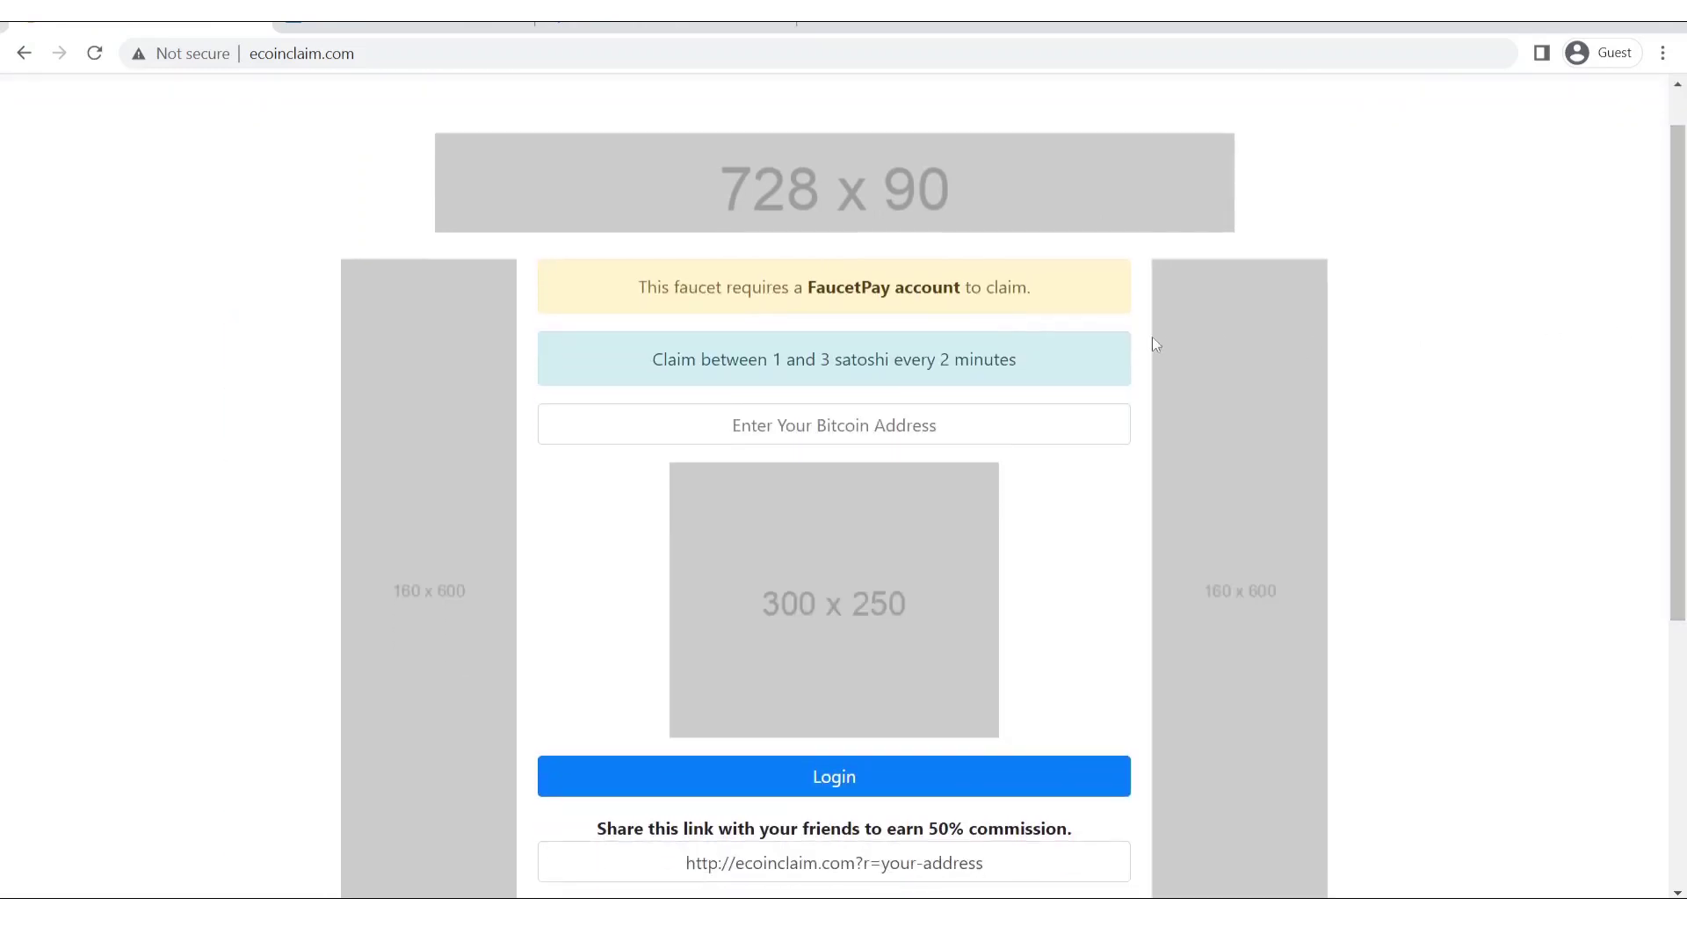
pyautogui.moveTo(656, 283); pyautogui.dragTo(1063, 546)
pyautogui.click(1036, 783)
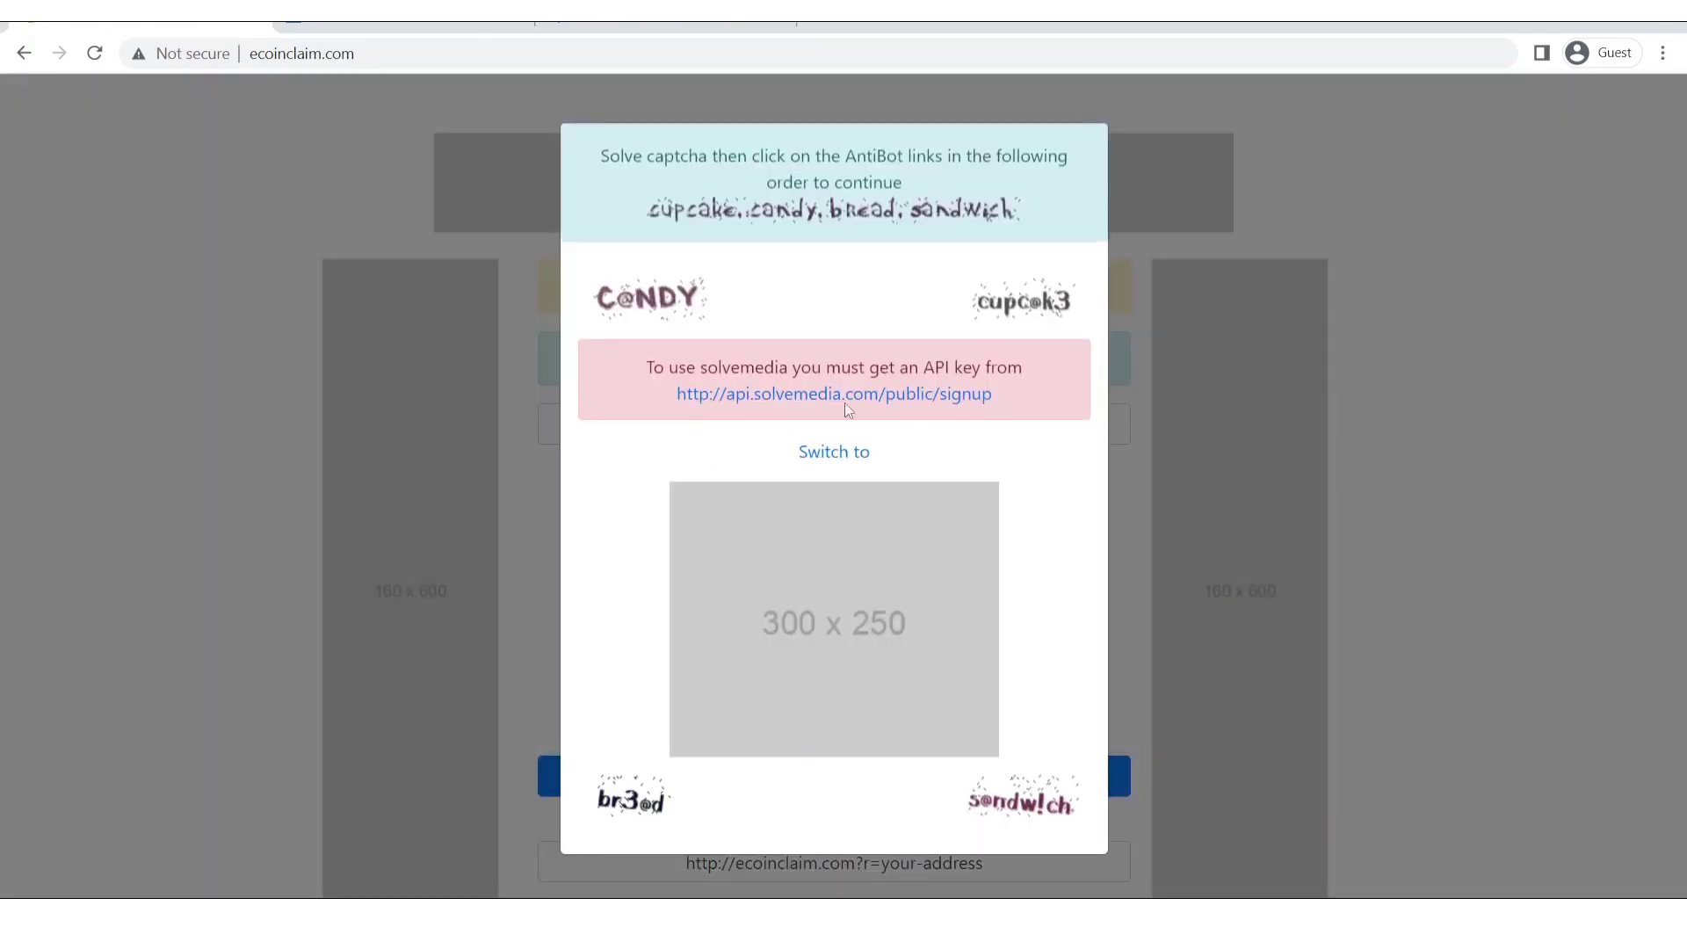
pyautogui.click(1370, 367)
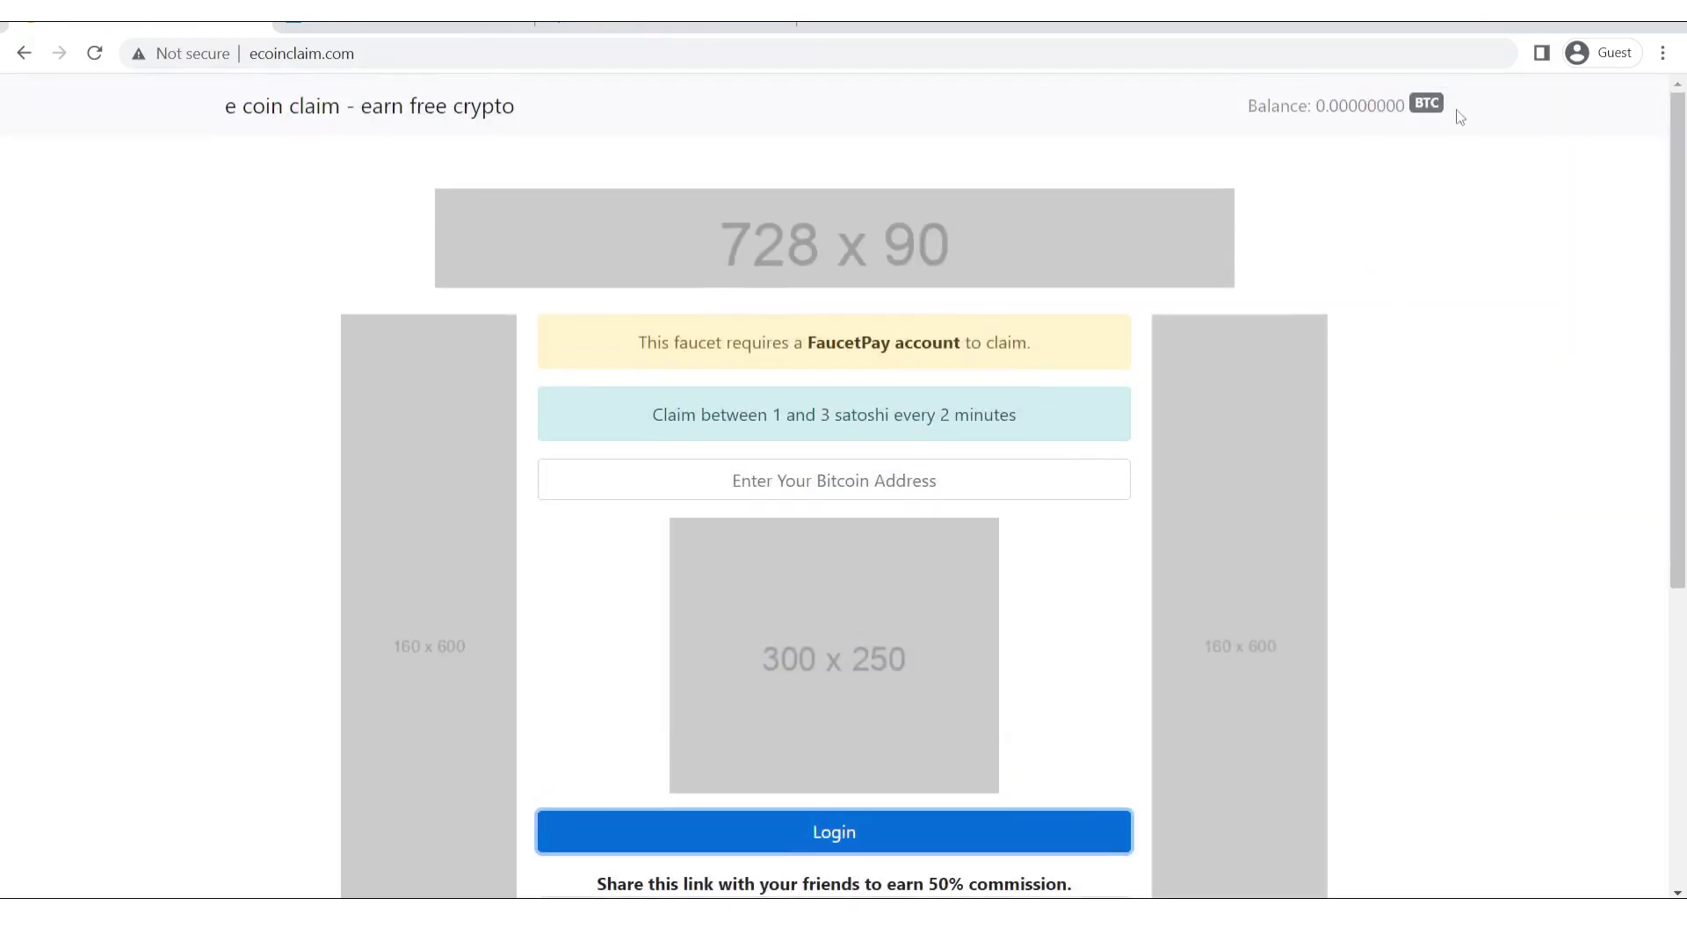
pyautogui.moveTo(1679, 207); pyautogui.dragTo(1504, 97)
pyautogui.click(539, 23)
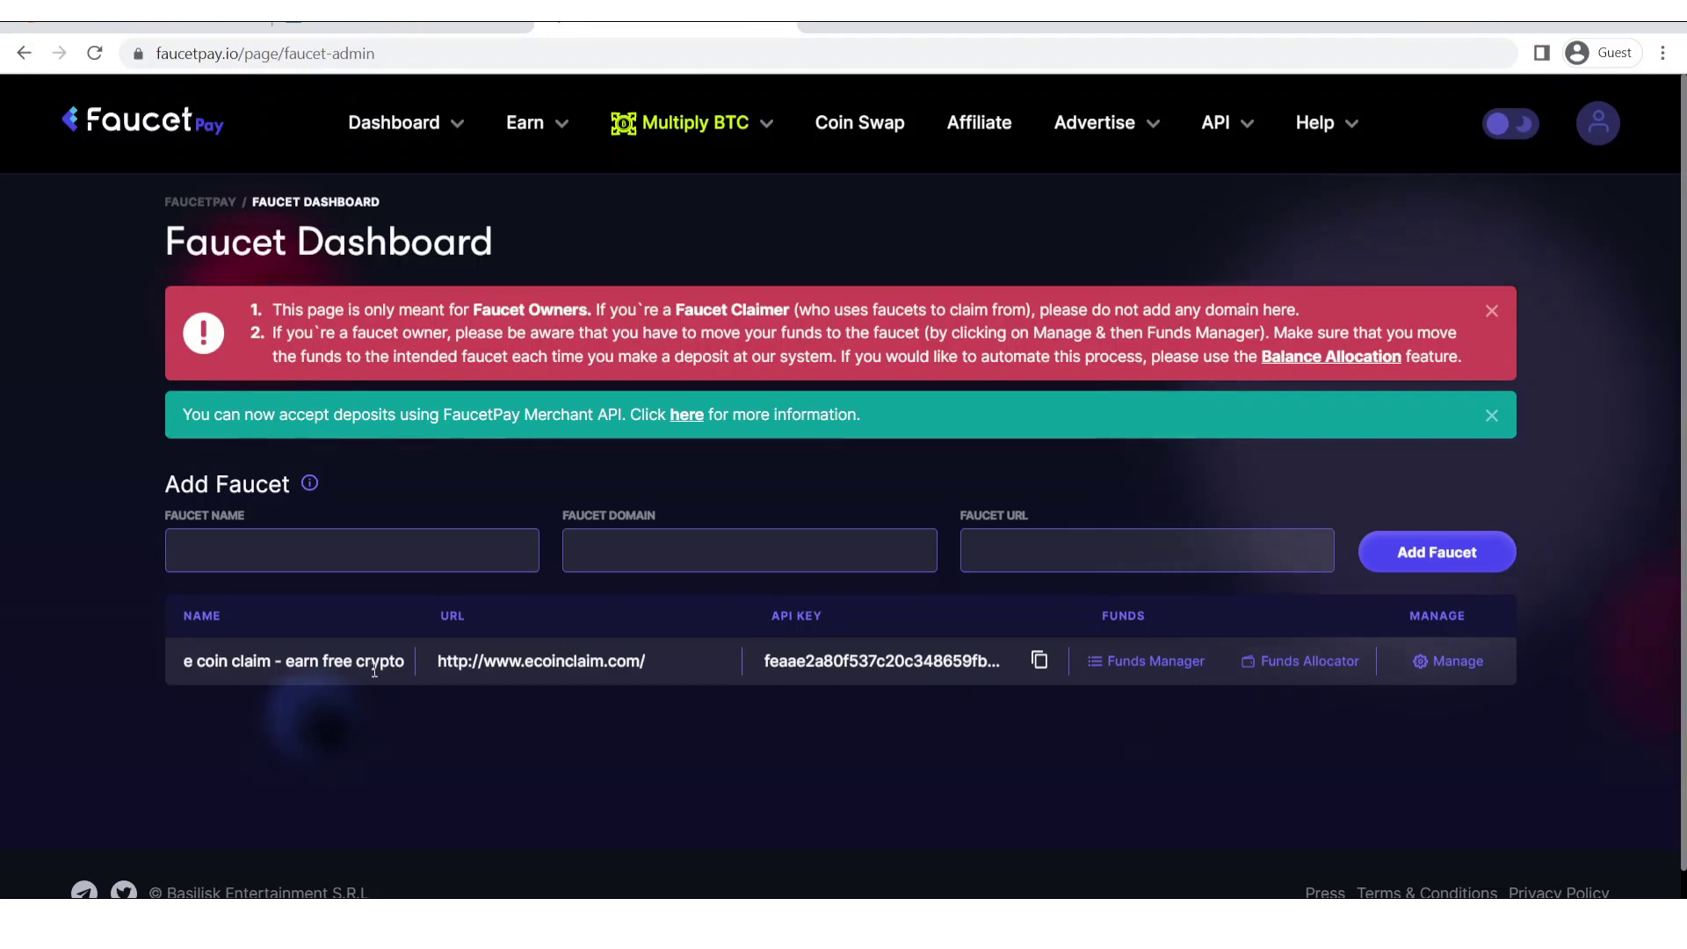
# Open the Funds Manager and check the account and zero faucet wallet balances.
pyautogui.click(1112, 675)
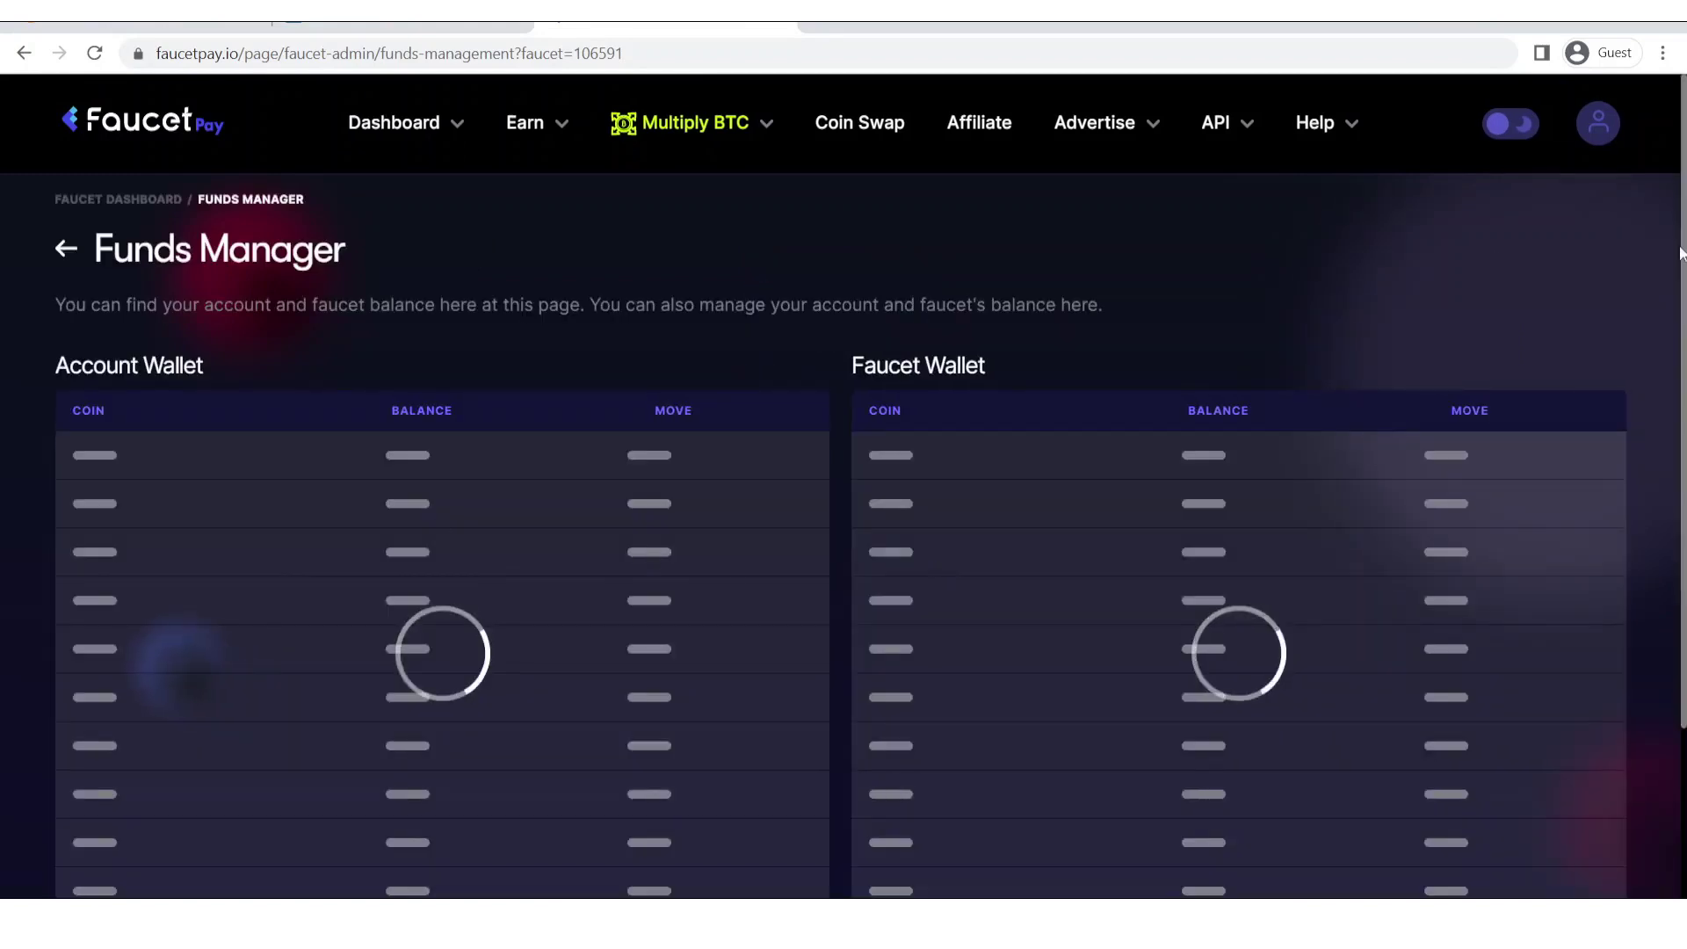
pyautogui.scroll(-1, 870, 483)
pyautogui.scroll(-1, 870, 509)
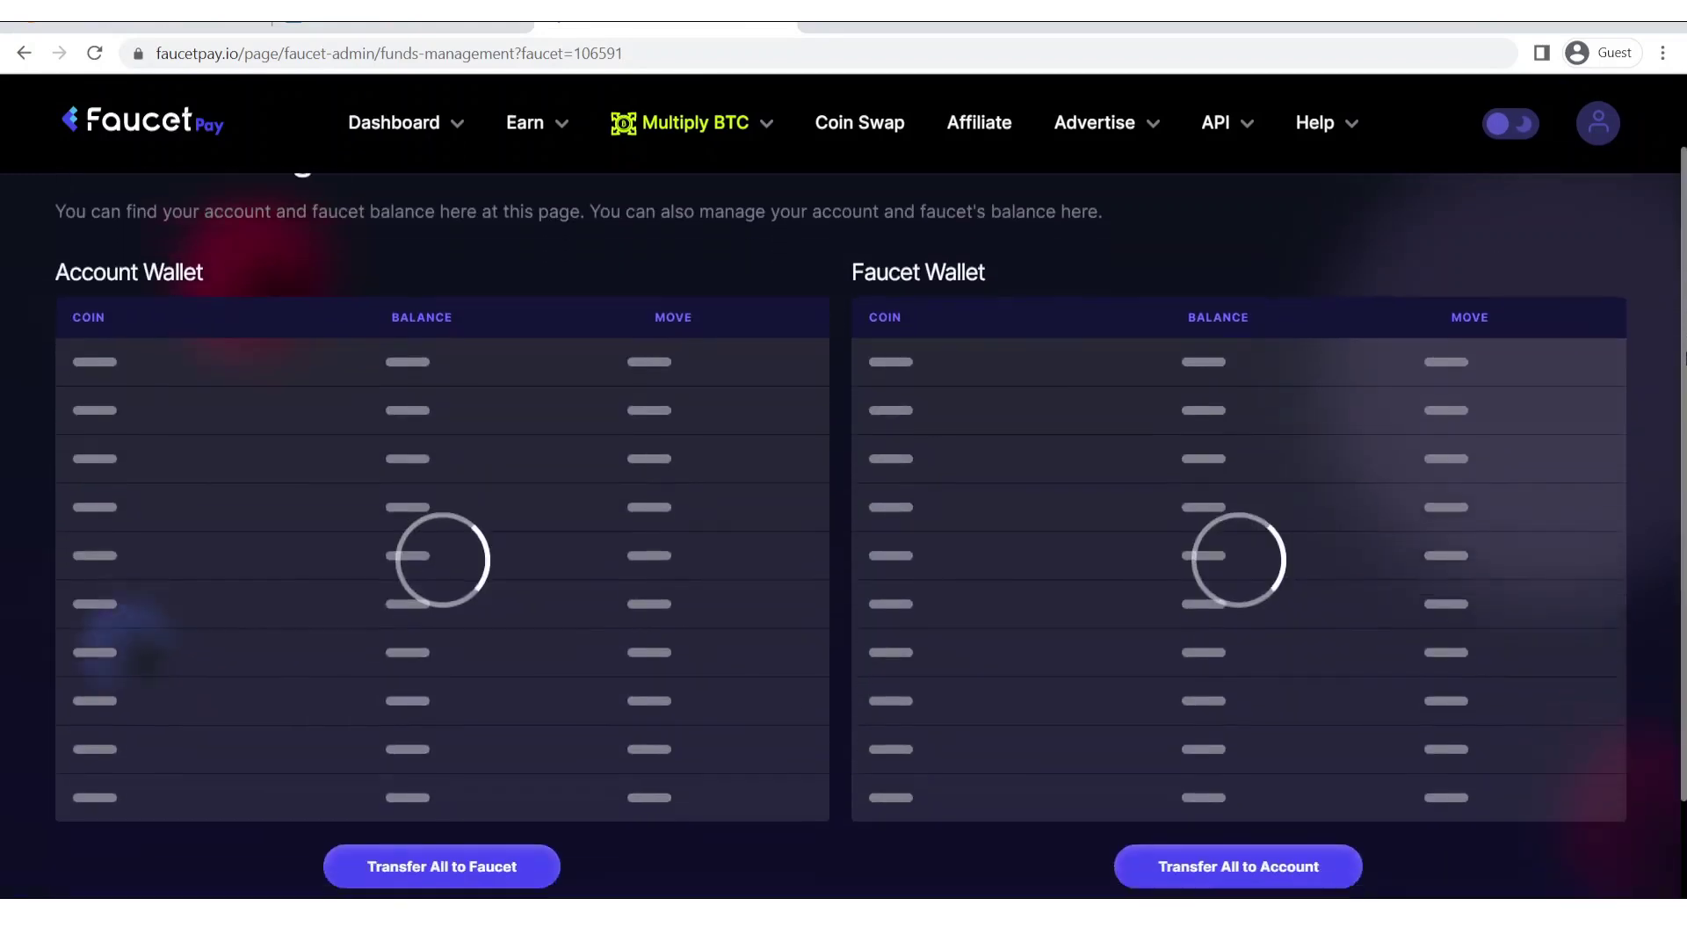
pyautogui.scroll(-1, 840, 536)
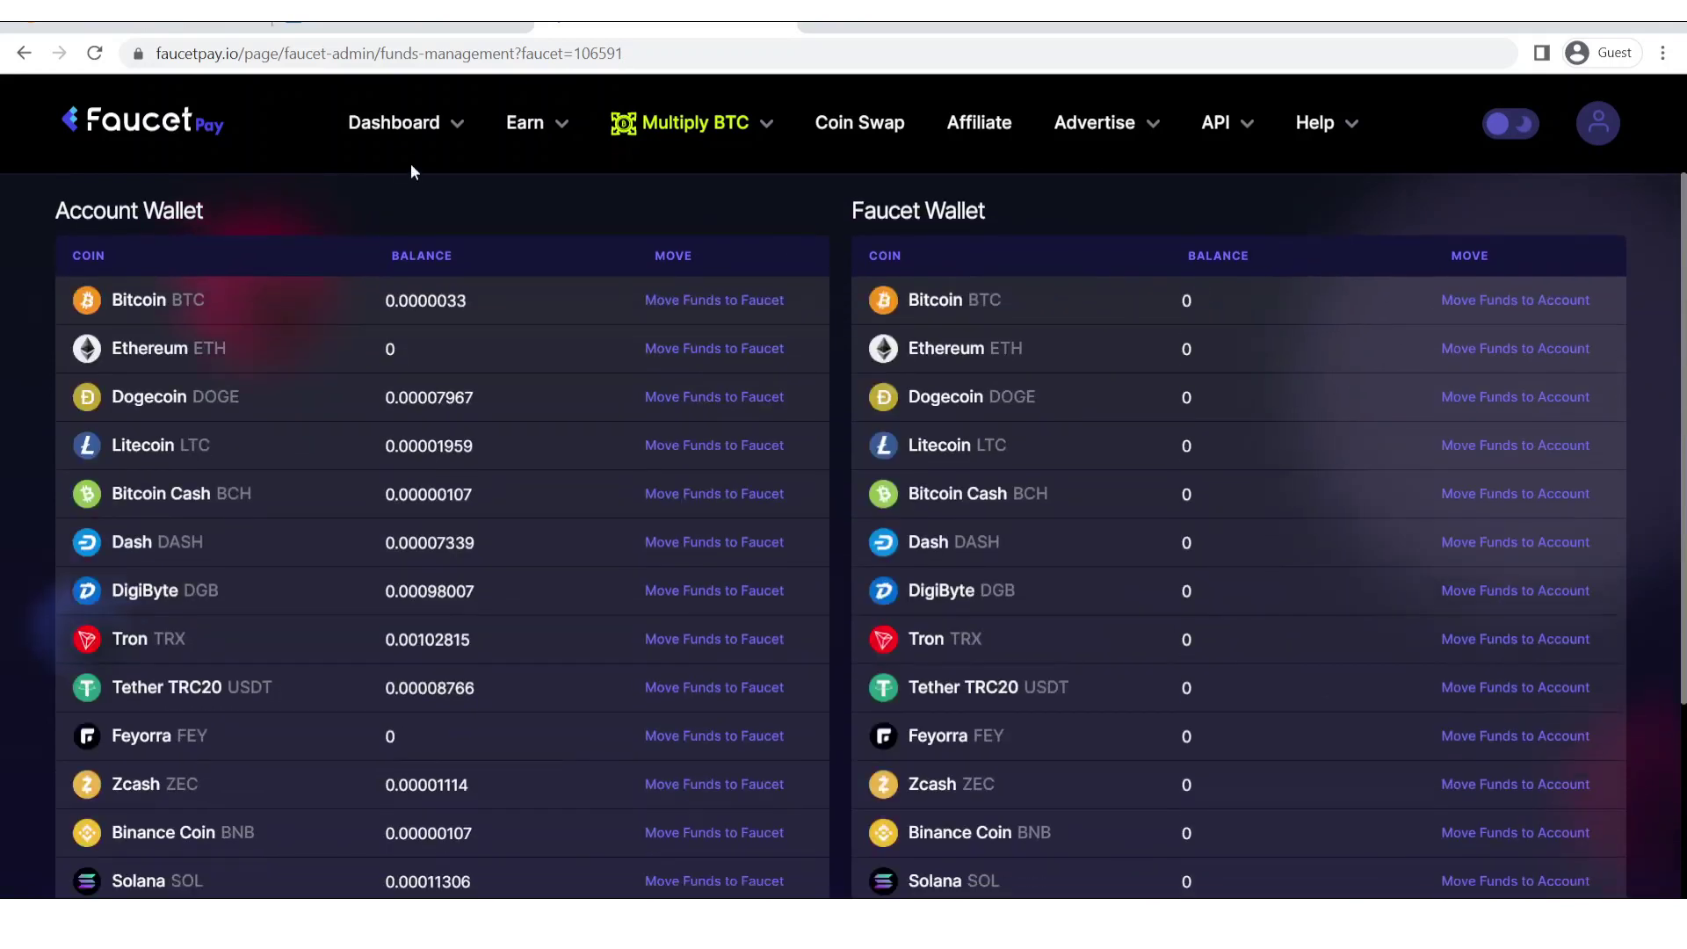
pyautogui.moveTo(63, 217); pyautogui.dragTo(318, 301)
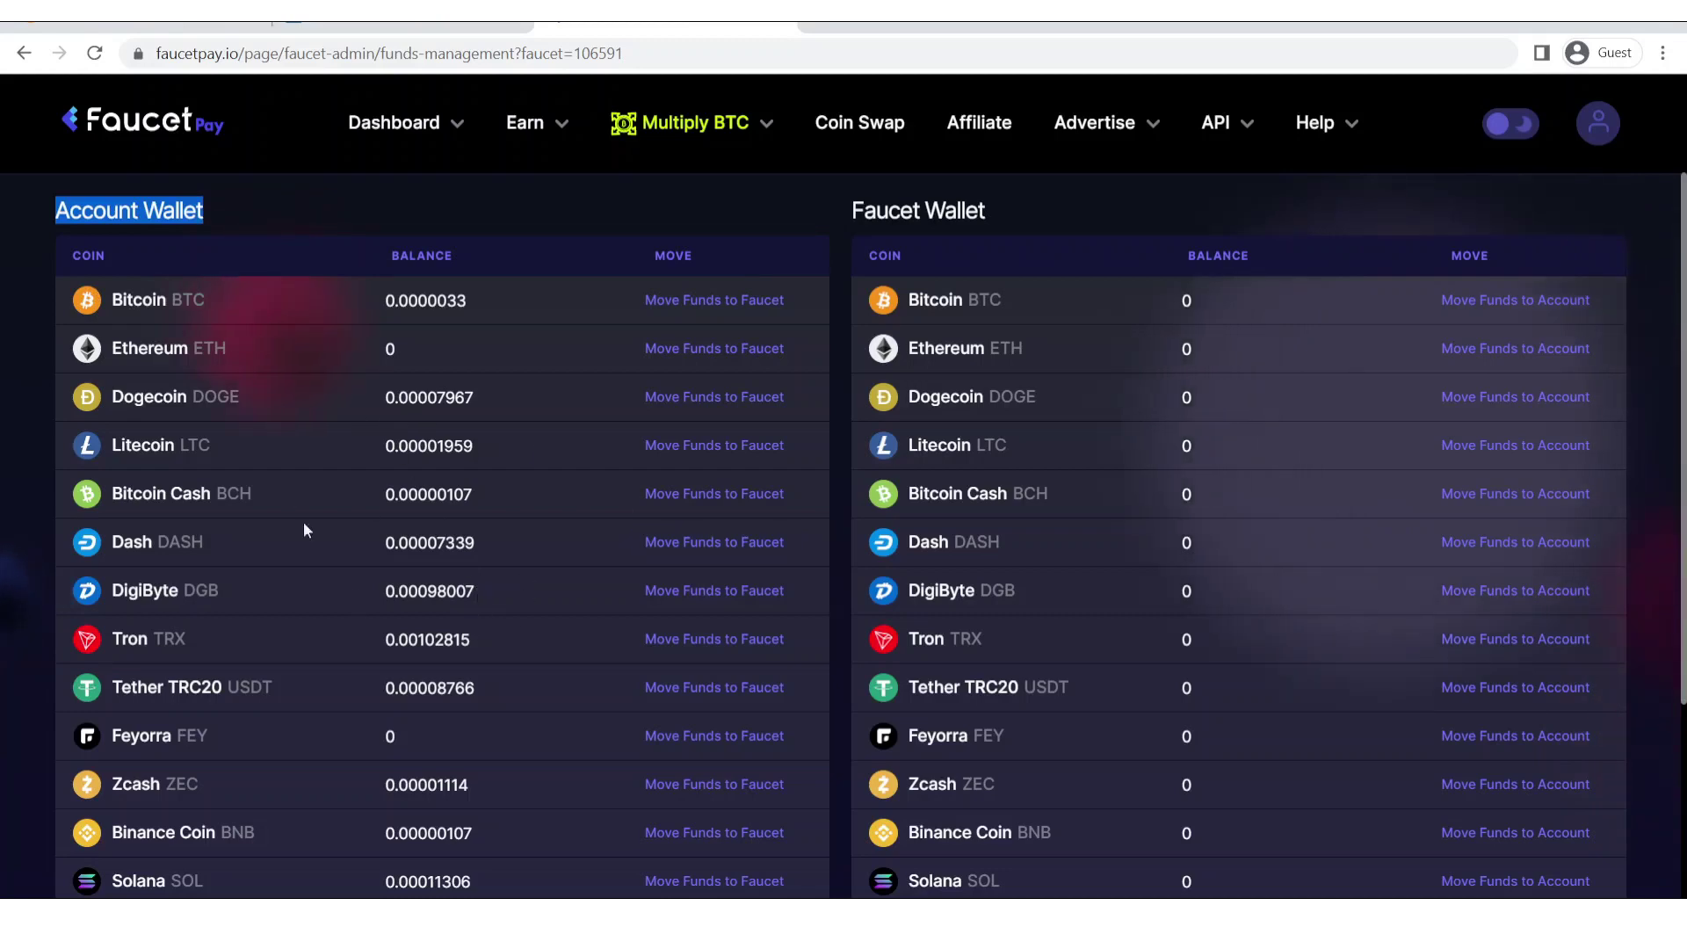
pyautogui.click(1133, 287)
pyautogui.moveTo(1269, 461); pyautogui.dragTo(1260, 630)
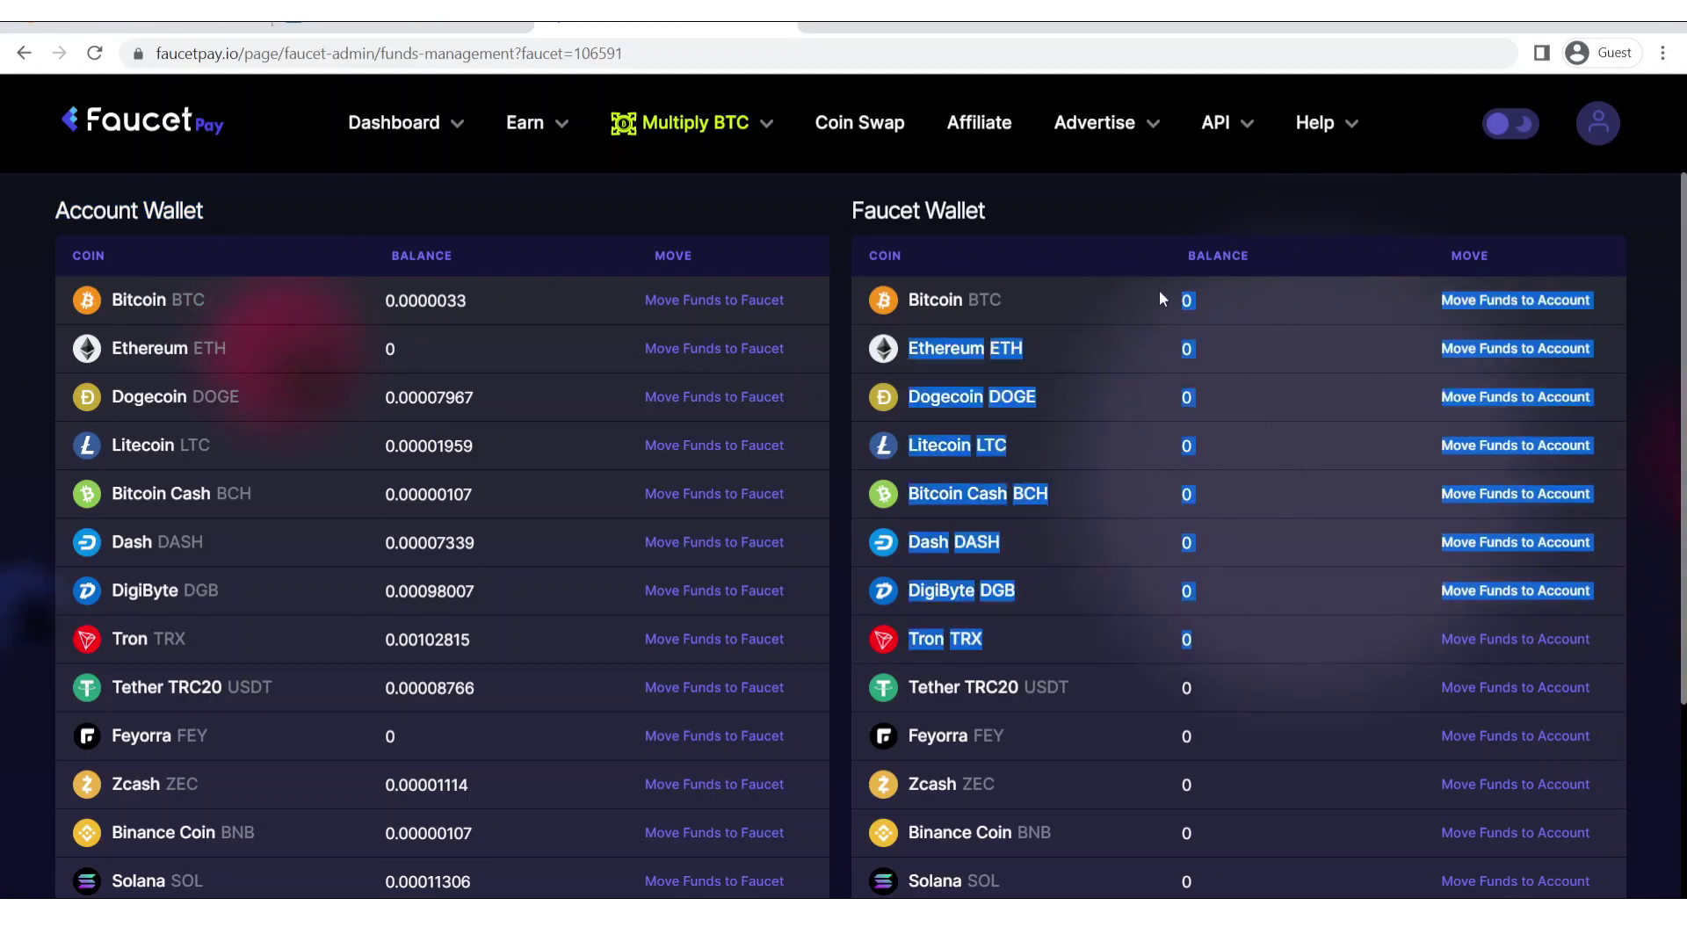
pyautogui.moveTo(1162, 299); pyautogui.dragTo(1179, 376)
pyautogui.click(1201, 303)
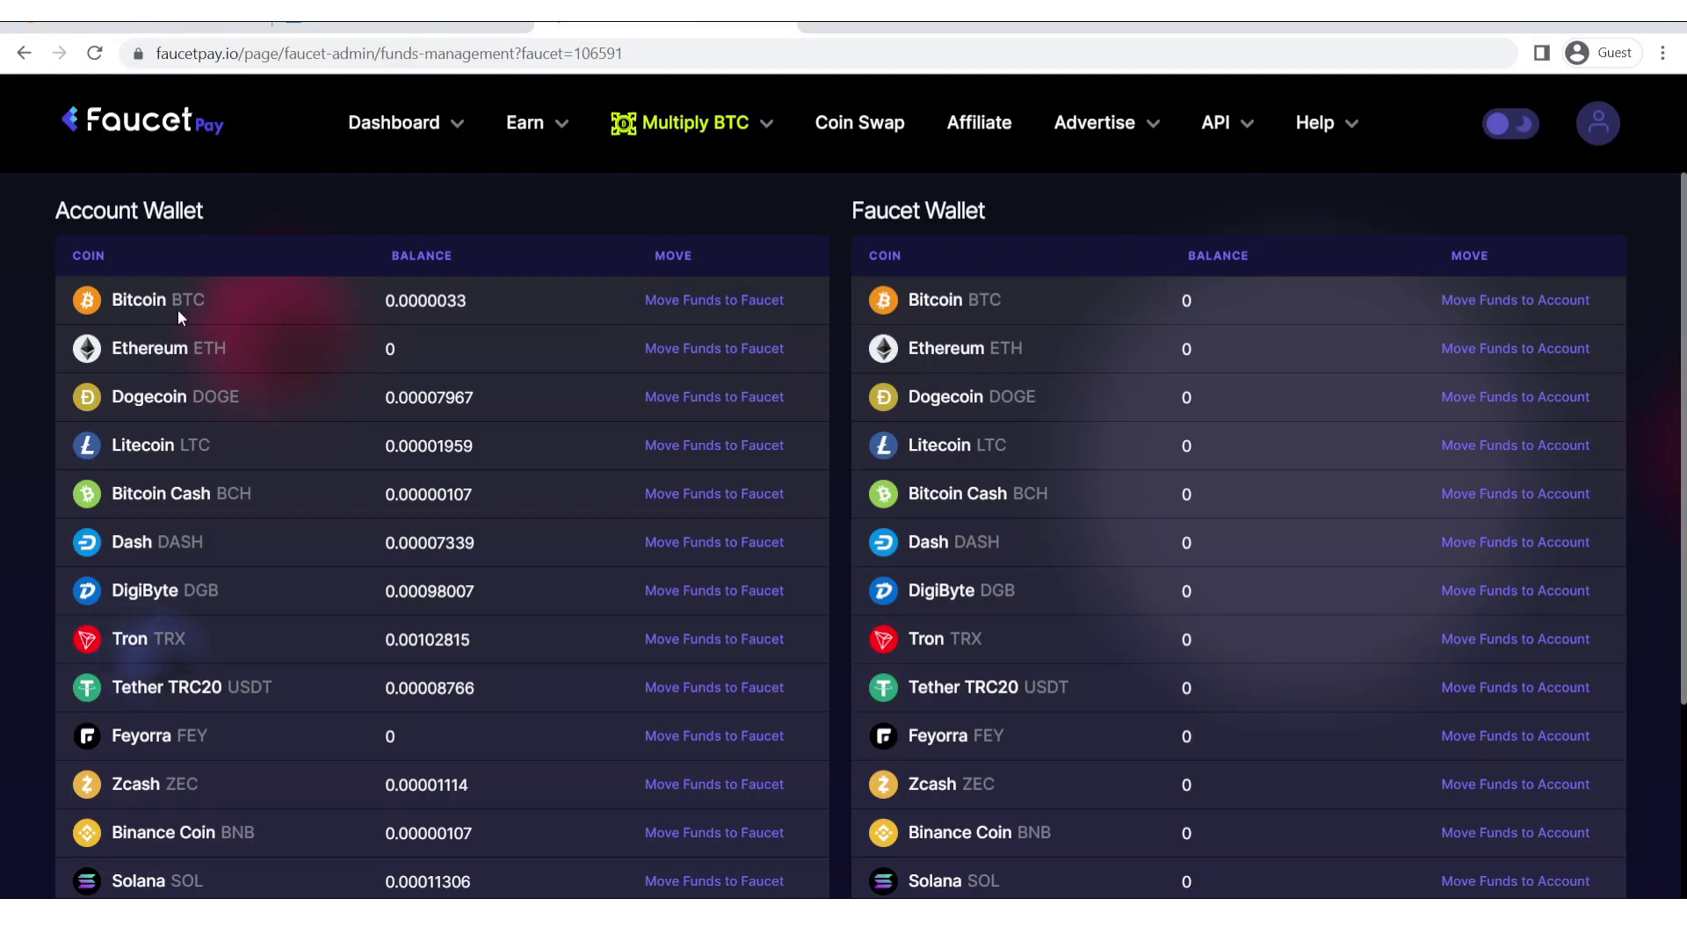
# Transfer the full 0.0000033 BTC balance to the faucet wallet and return to the faucet page.
pyautogui.click(725, 303)
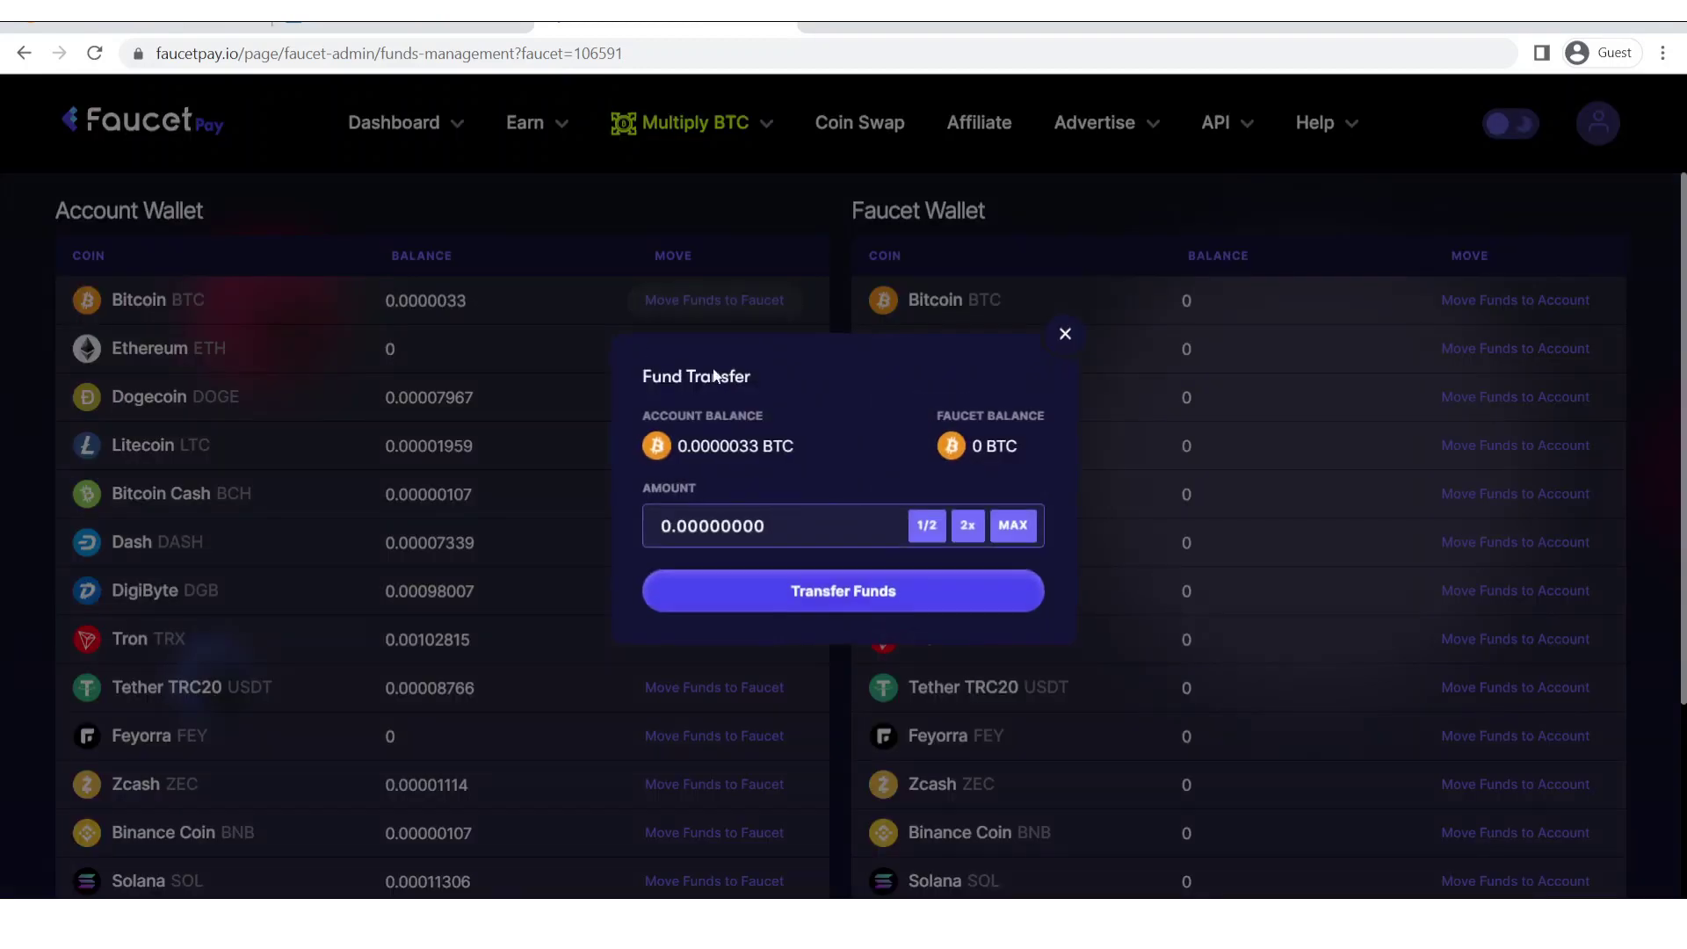
pyautogui.click(1013, 526)
pyautogui.click(884, 600)
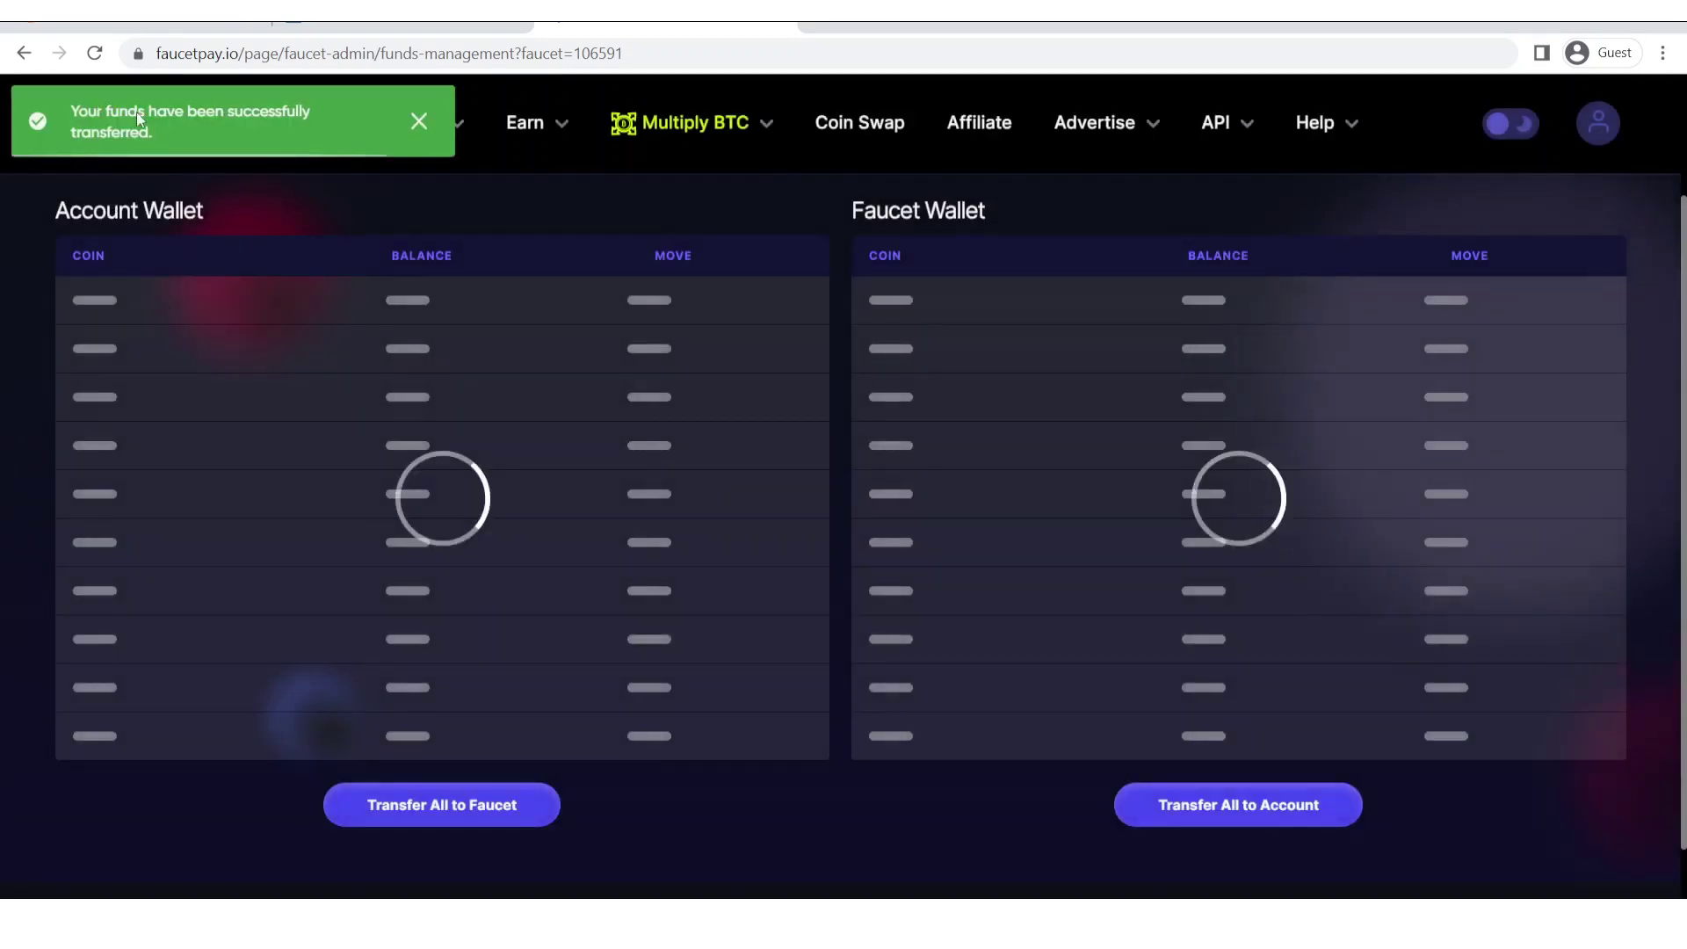
pyautogui.click(201, 25)
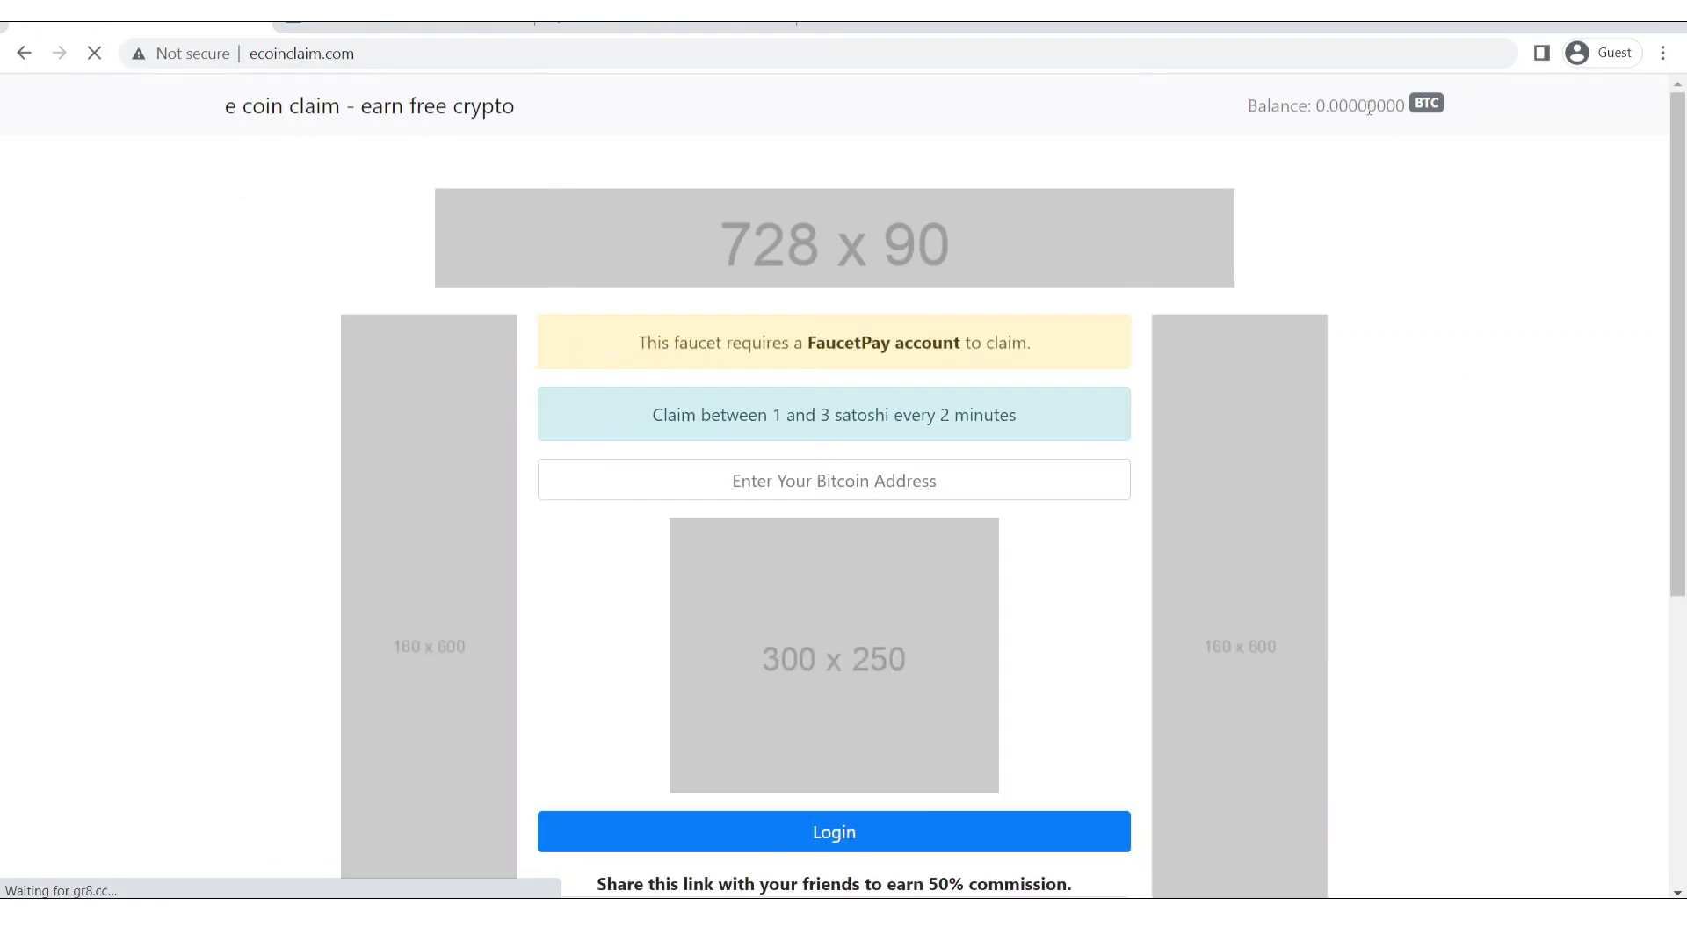
# Choose reCaptcha as the captcha provider in the admin Security settings.
pyautogui.moveTo(1344, 106); pyautogui.dragTo(1405, 106)
pyautogui.click(1629, 318)
pyautogui.moveTo(1678, 253)
pyautogui.mouseDown()
pyautogui.moveTo(1677, 398)
pyautogui.moveTo(1677, 253)
pyautogui.mouseUp()
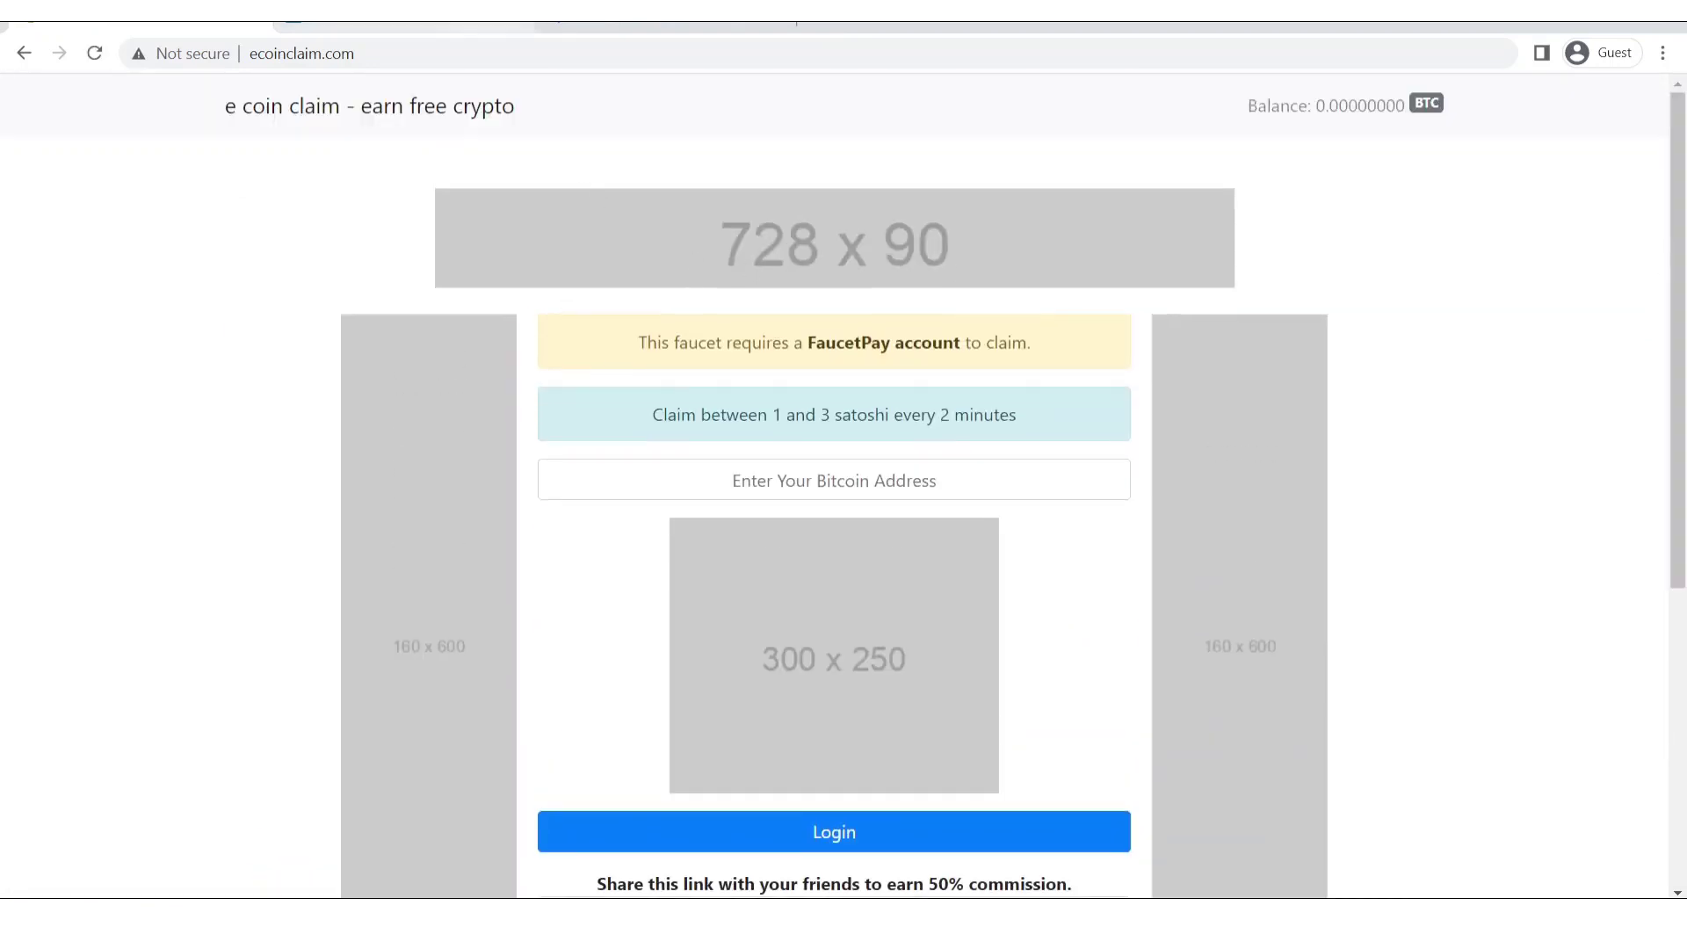
pyautogui.hotkey('ctrl', 'Tab')
pyautogui.moveTo(1677, 334)
pyautogui.mouseDown()
pyautogui.moveTo(1678, 606)
pyautogui.moveTo(1678, 334)
pyautogui.mouseUp()
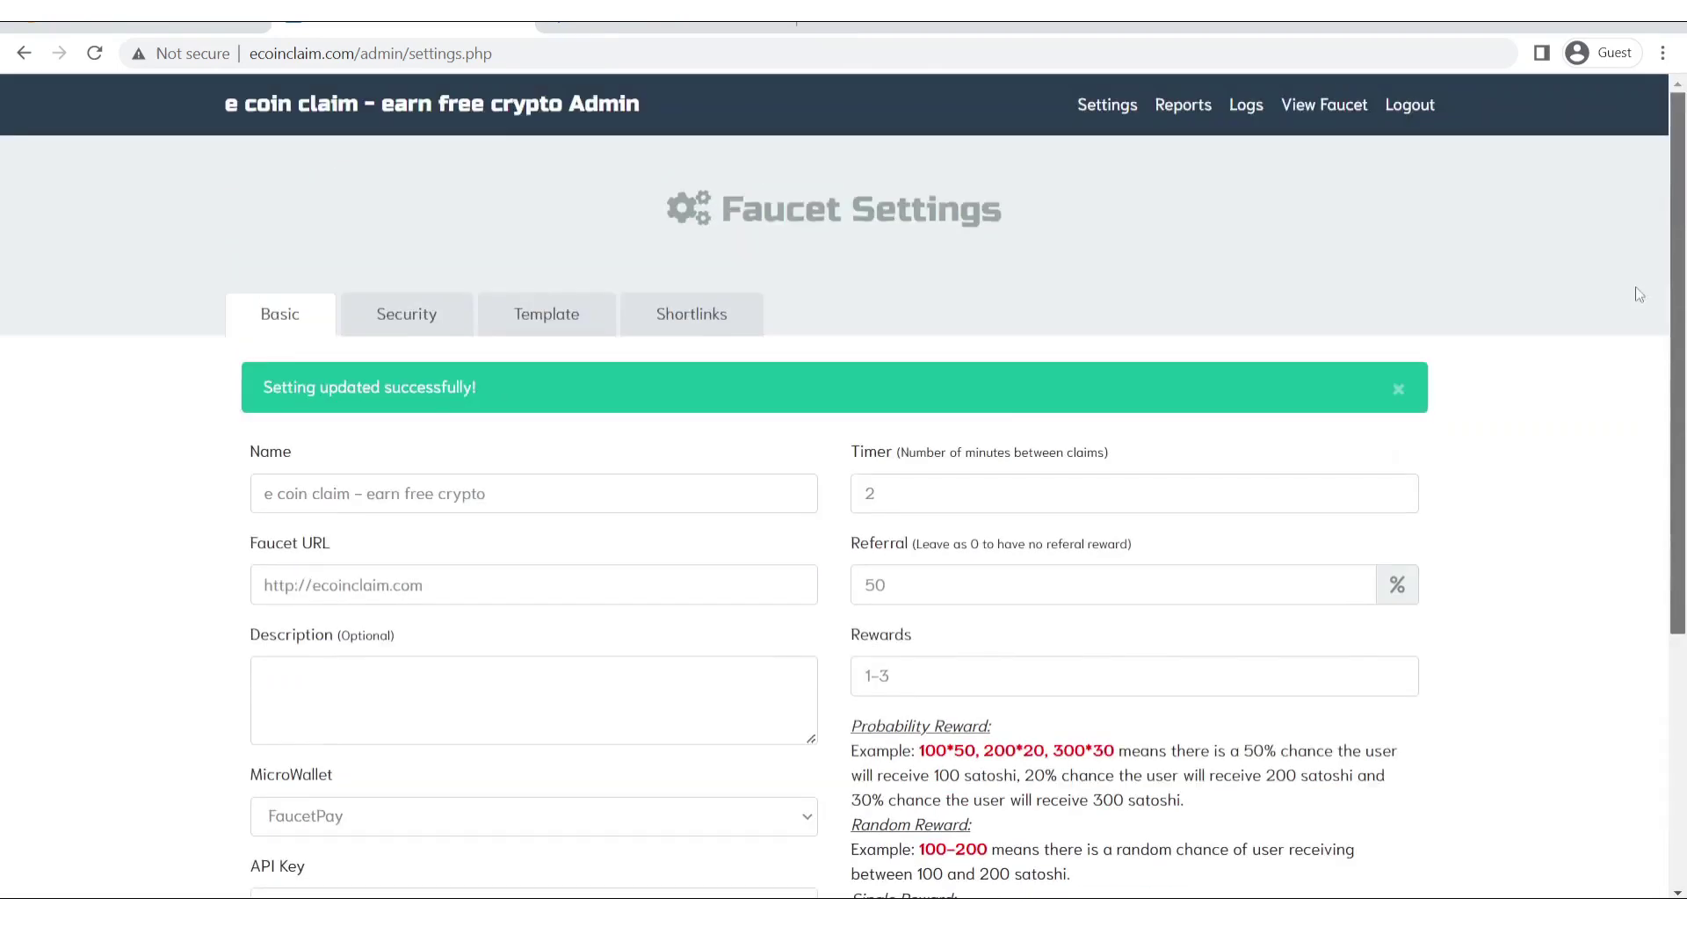
pyautogui.click(440, 307)
pyautogui.scroll(-3, 1684, 364)
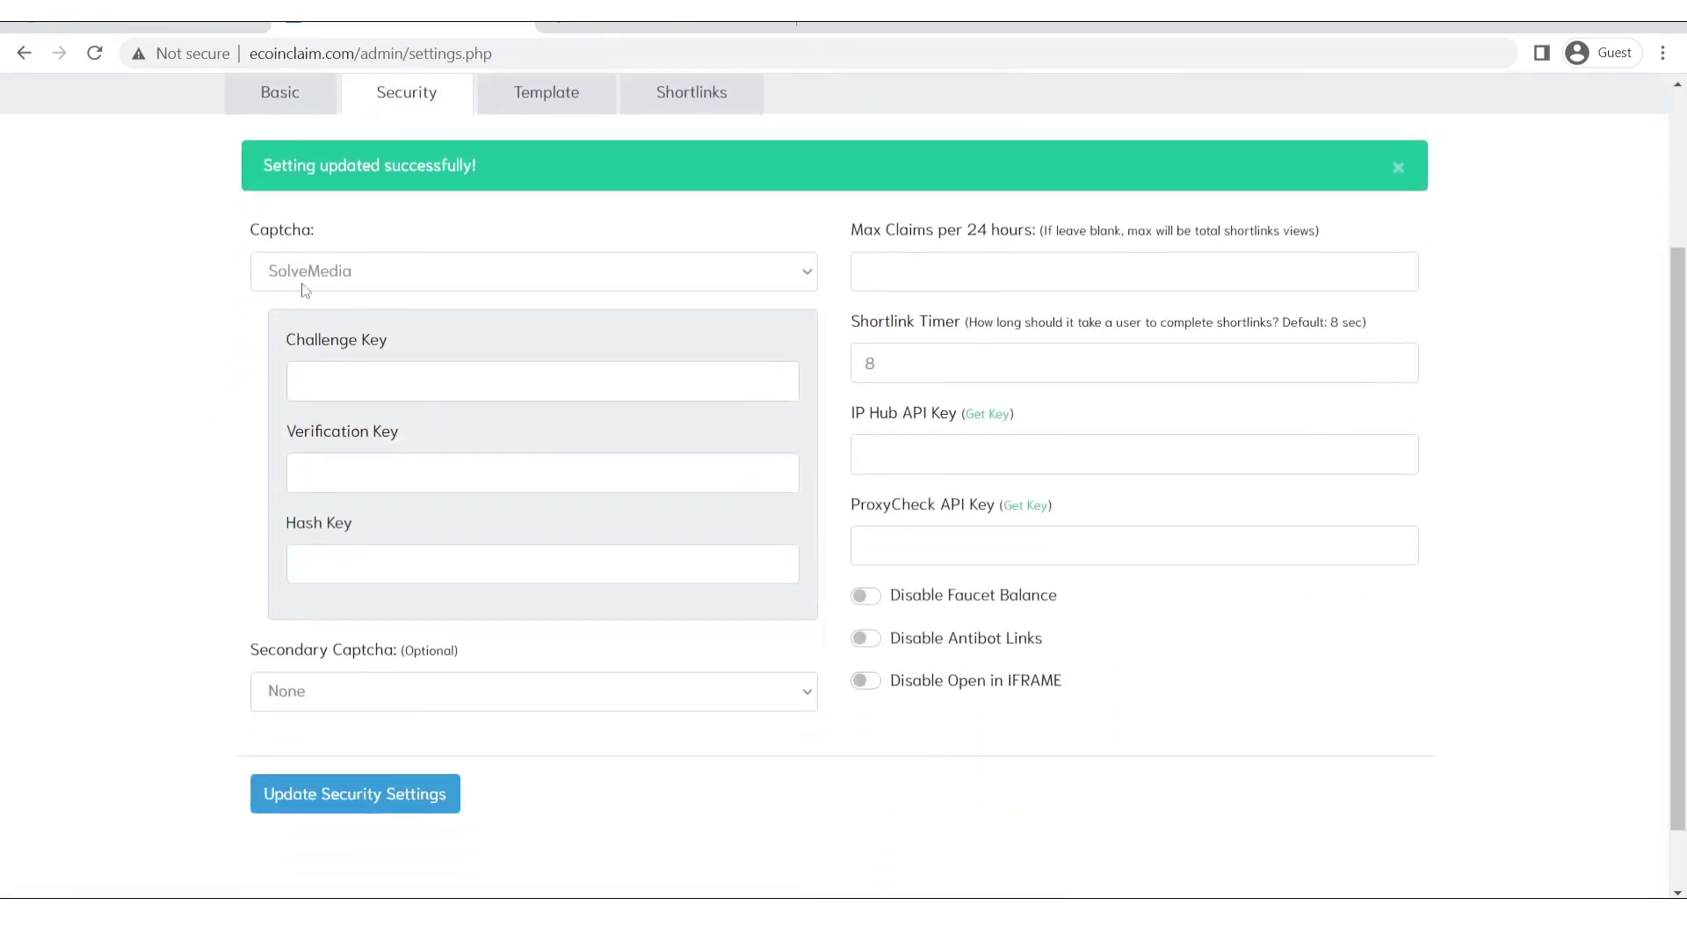
pyautogui.click(325, 272)
pyautogui.click(371, 339)
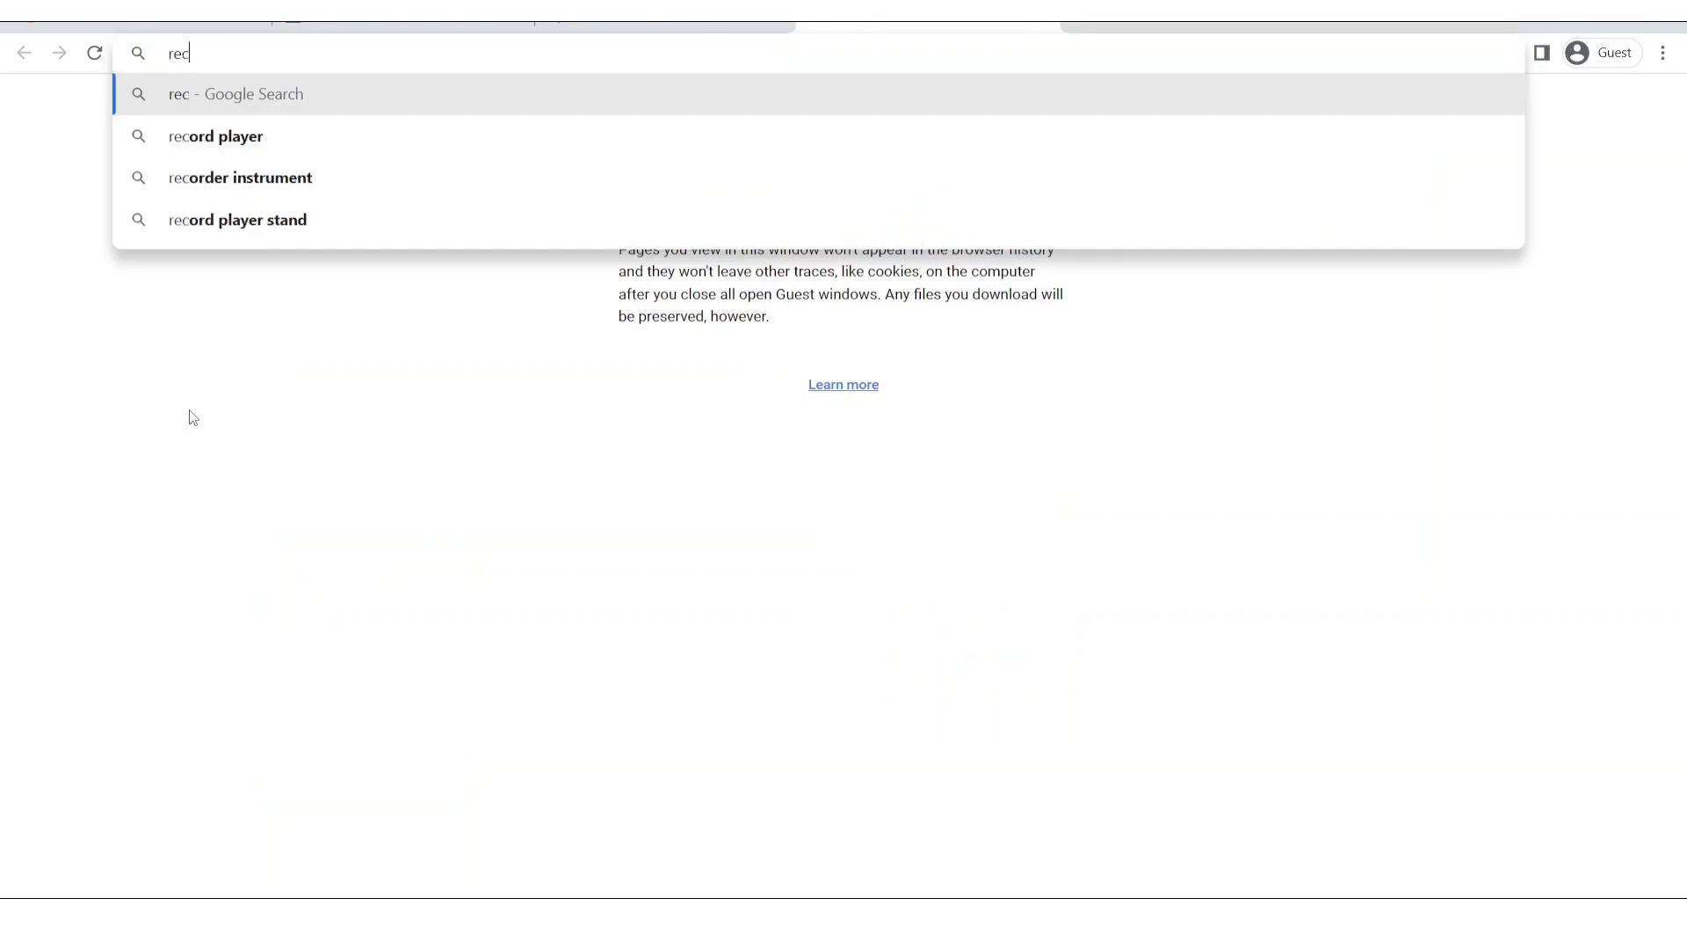
# Start a search for 'recap' in a new browser tab.
pyautogui.write('aptcha/admin/create')
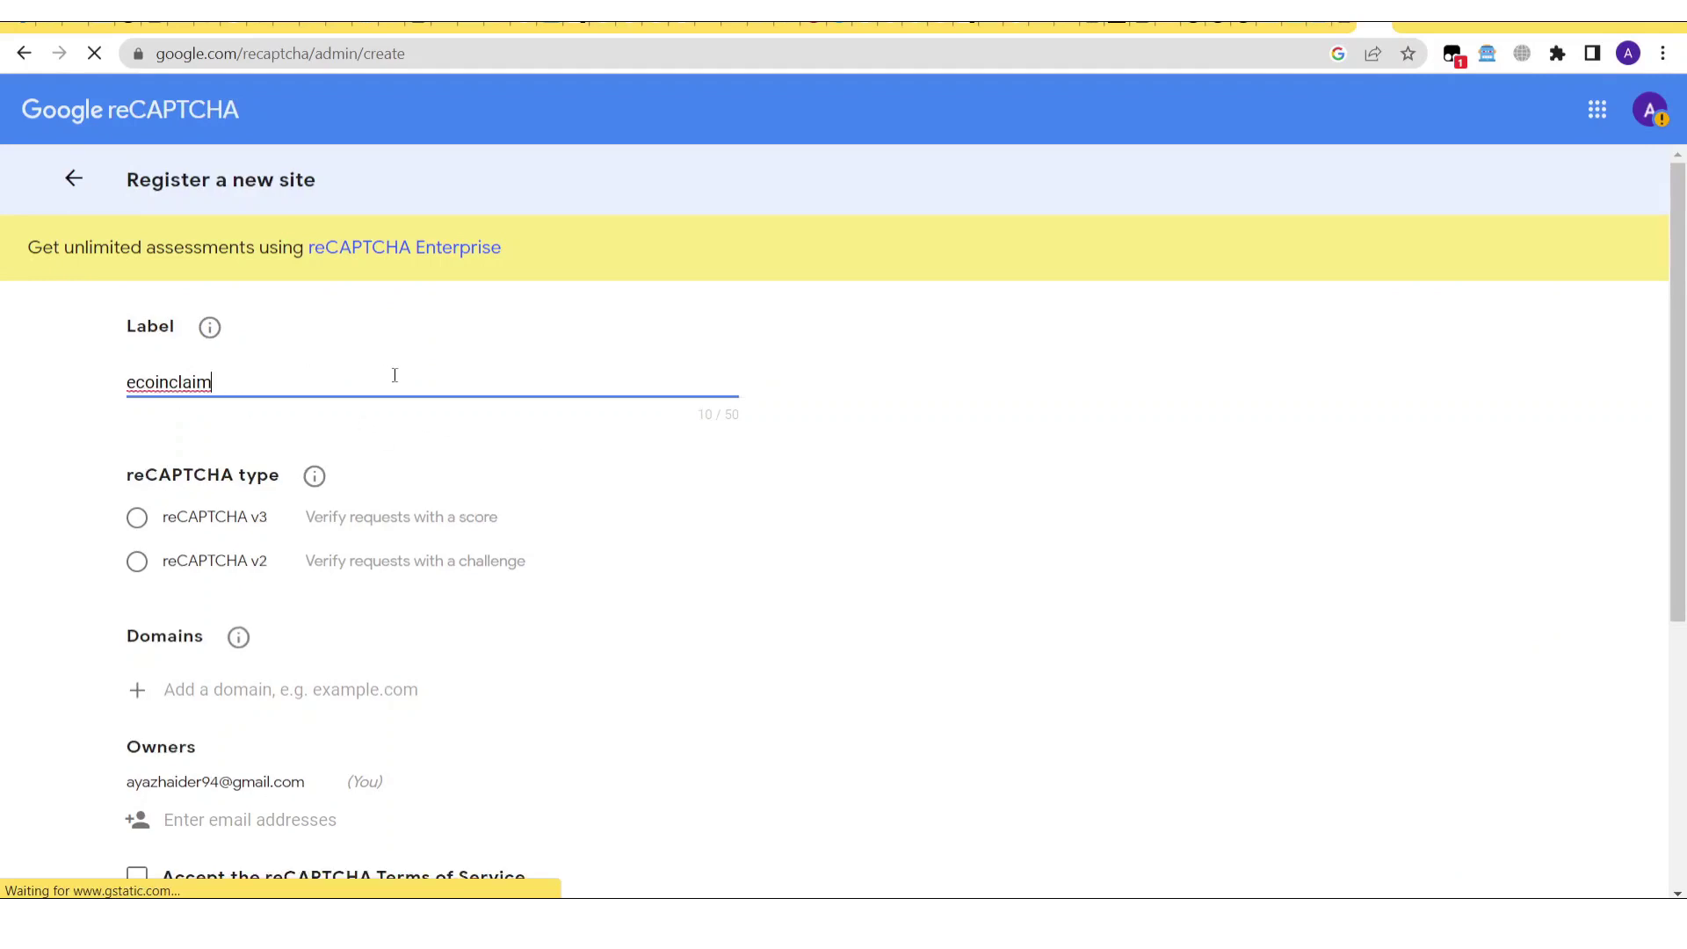
# Pick reCAPTCHA v2 and add the domain ecoinclaim.com.
pyautogui.scroll(-3, 1682, 549)
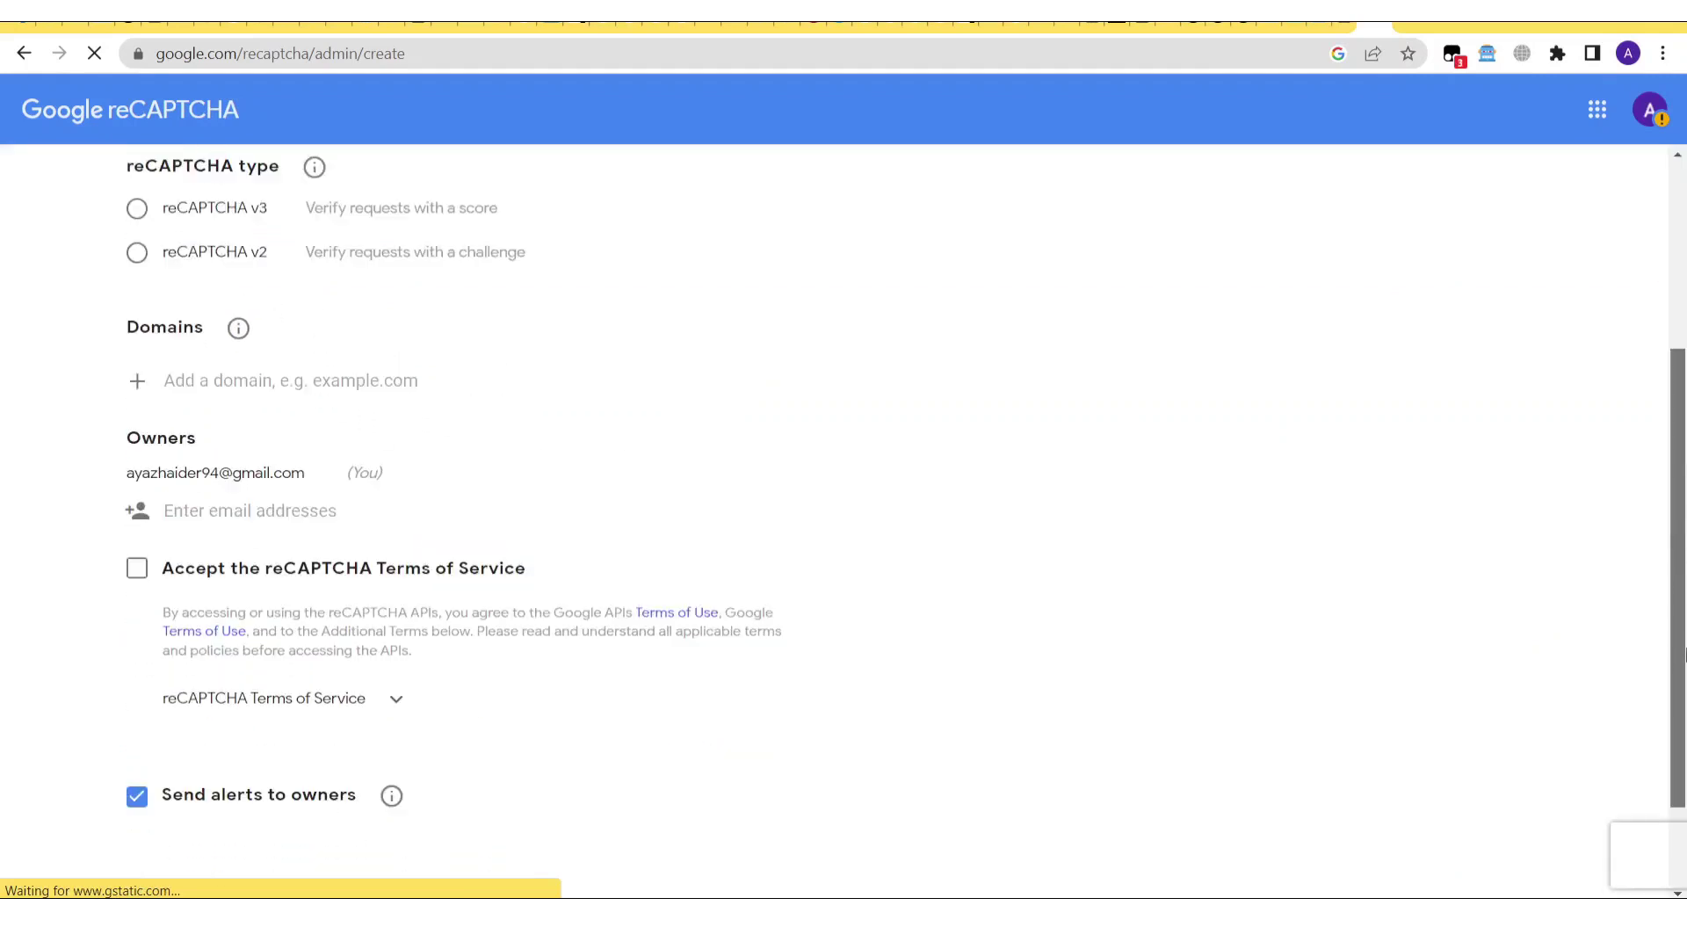
pyautogui.click(138, 259)
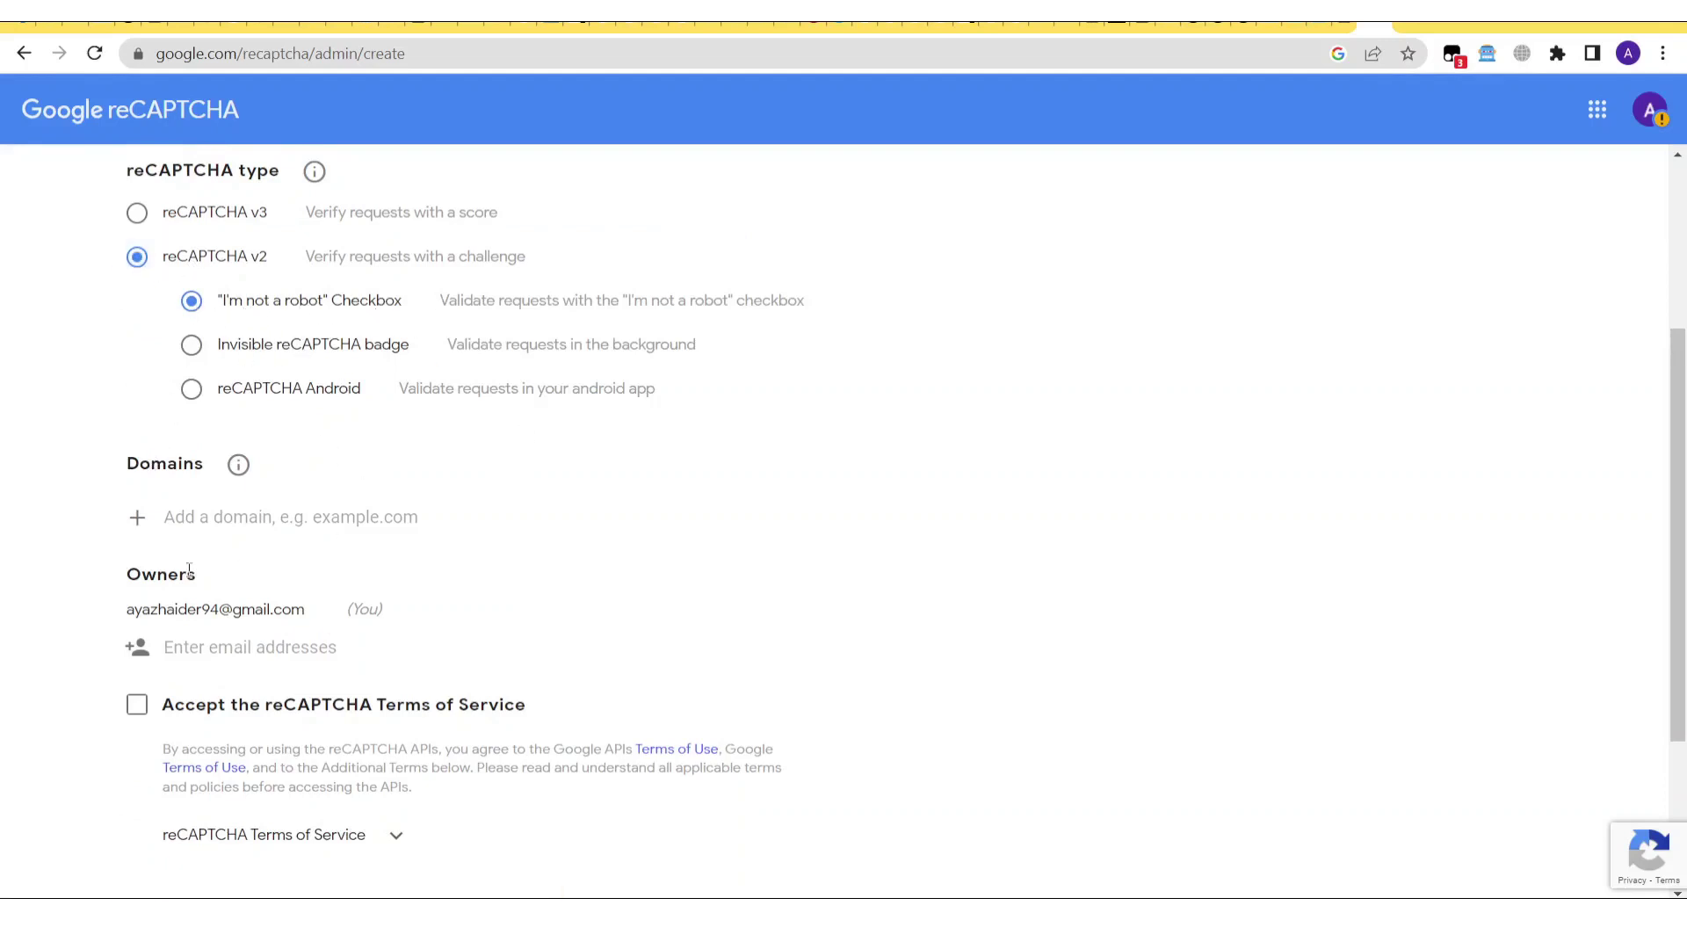
pyautogui.click(236, 518)
pyautogui.write('ecoinclaim.com')
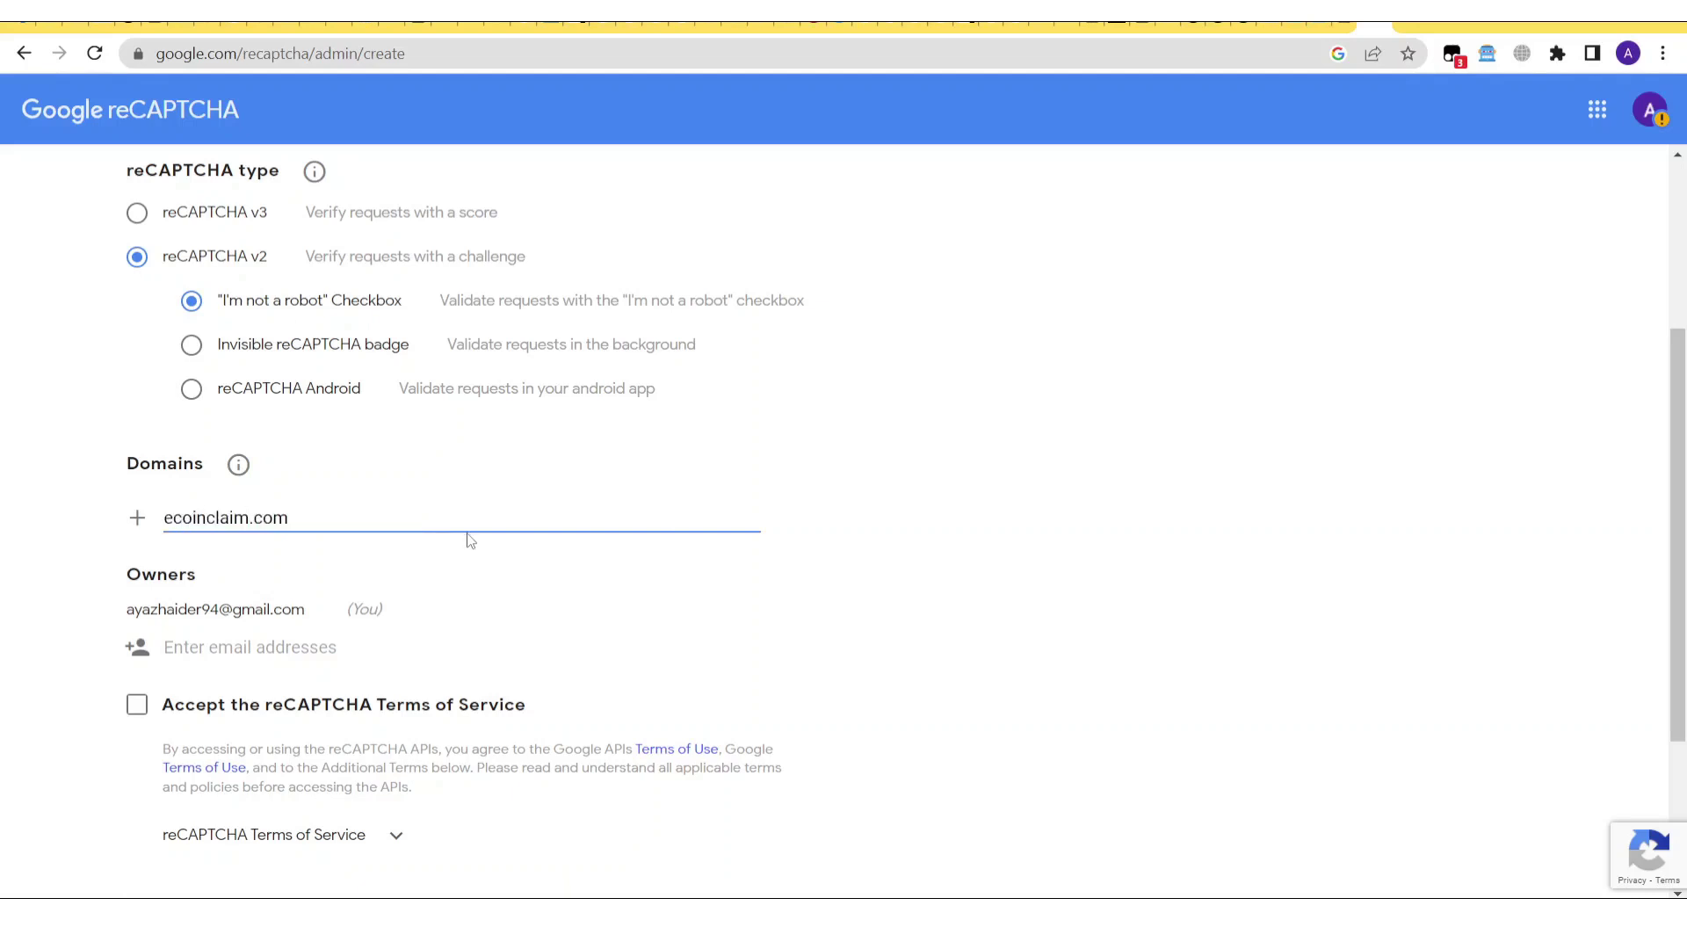
pyautogui.click(1135, 588)
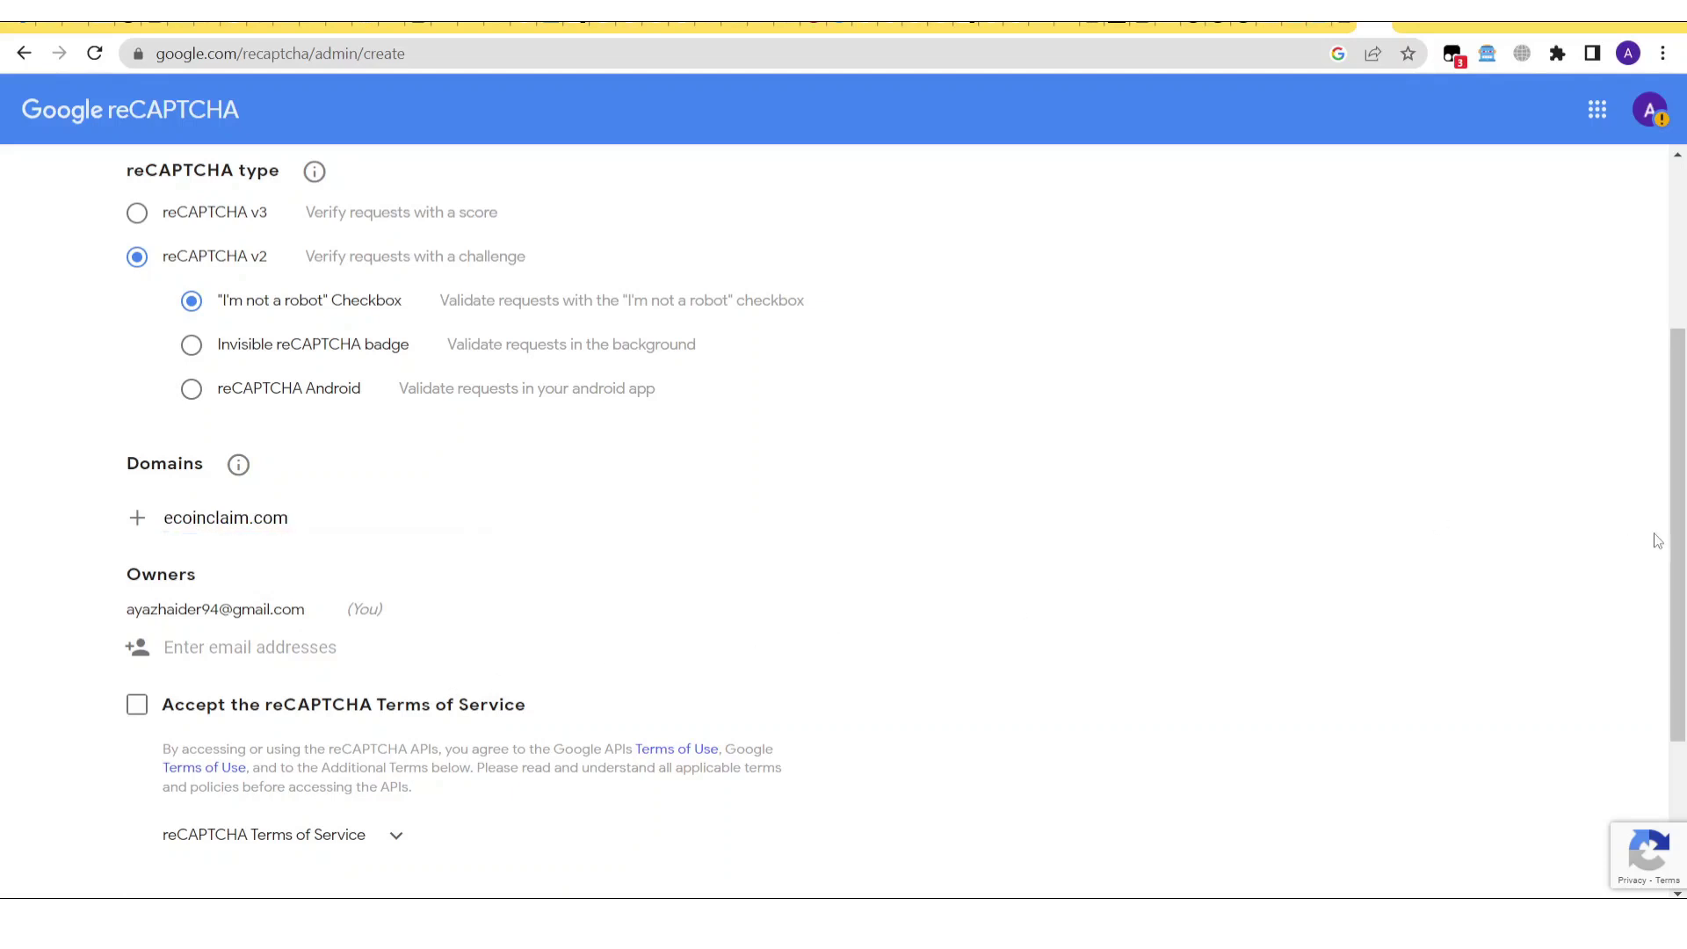
# Accept the terms, submit the registration, and copy the new site key.
pyautogui.scroll(-3, 1668, 544)
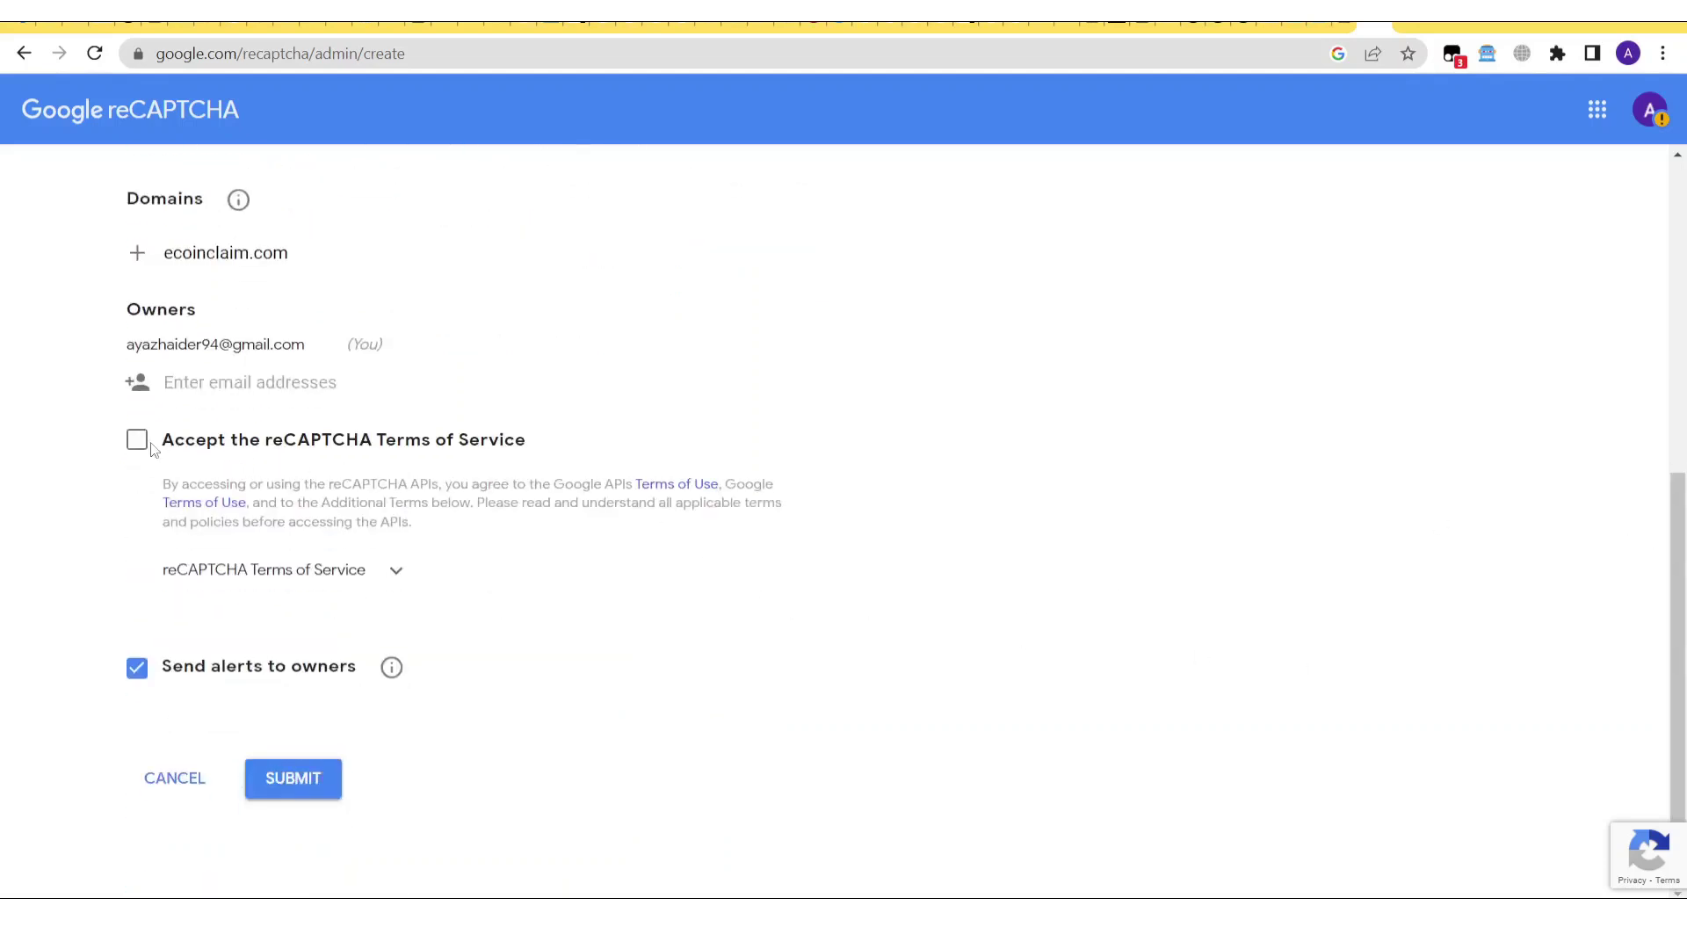
pyautogui.click(149, 445)
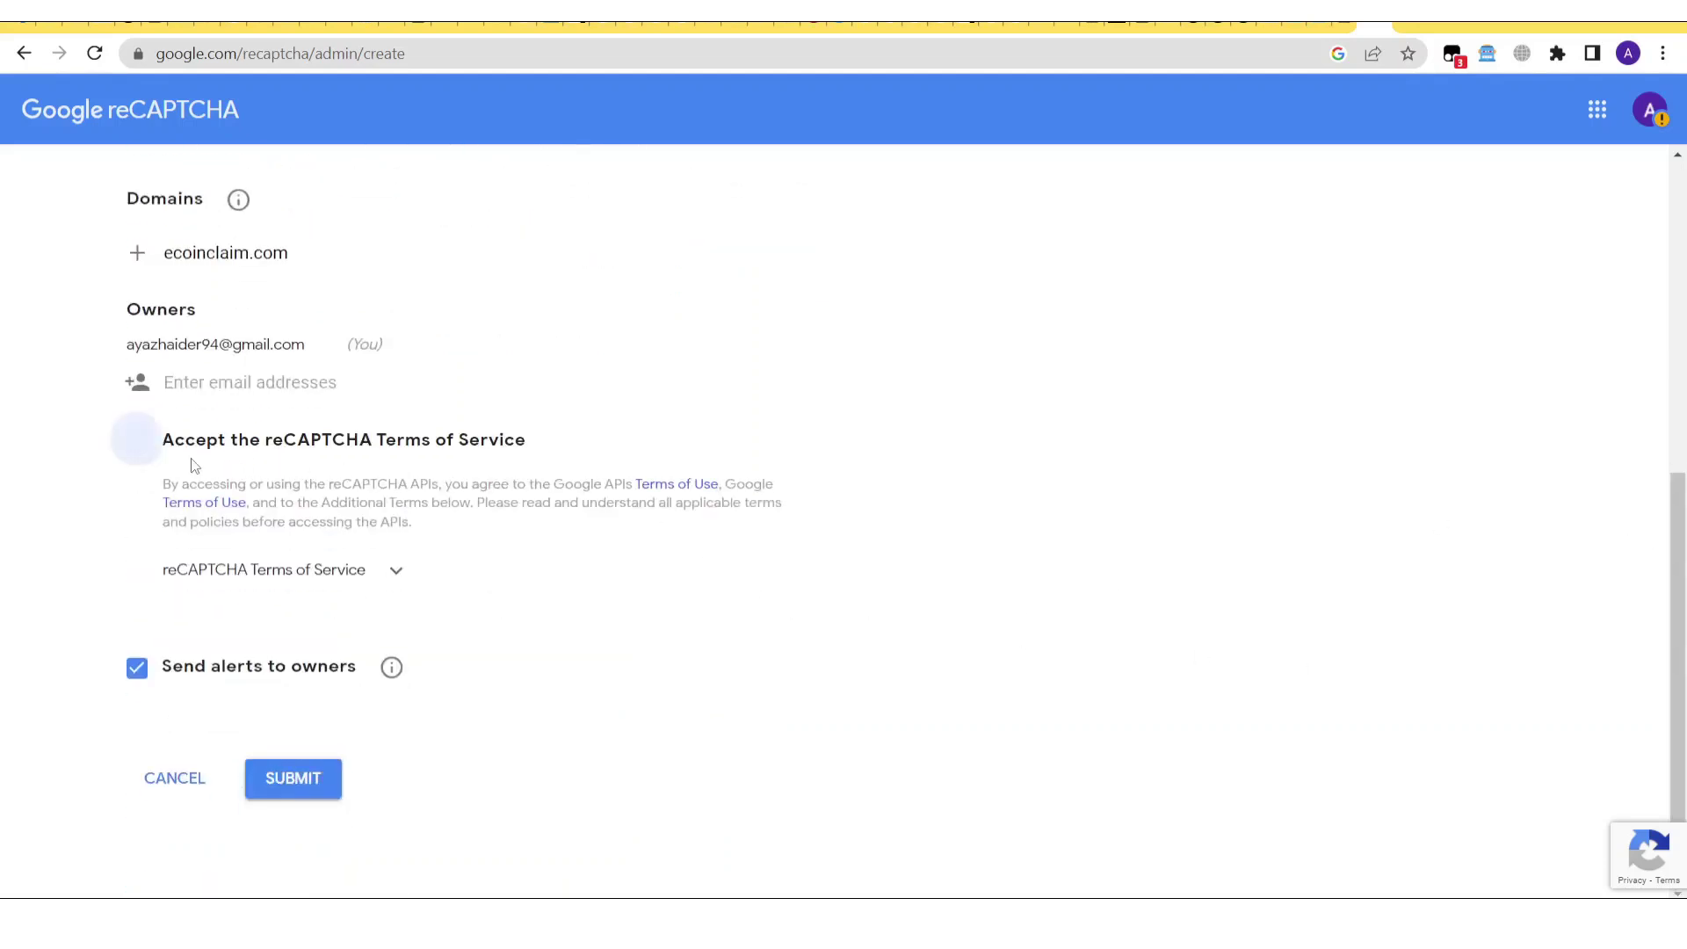
pyautogui.click(298, 781)
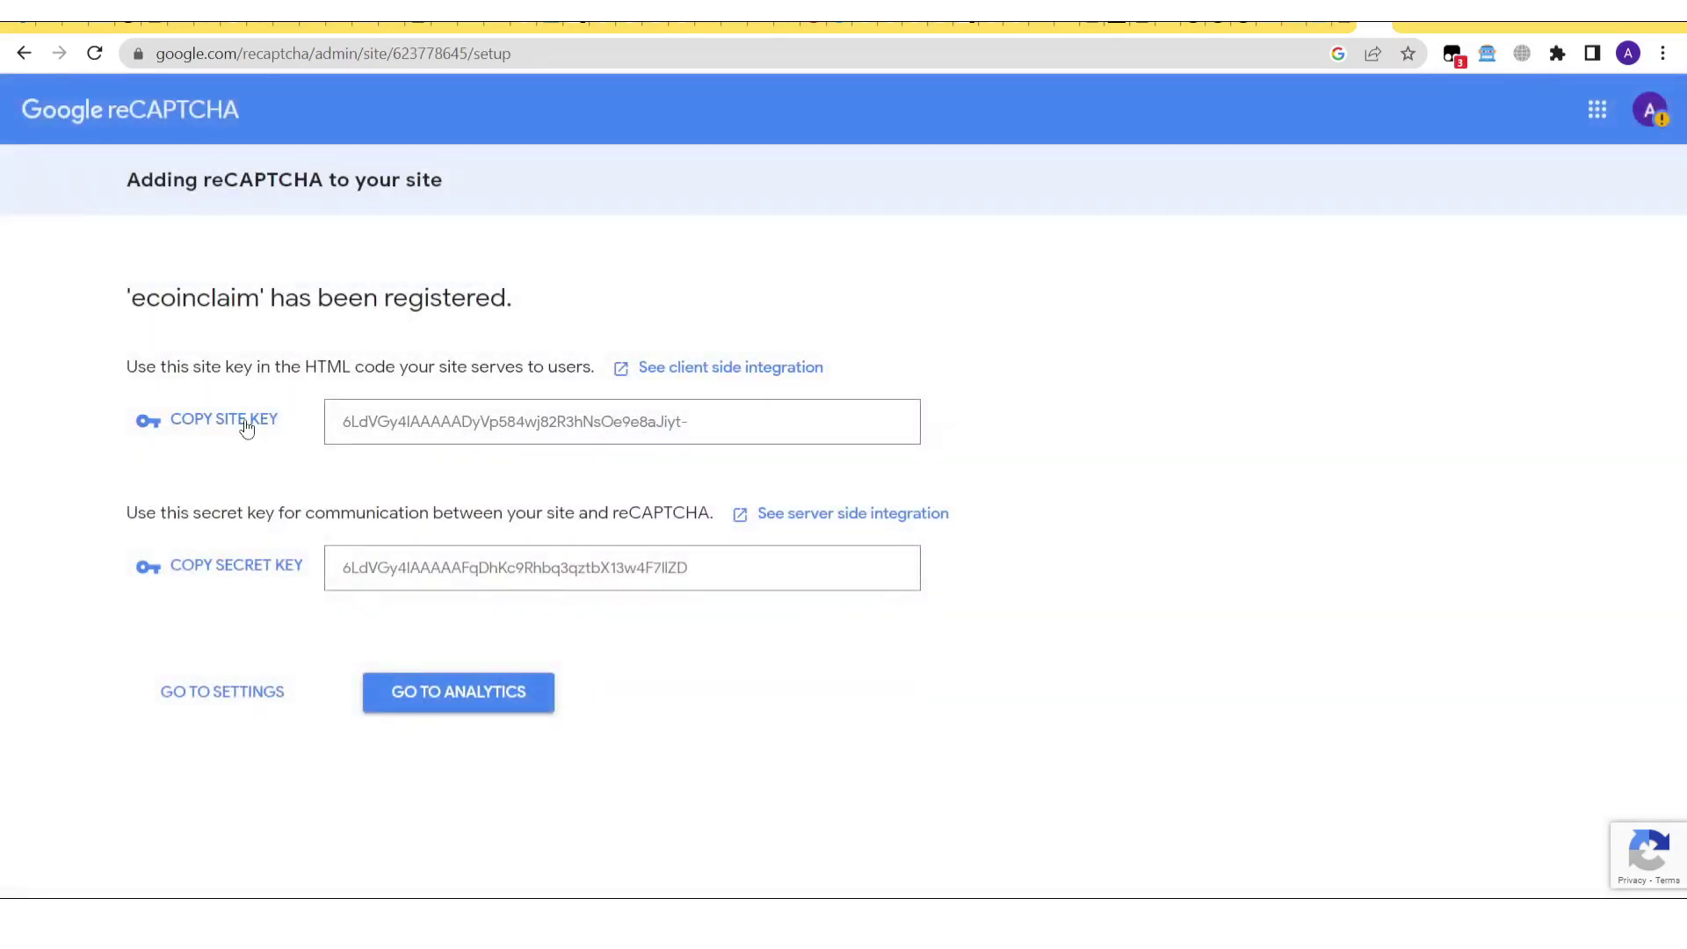
pyautogui.click(232, 433)
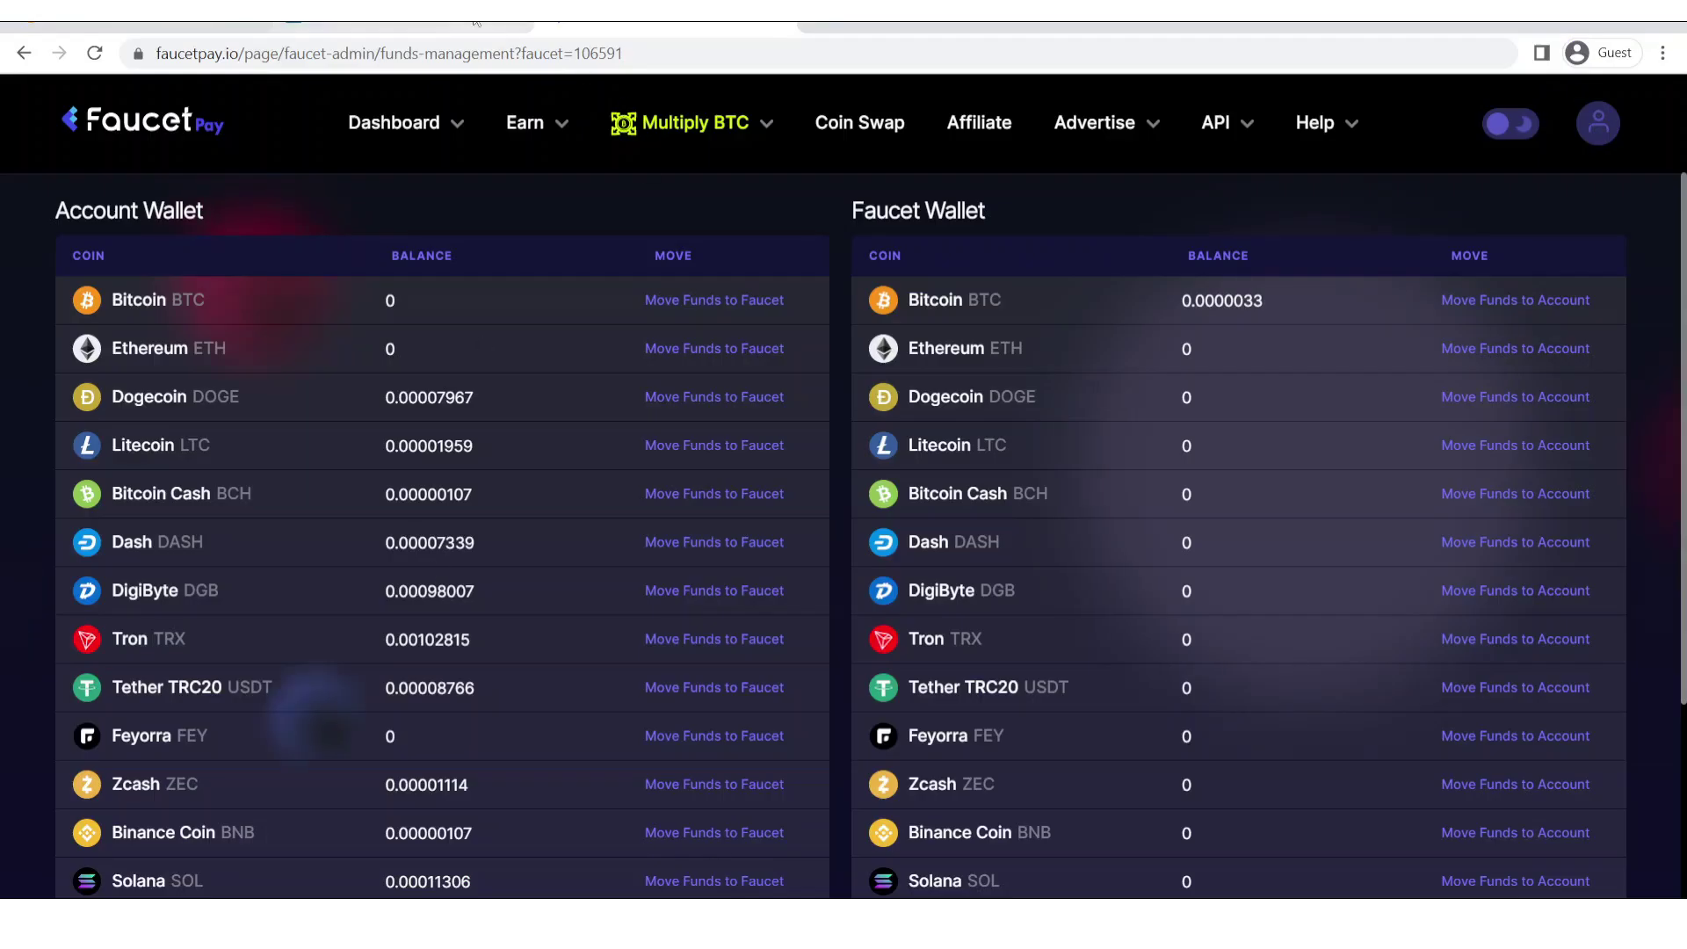
# Paste the copied reCAPTCHA site key into the Site Key field.
pyautogui.click(476, 21)
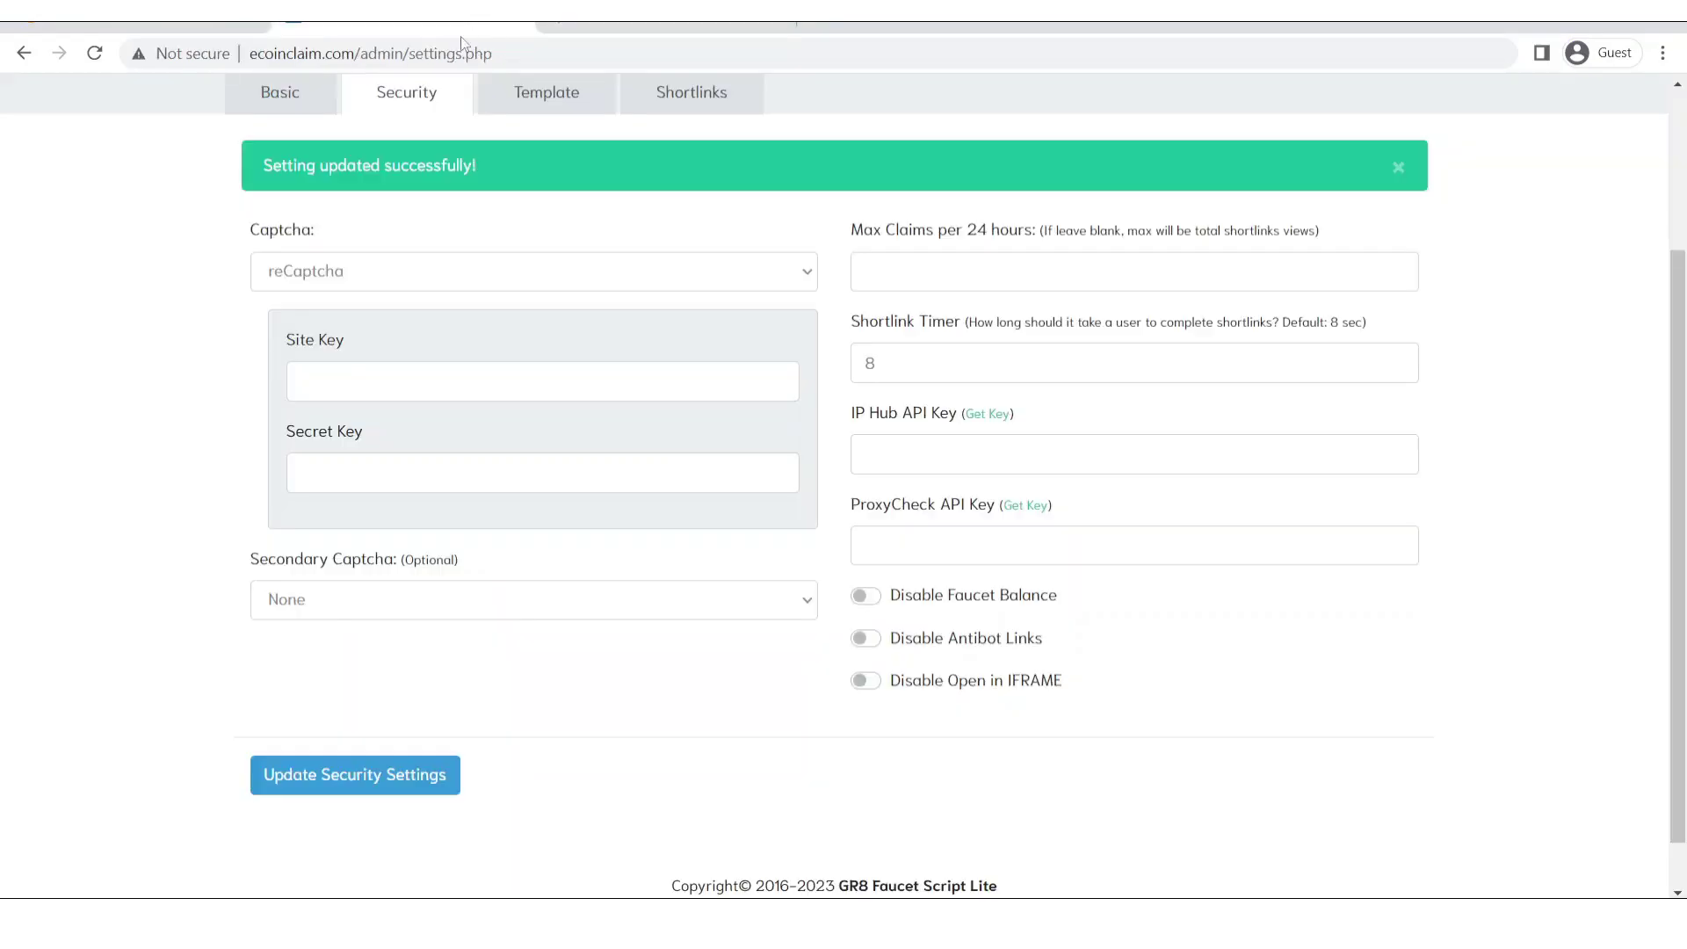
pyautogui.click(508, 370)
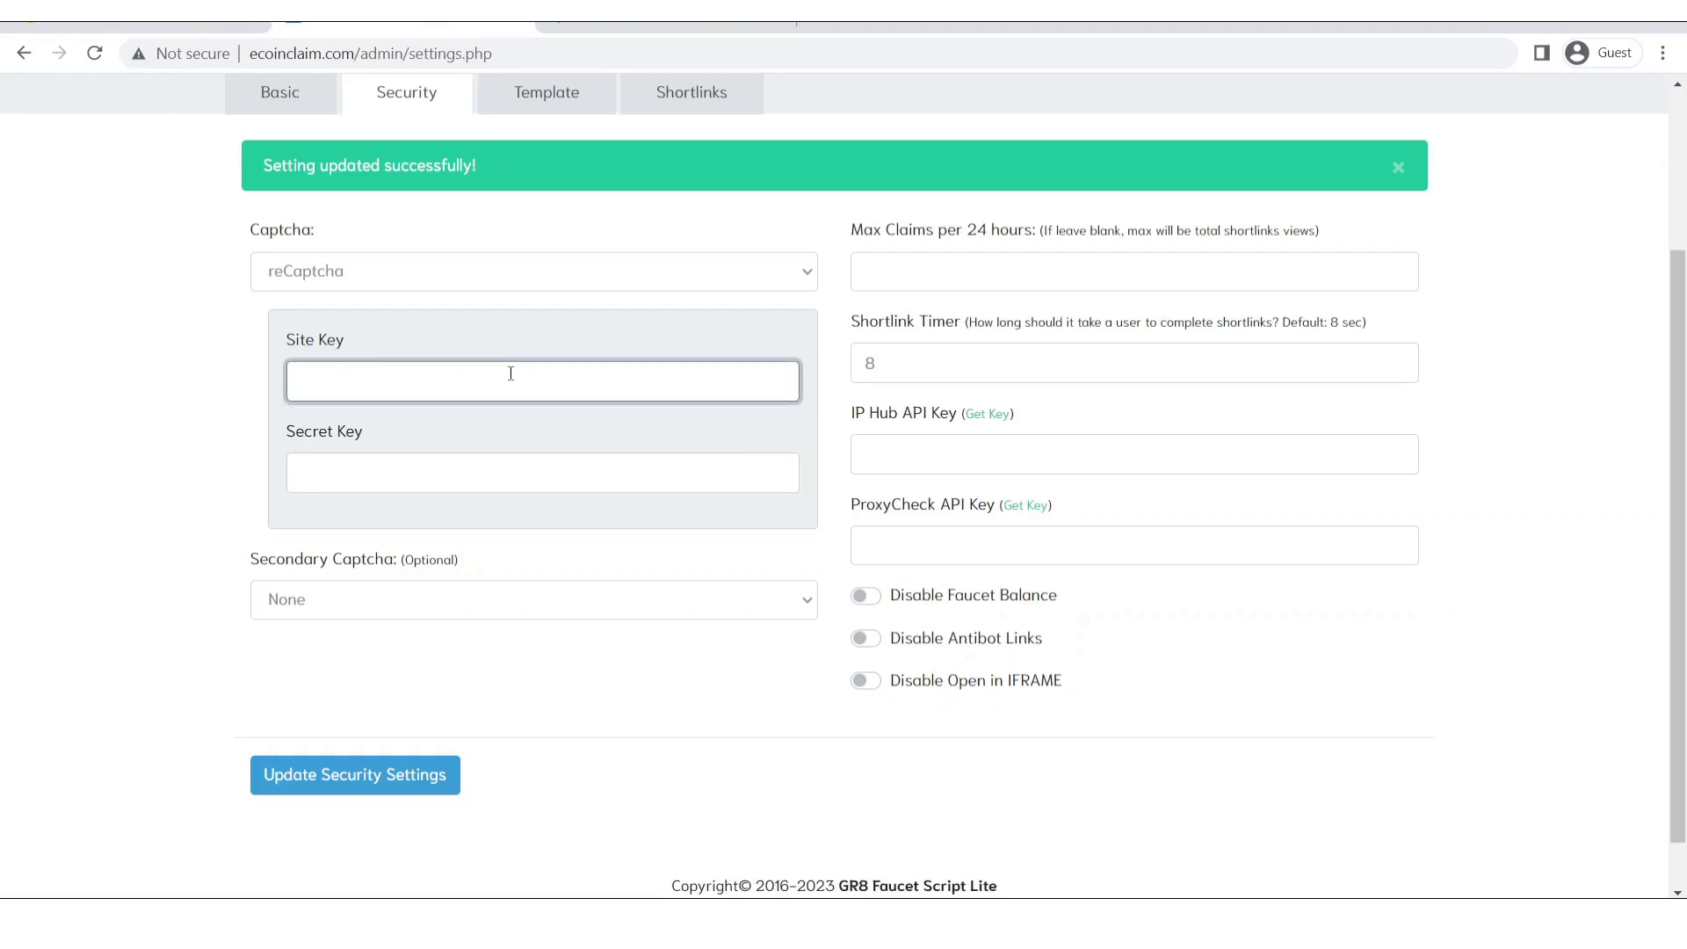
pyautogui.hotkey('ctrl', 'v')
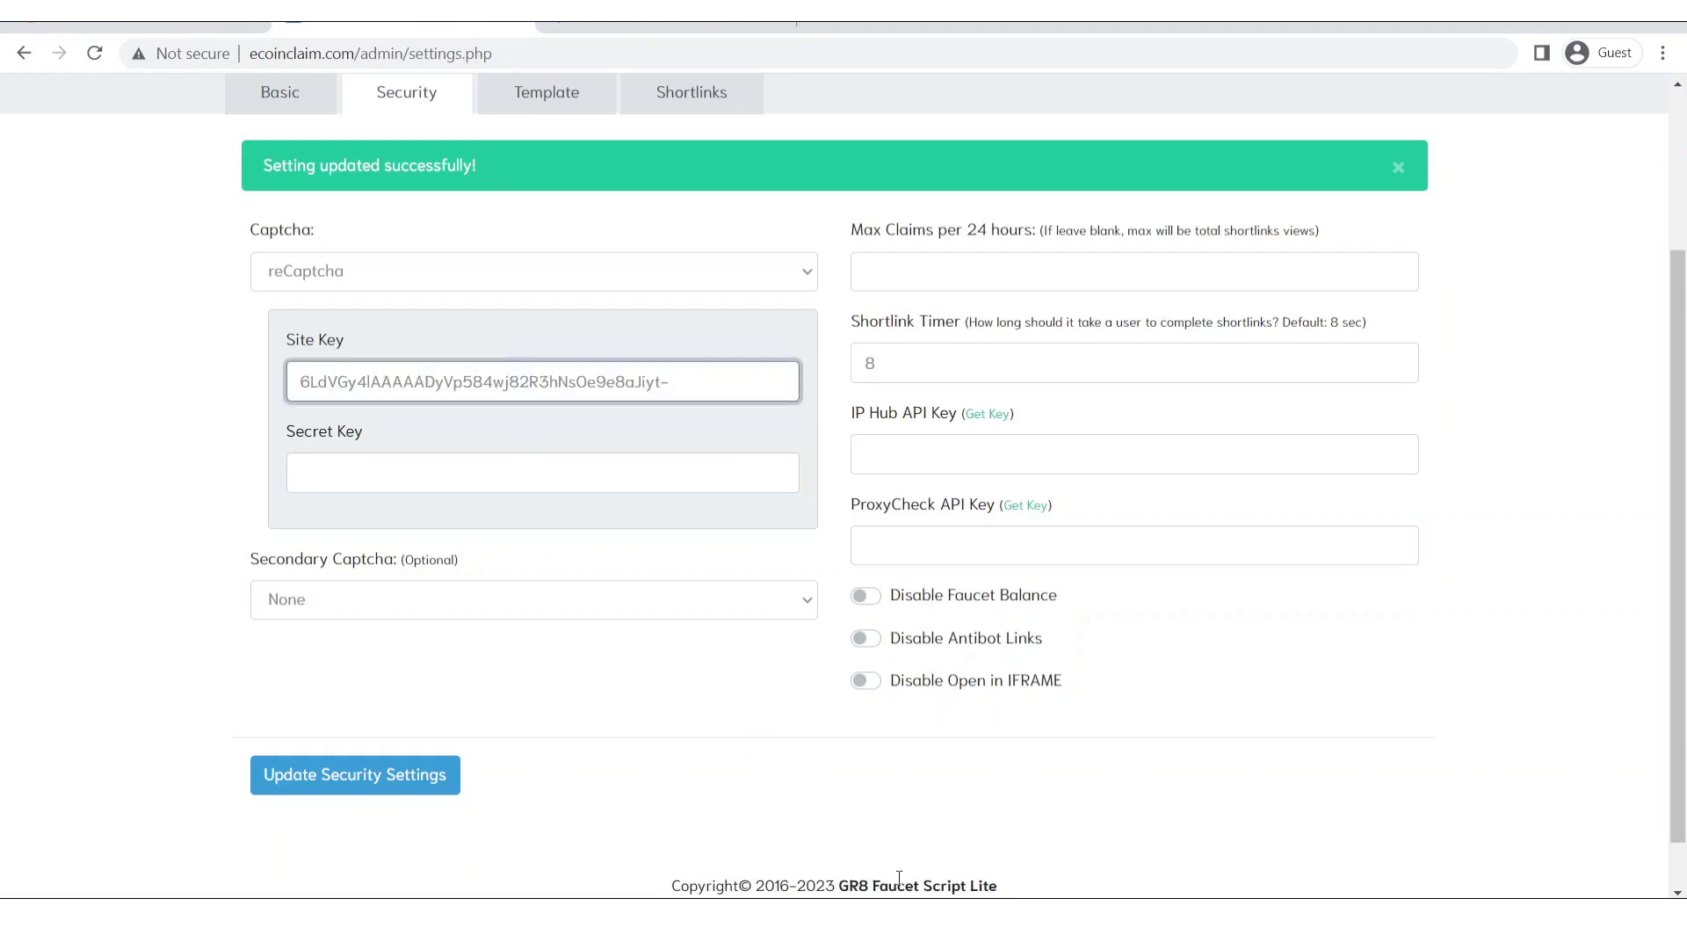
# Copy the reCAPTCHA secret key into Secret Key and save the security settings.
pyautogui.hotkey('alt', 'Tab')
pyautogui.click(274, 578)
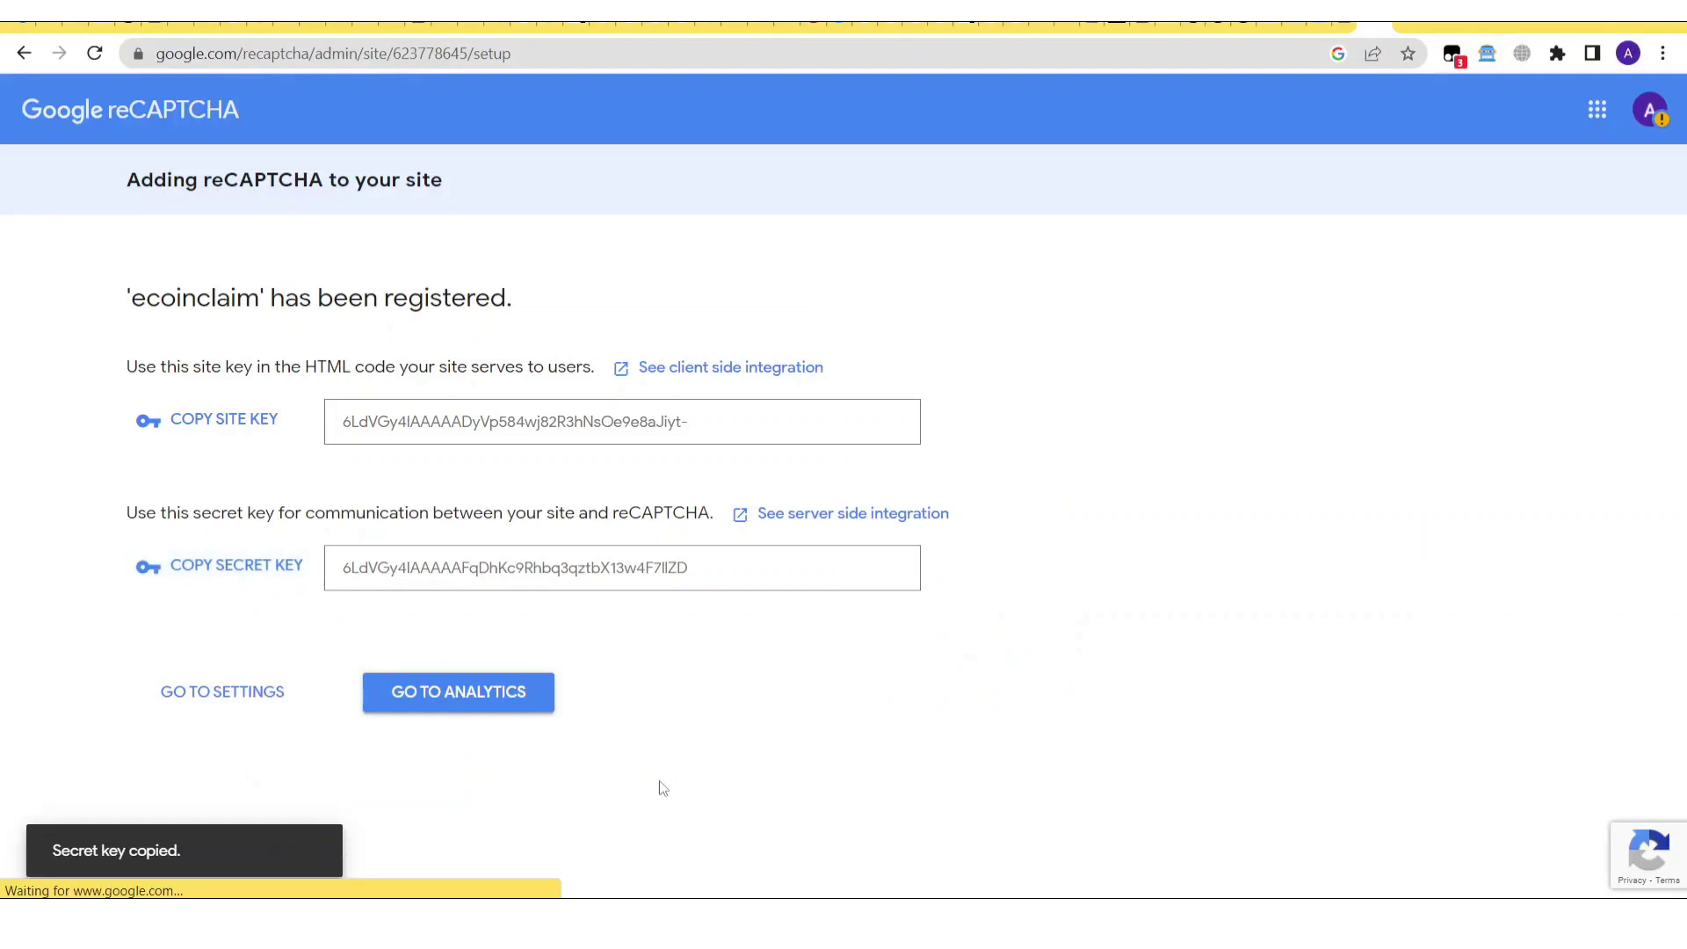
pyautogui.hotkey('alt', 'Tab')
pyautogui.click(444, 471)
pyautogui.hotkey('ctrl', 'v')
pyautogui.click(247, 612)
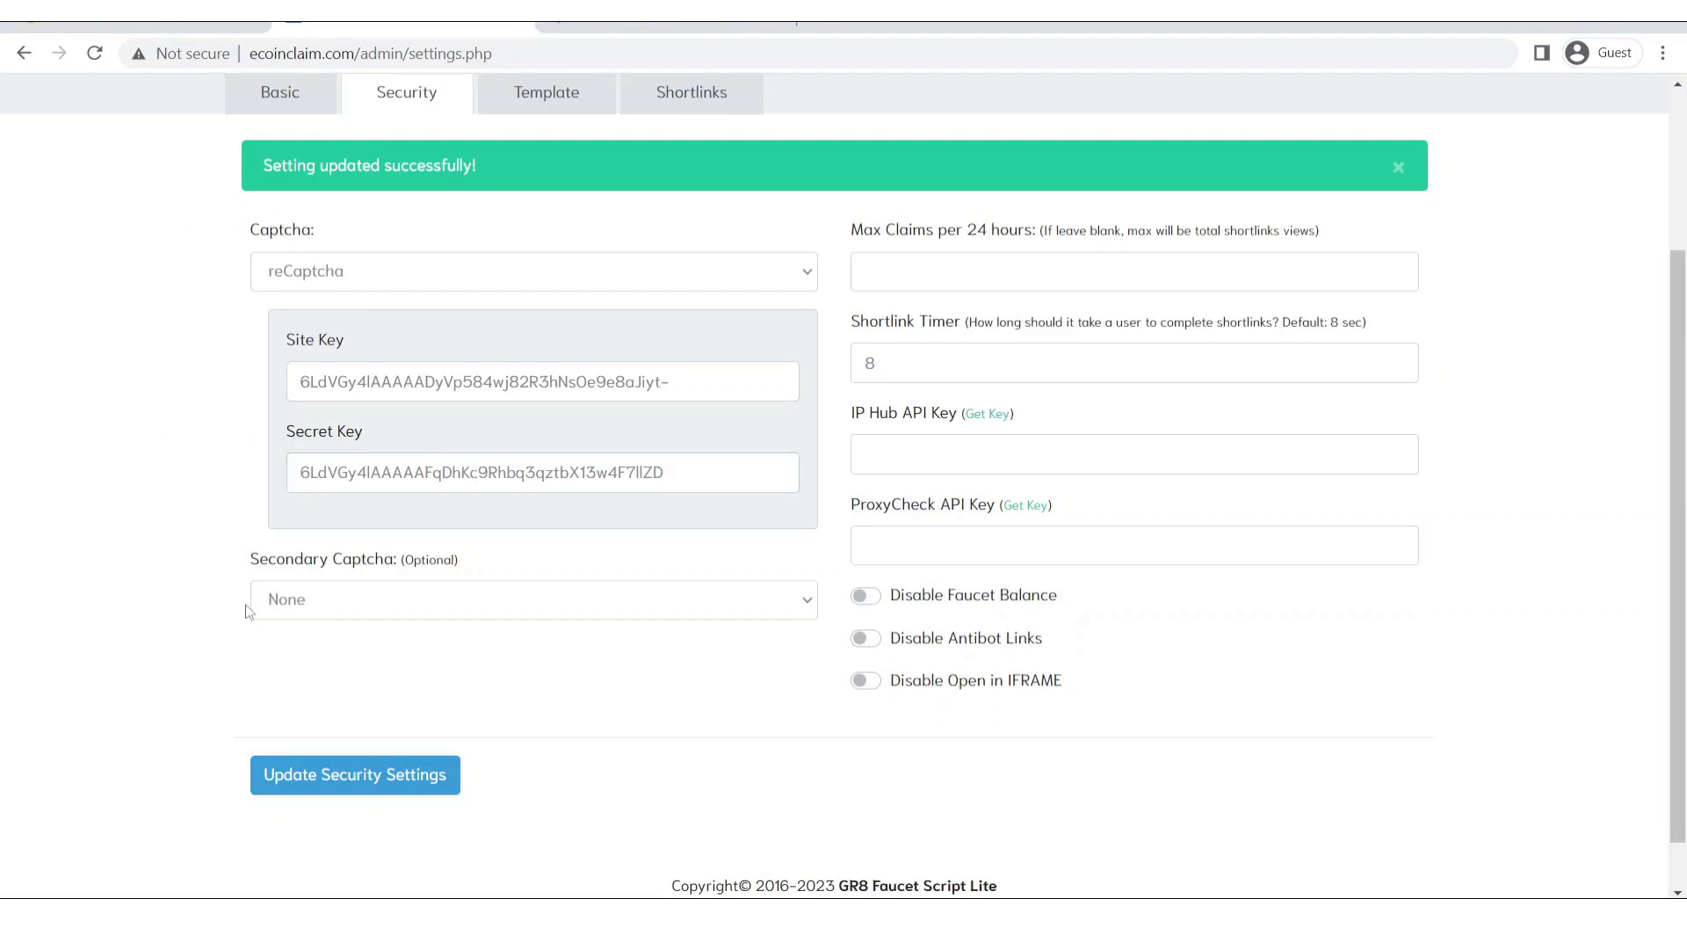
pyautogui.click(416, 781)
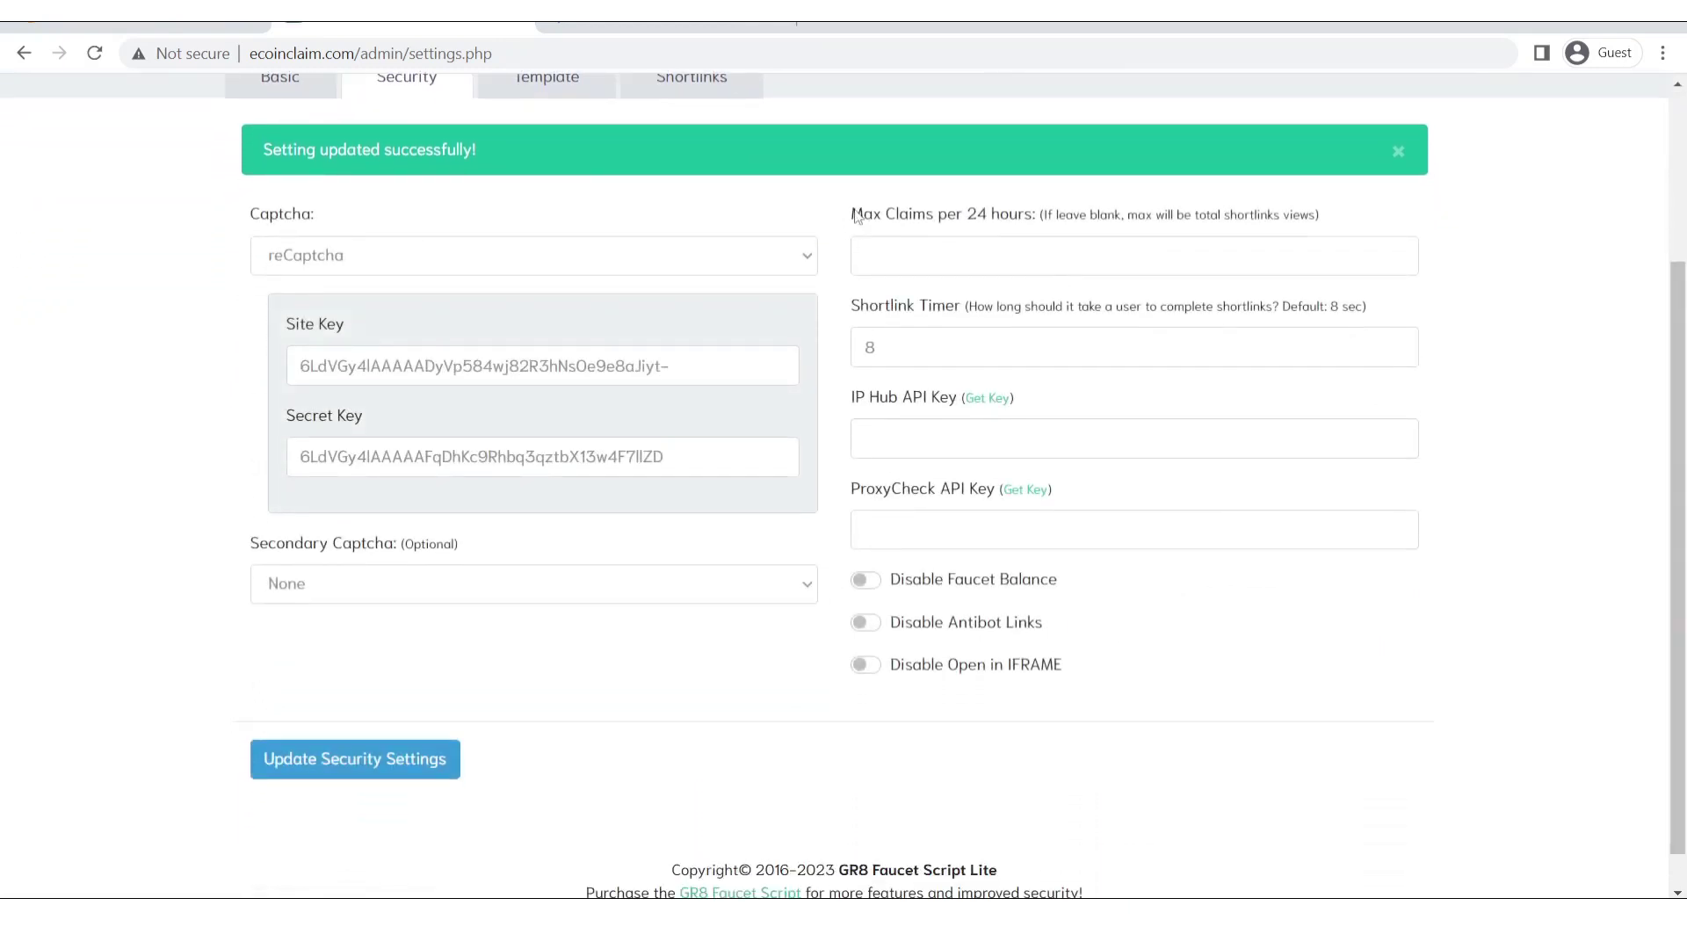
# Enter 5 as Max Claims per 24 hours and submit Update Security Settings.
pyautogui.moveTo(852, 213); pyautogui.dragTo(1142, 687)
pyautogui.click(1177, 674)
pyautogui.scroll(3, 1650, 435)
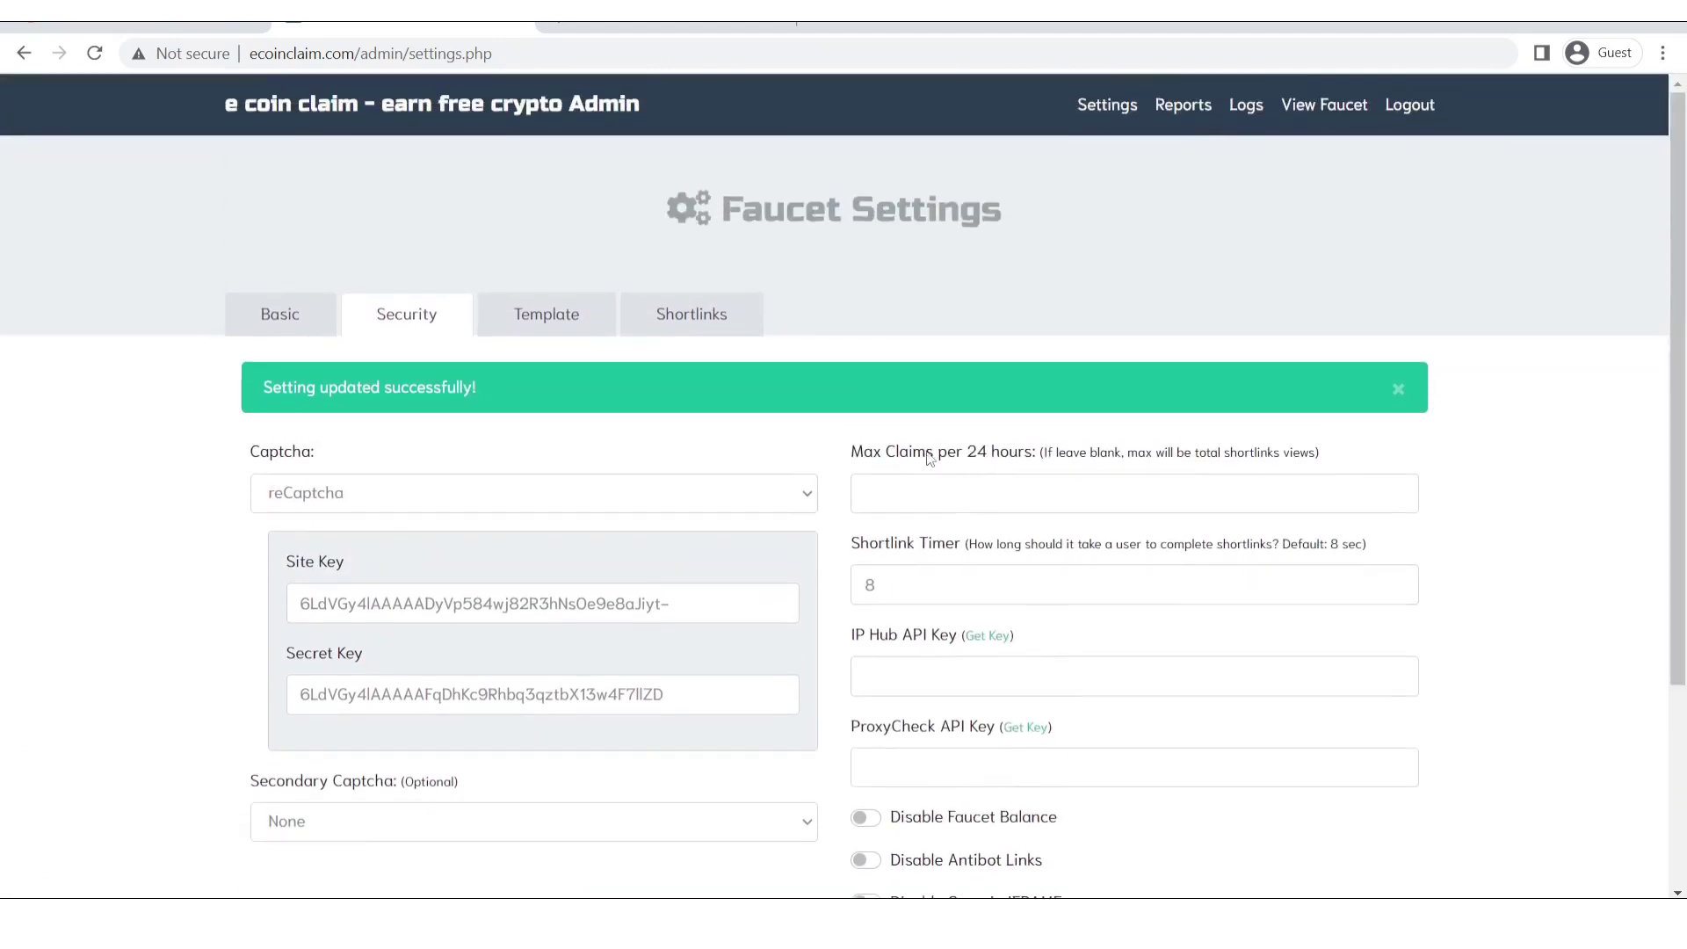
pyautogui.moveTo(1320, 450); pyautogui.dragTo(861, 464)
pyautogui.click(935, 481)
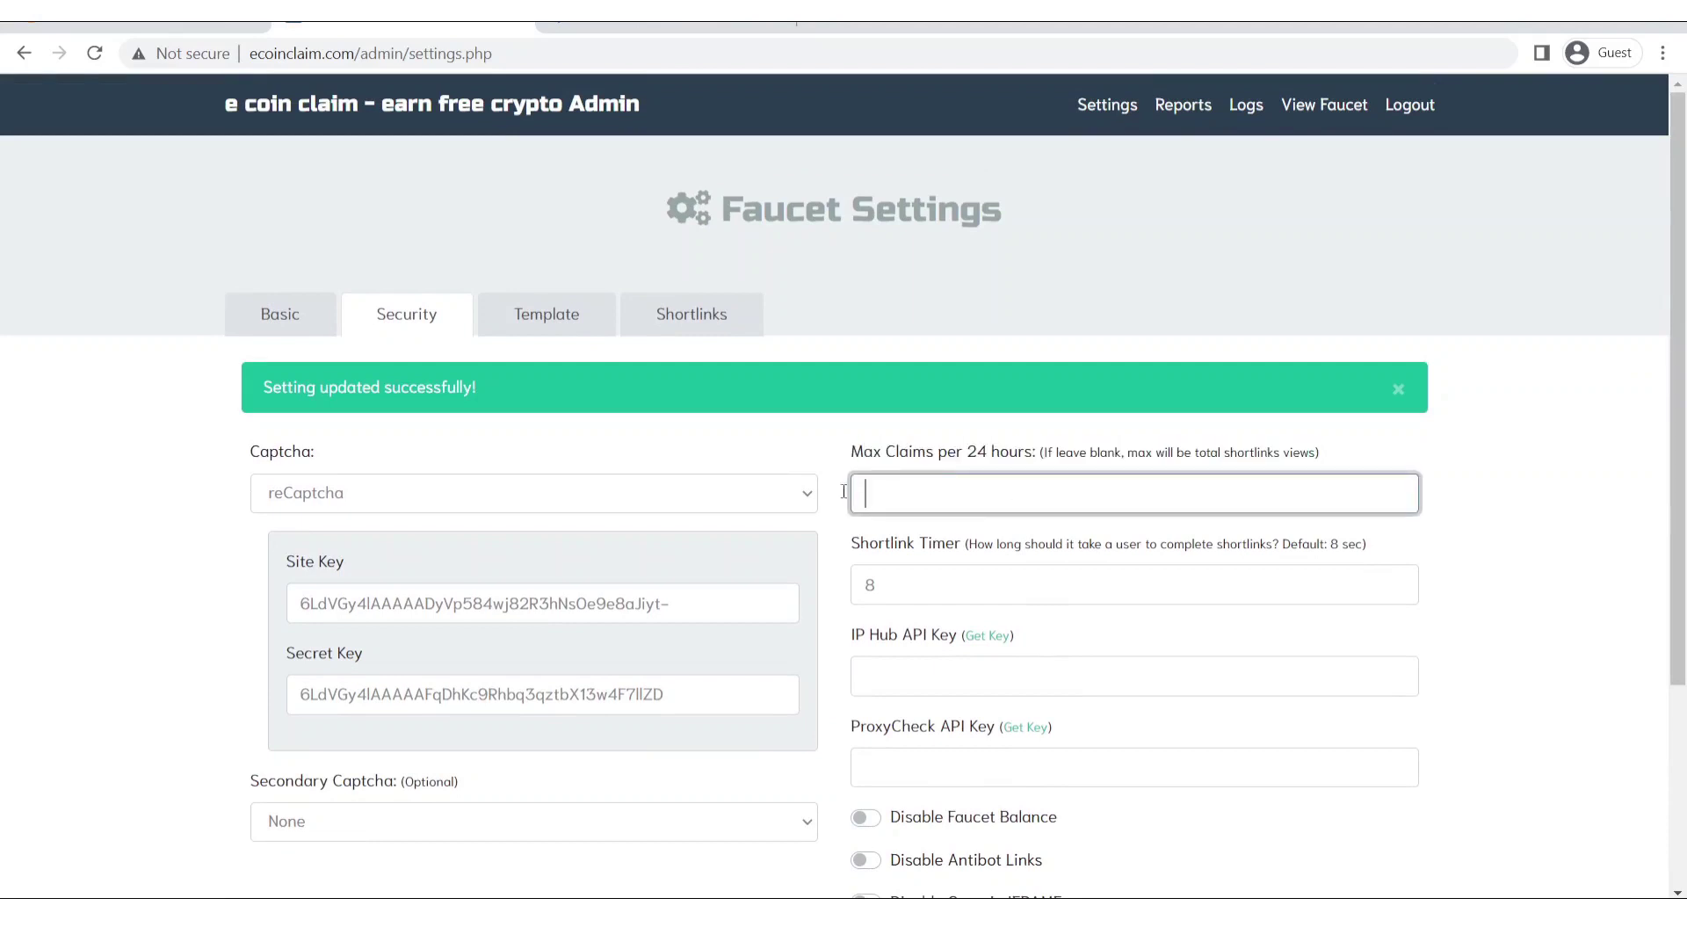
pyautogui.click(1212, 502)
pyautogui.write('5')
pyautogui.scroll(-3, 1584, 739)
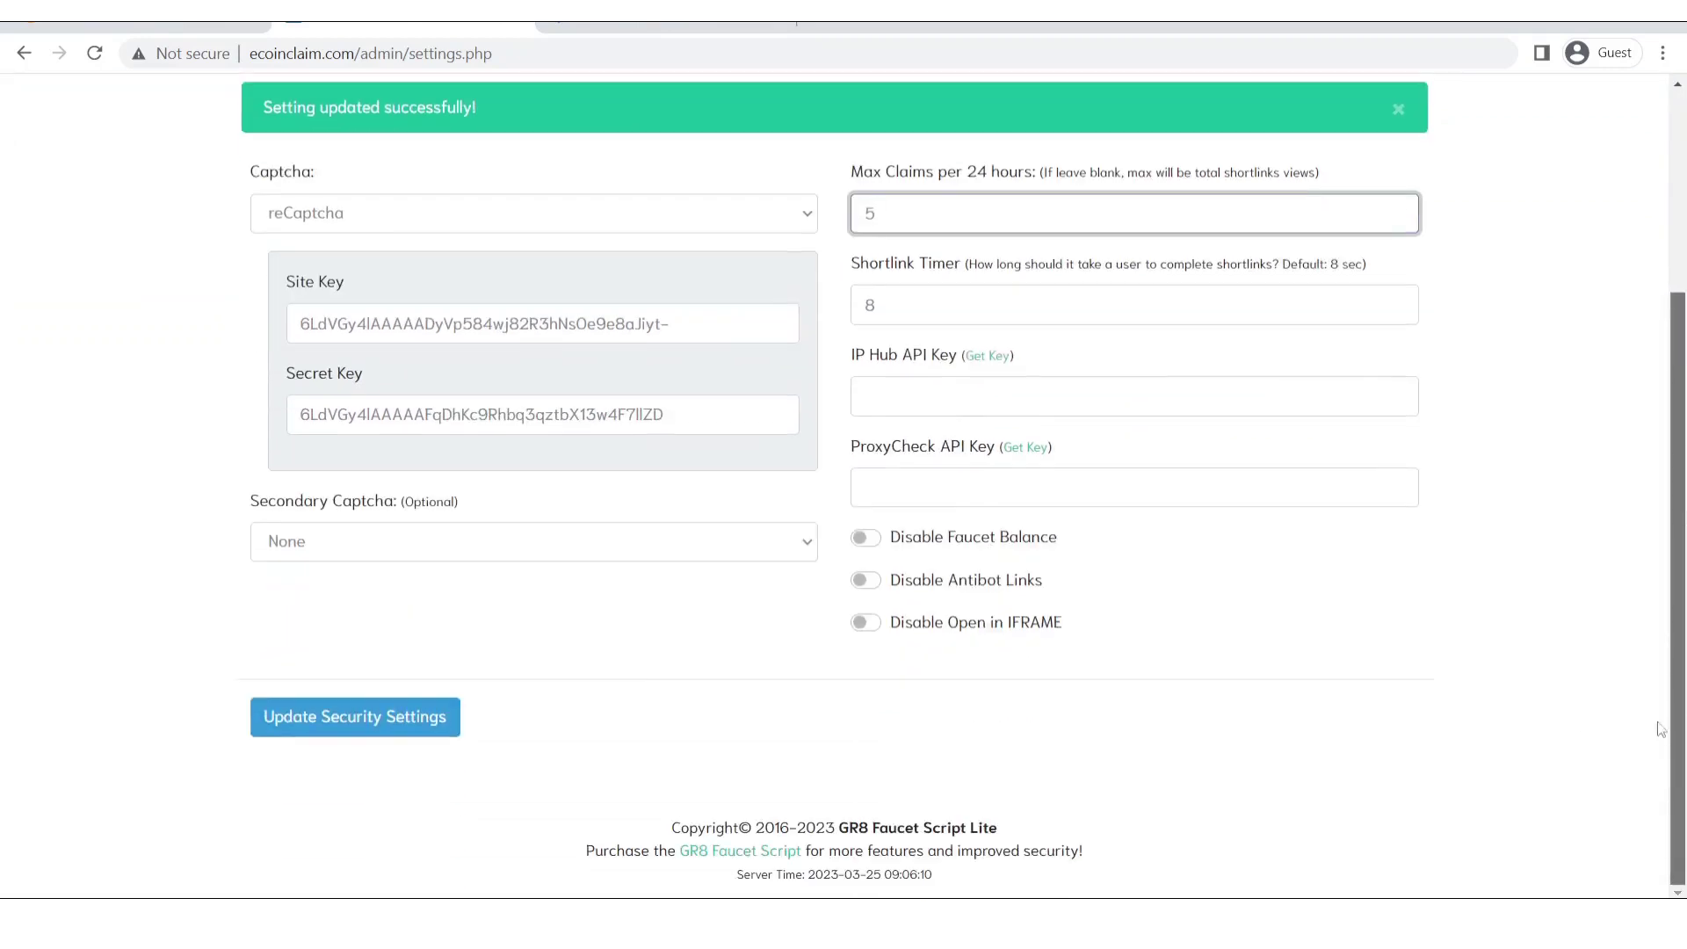
pyautogui.click(408, 722)
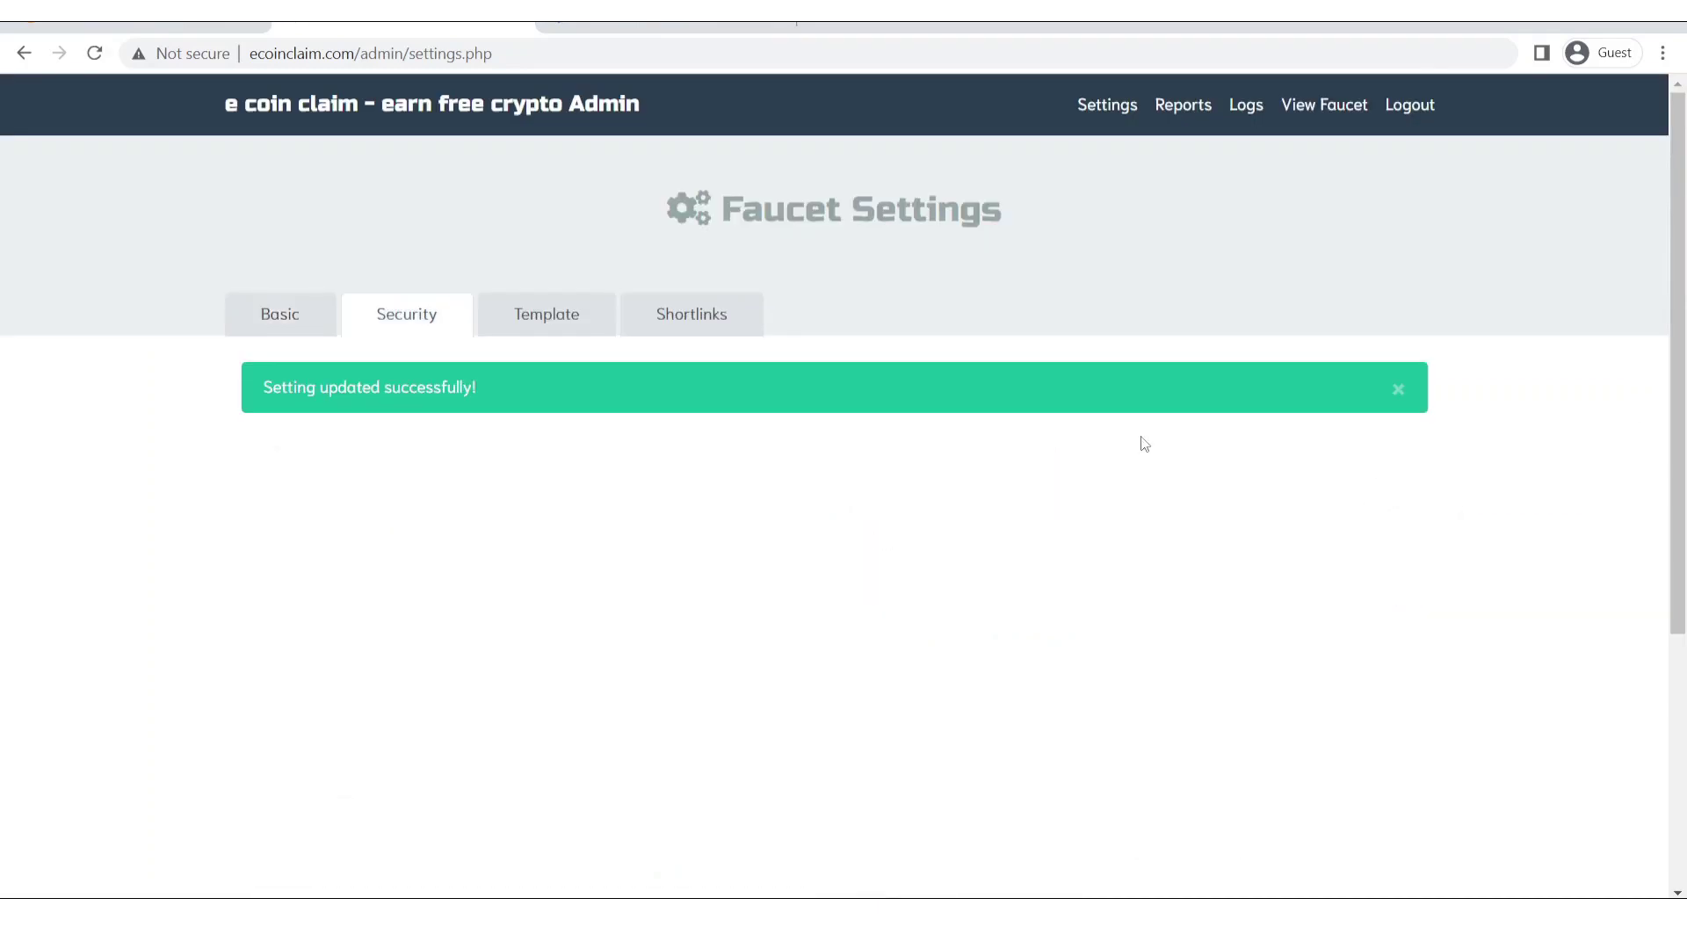
# Bring up the Template settings and look through the empty ad space fields.
pyautogui.click(580, 320)
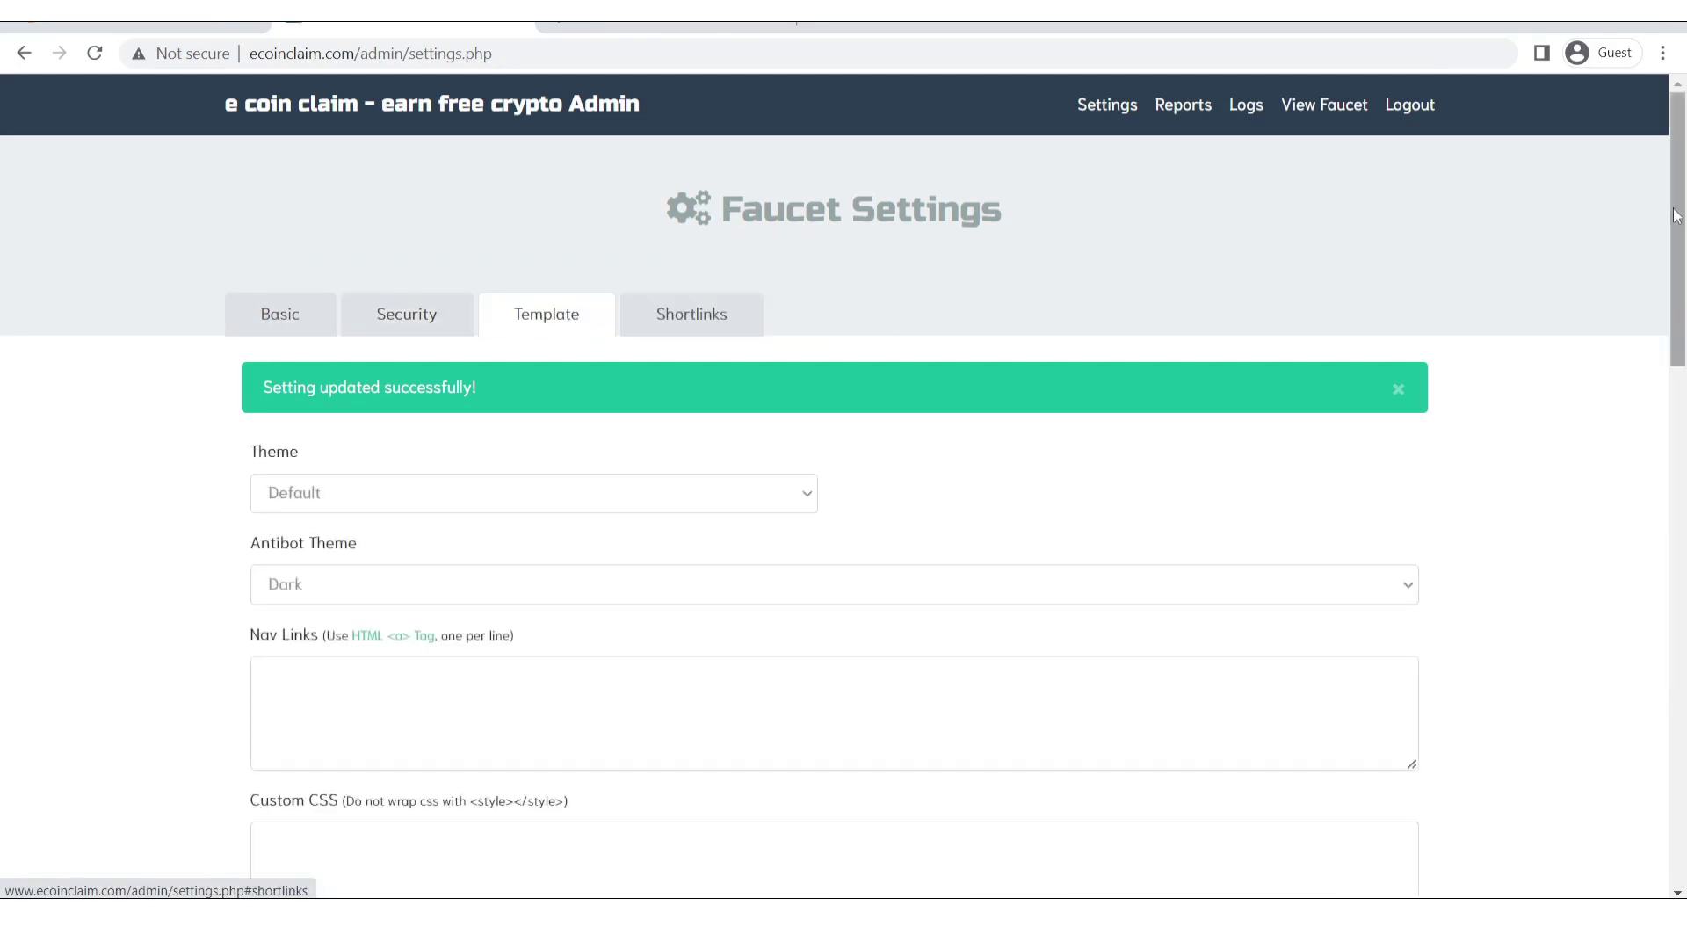
pyautogui.scroll(-3, 1678, 263)
pyautogui.scroll(-2, 1684, 353)
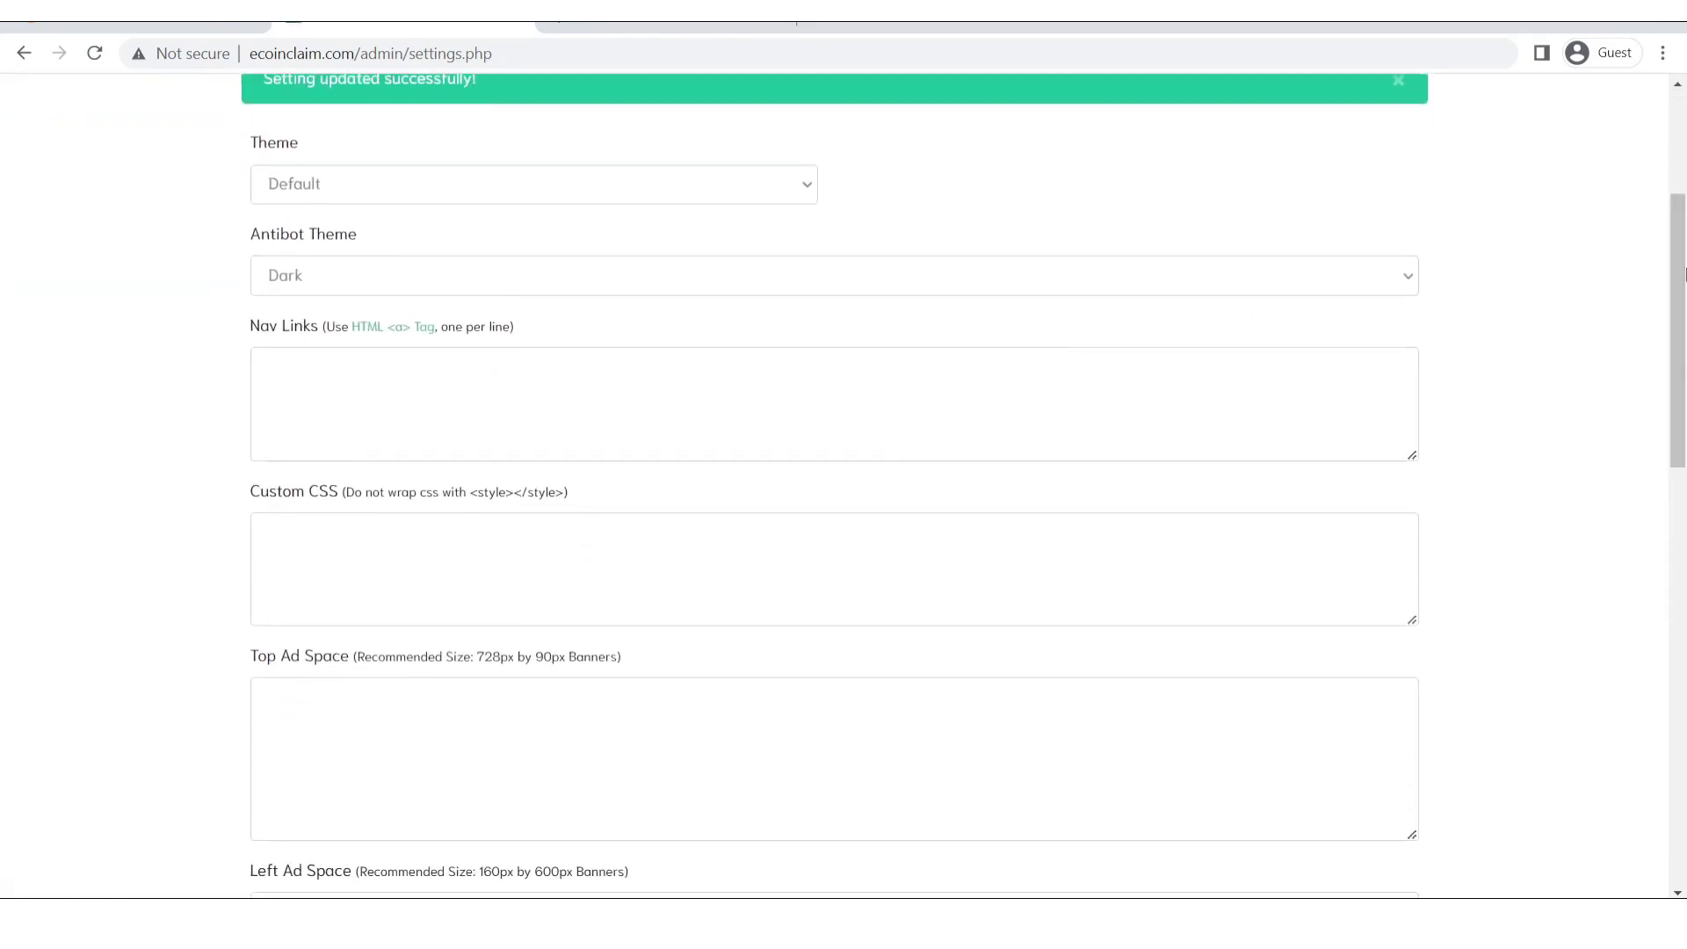
pyautogui.scroll(-1, 1684, 338)
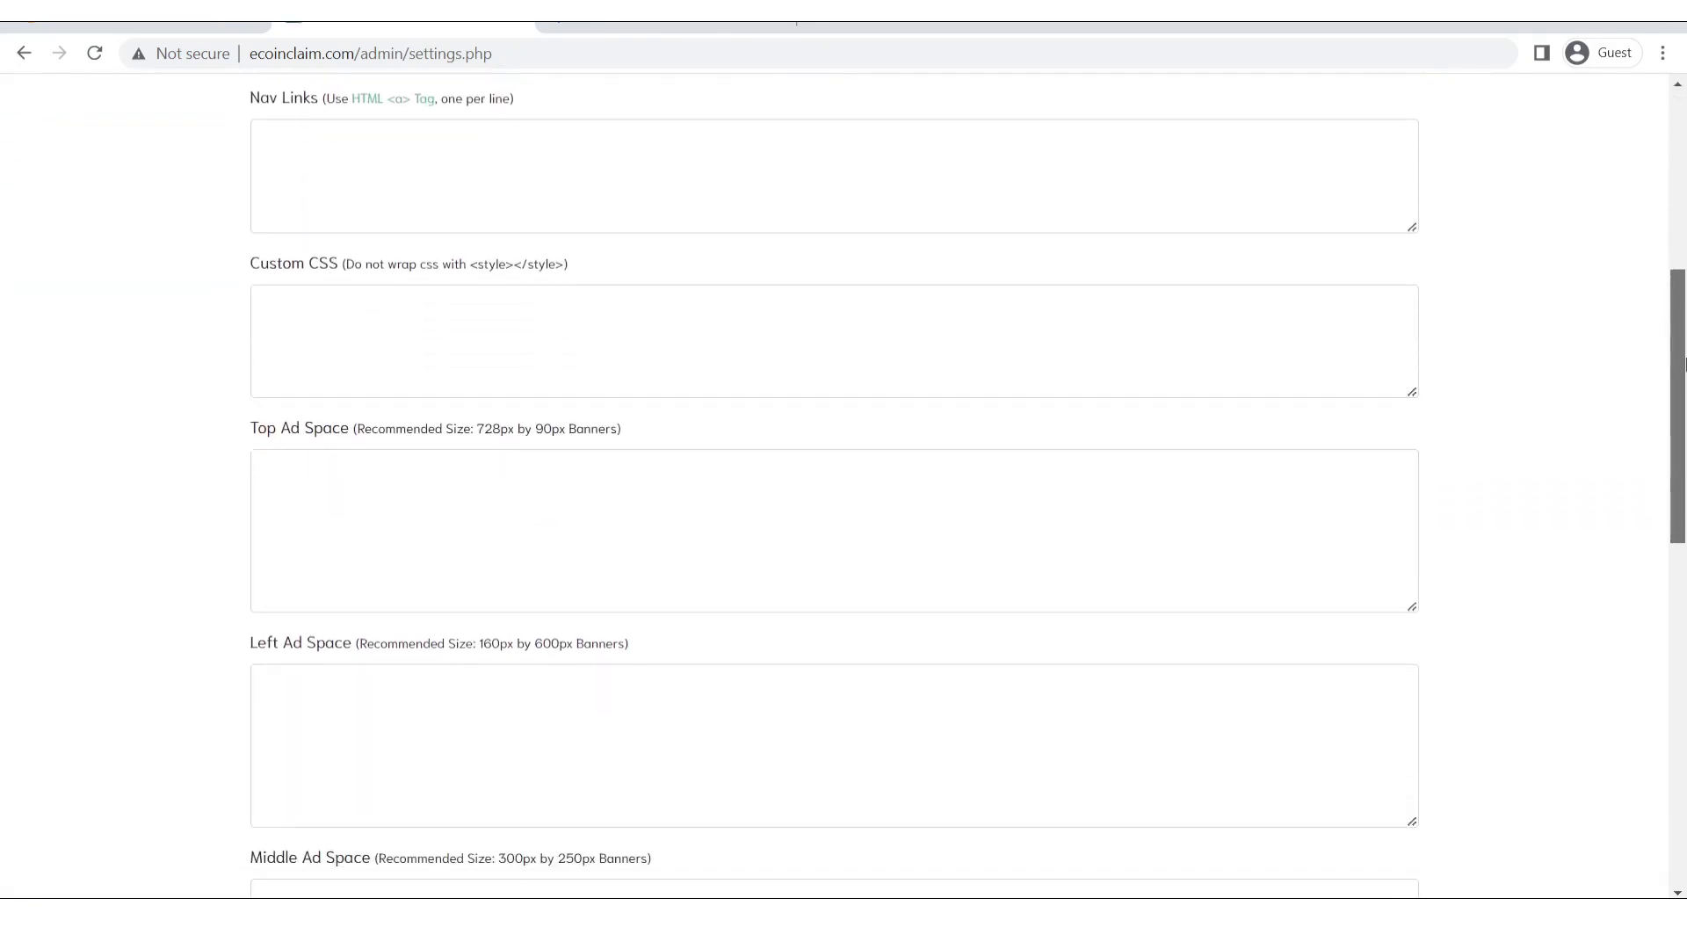
pyautogui.scroll(-4, 1684, 362)
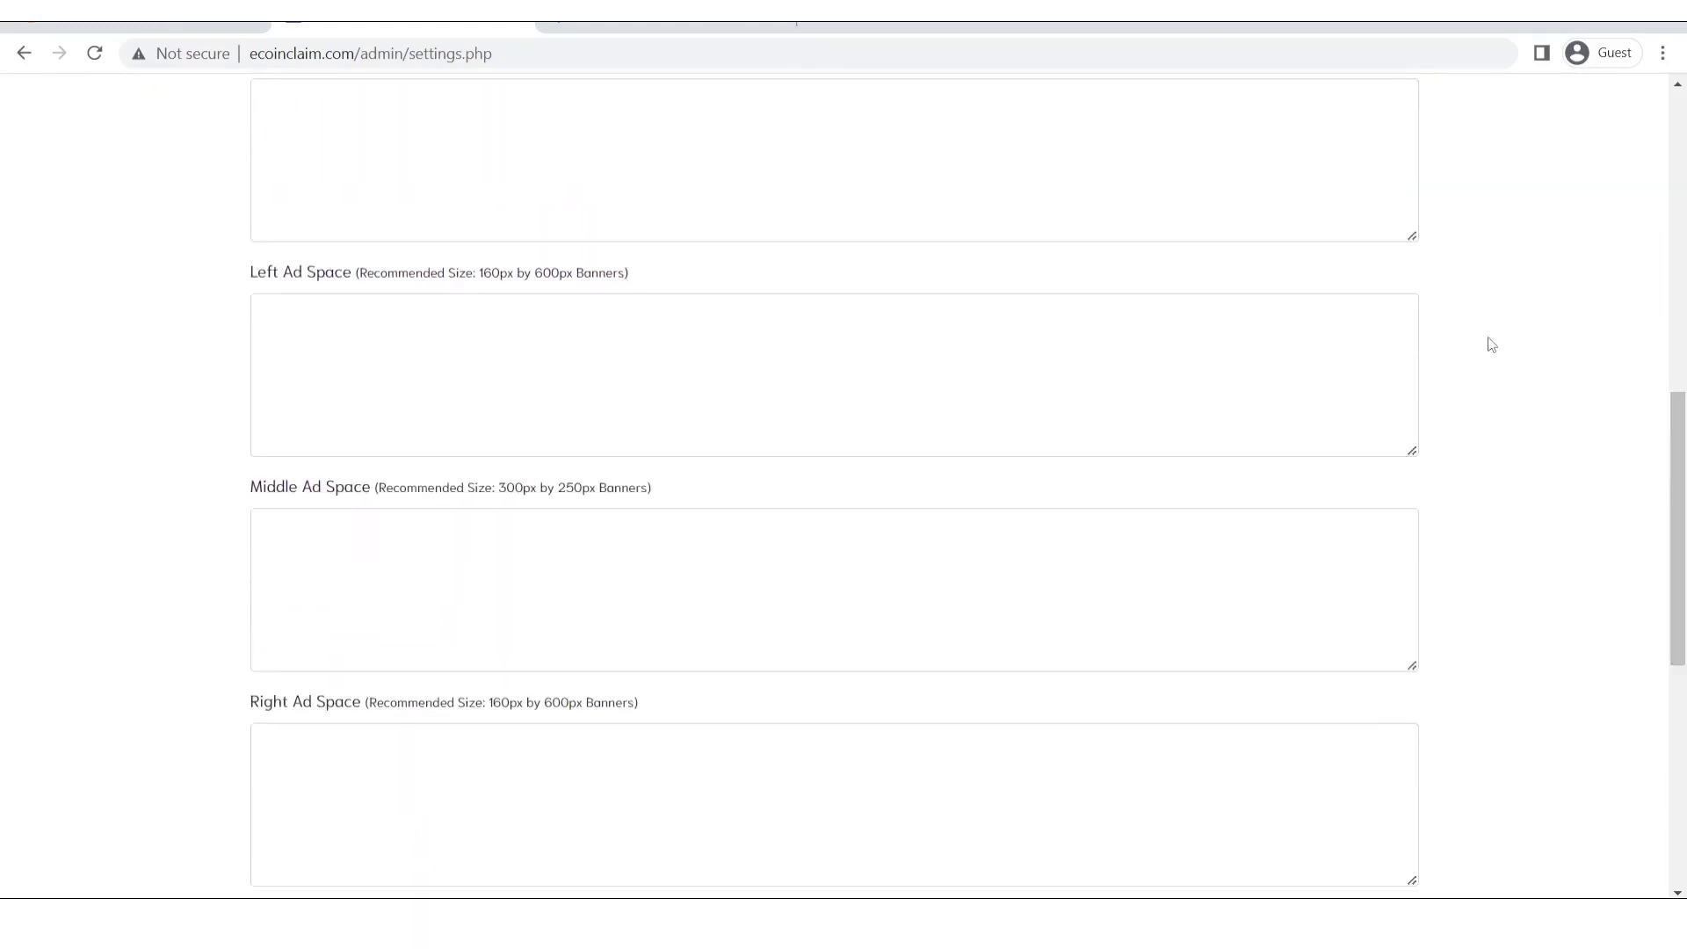
pyautogui.scroll(1, 1576, 374)
# Note the Top Ad Space's recommended 728x90 banner size and save the template unchanged.
pyautogui.moveTo(256, 156); pyautogui.dragTo(567, 161)
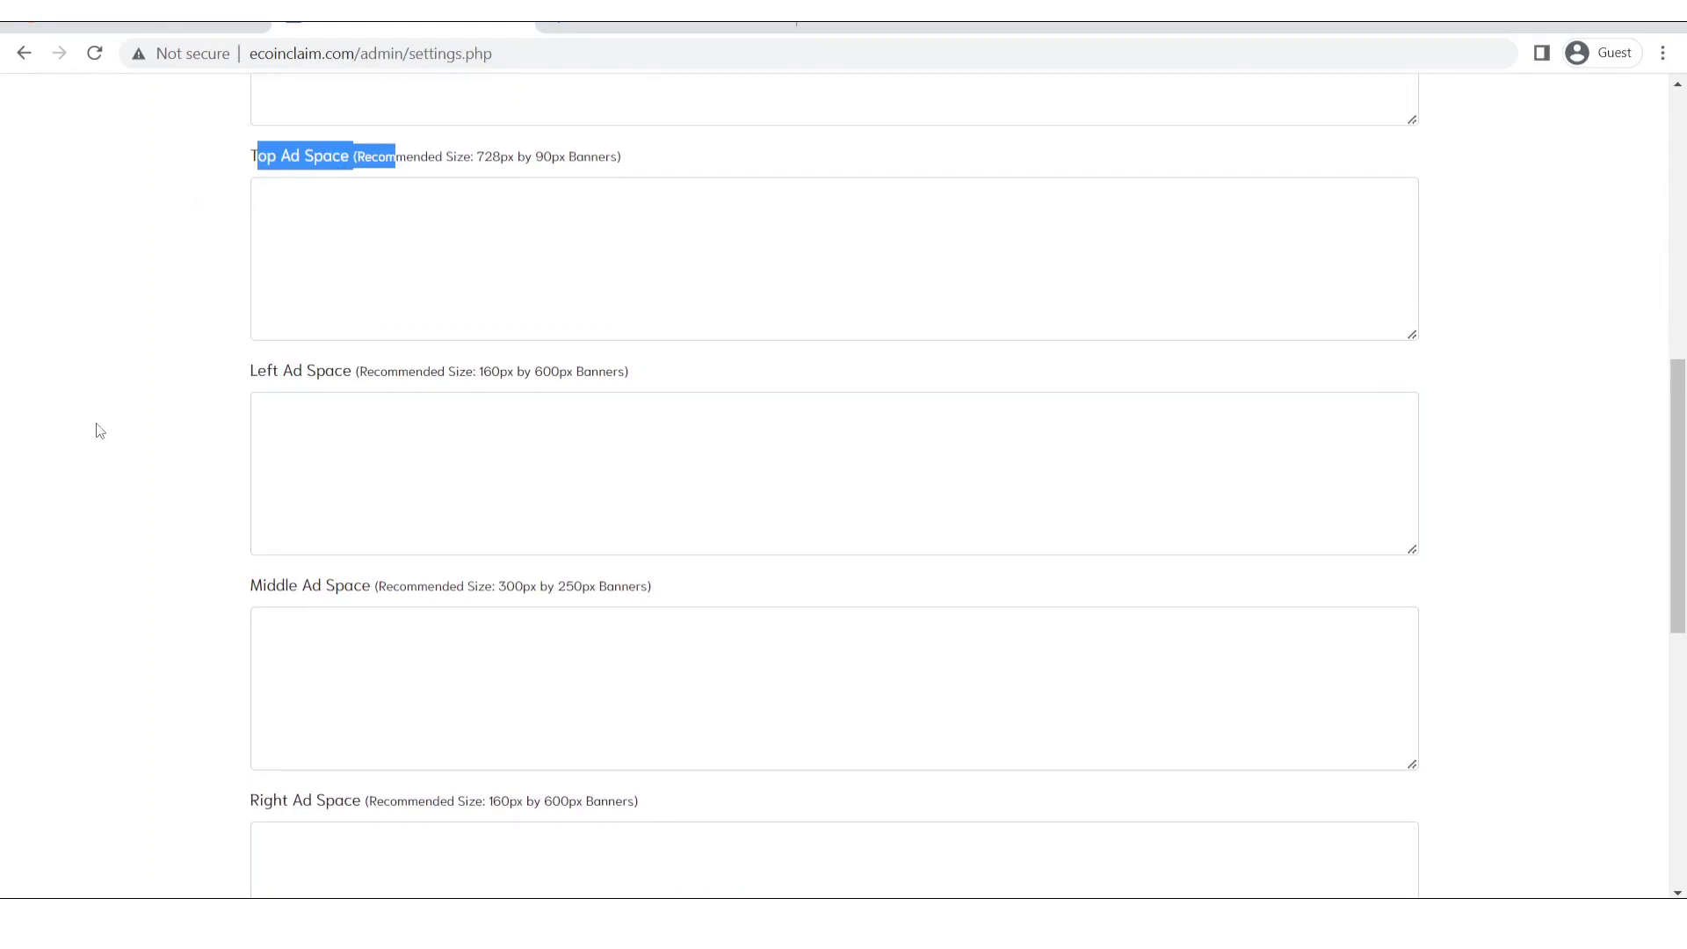
pyautogui.click(272, 210)
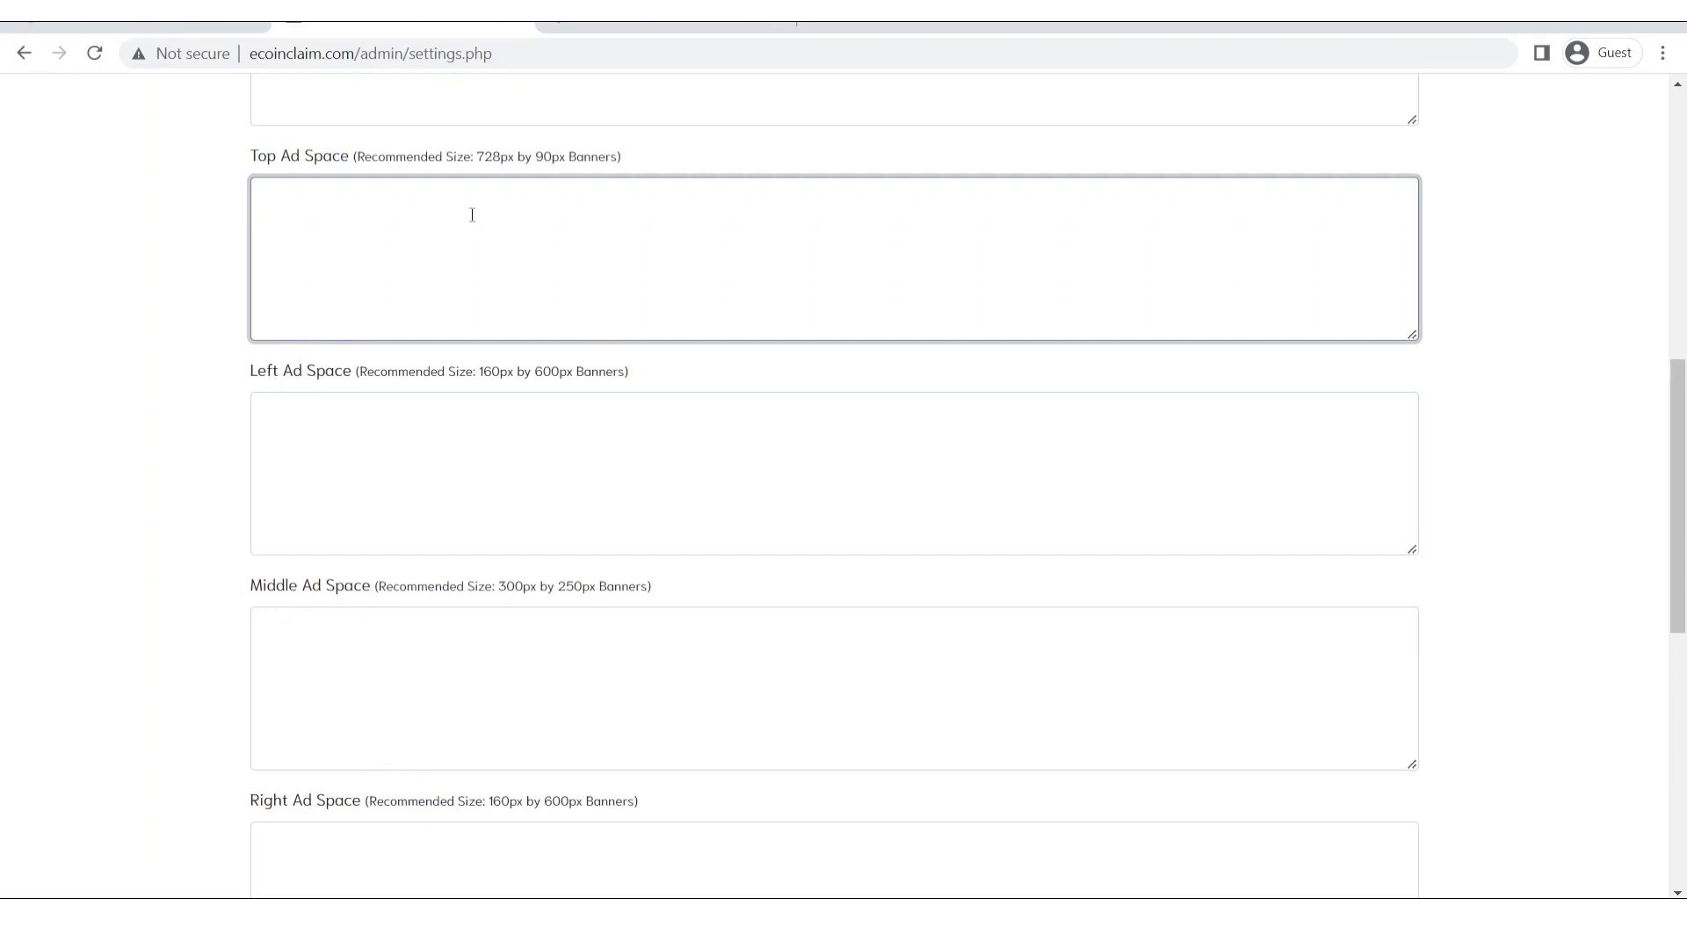
pyautogui.moveTo(476, 156); pyautogui.dragTo(563, 161)
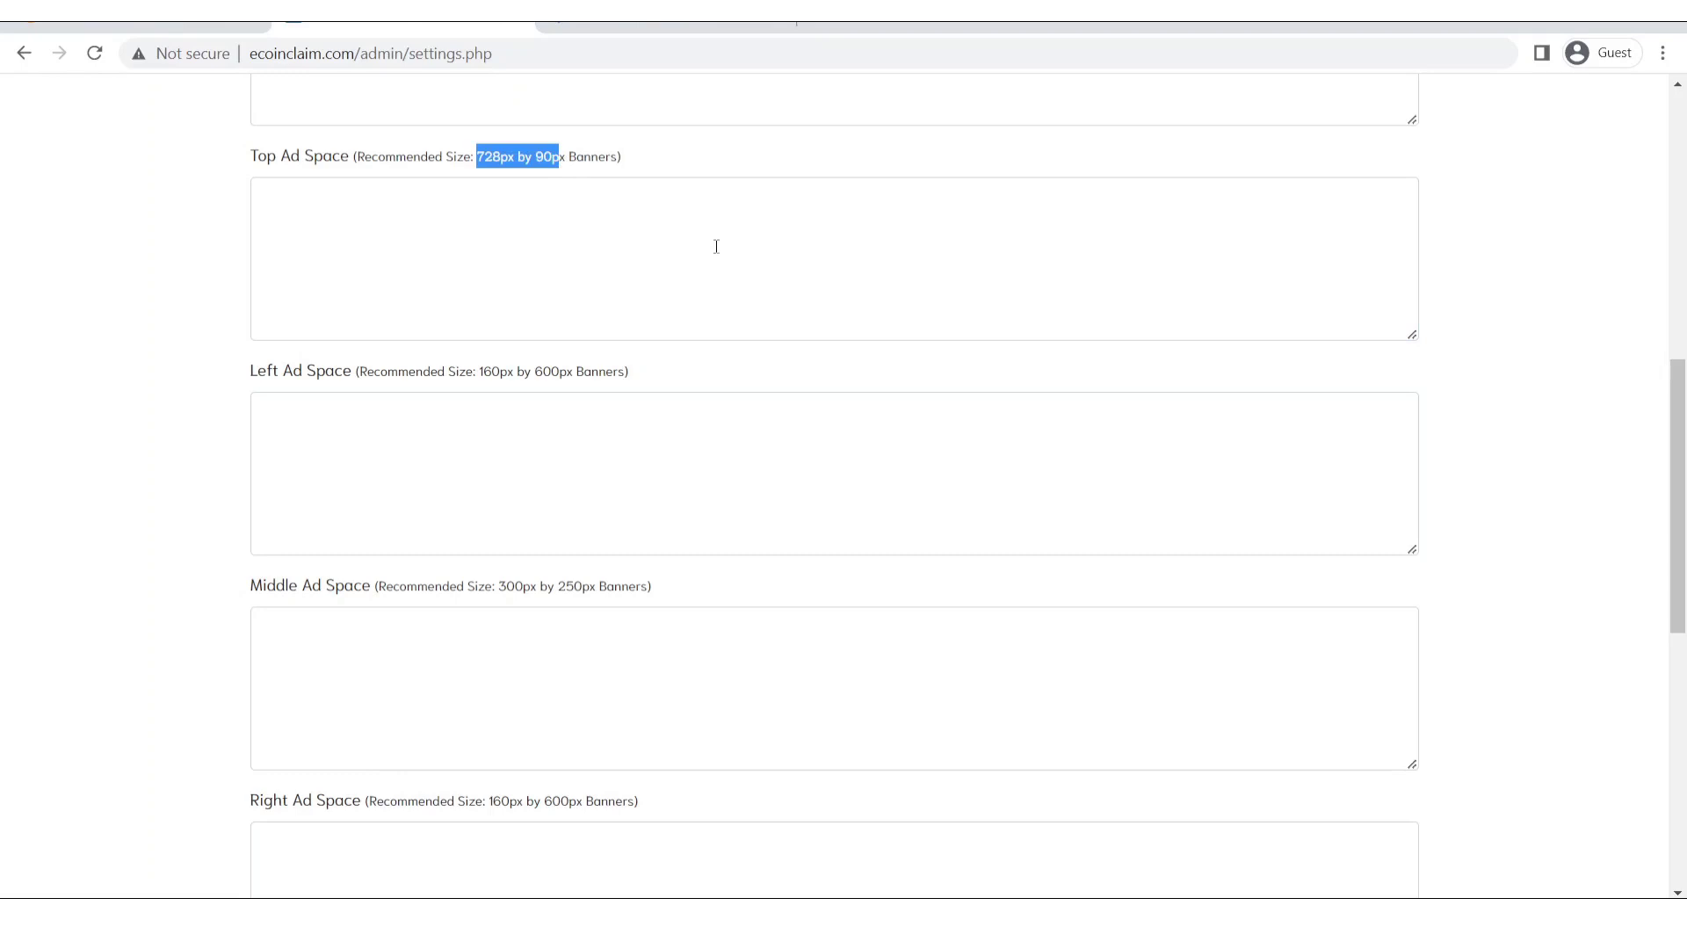
pyautogui.click(716, 245)
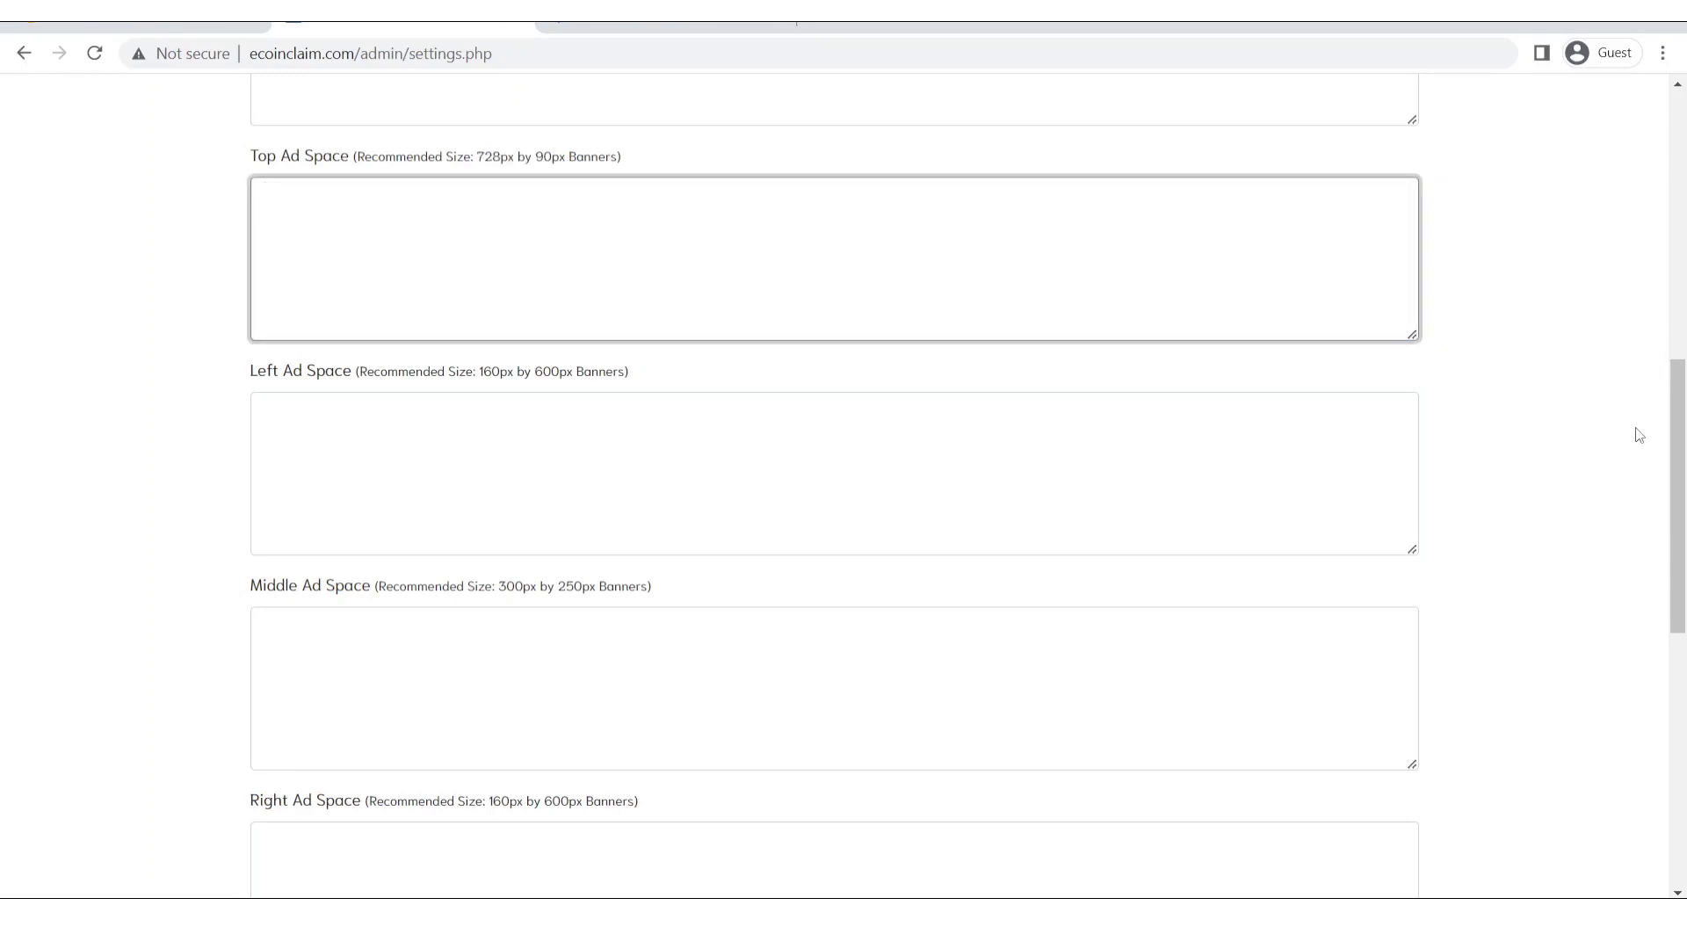
pyautogui.moveTo(1682, 422); pyautogui.dragTo(1683, 655)
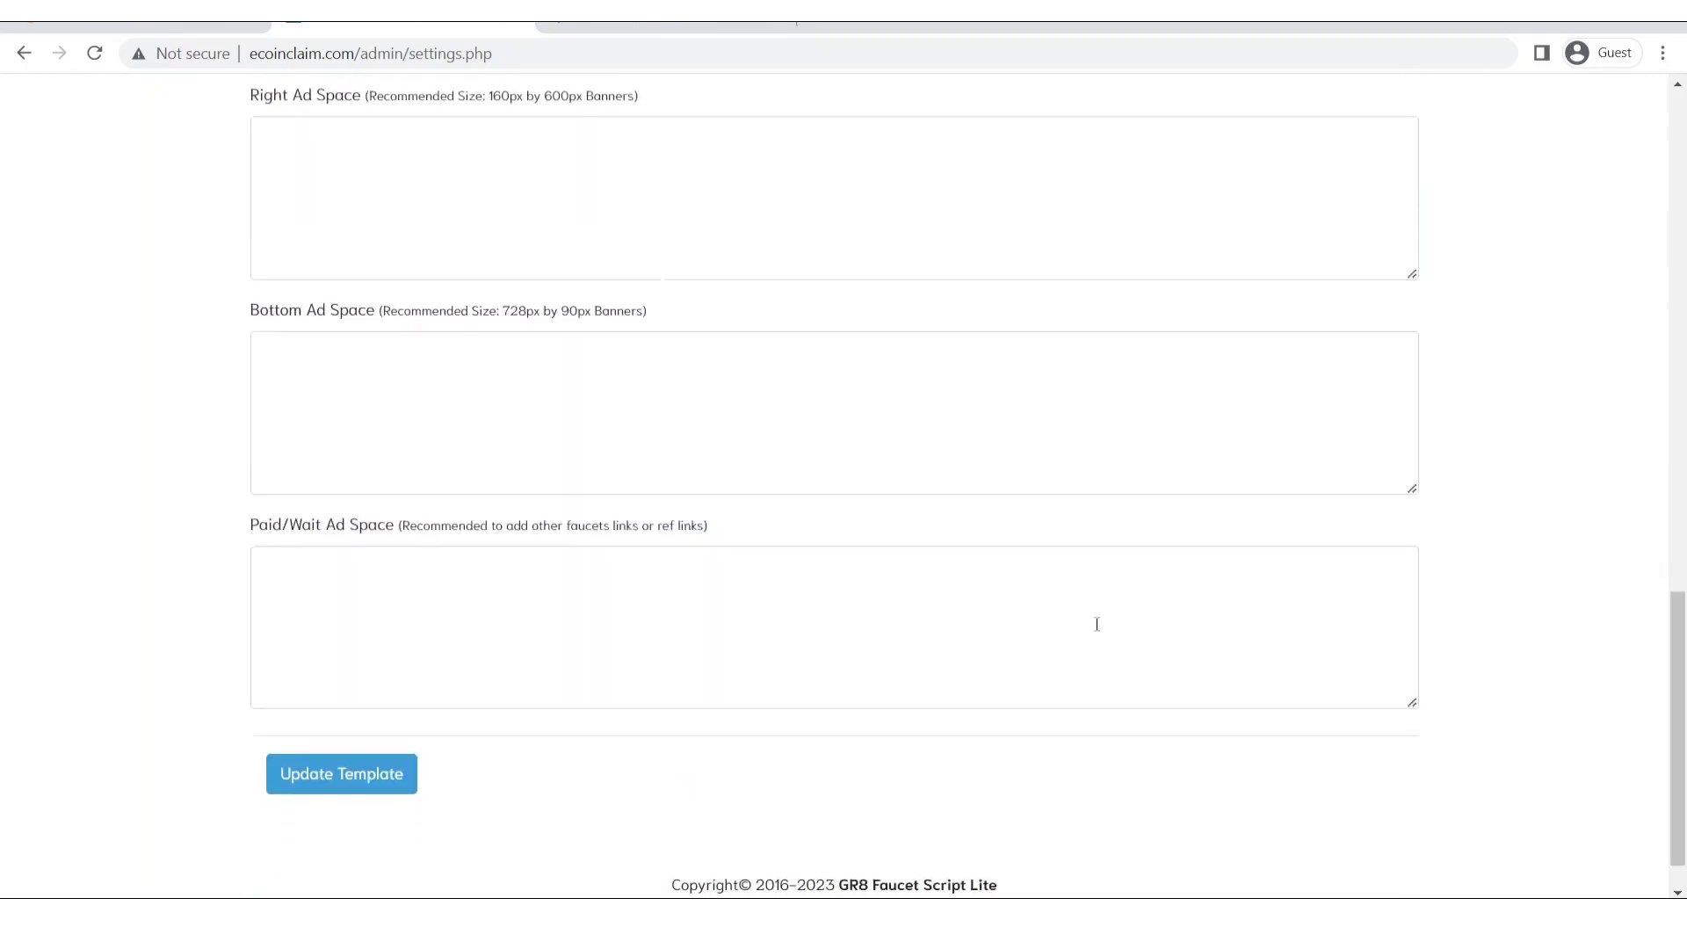
pyautogui.click(320, 790)
pyautogui.scroll(10, 1639, 501)
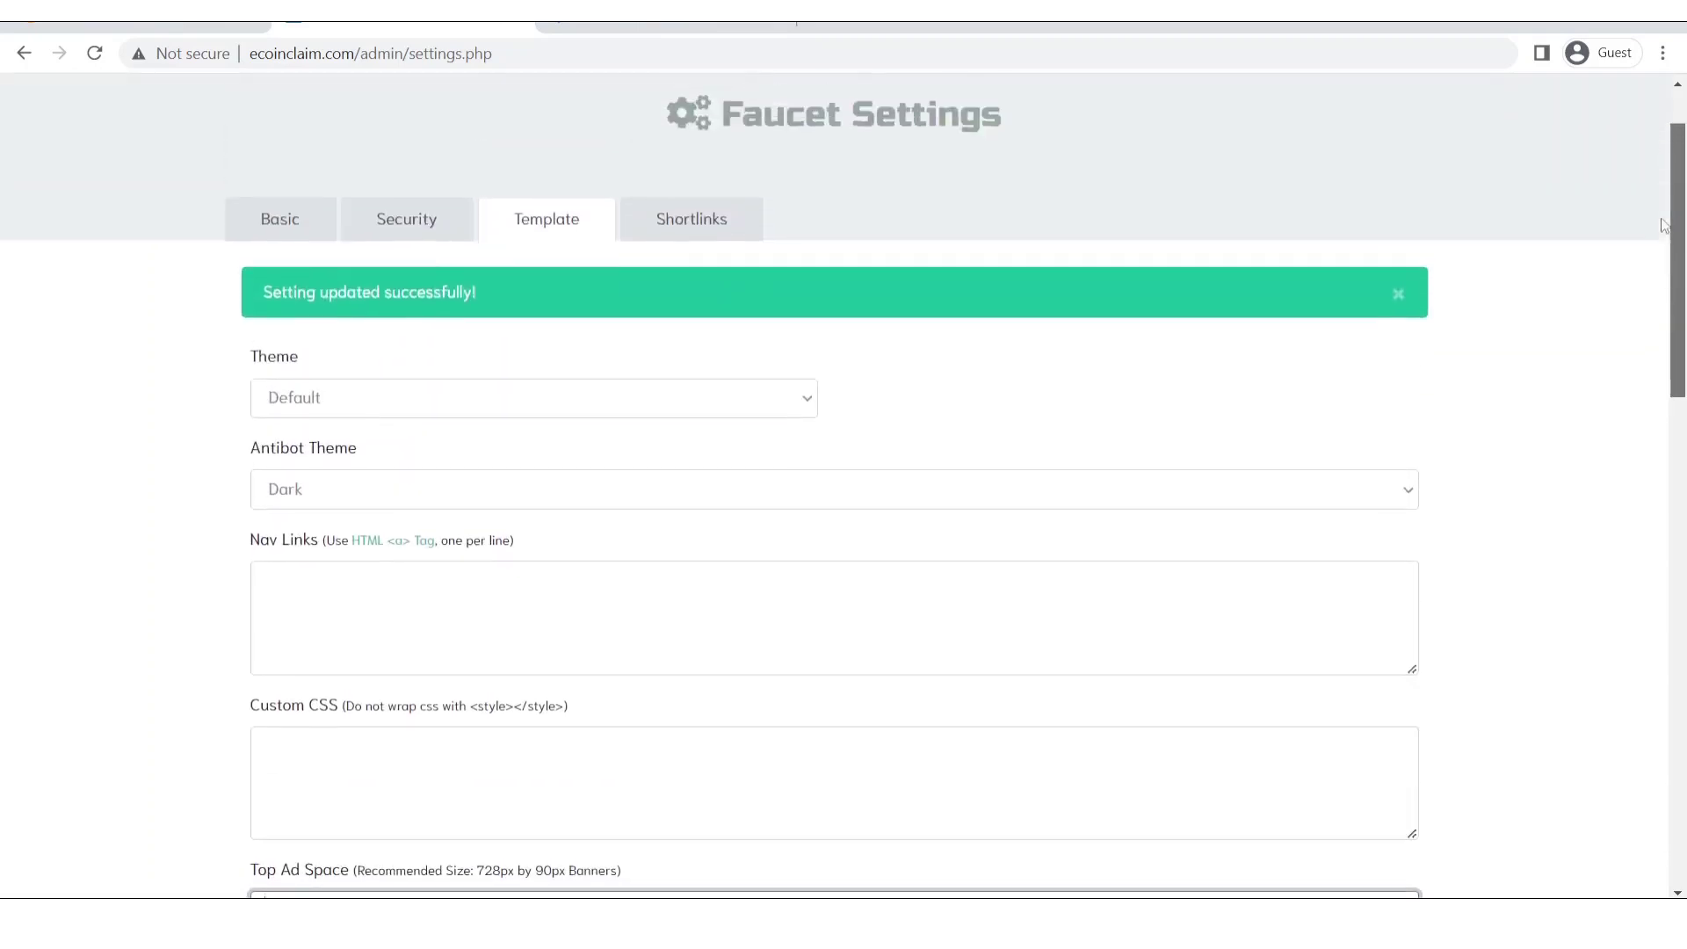
pyautogui.scroll(1, 1662, 218)
# Pick Sandstone instead of Minty as faucet theme, keep antibot theme Dark, and update the template.
pyautogui.click(537, 499)
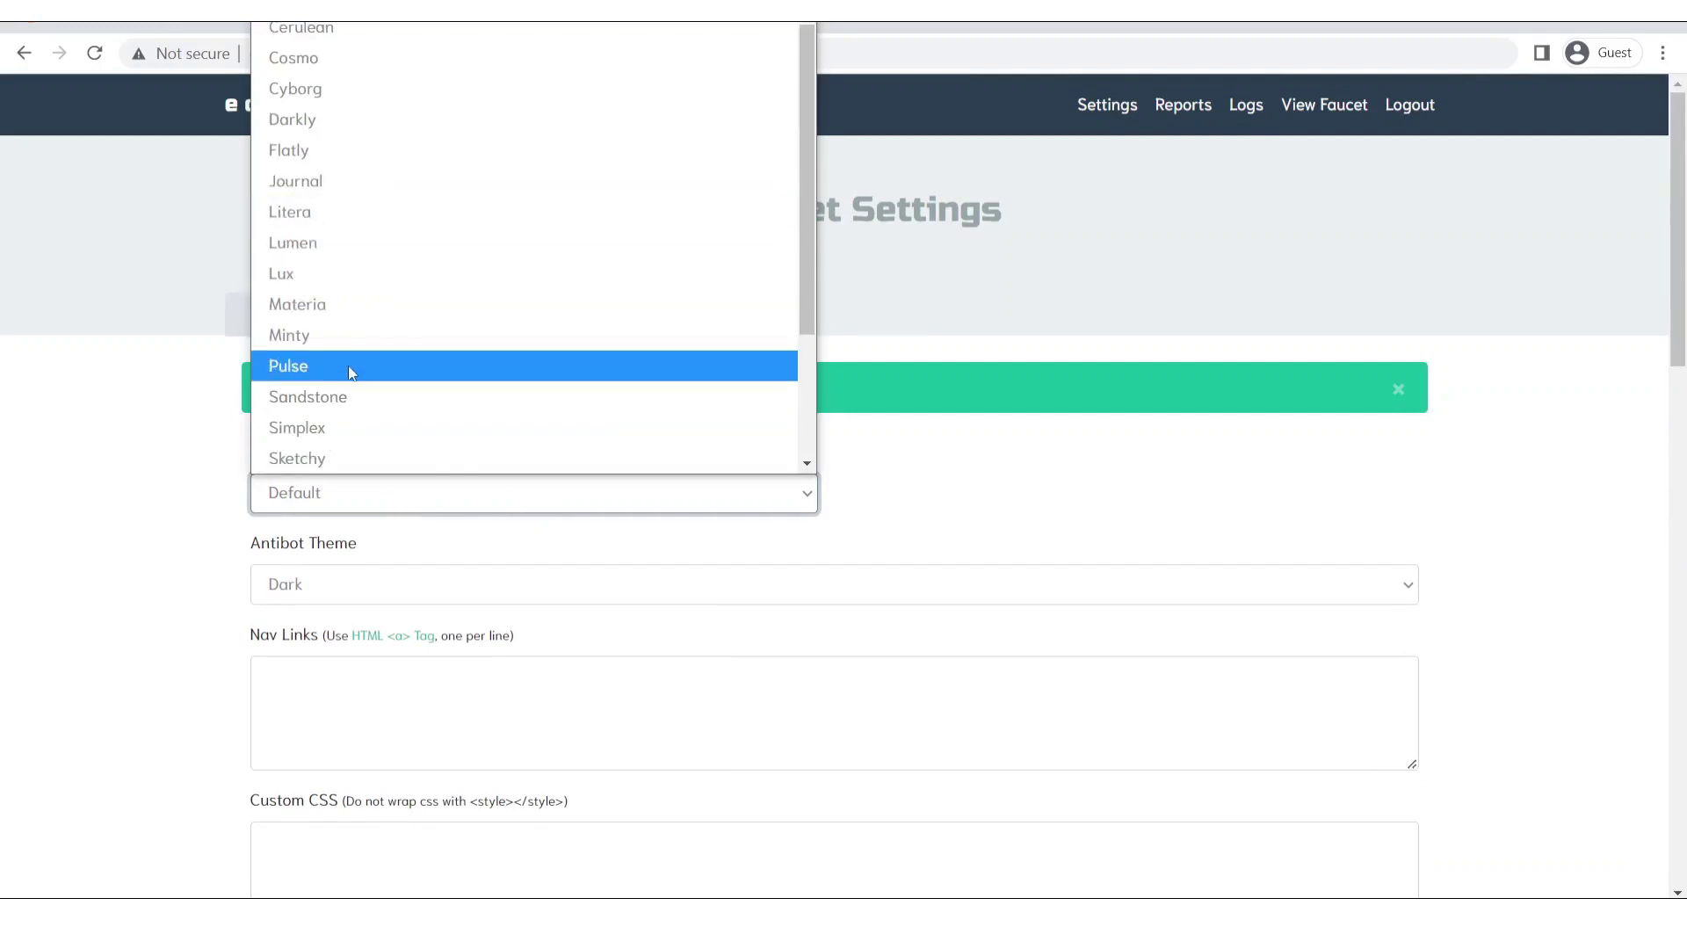
pyautogui.click(351, 335)
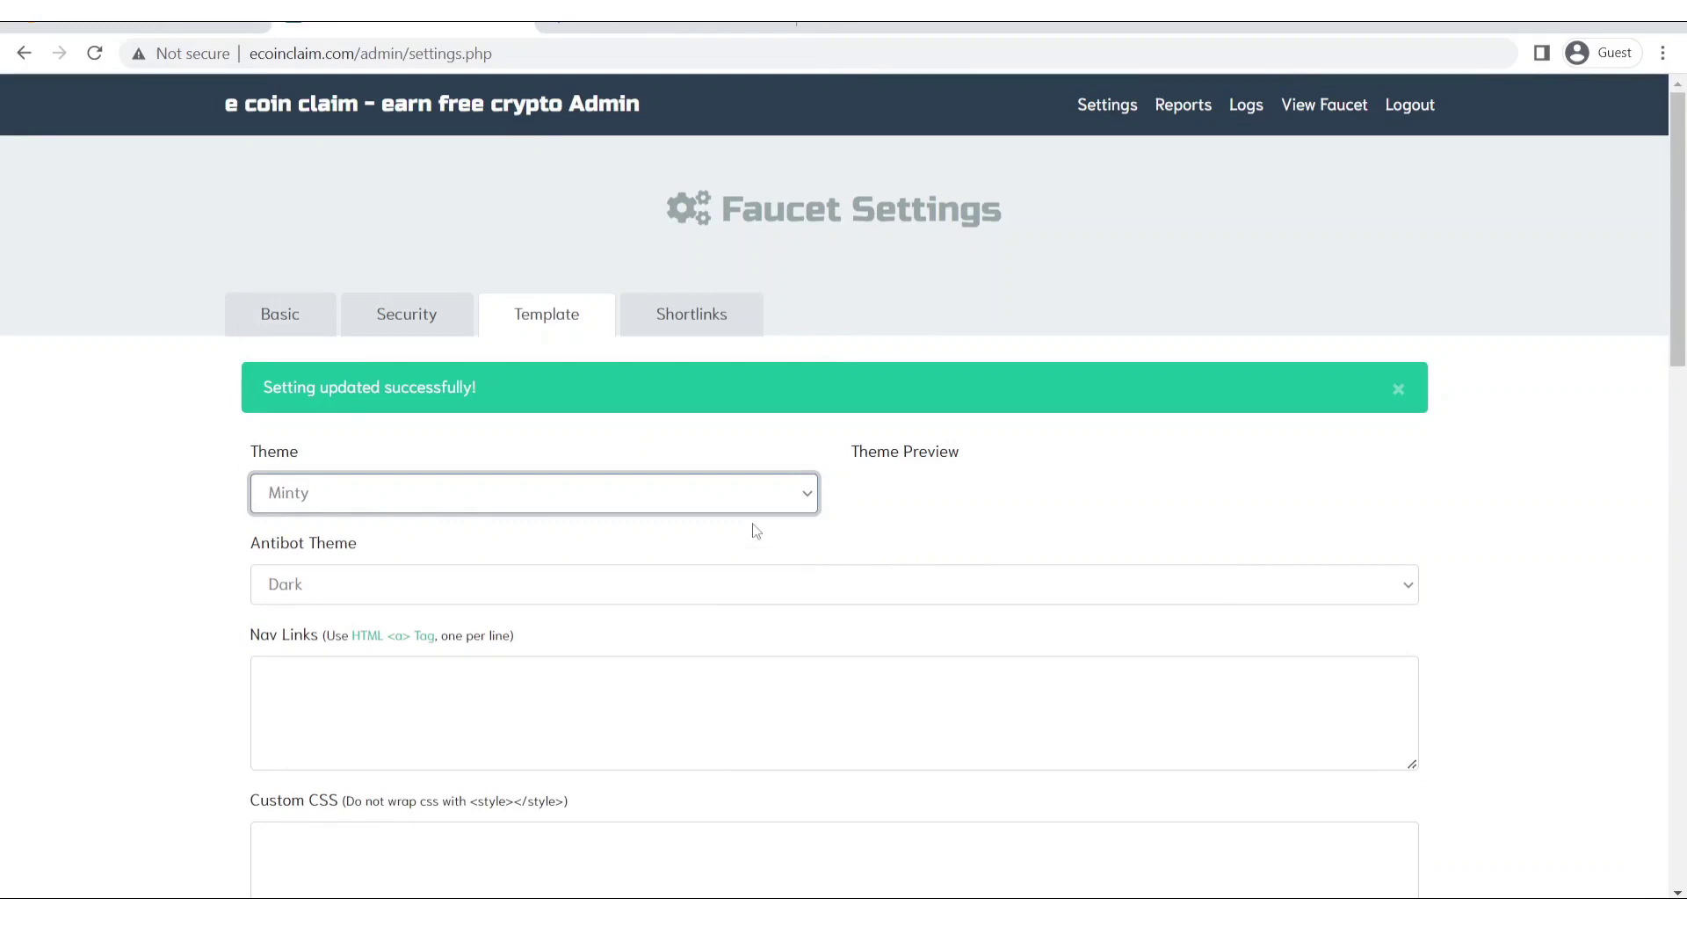
pyautogui.click(768, 491)
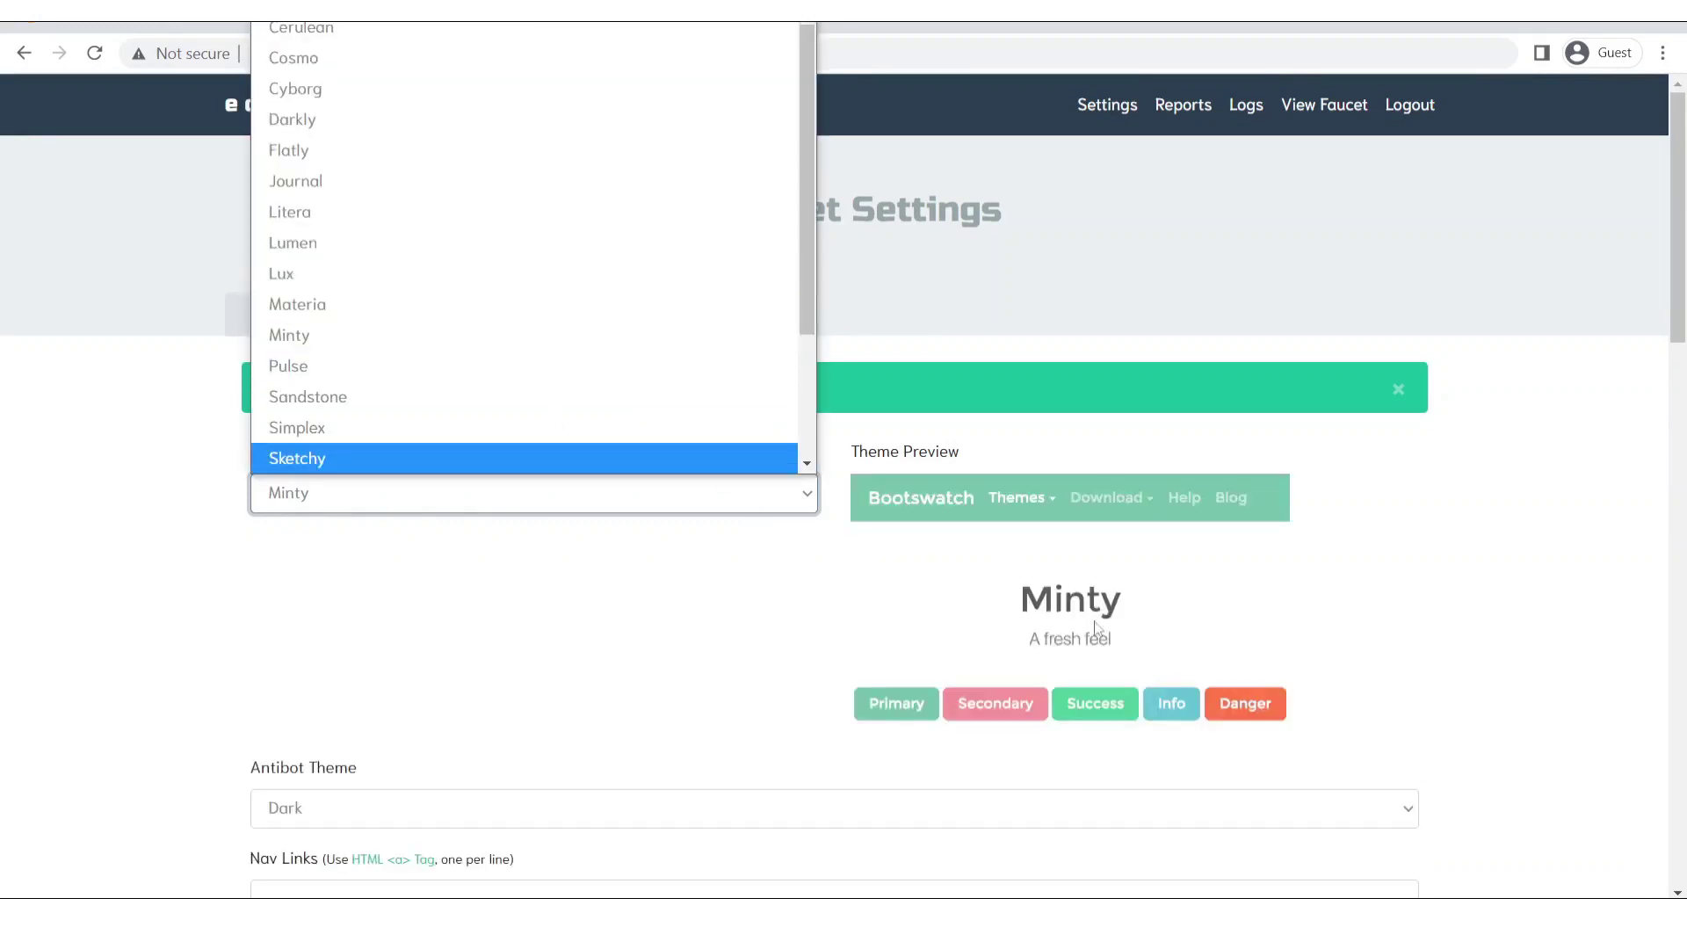
pyautogui.click(530, 396)
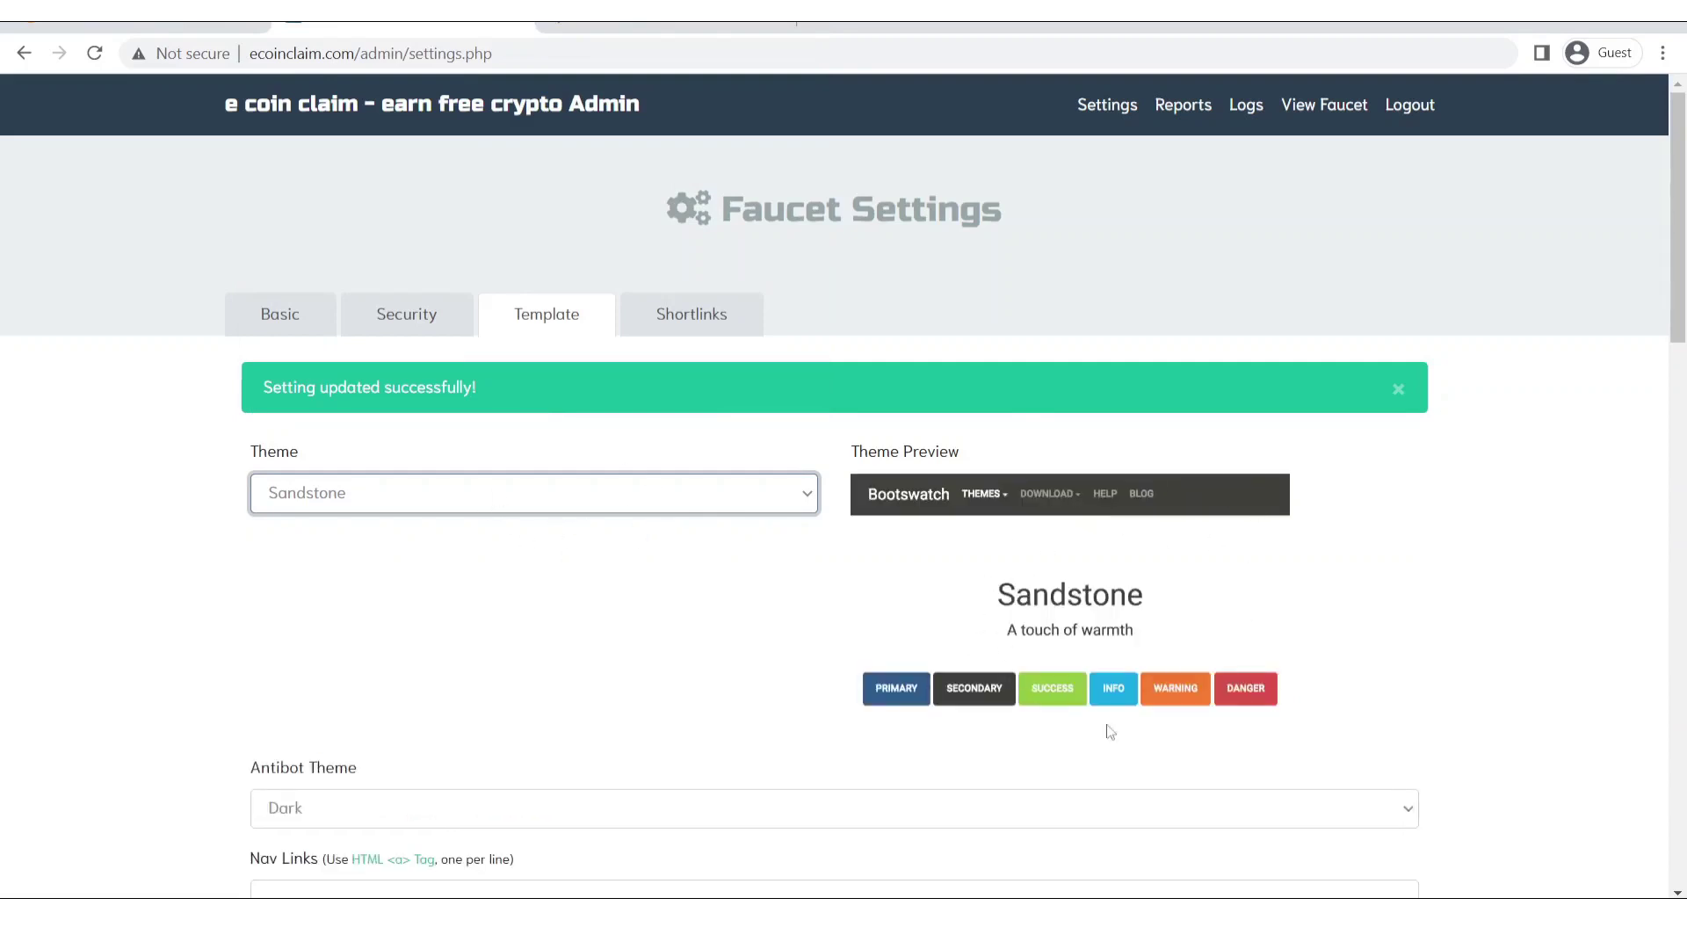
pyautogui.scroll(-3, 1532, 474)
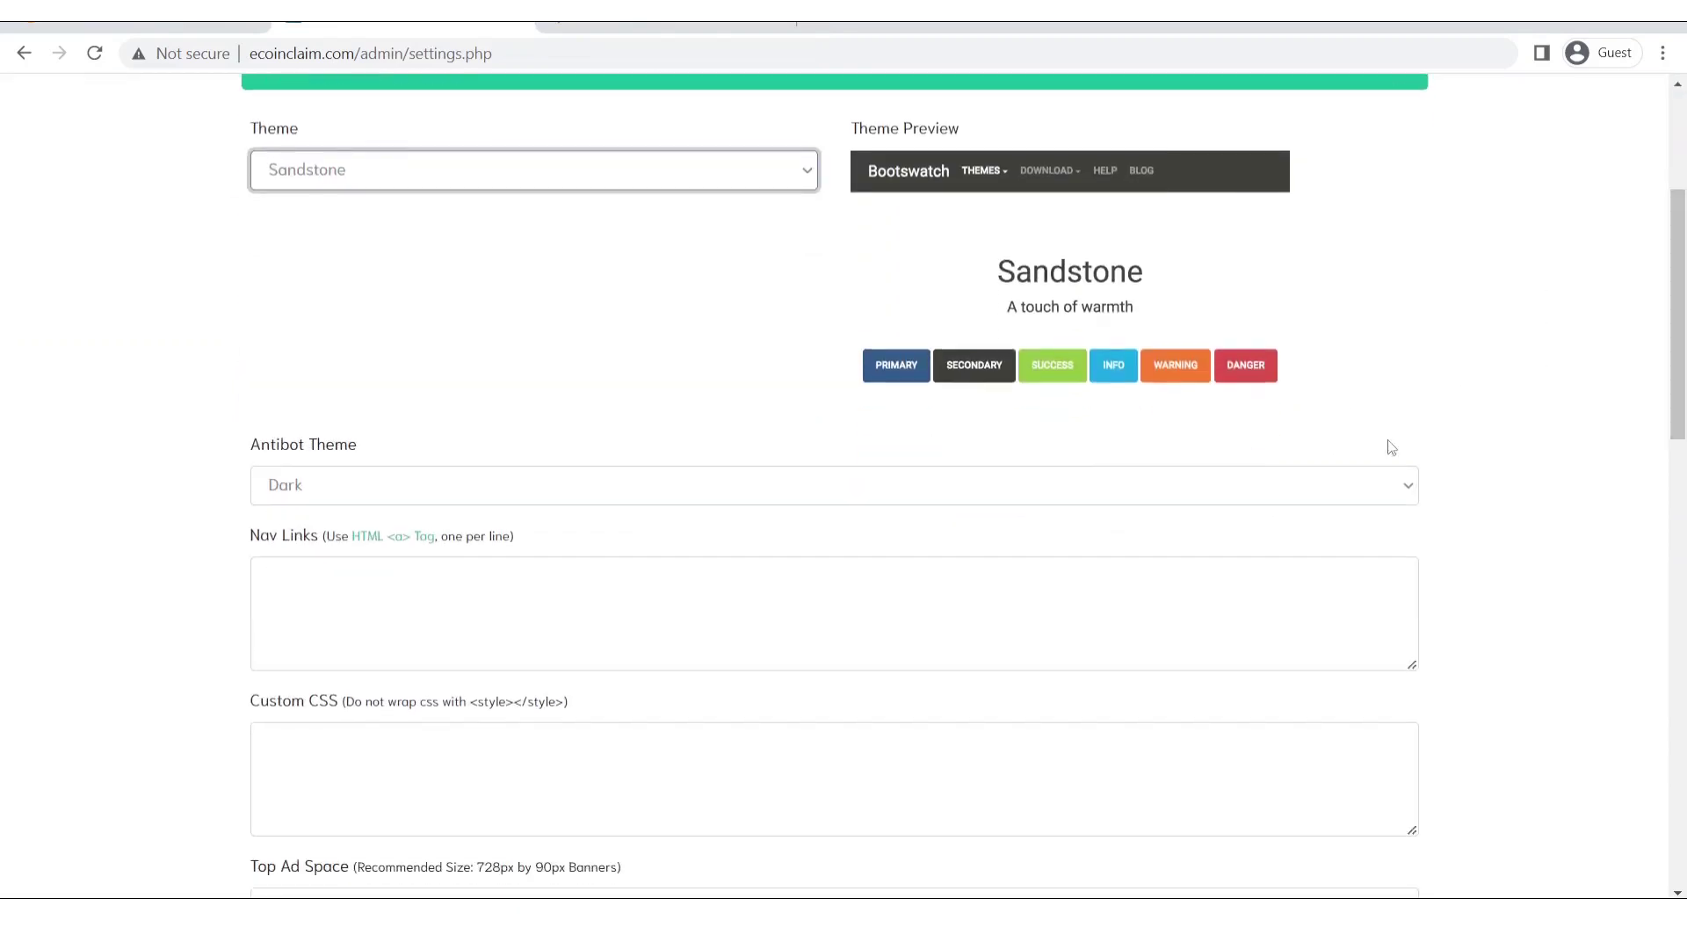
pyautogui.click(997, 497)
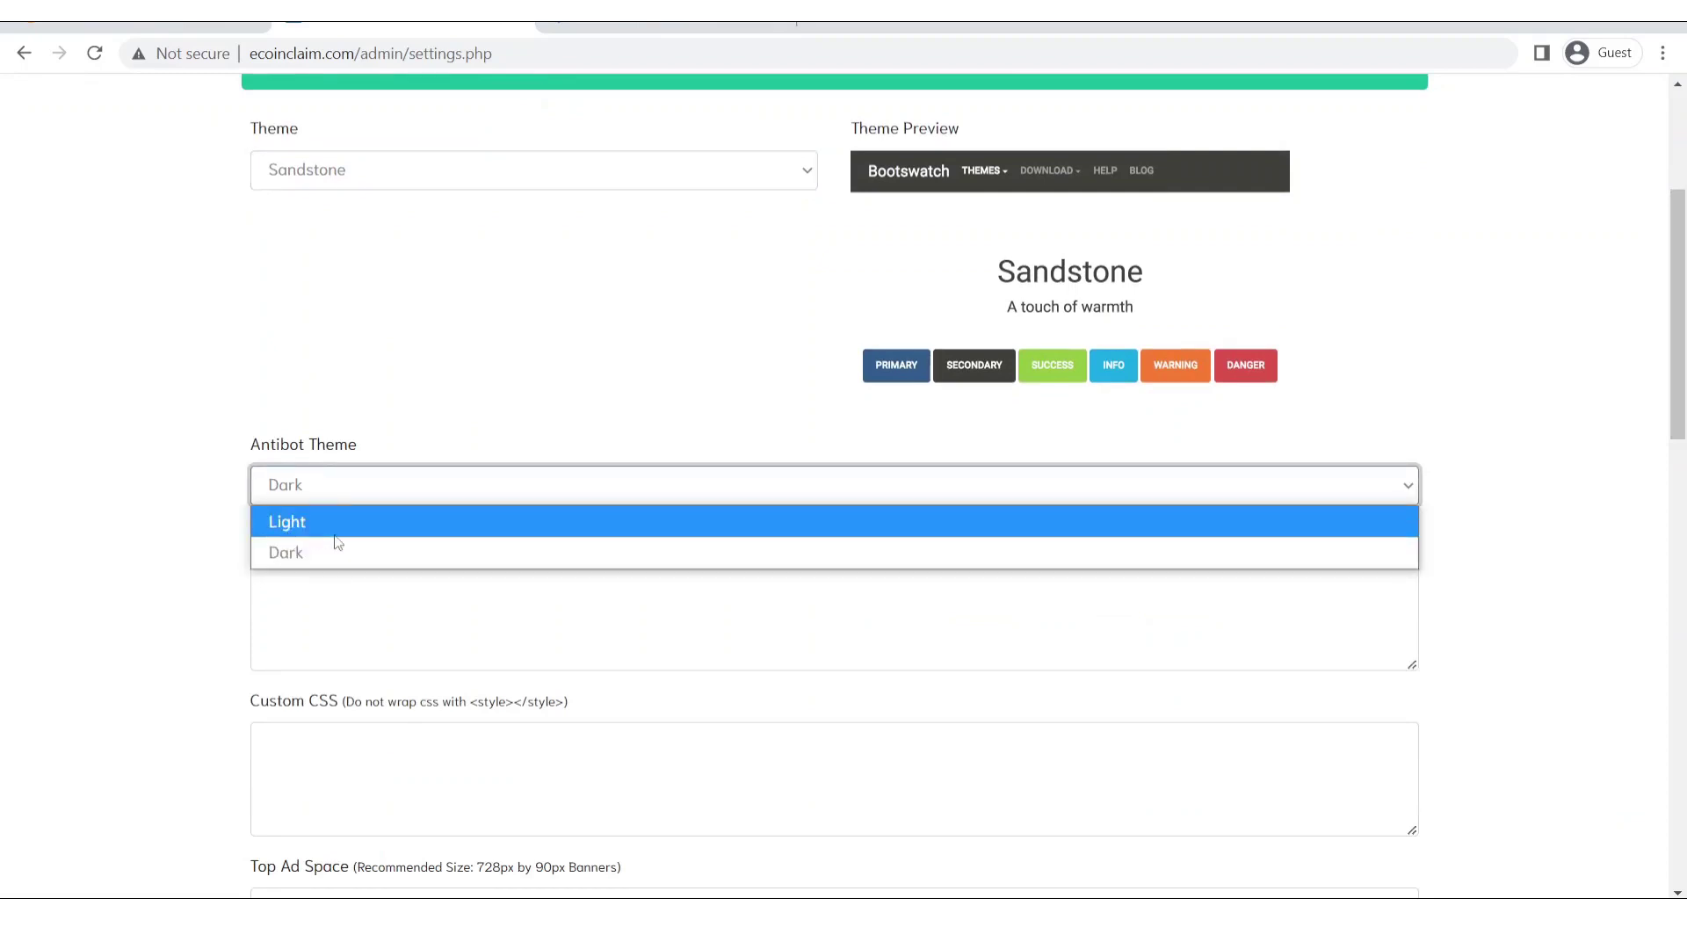
pyautogui.moveTo(1682, 428); pyautogui.dragTo(1681, 873)
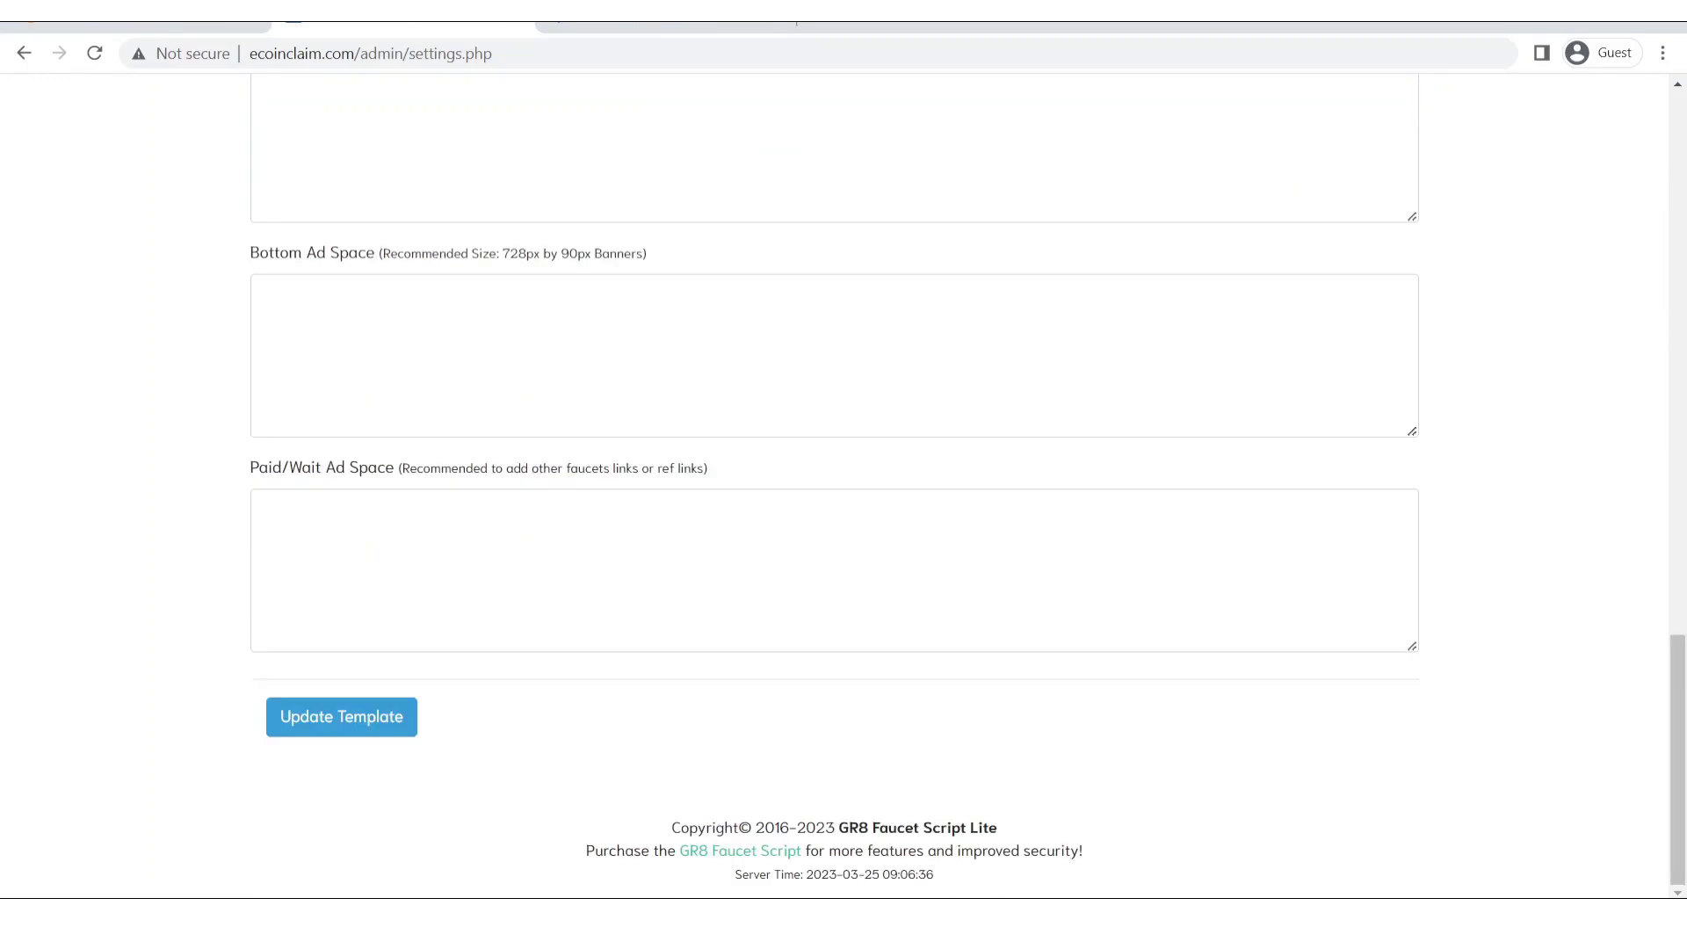
pyautogui.click(312, 713)
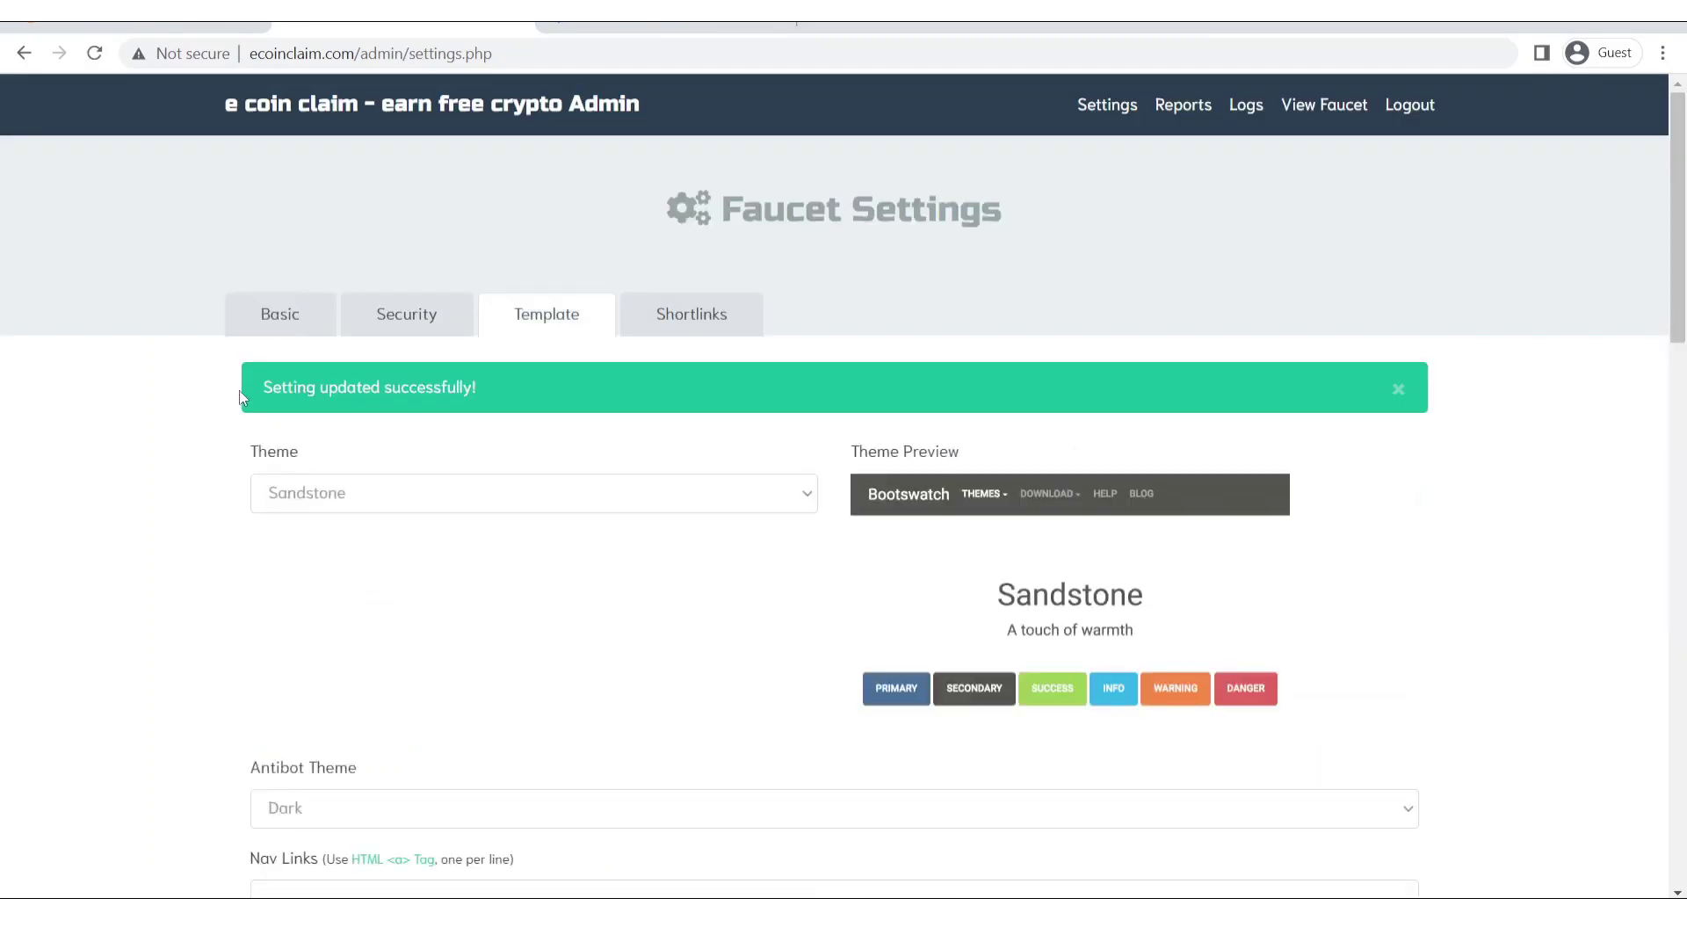
# Look over the live faucet claim page, then return to the admin settings tab.
pyautogui.moveTo(245, 390); pyautogui.dragTo(622, 366)
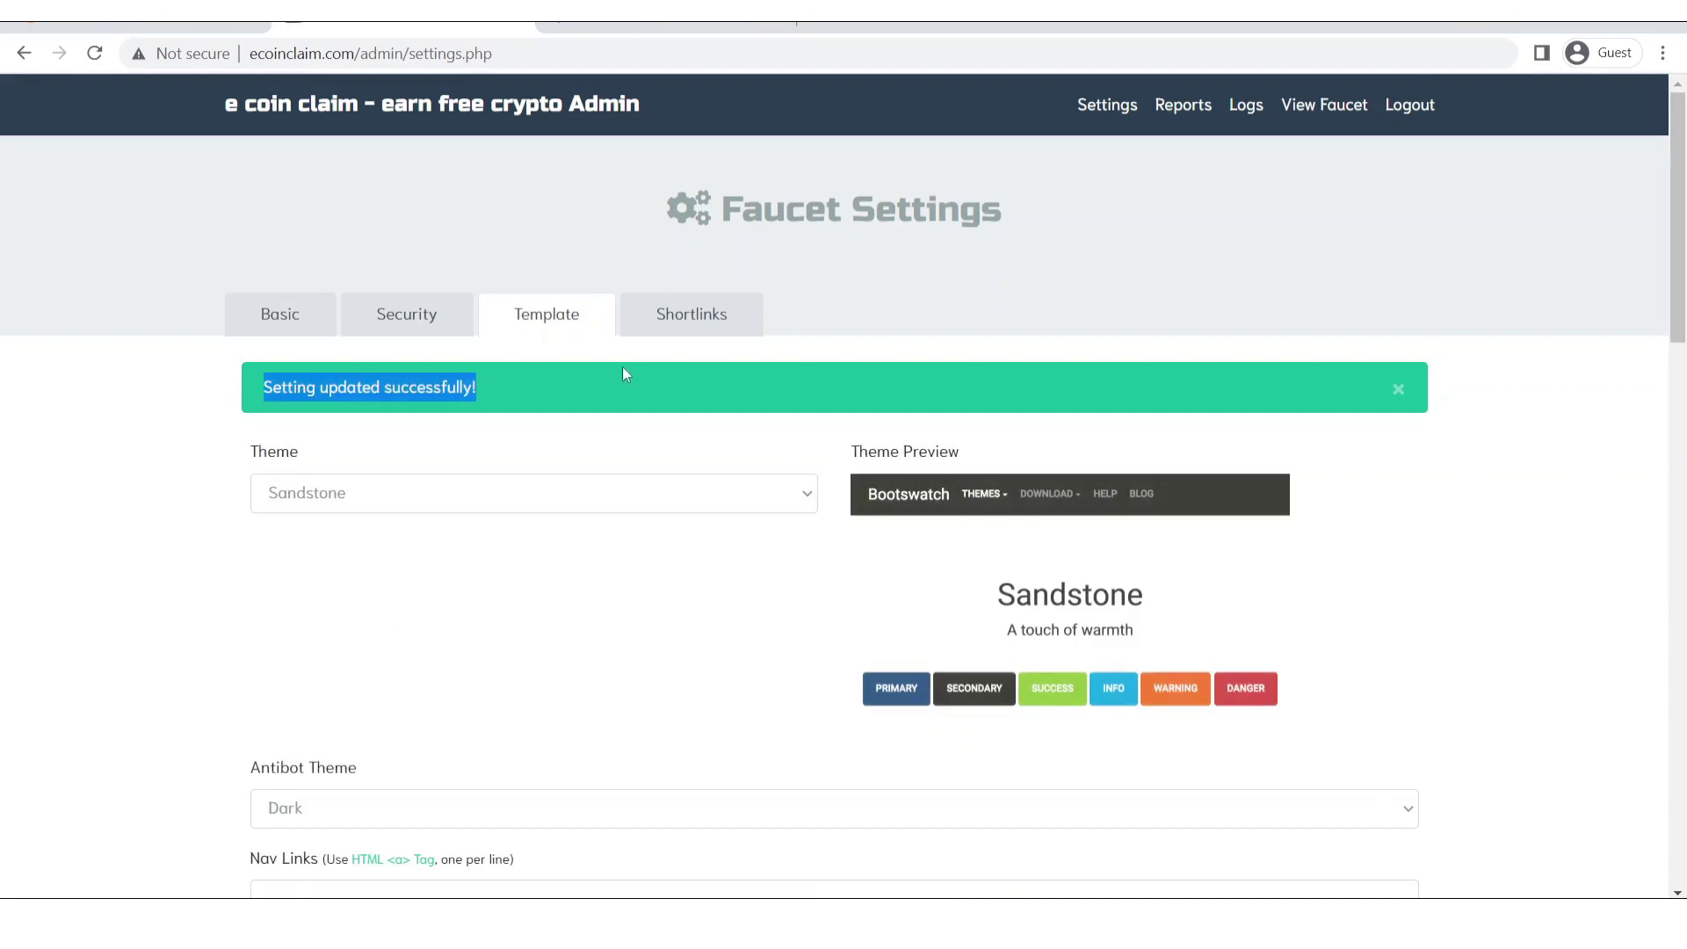
pyautogui.click(159, 19)
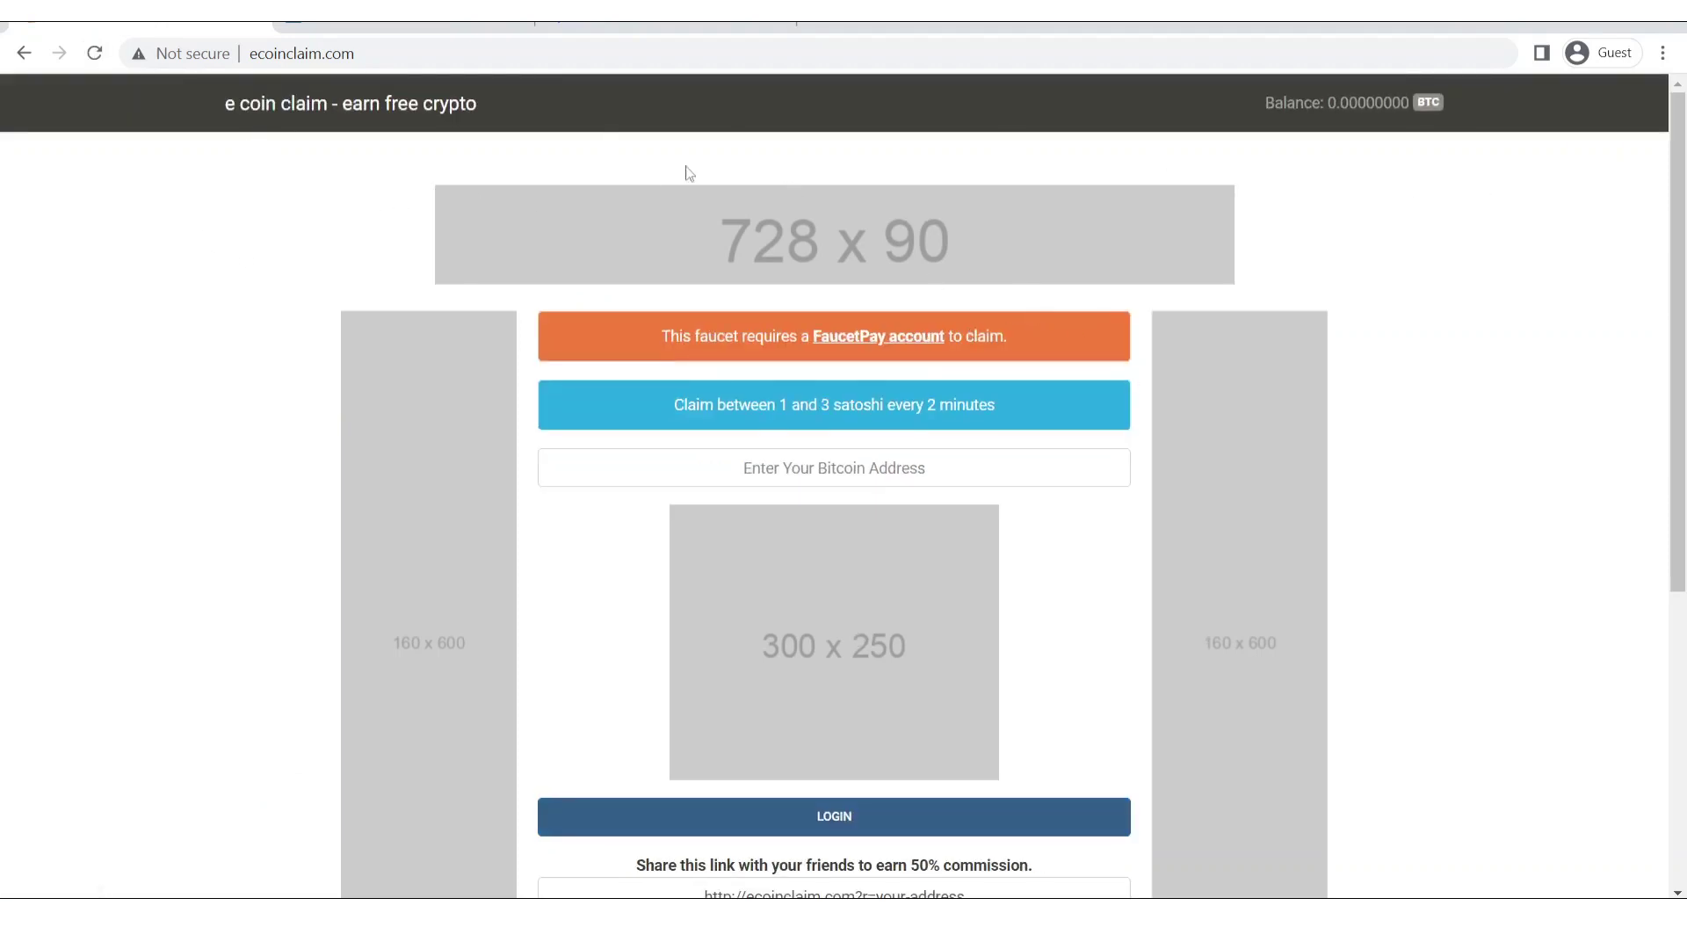
pyautogui.moveTo(1678, 536); pyautogui.dragTo(1682, 830)
pyautogui.scroll(6, 1678, 510)
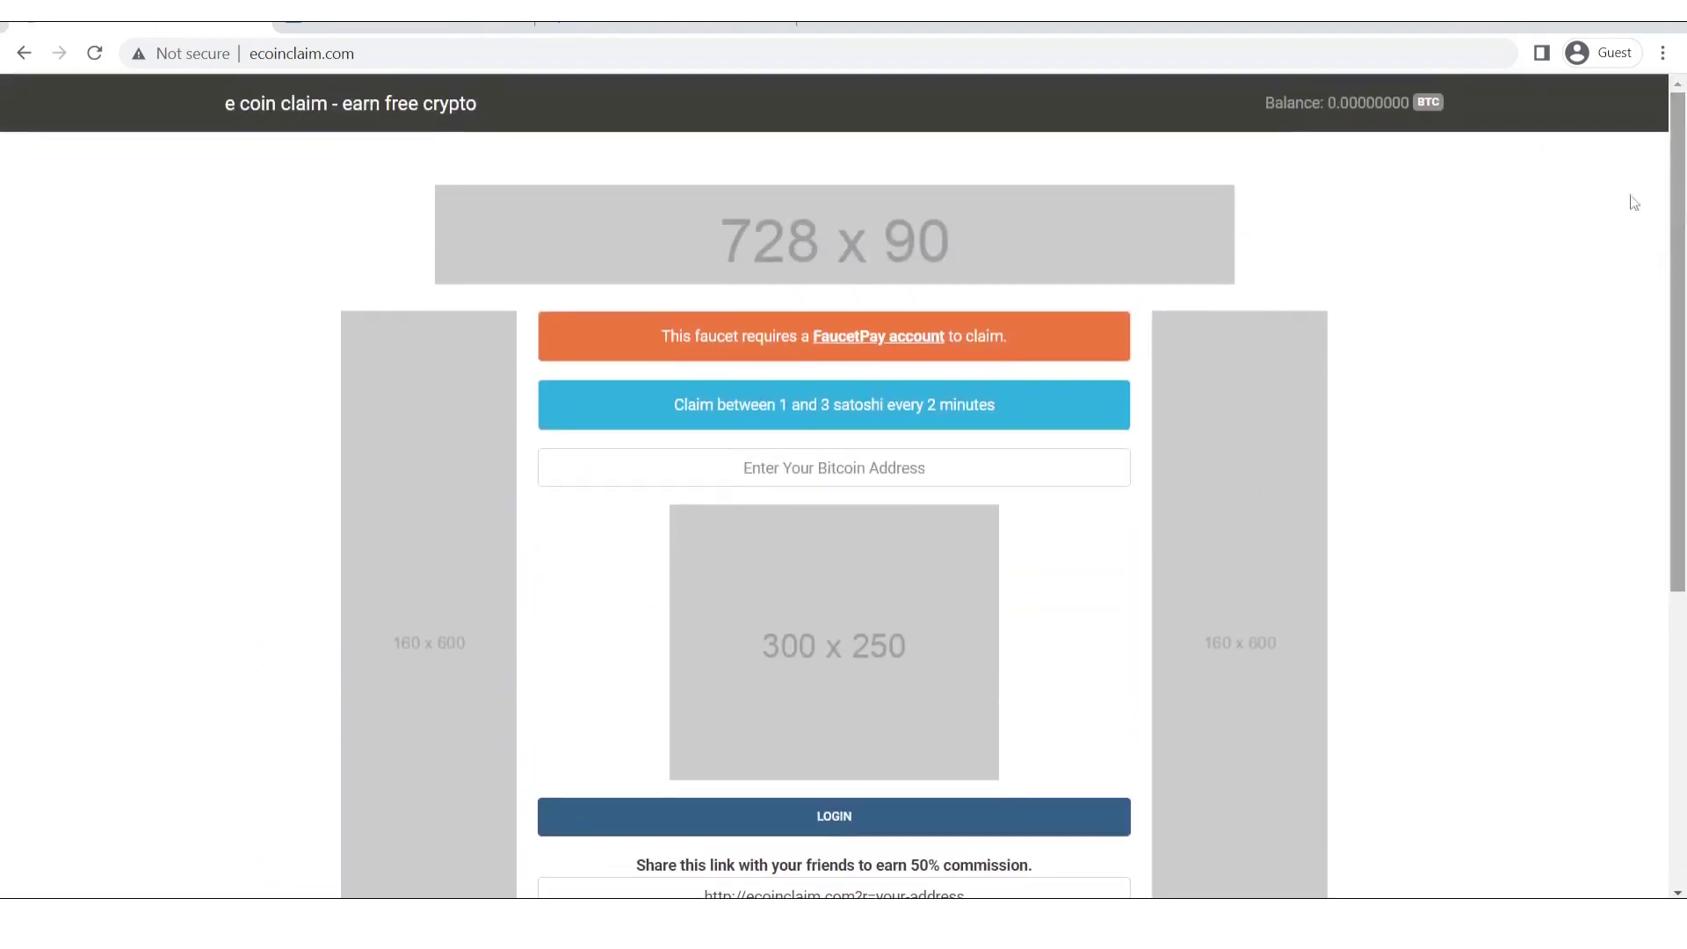
pyautogui.click(667, 26)
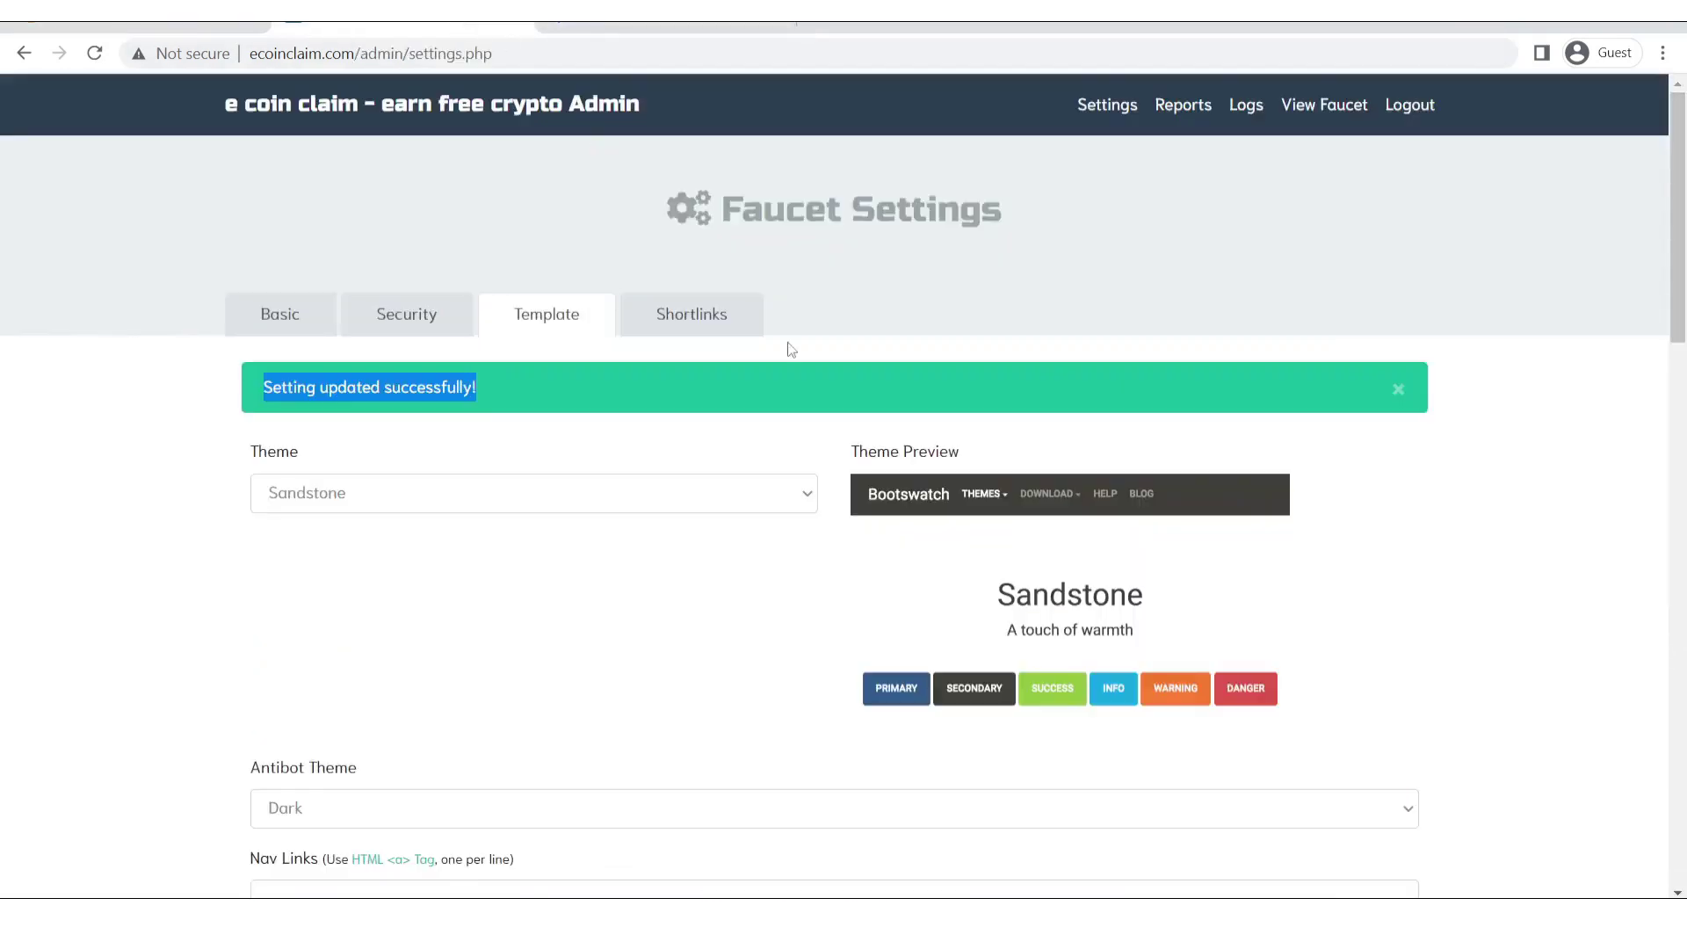
# Show the Shortlinks list, briefly visiting the clks.pro site, and focus lanza.me's API Key.
pyautogui.click(715, 317)
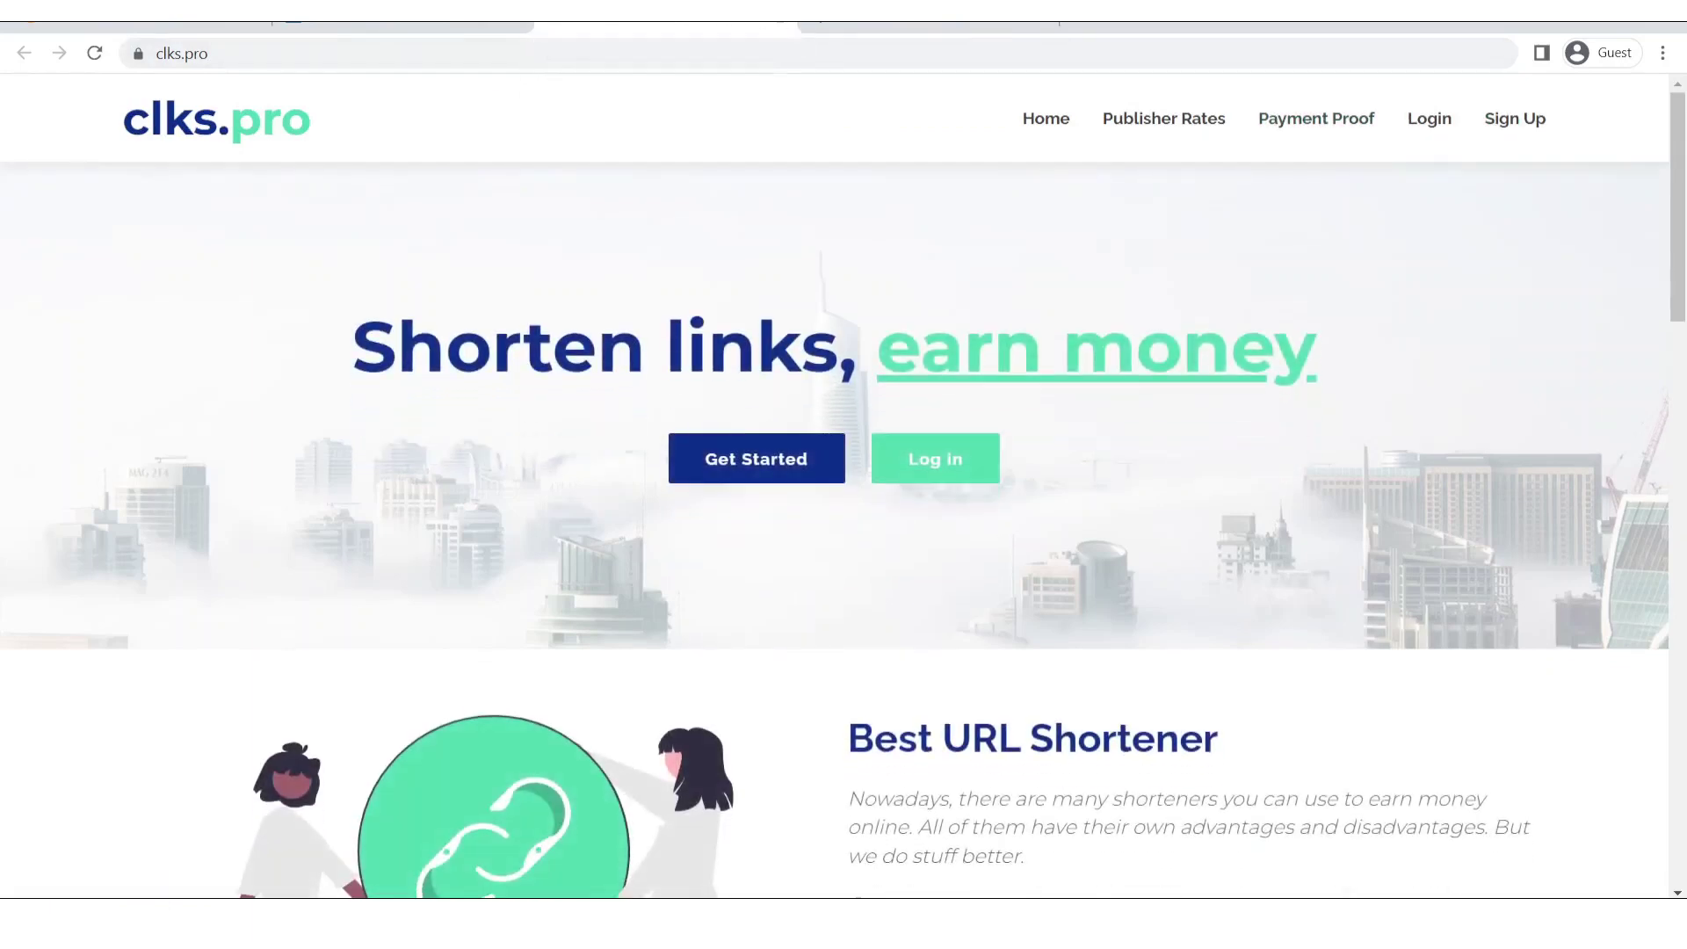
pyautogui.click(777, 29)
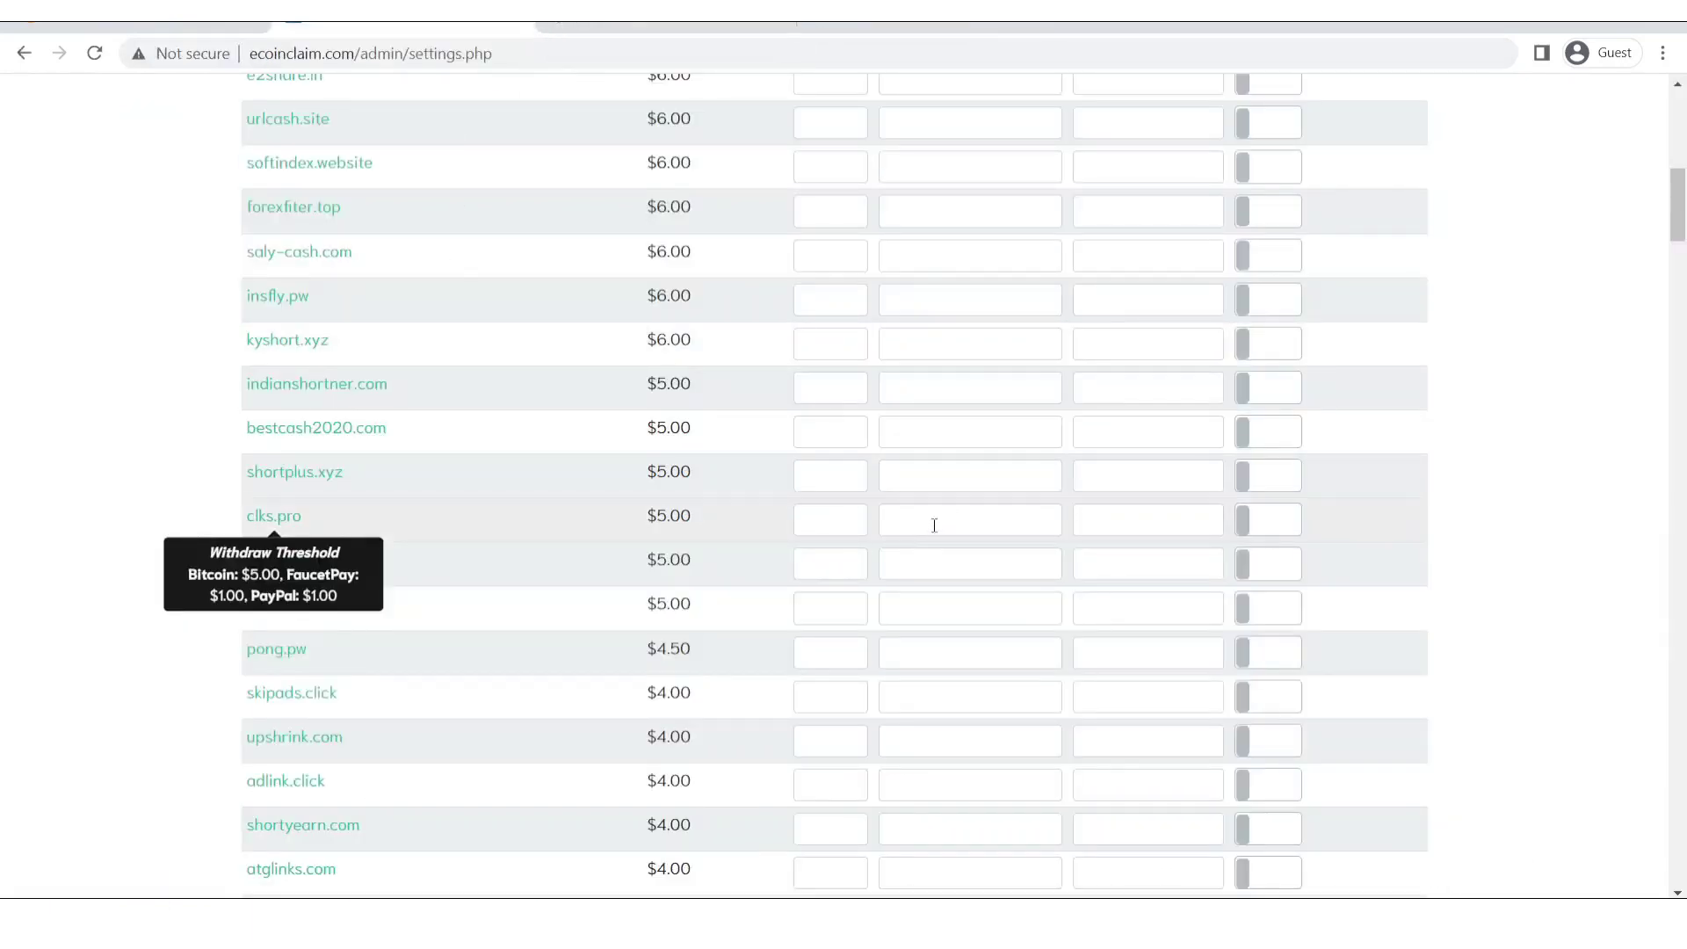
pyautogui.click(970, 520)
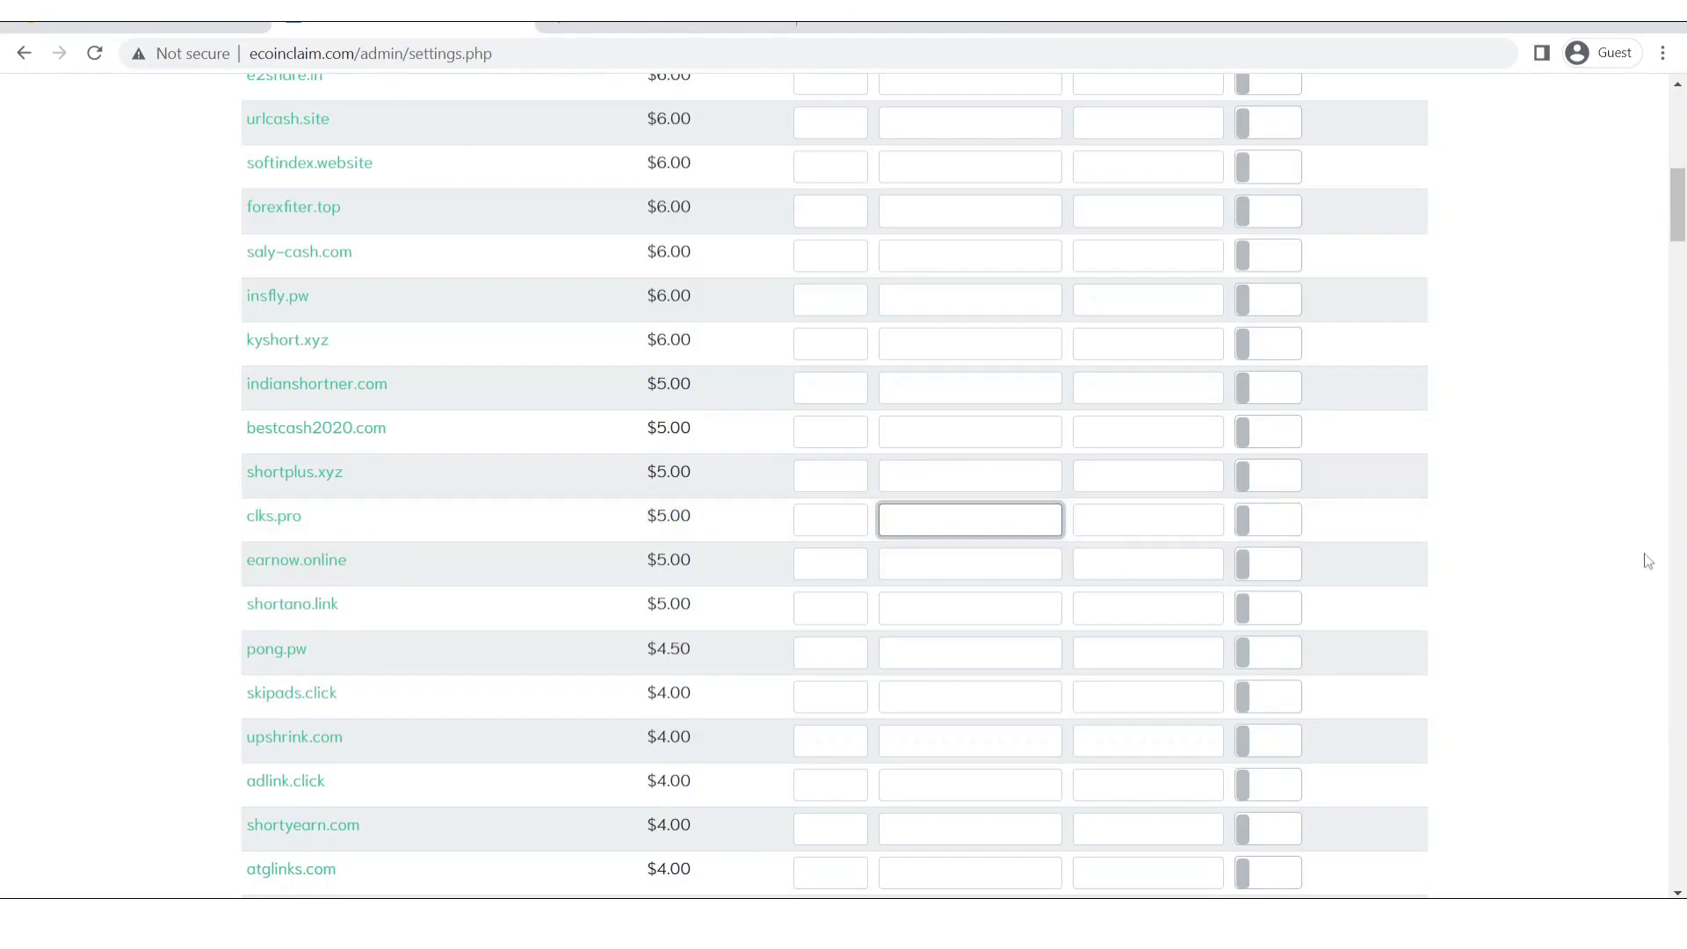
pyautogui.scroll(10, 1681, 230)
pyautogui.scroll(-4, 1458, 378)
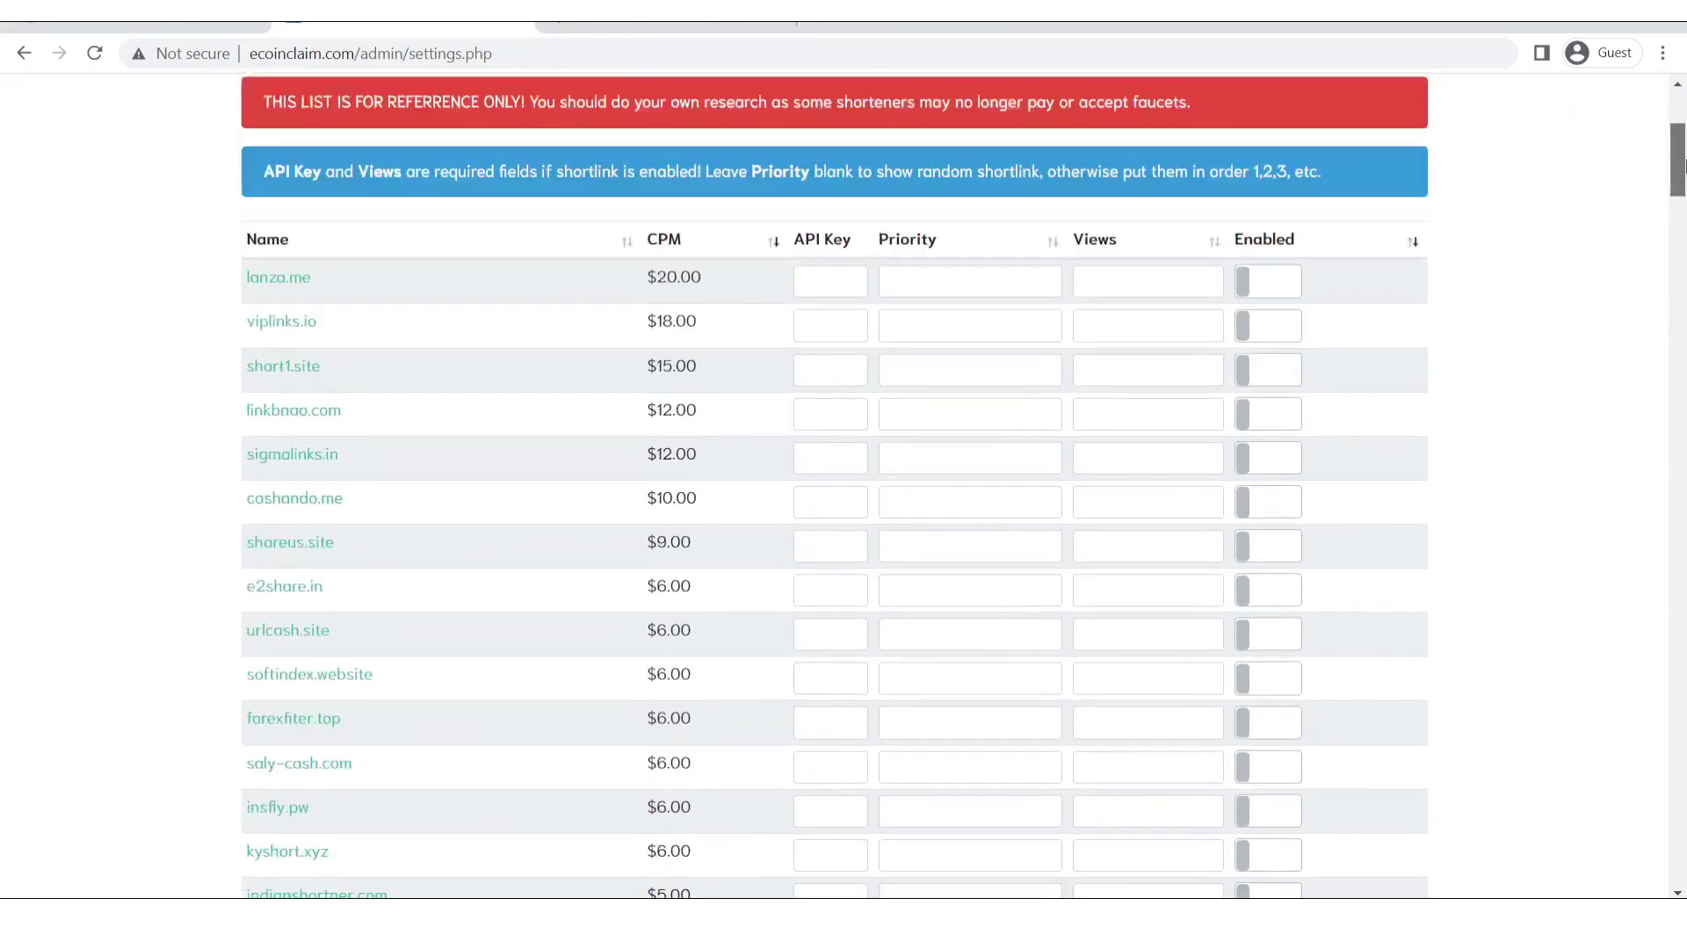
pyautogui.scroll(4, 1235, 535)
pyautogui.click(835, 591)
# Enter API keys for lanza.me, viplinks.io and short1.site, clearing a mistaken priority entry.
pyautogui.click(940, 589)
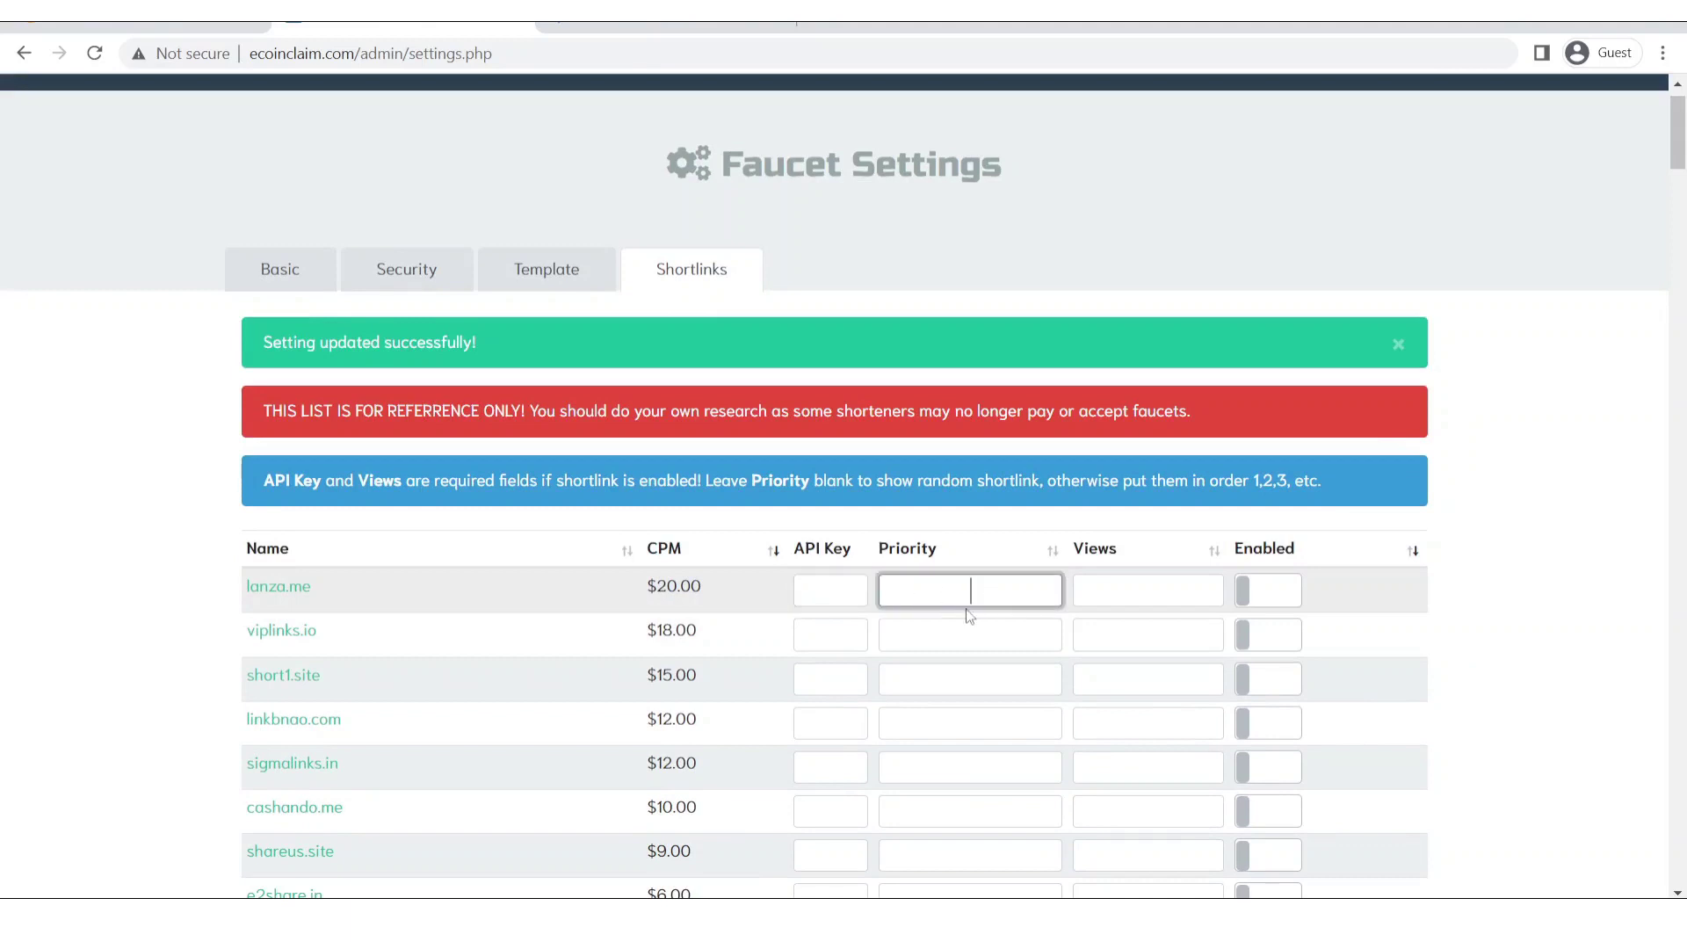
pyautogui.click(828, 582)
pyautogui.write('3efdfsa')
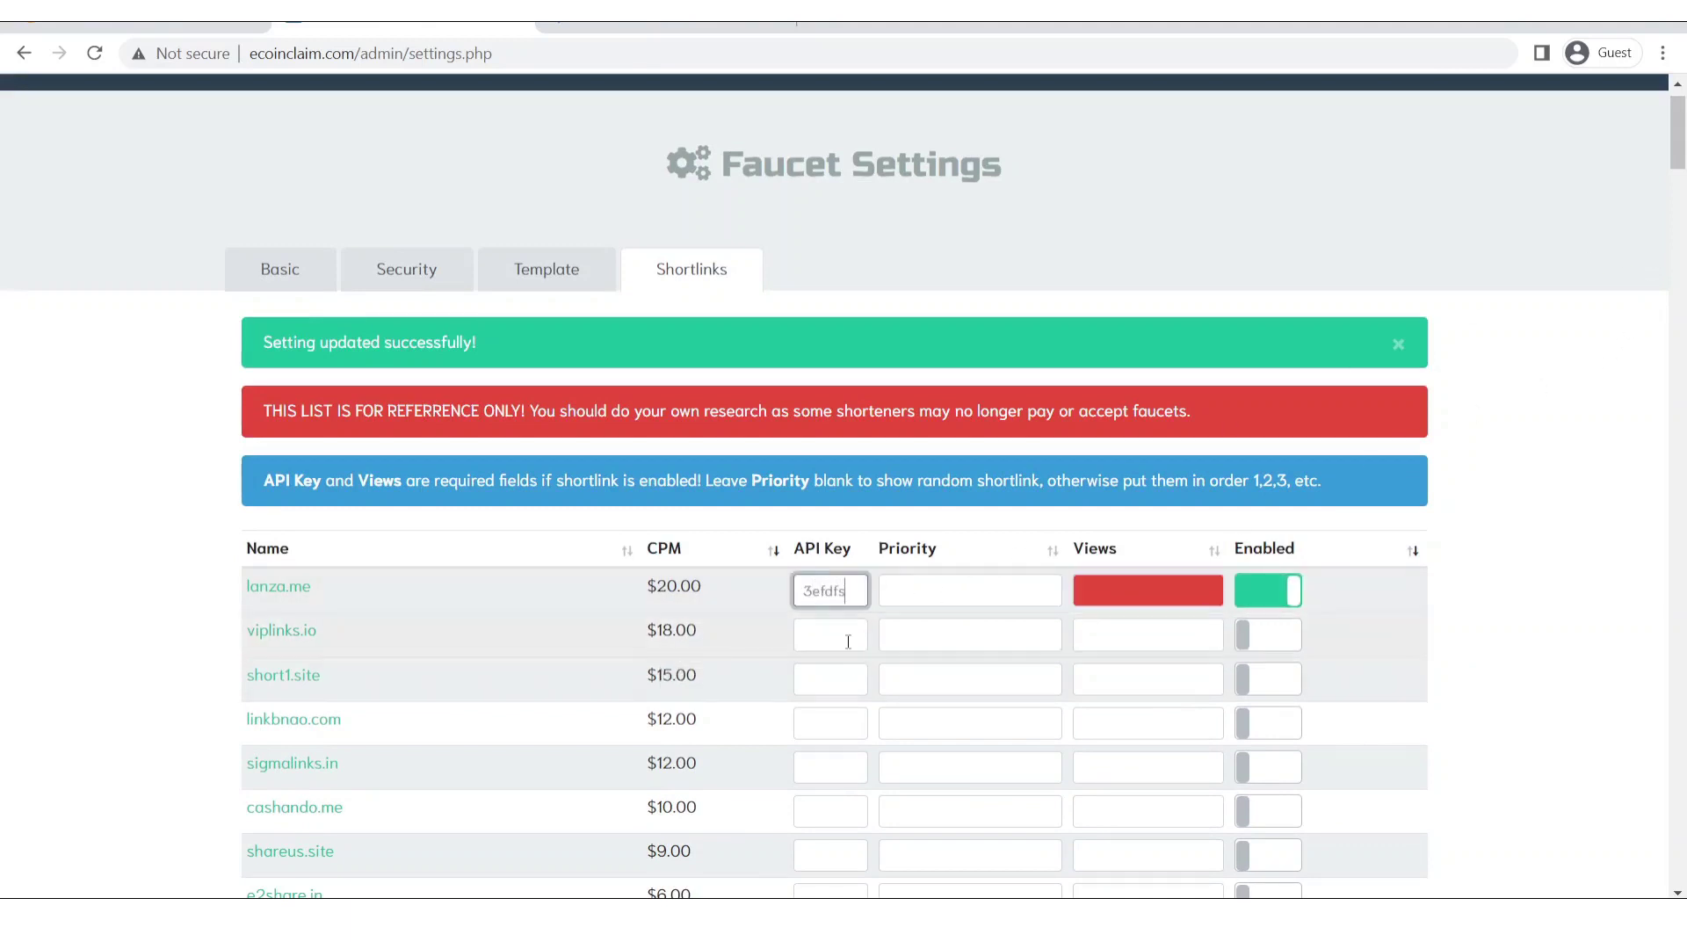
pyautogui.click(834, 634)
pyautogui.write('23')
pyautogui.press('Tab')
pyautogui.click(823, 679)
pyautogui.press('Tab')
pyautogui.write('23')
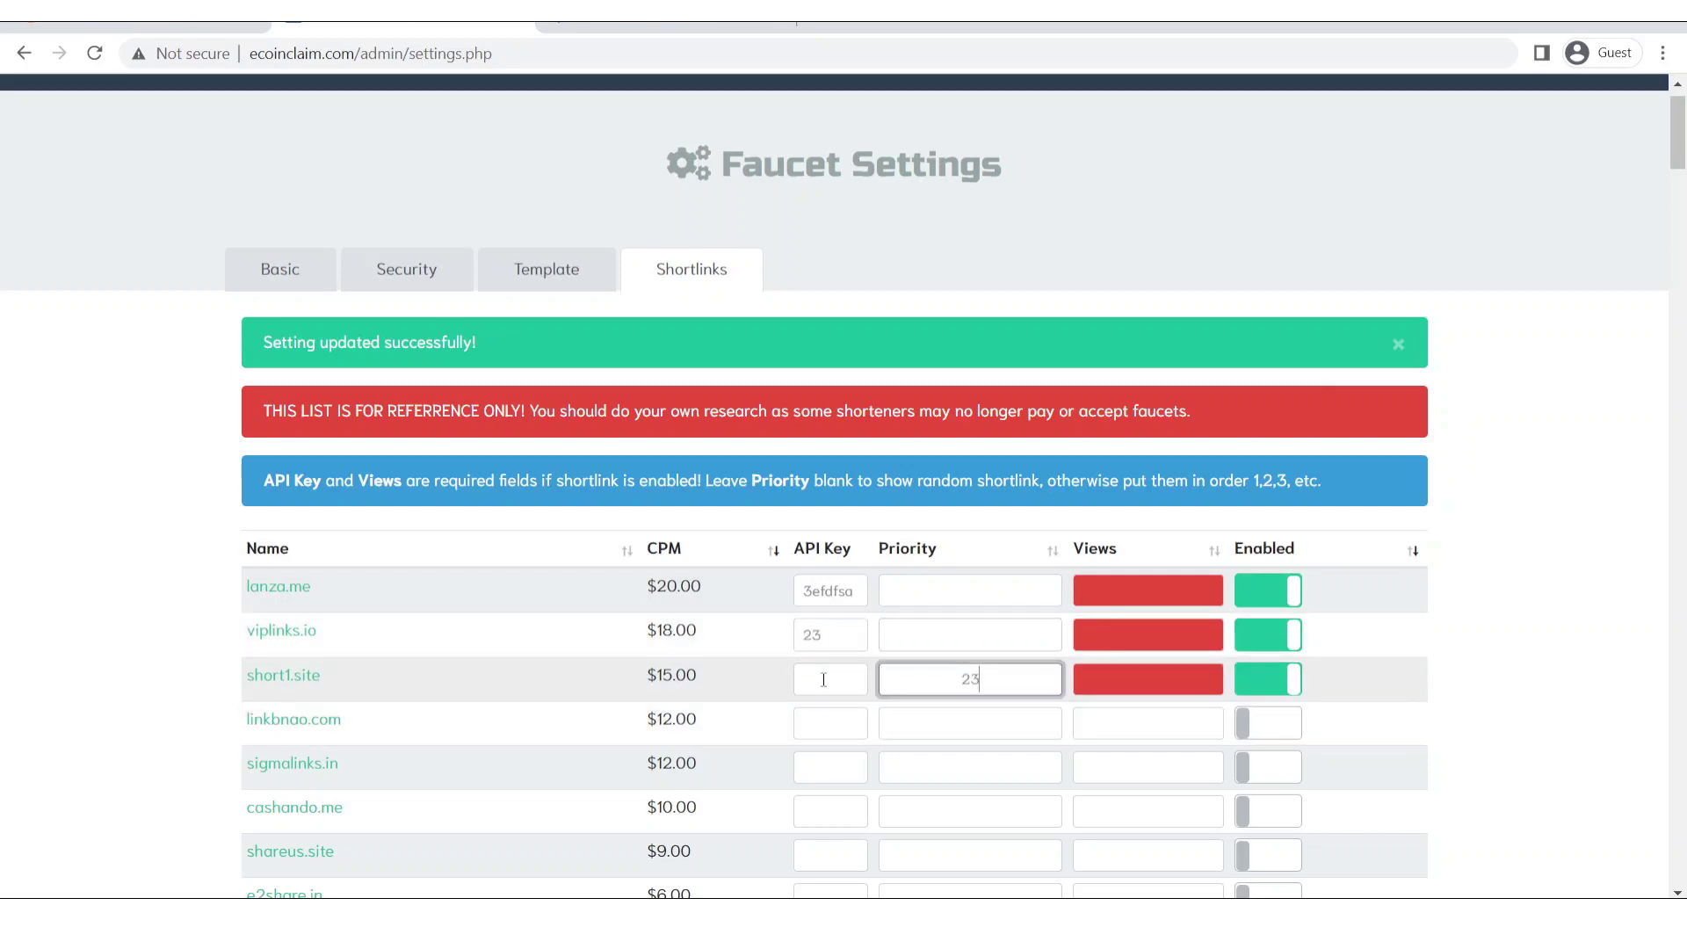
pyautogui.click(823, 676)
pyautogui.write('23e2saw')
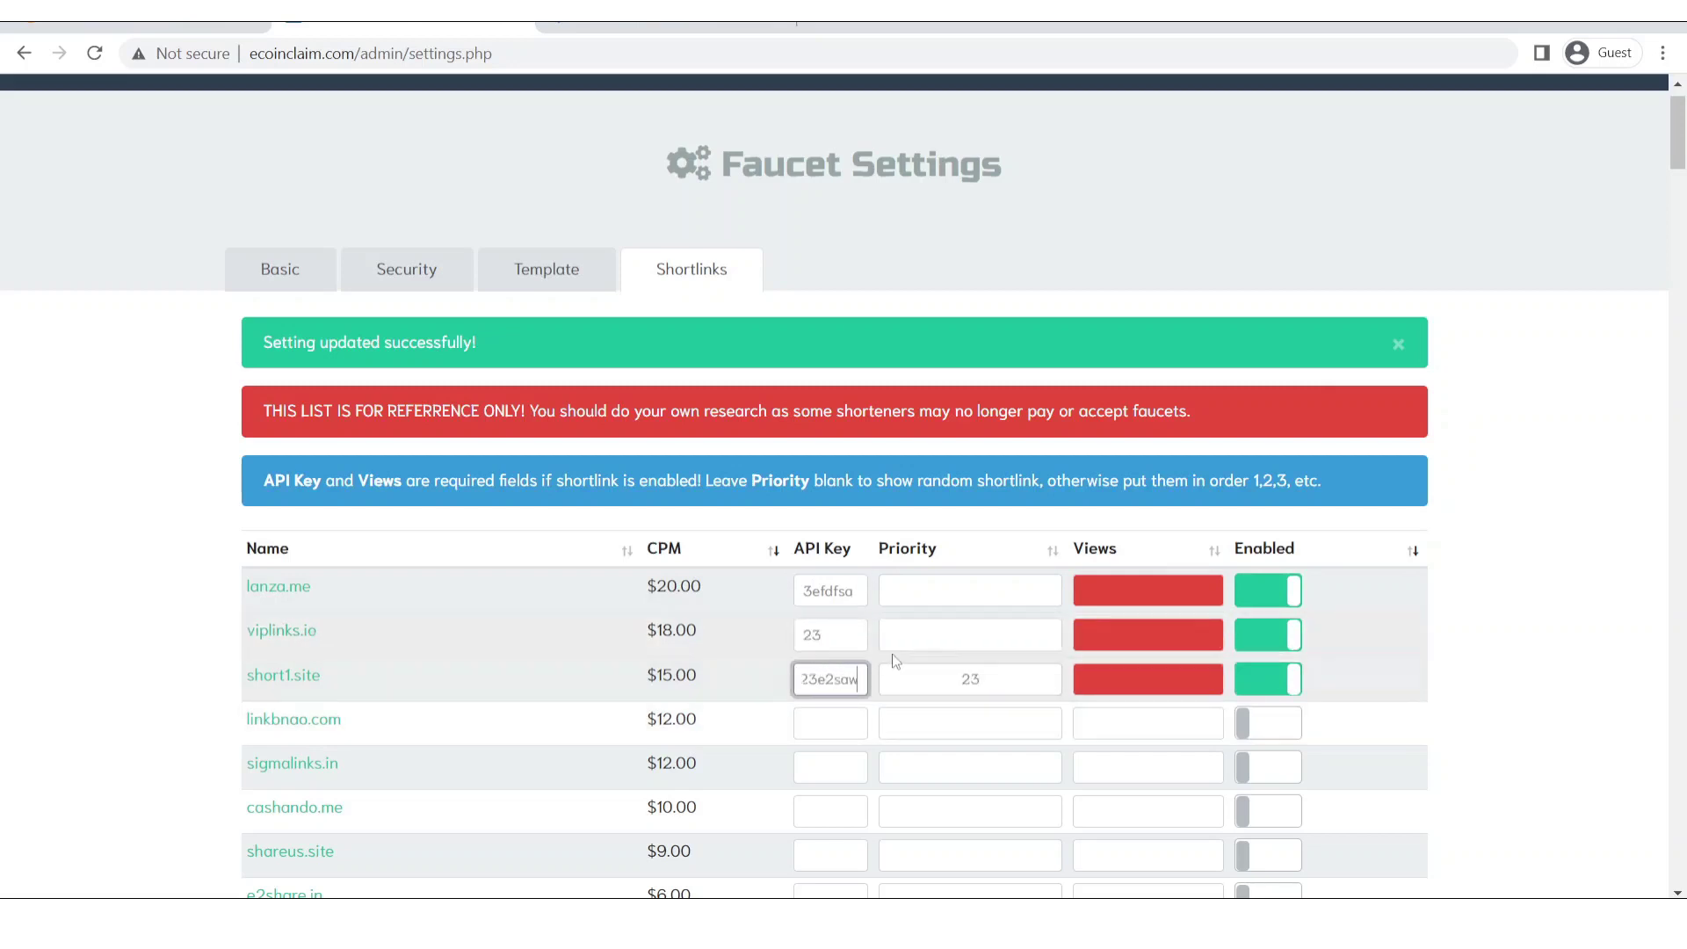
pyautogui.doubleClick(1016, 691)
pyautogui.press('BackSpace')
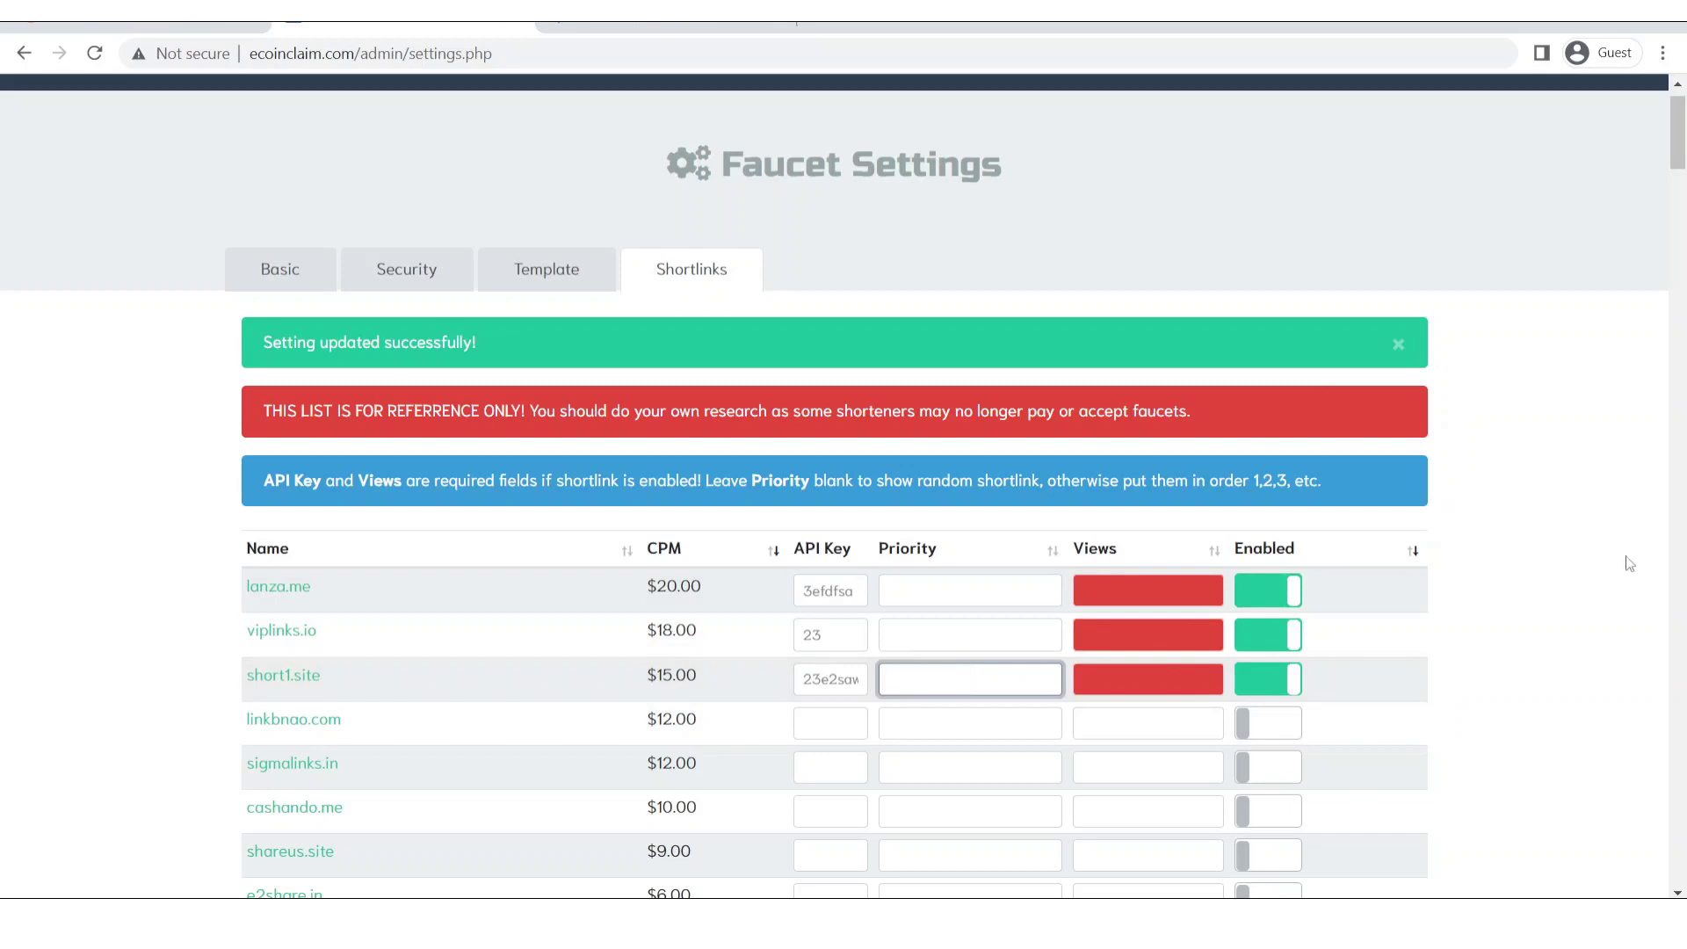
# Set views to 1 for lanza.me, viplinks.io and short1.site.
pyautogui.click(1249, 592)
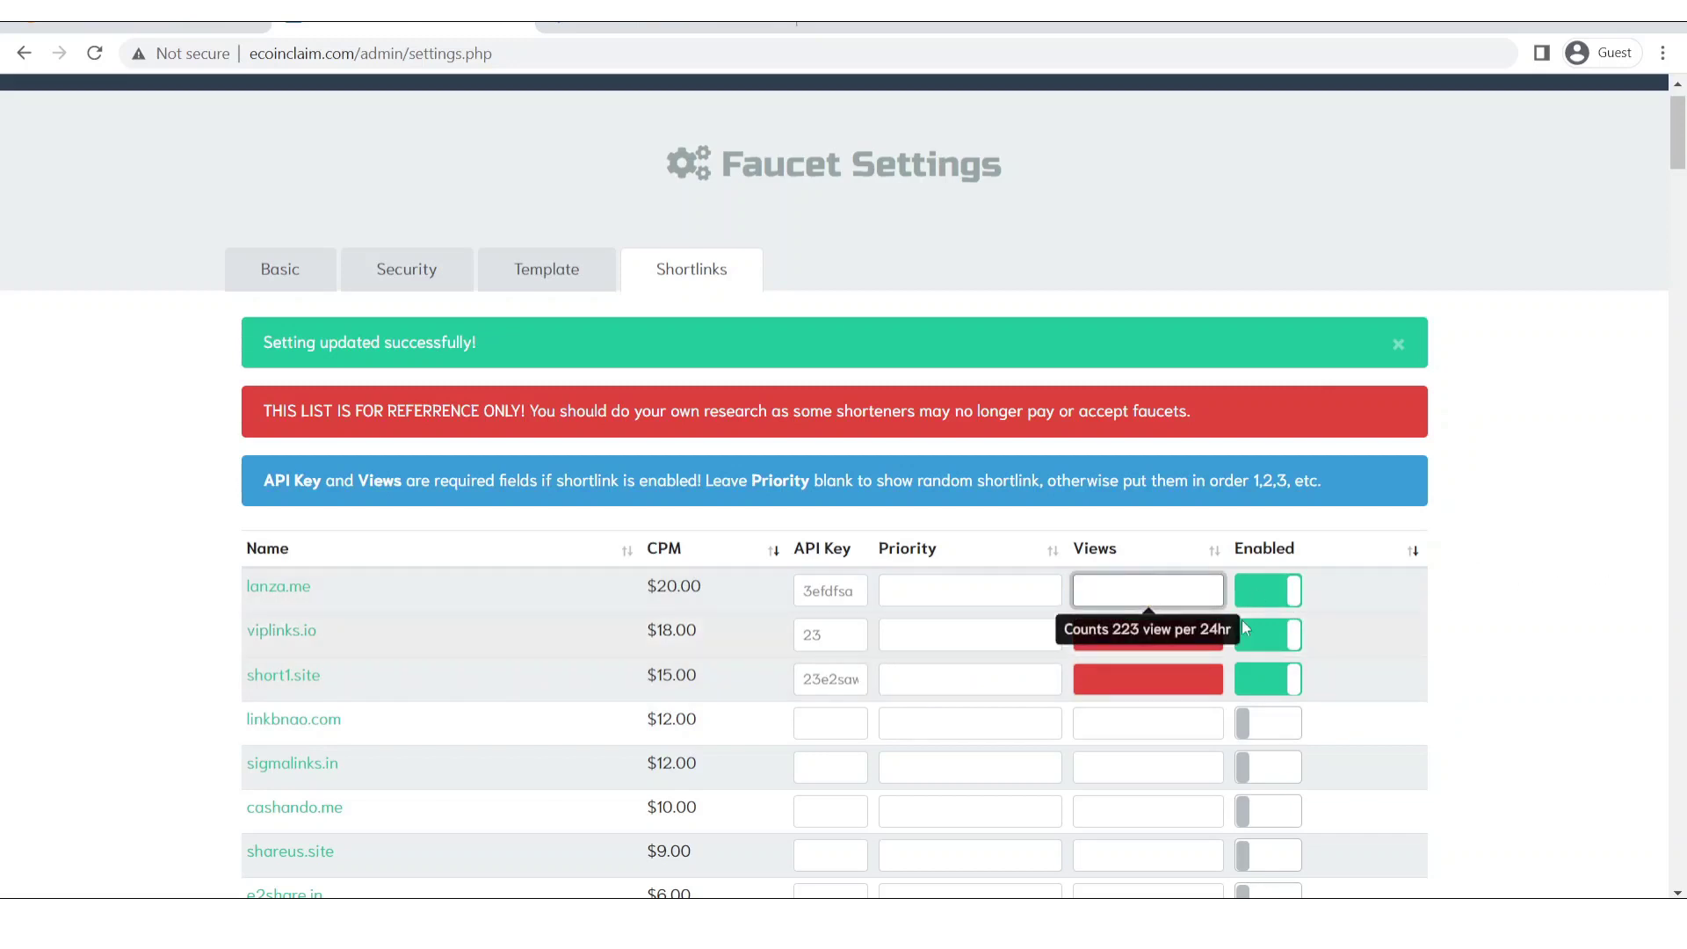
pyautogui.write('1')
pyautogui.click(1147, 634)
pyautogui.write('1')
pyautogui.click(1581, 605)
pyautogui.click(1212, 681)
pyautogui.write('1')
pyautogui.click(1540, 651)
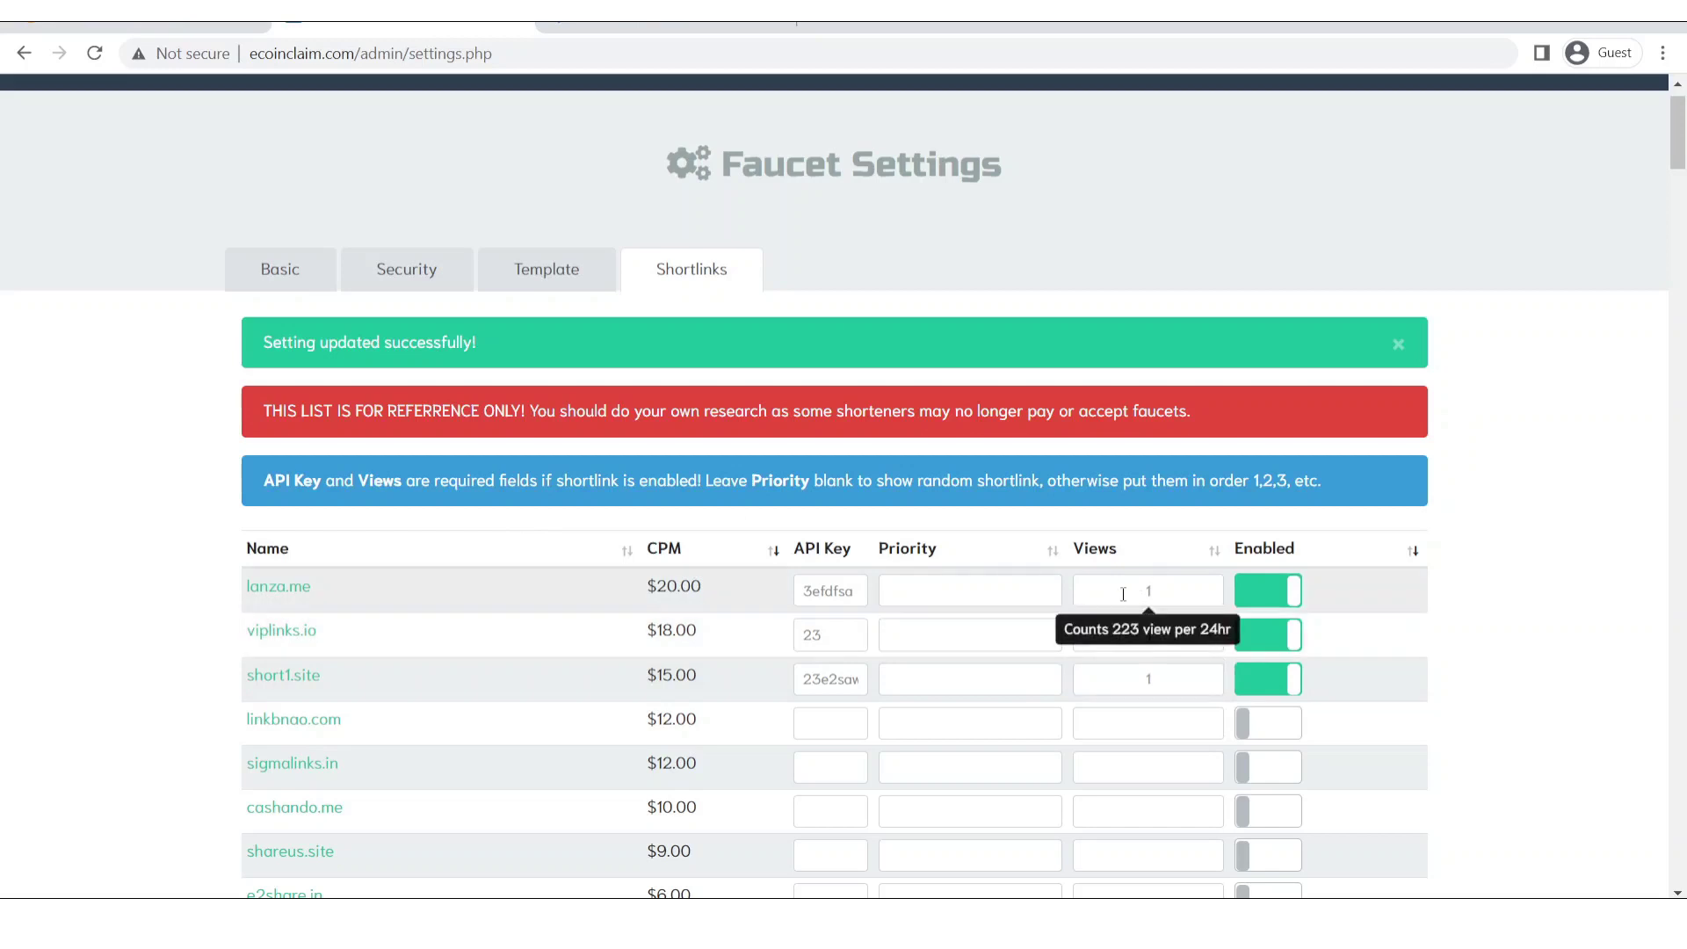
pyautogui.doubleClick(1183, 594)
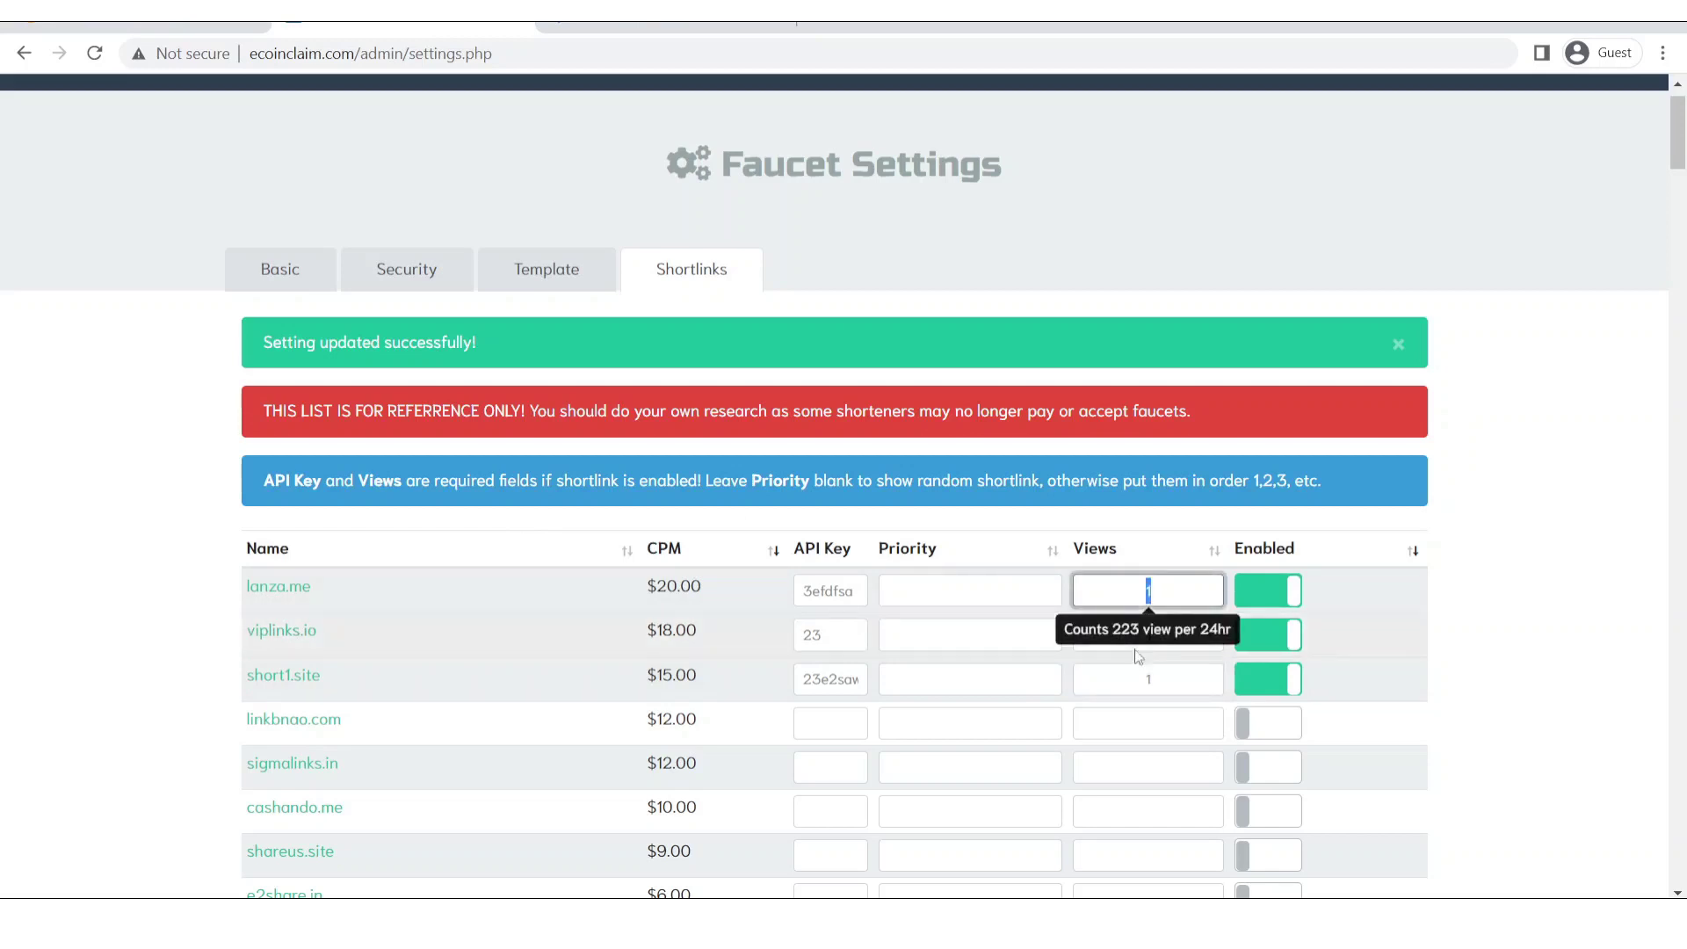
pyautogui.click(1131, 646)
pyautogui.doubleClick(1160, 654)
pyautogui.click(1141, 634)
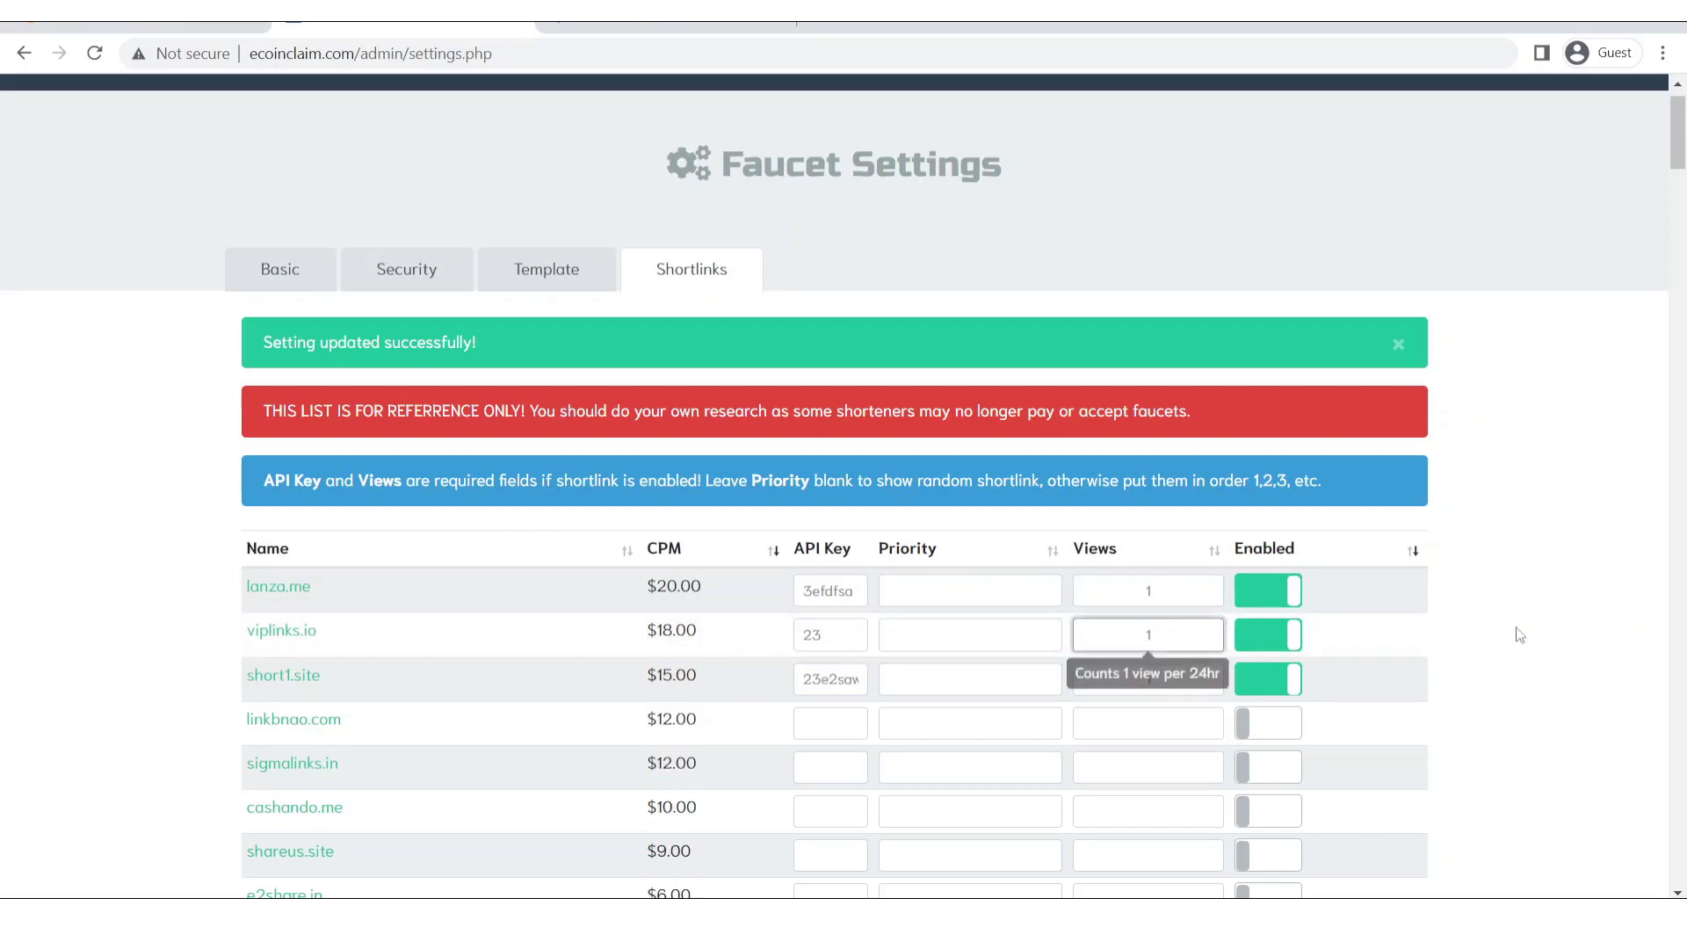
pyautogui.click(981, 587)
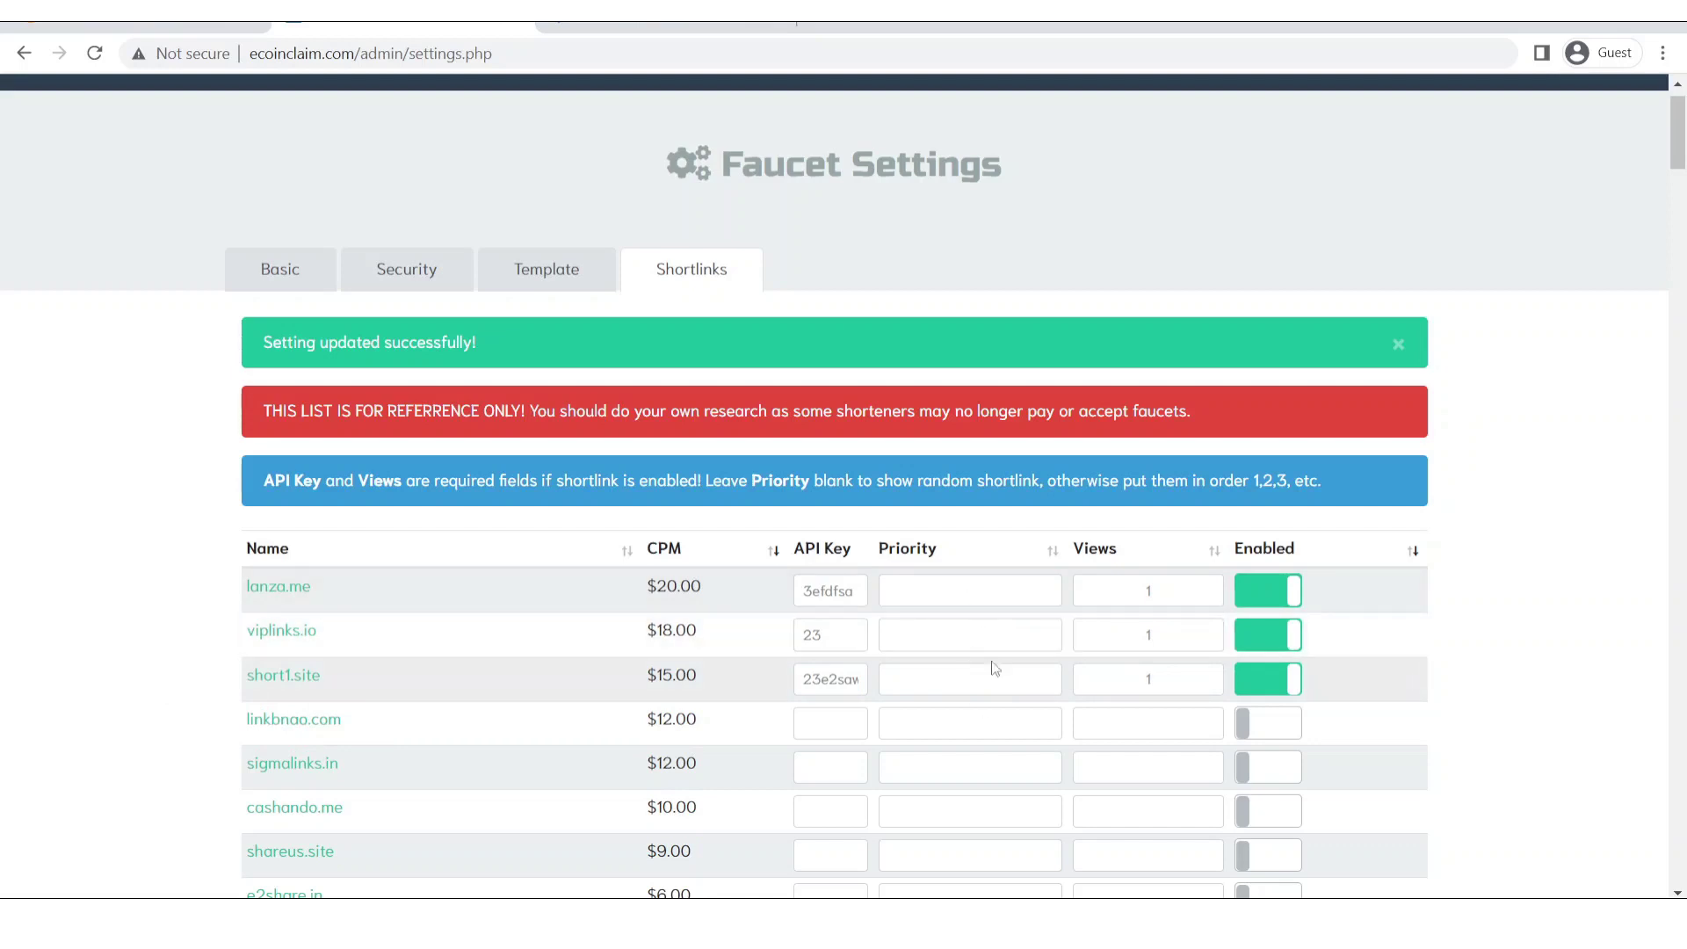
# Set priorities to 3 for lanza.me, 1 for viplinks.io and 2 for short1.site.
pyautogui.click(982, 635)
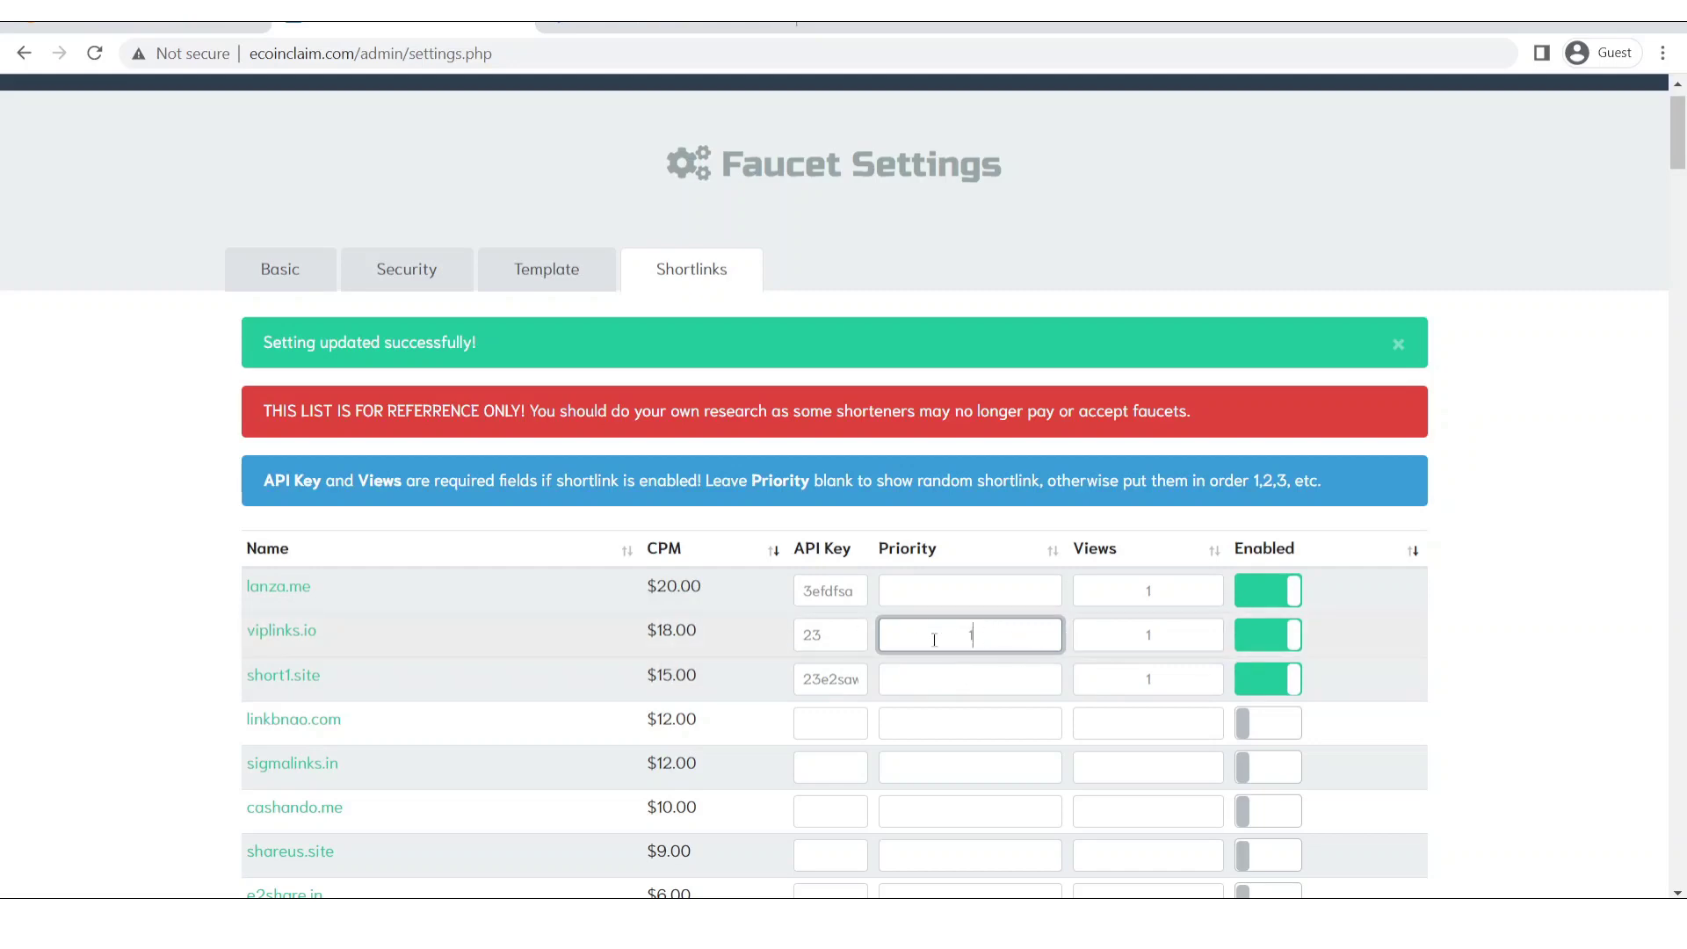
pyautogui.click(997, 685)
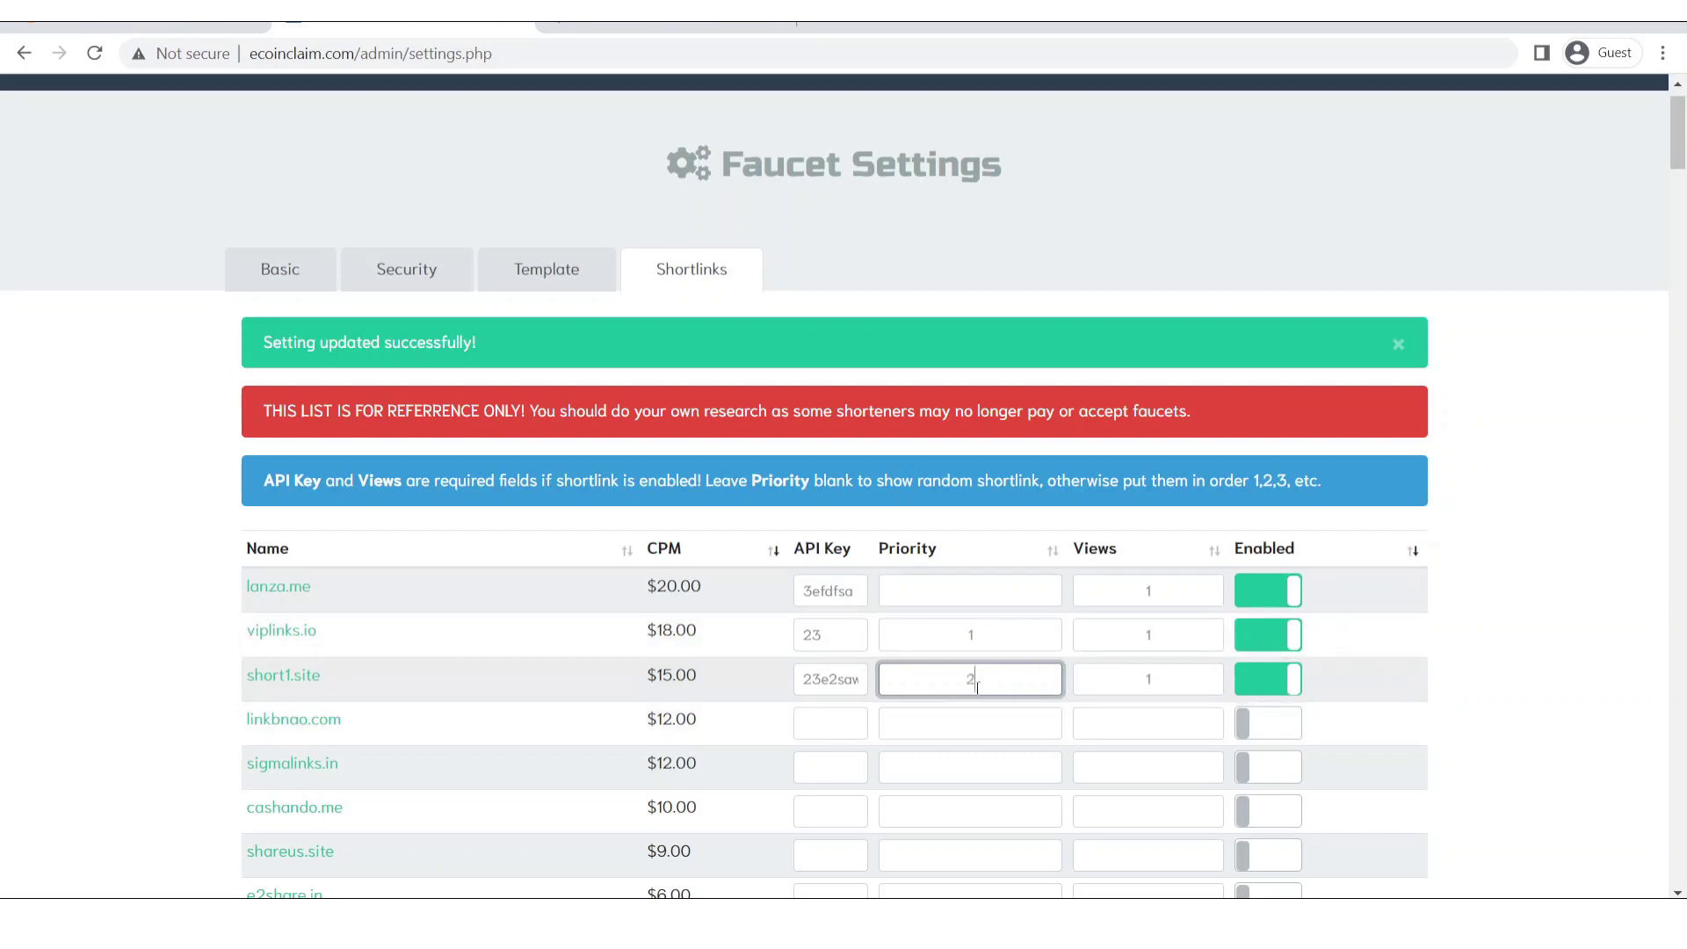
pyautogui.doubleClick(1007, 684)
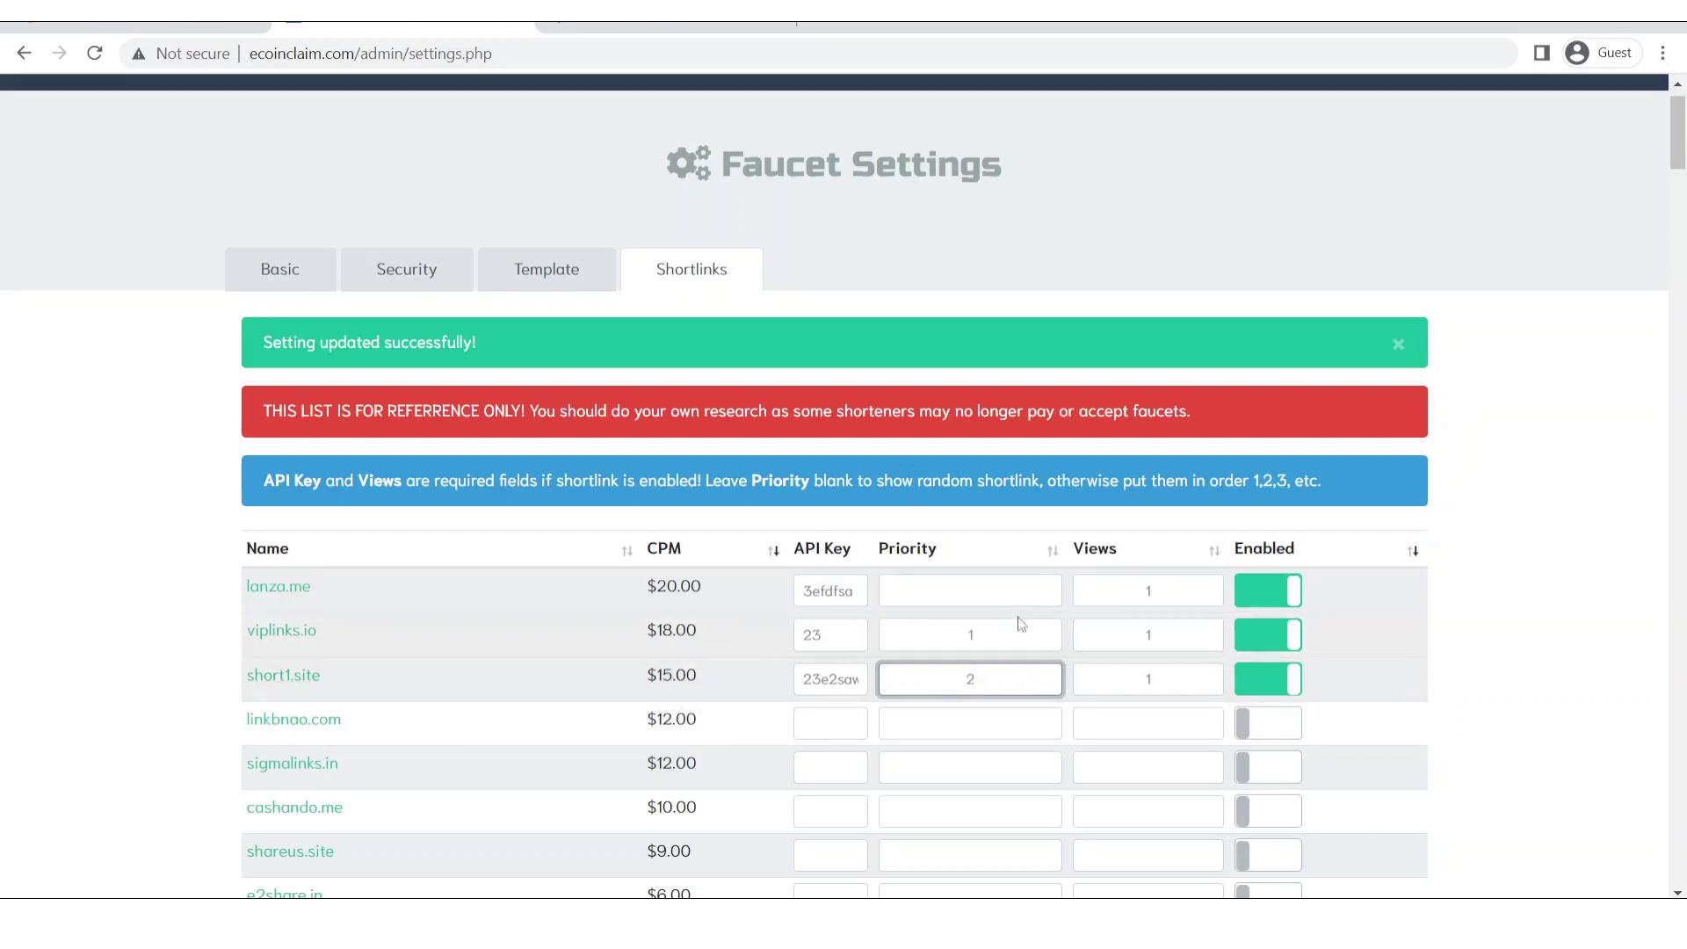
pyautogui.click(997, 595)
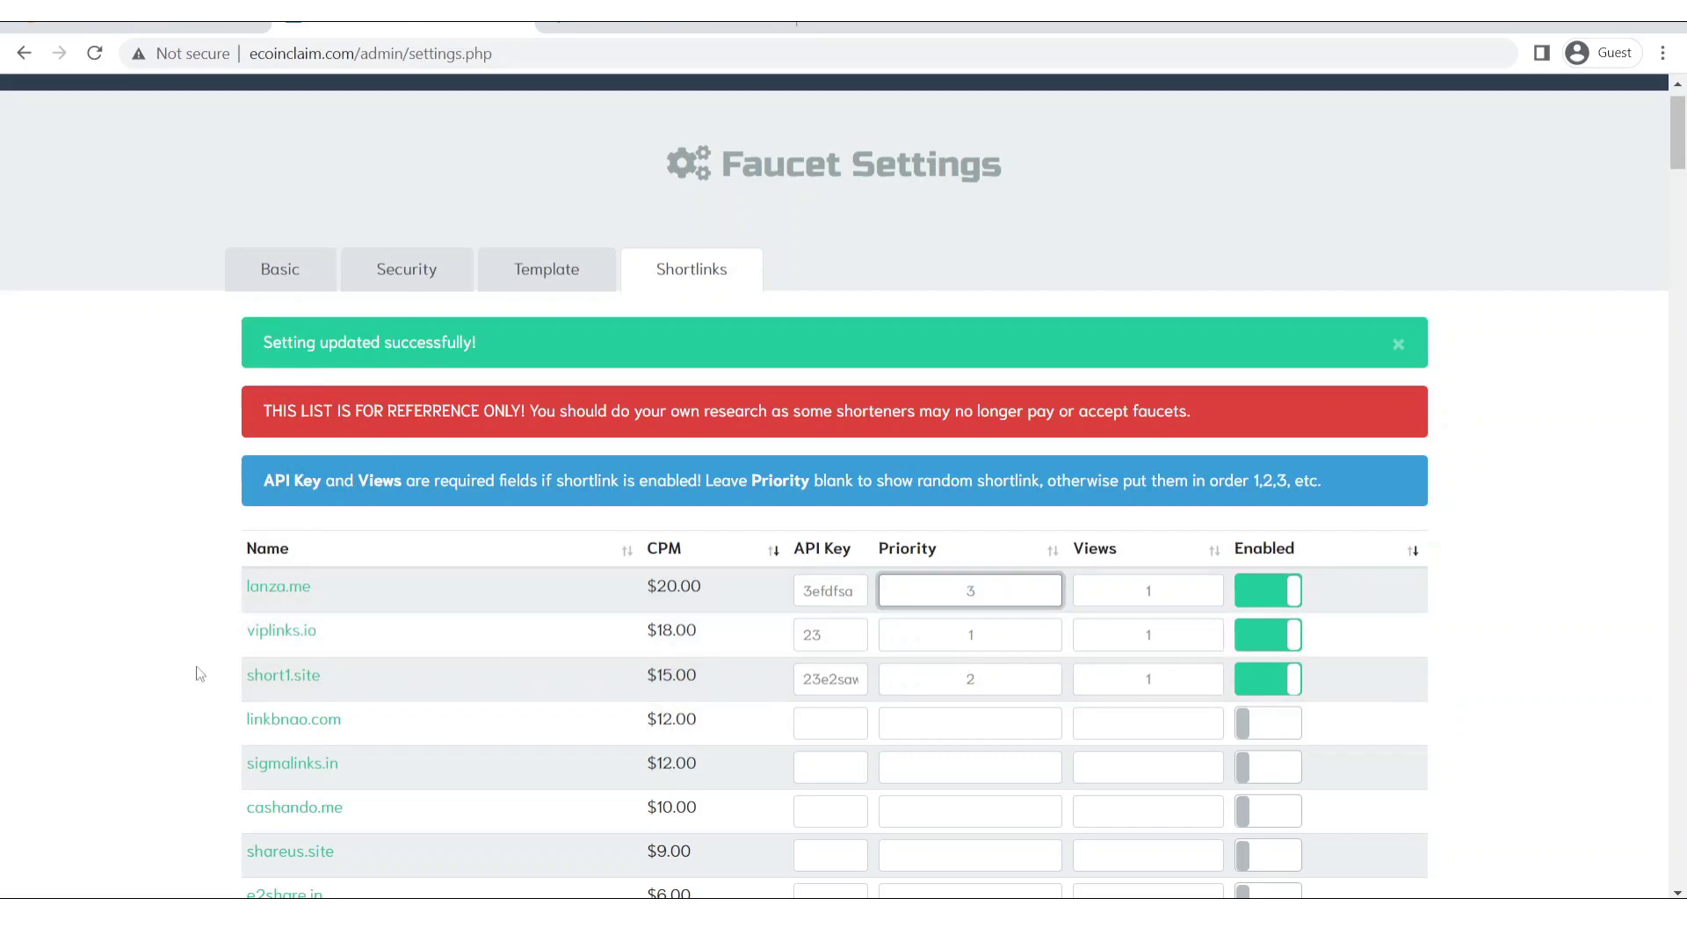
pyautogui.click(409, 698)
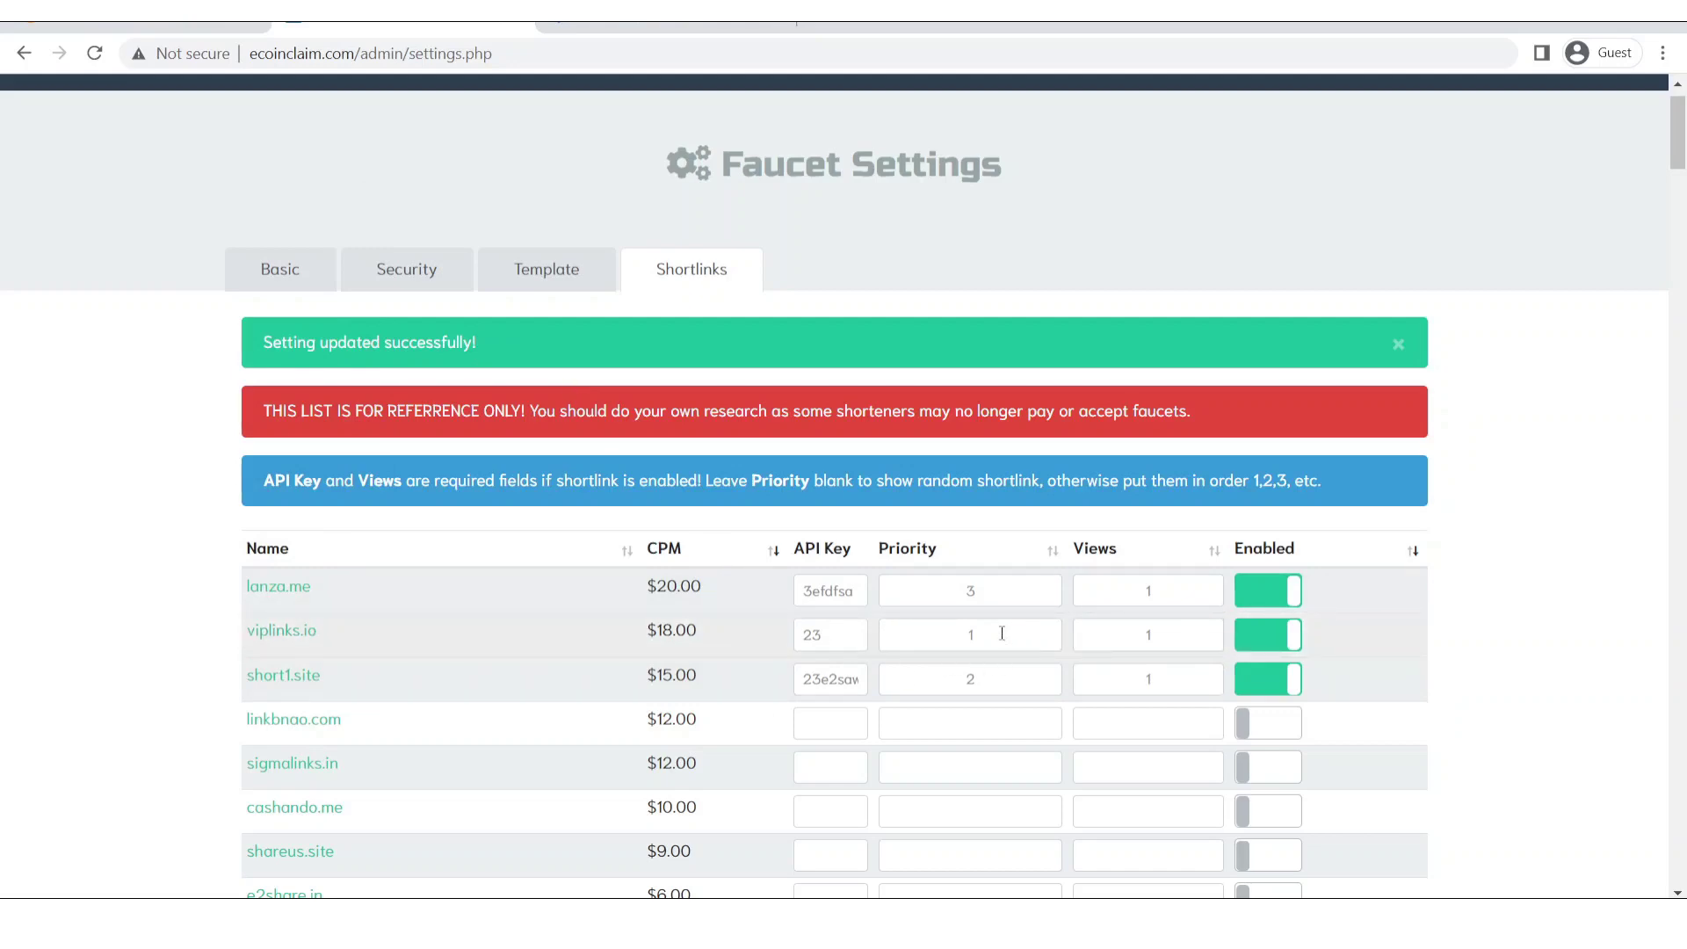
pyautogui.doubleClick(1001, 633)
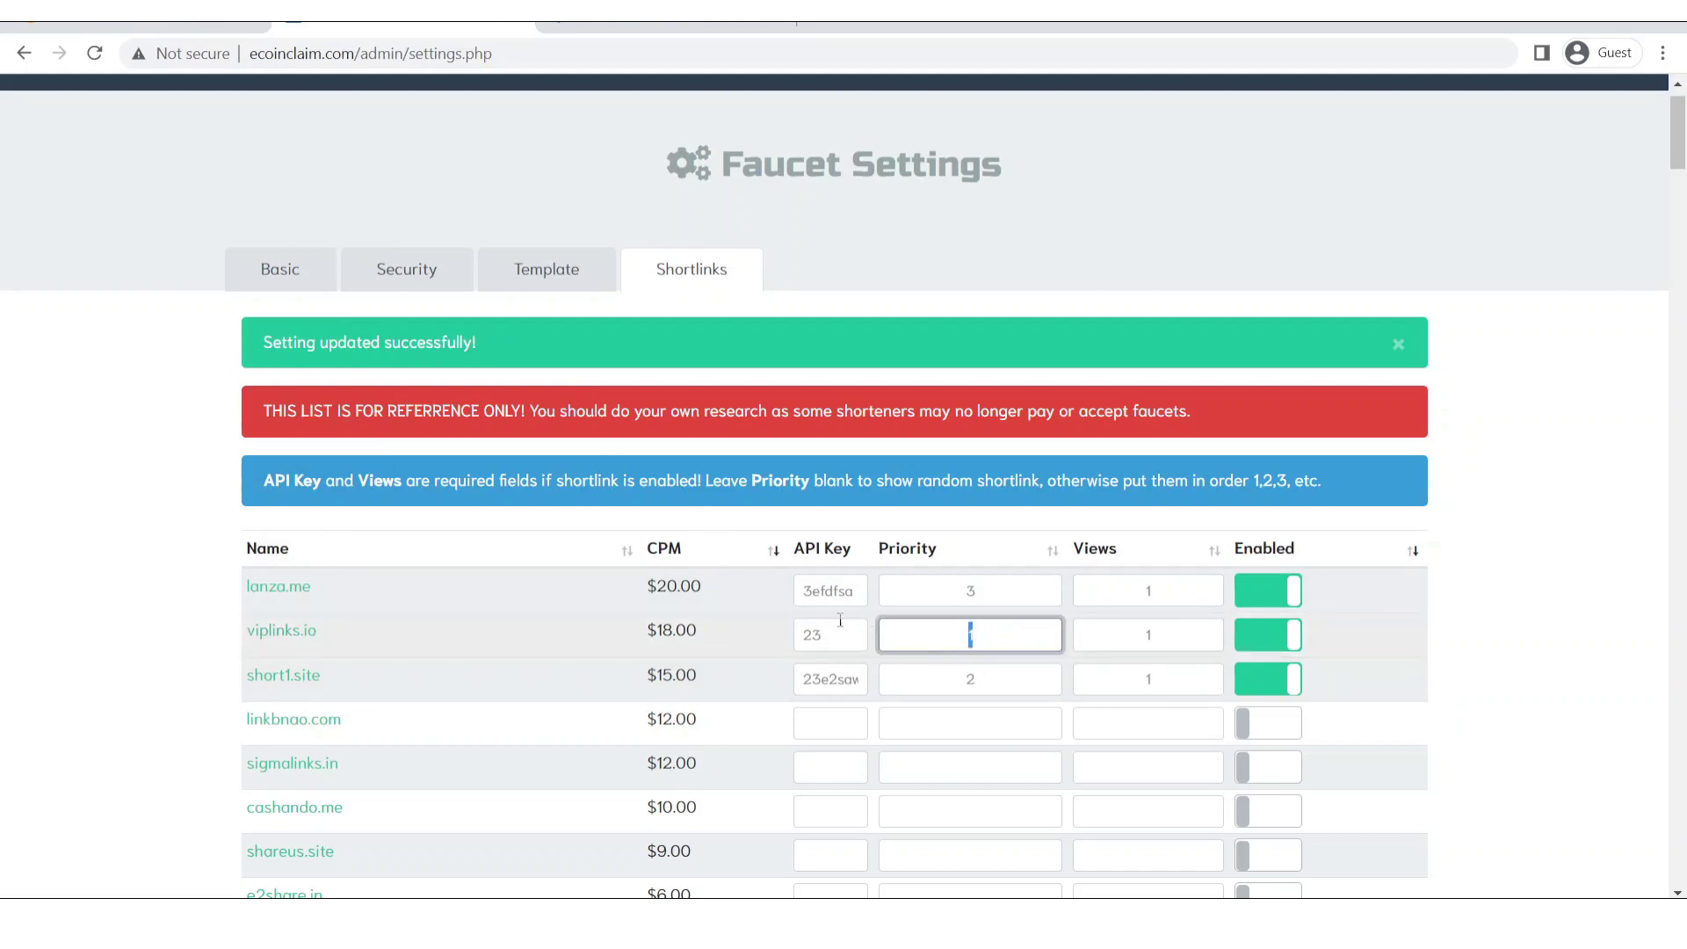
pyautogui.click(969, 638)
# Recheck lanza.me's API key and save the shortlink settings.
pyautogui.moveTo(283, 708)
pyautogui.moveTo(316, 595)
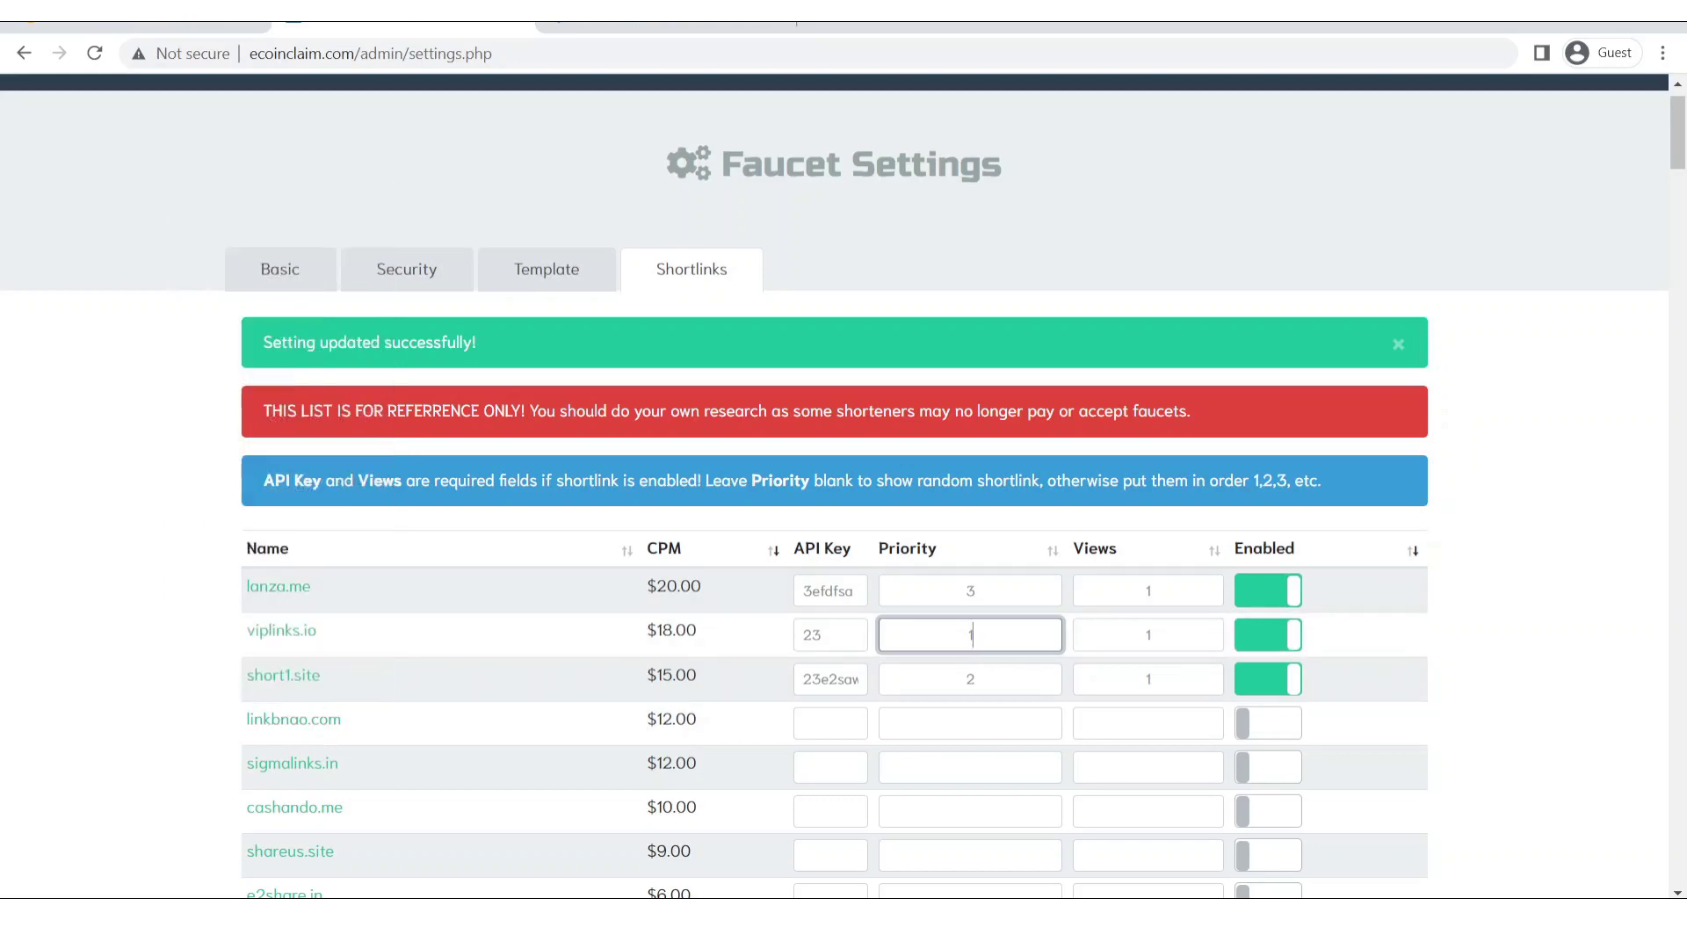
pyautogui.scroll(-15, 1682, 389)
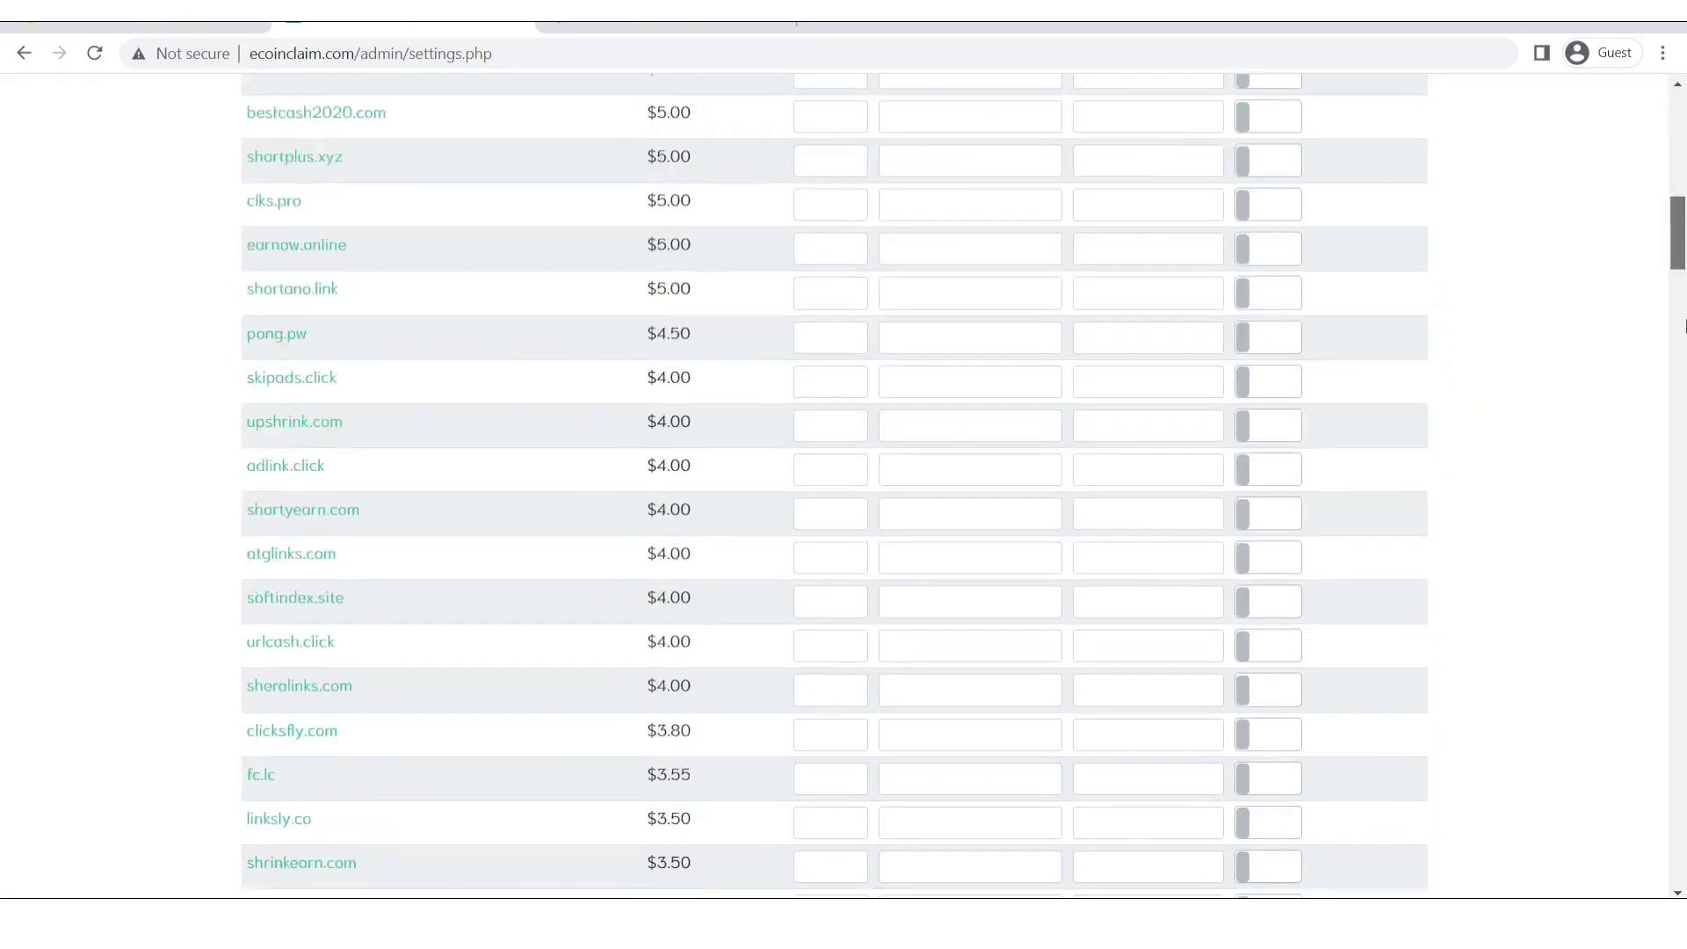
pyautogui.scroll(-10, 1682, 389)
pyautogui.scroll(20, 1682, 389)
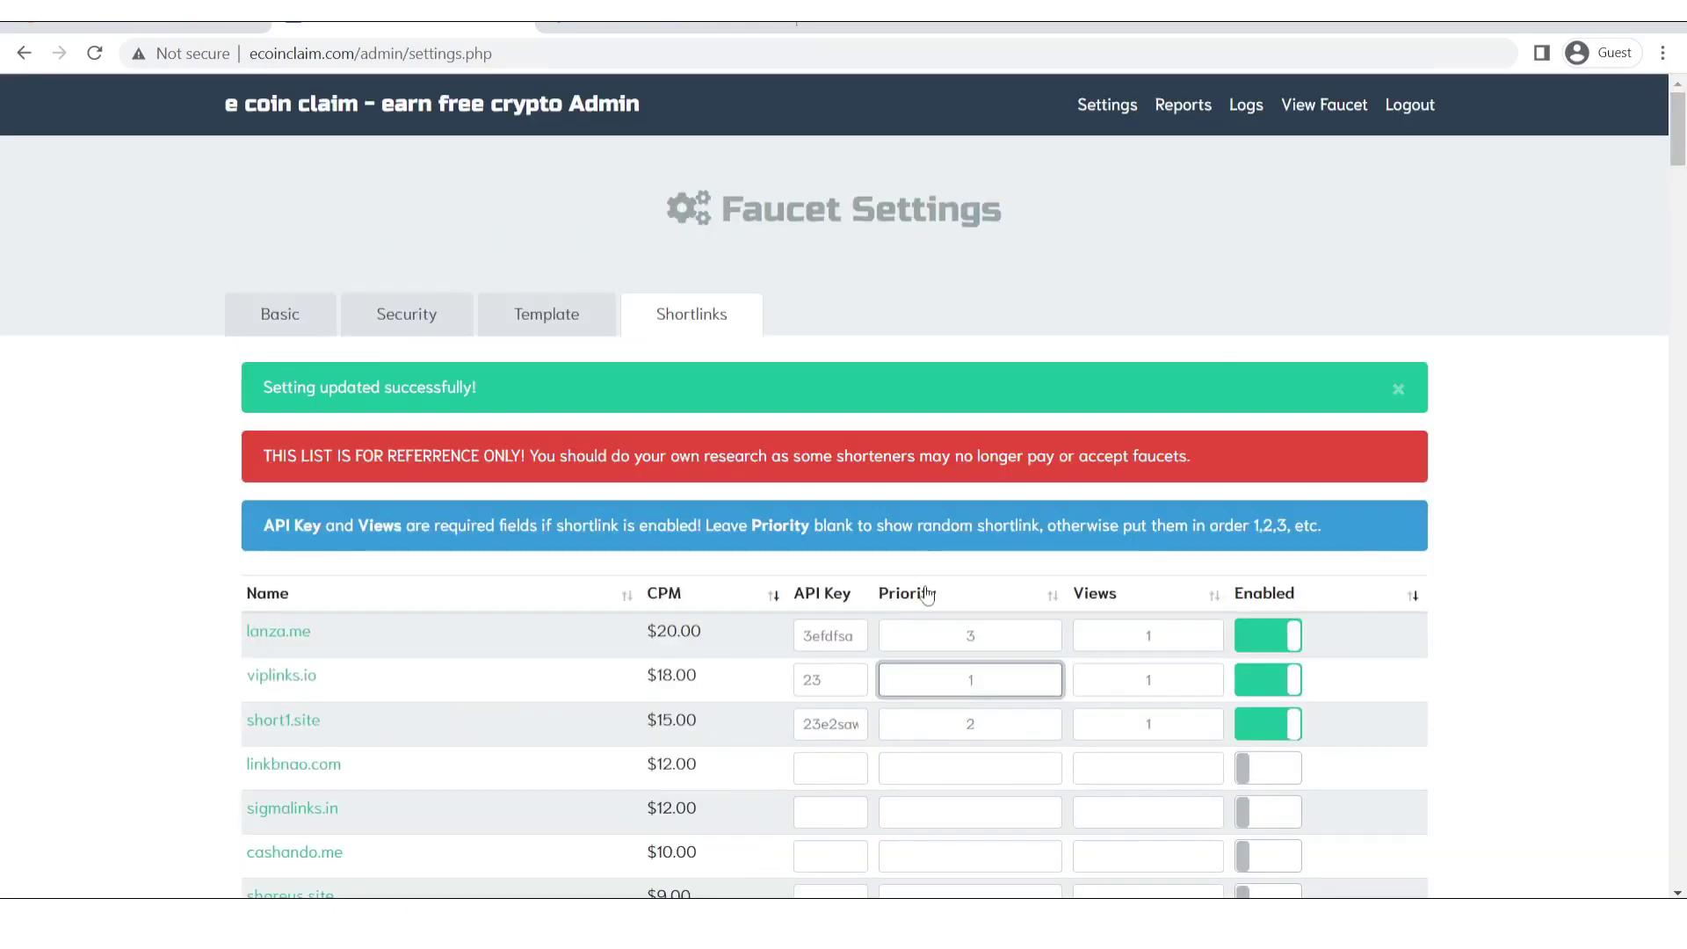
pyautogui.doubleClick(826, 637)
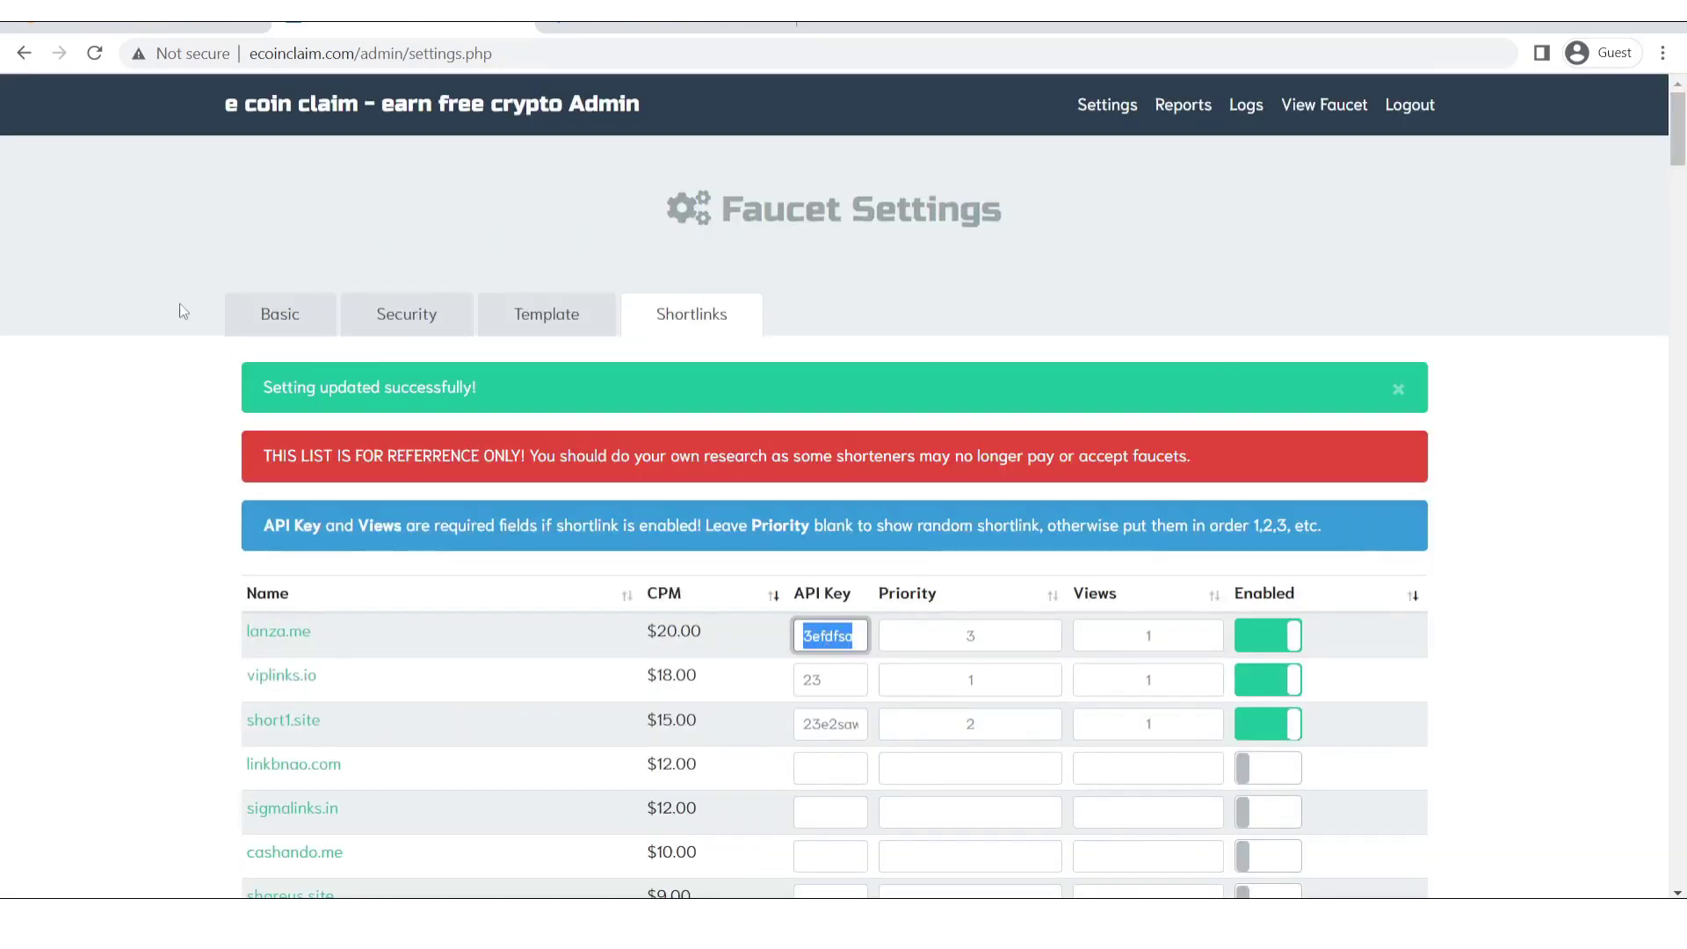
pyautogui.click(132, 326)
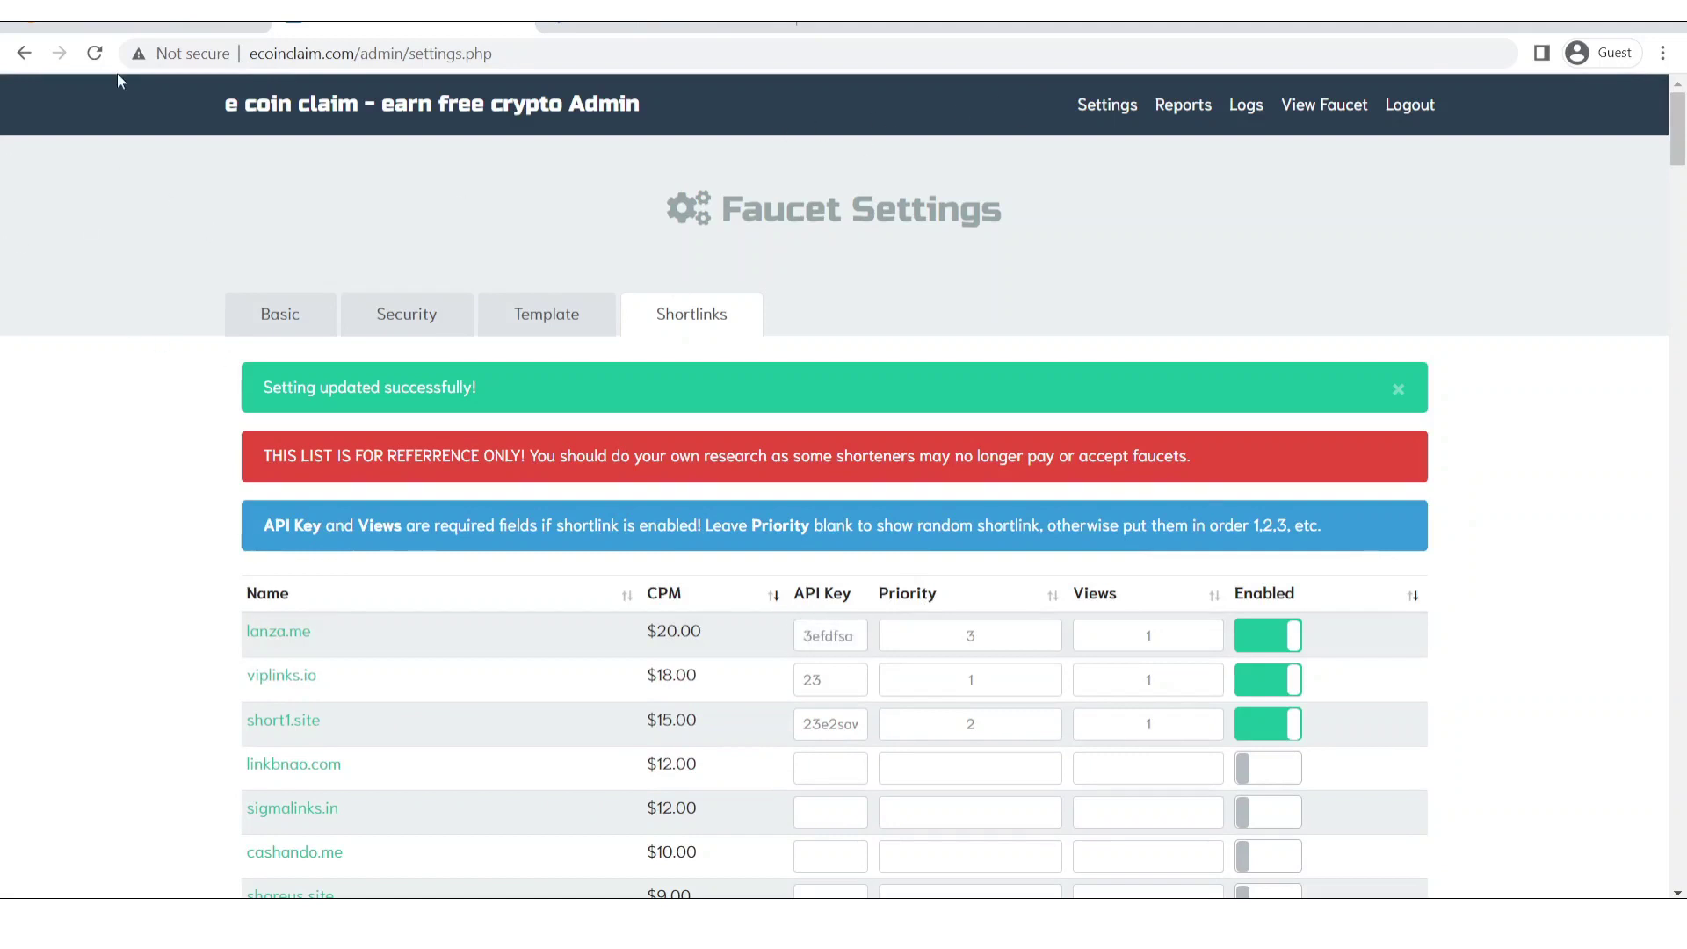
# Copy the Bitcoin deposit address from the FaucetPay wallet.
pyautogui.click(141, 12)
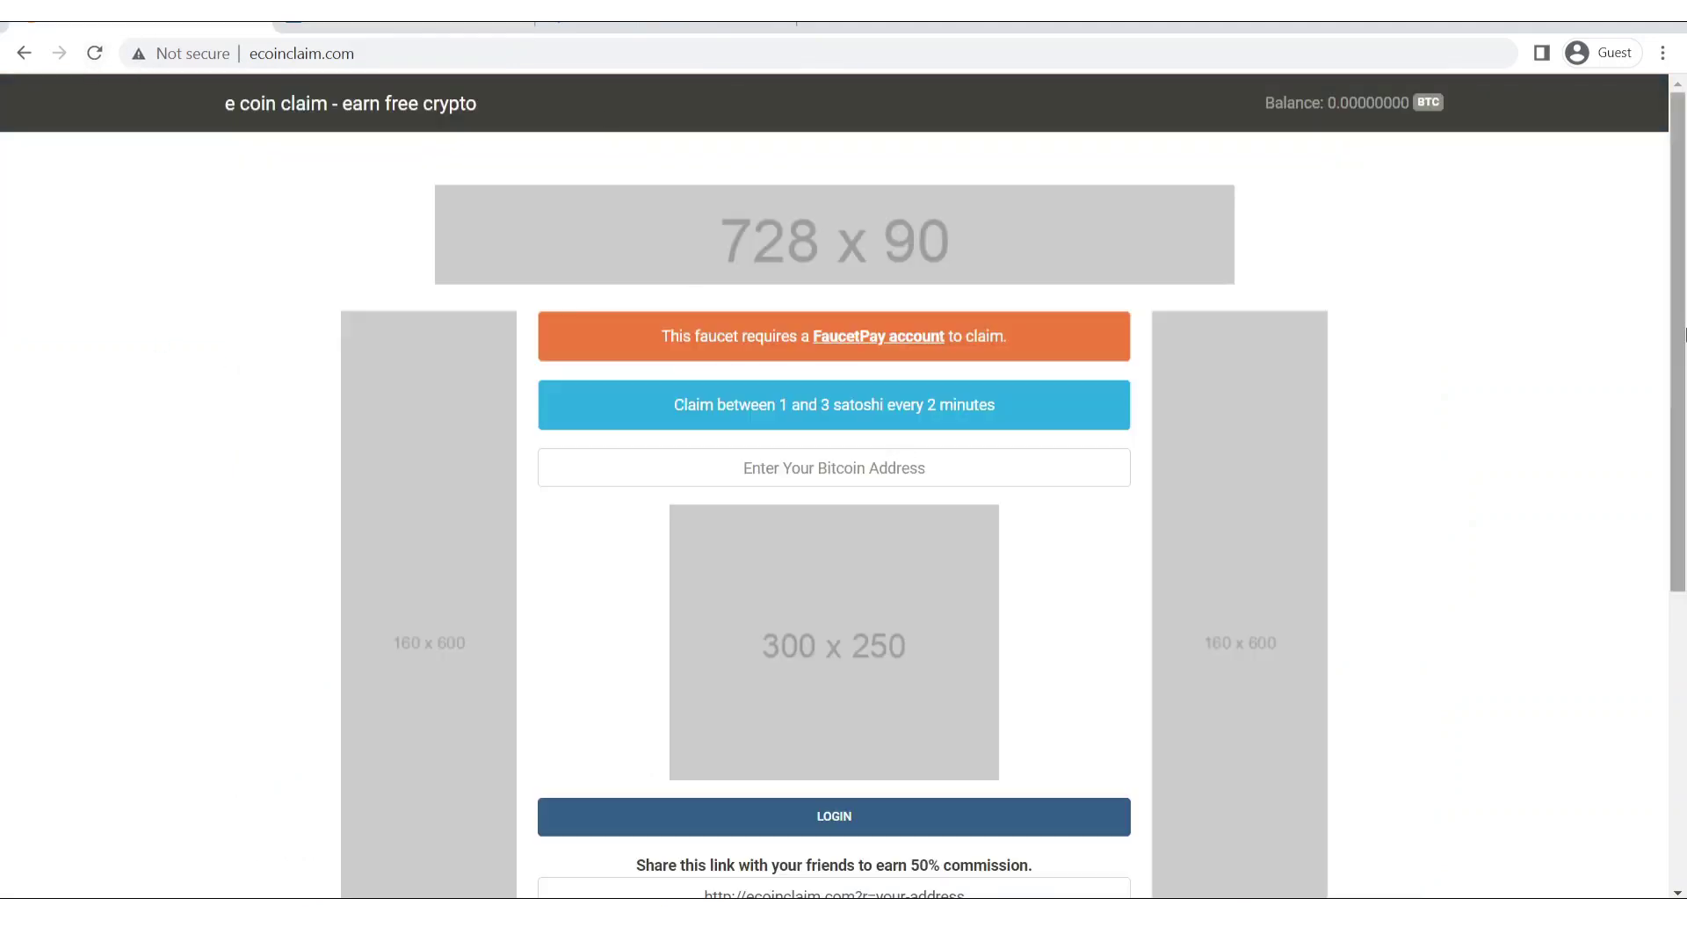
pyautogui.moveTo(1674, 324); pyautogui.dragTo(1321, 535)
pyautogui.moveTo(1682, 457); pyautogui.dragTo(1583, 92)
pyautogui.click(851, 27)
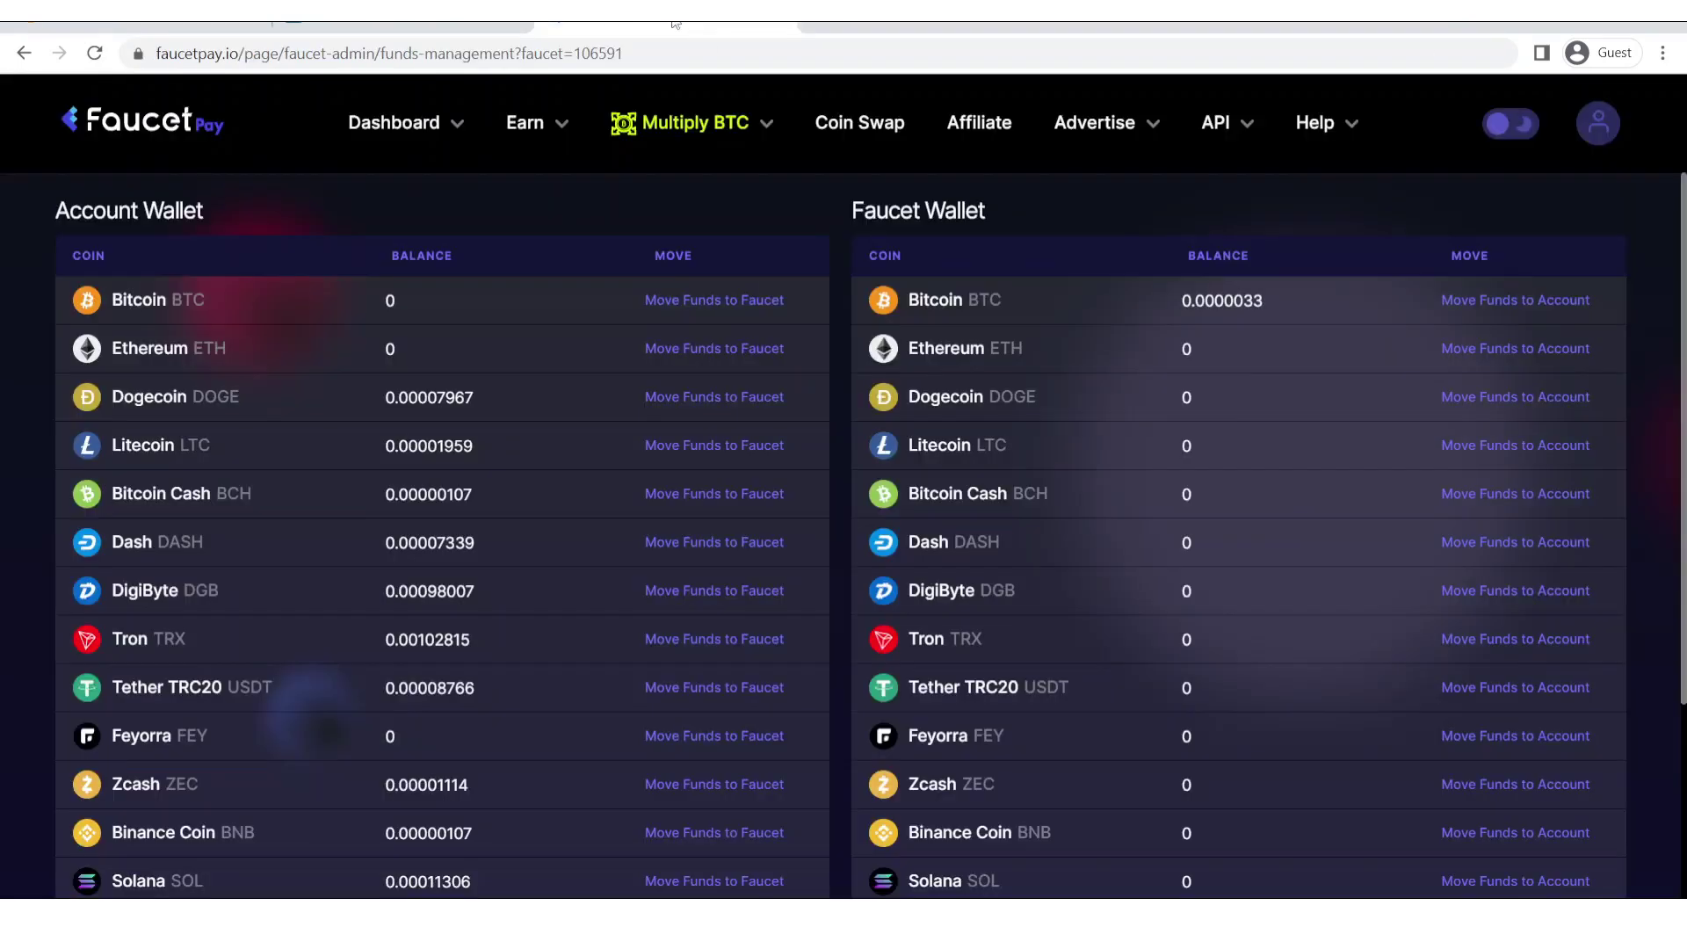
pyautogui.moveTo(452, 122)
pyautogui.click(442, 202)
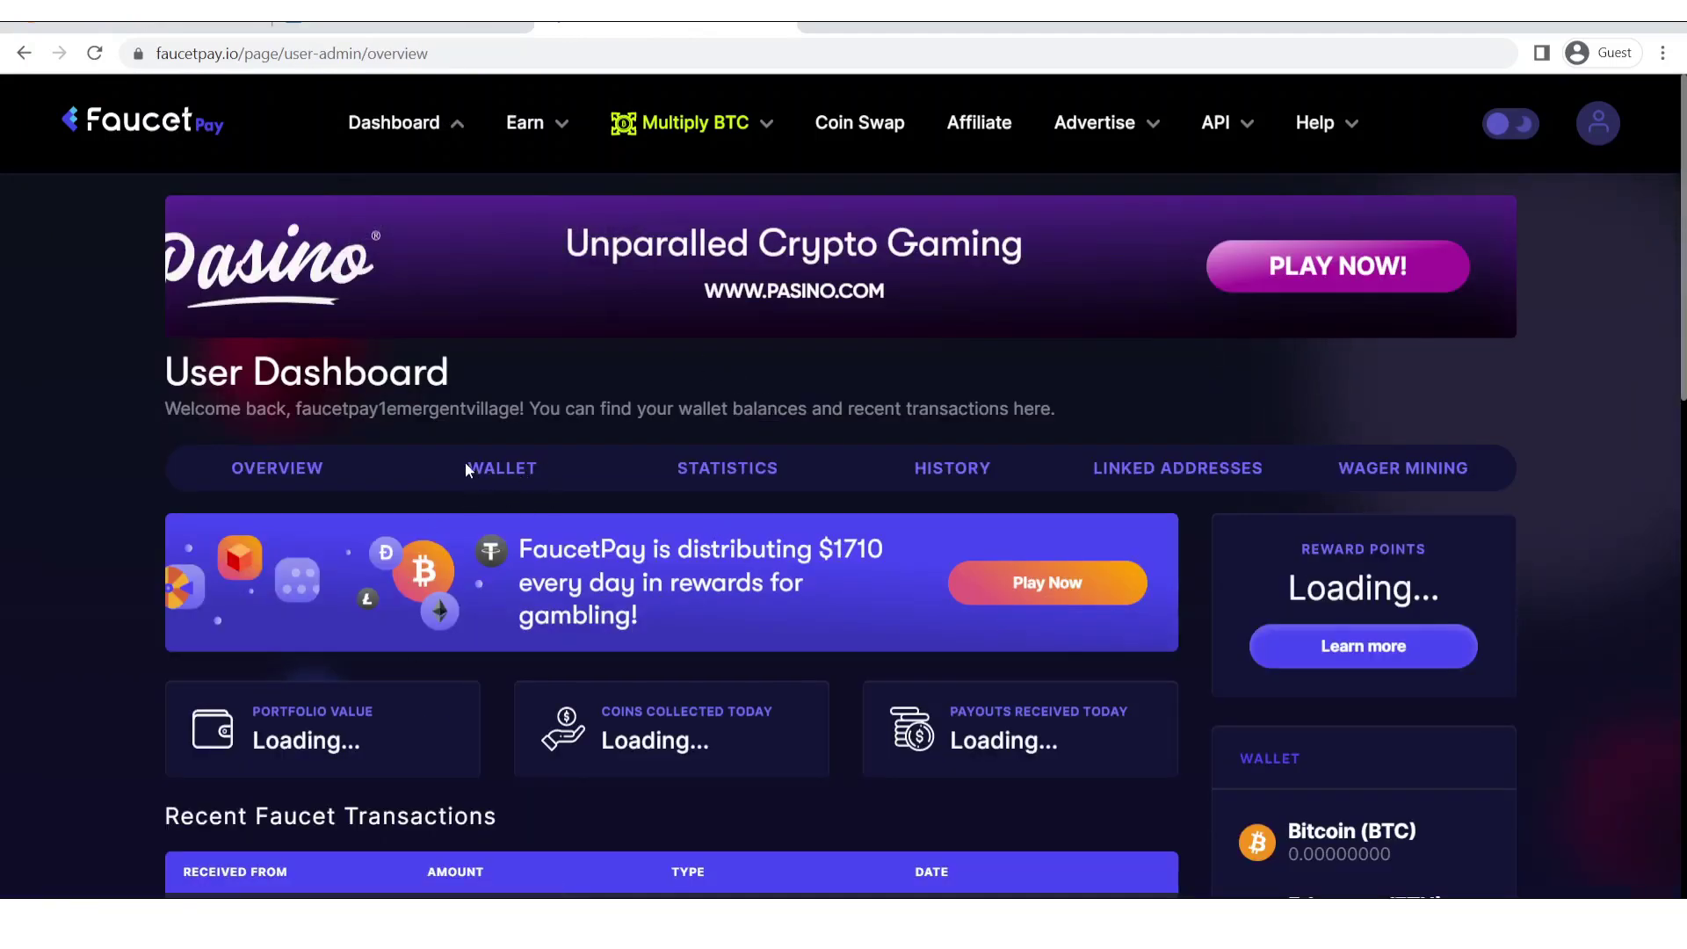
pyautogui.click(523, 467)
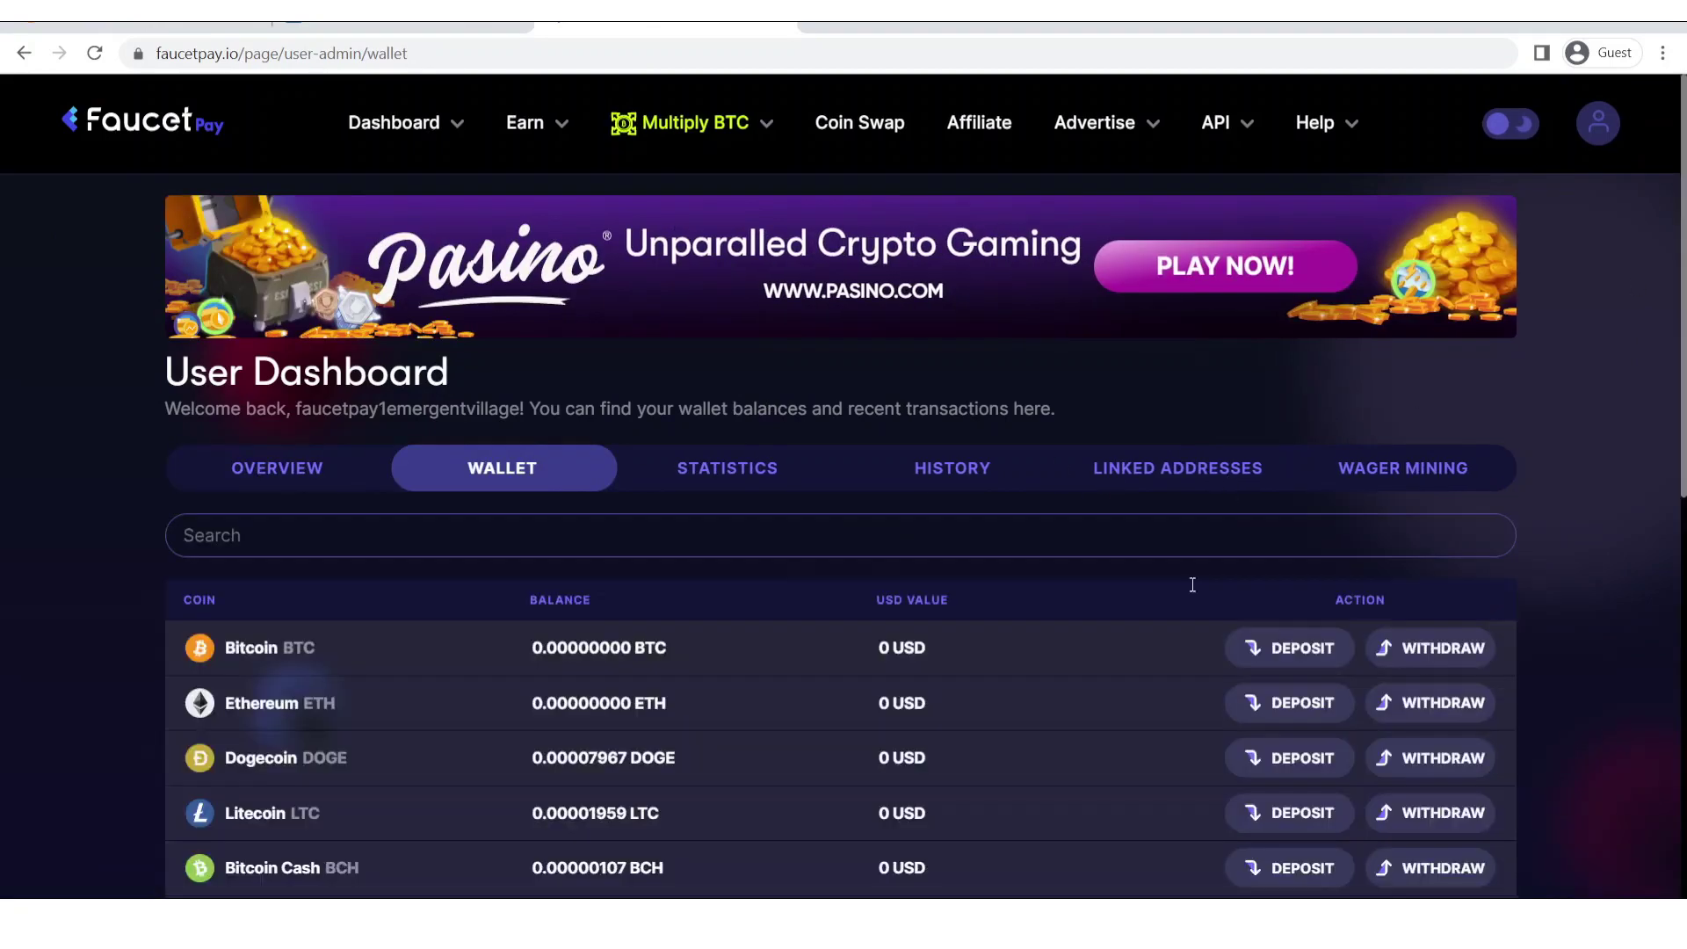
pyautogui.click(1302, 650)
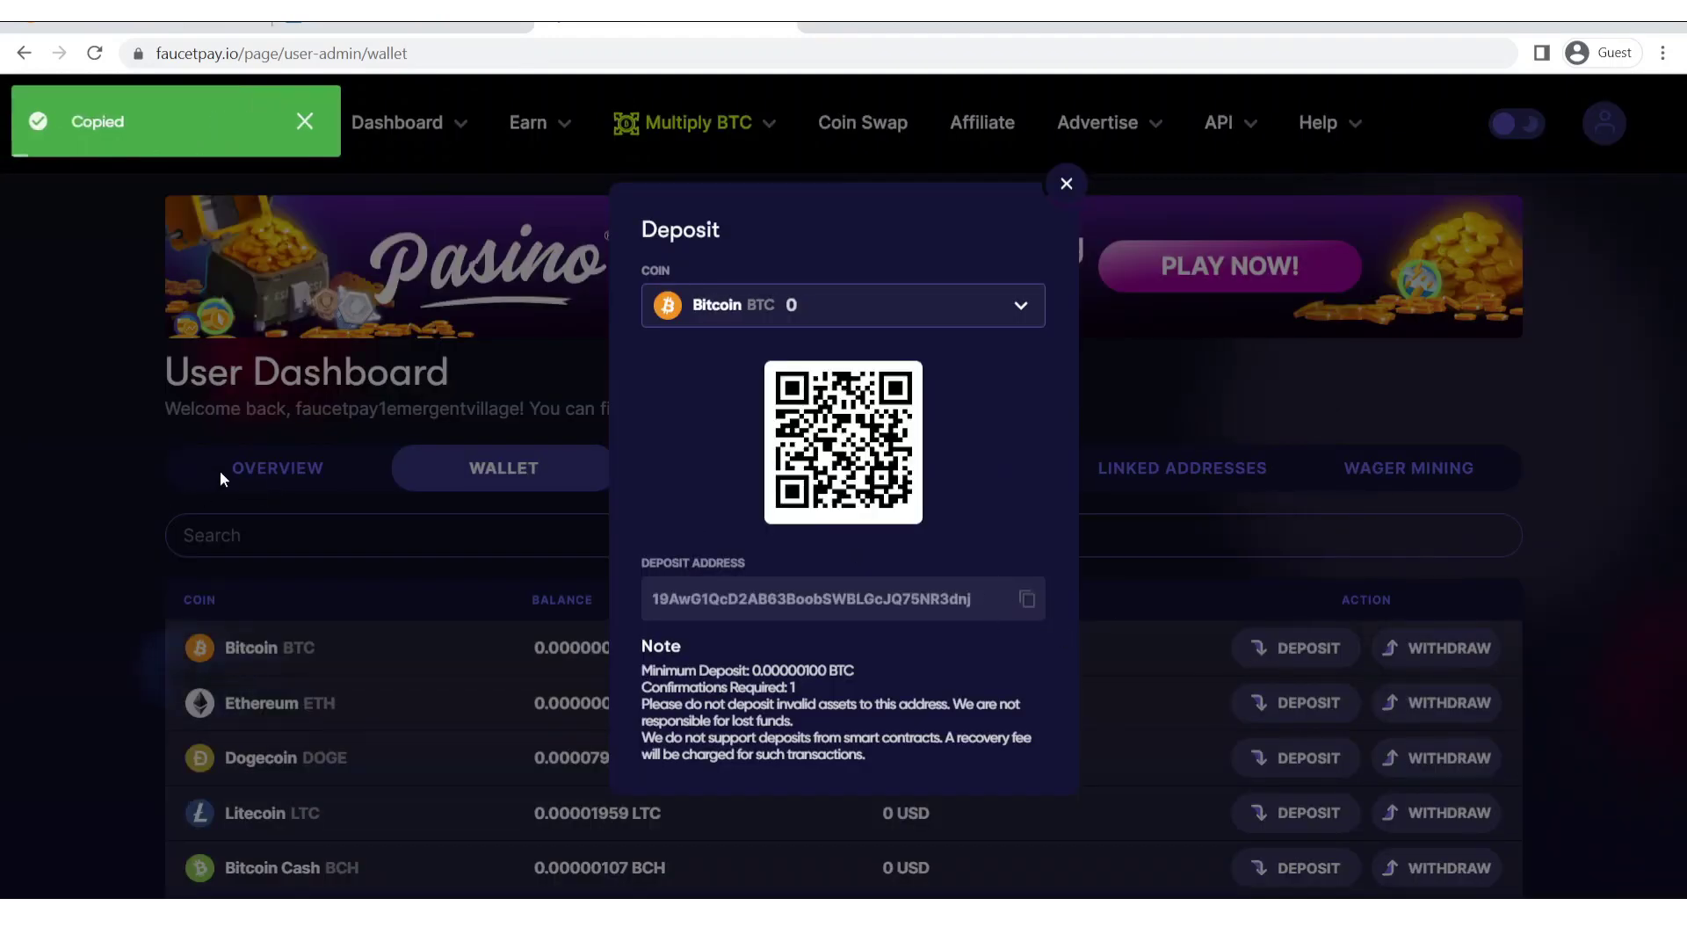
pyautogui.click(257, 468)
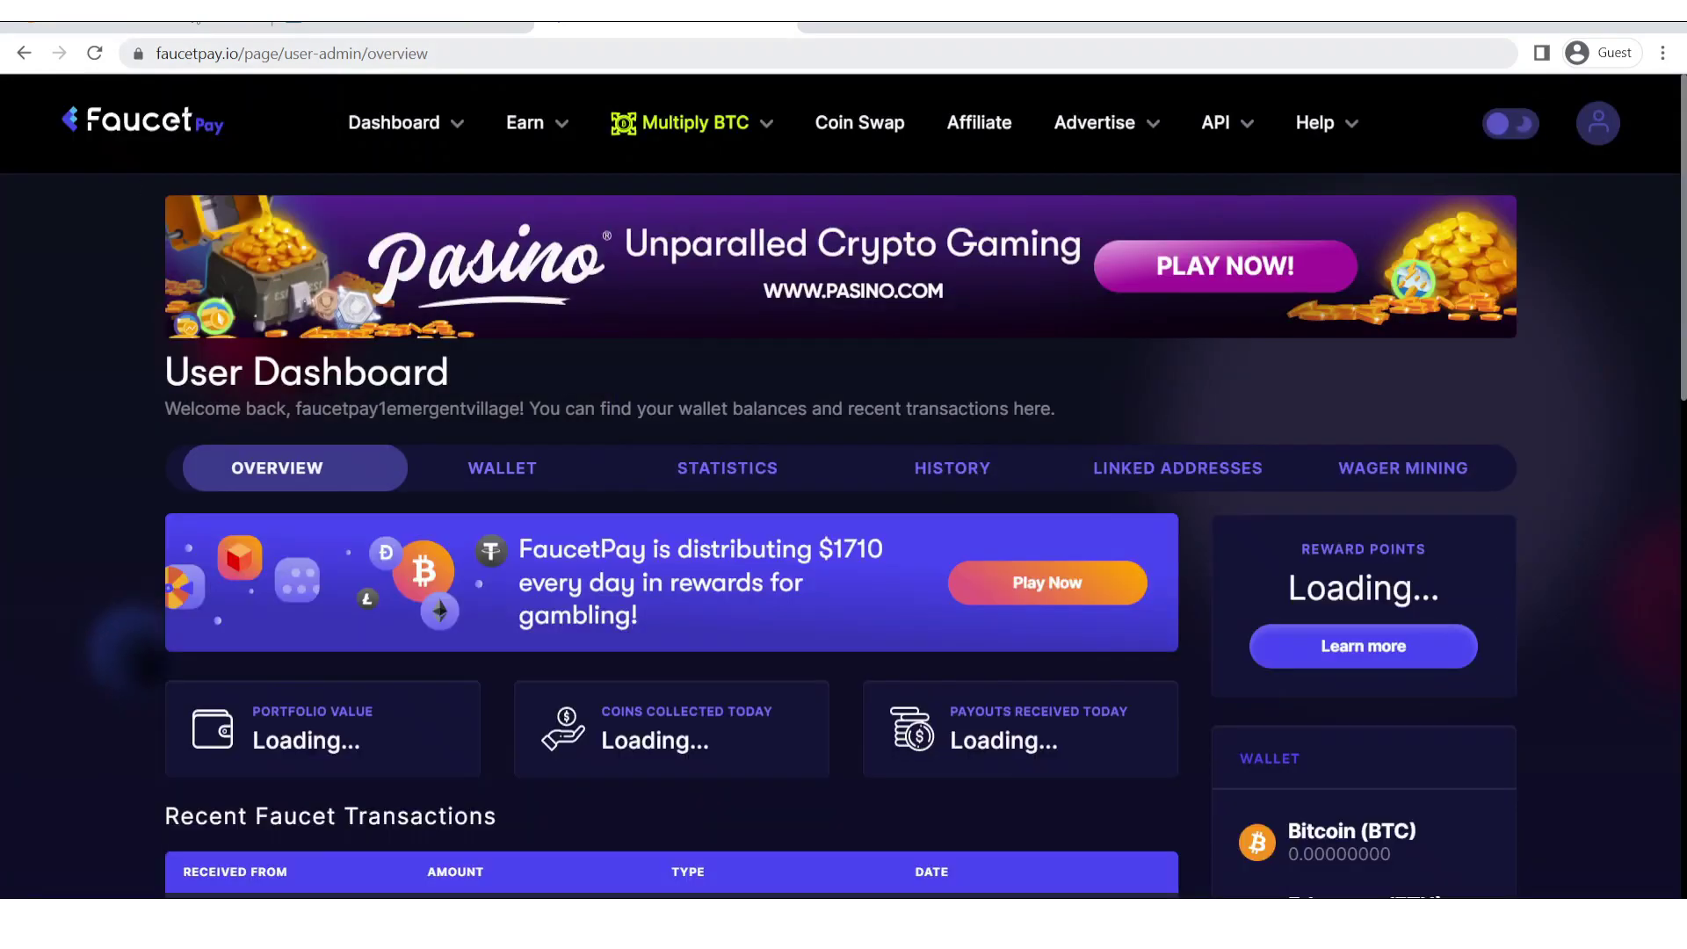
# Paste the Bitcoin deposit address into the faucet claim page's address field.
pyautogui.hotkey('ctrl', 'shift', 'Tab')
pyautogui.click(891, 468)
pyautogui.write('19AwG1QcD2AB63BoobSWBLGcJQ75NR3dnj')
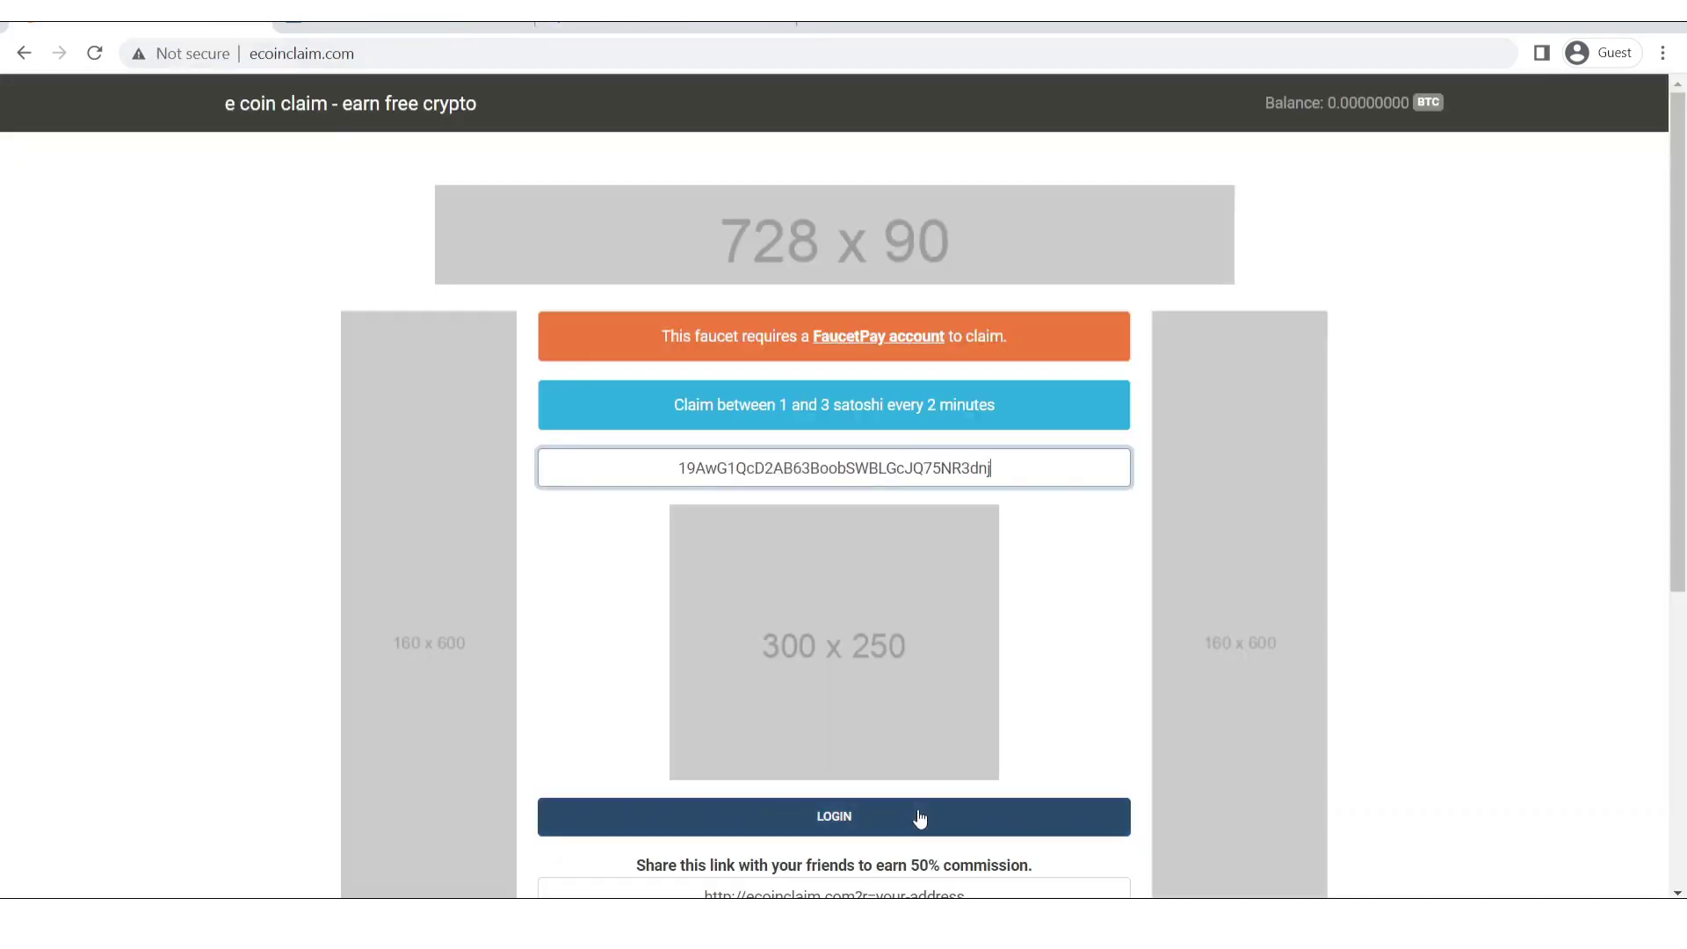
# Log in and answer the anti-bot links in order: giraffe, tiger, zebra, horse.
pyautogui.click(917, 809)
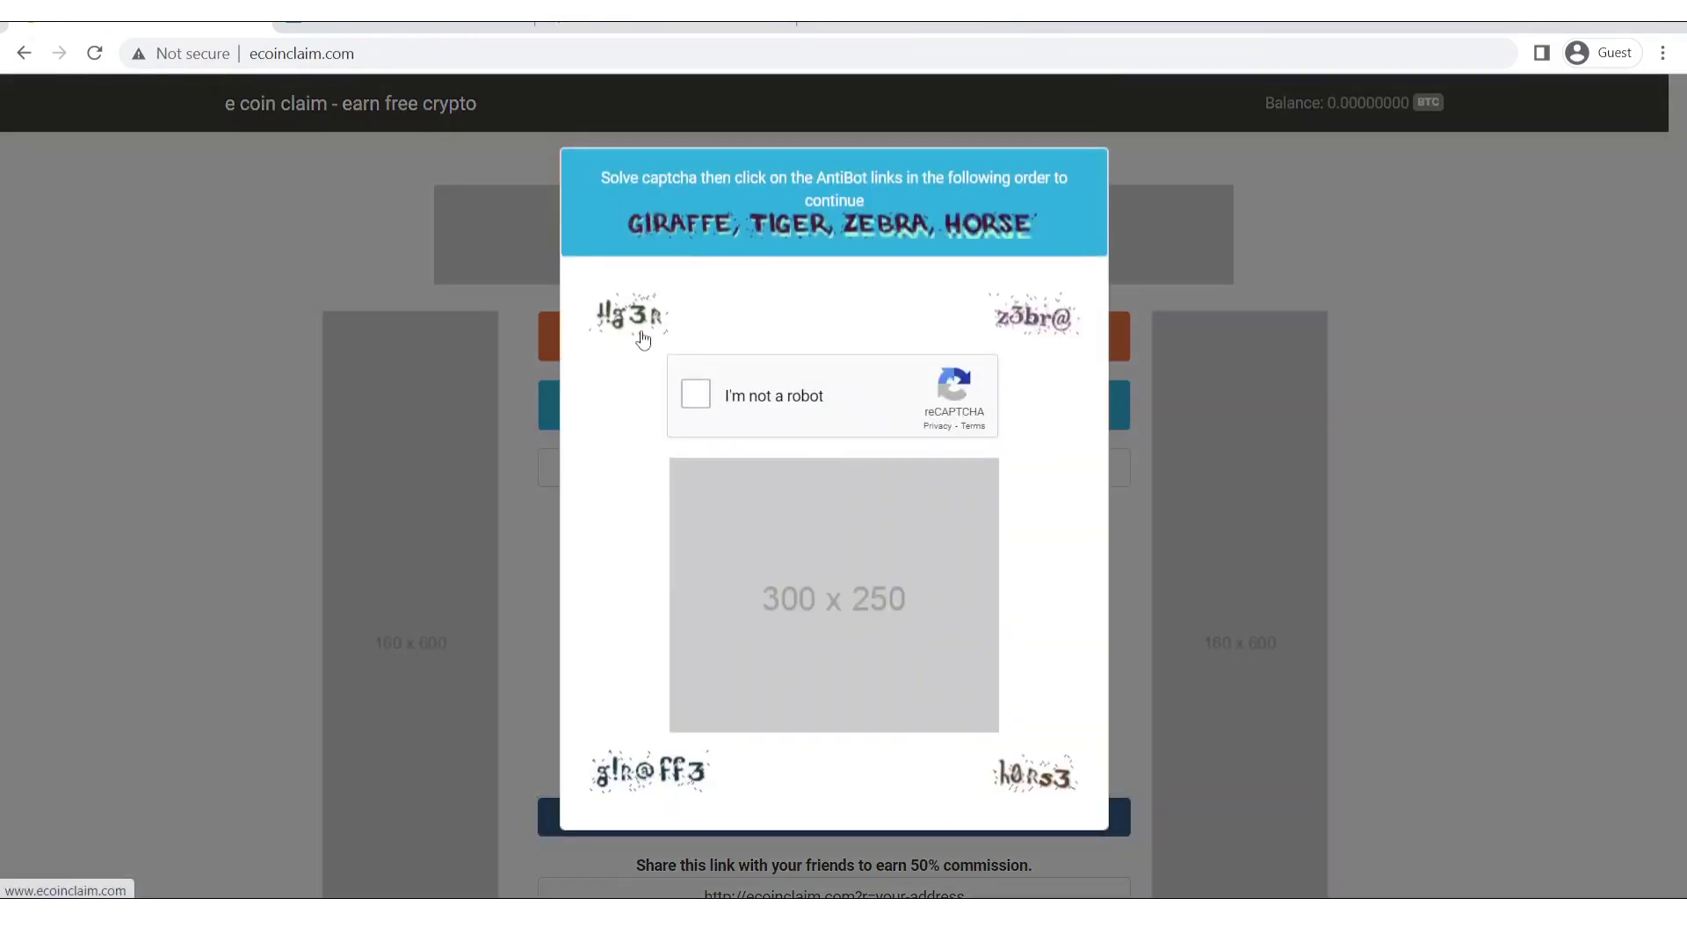
pyautogui.click(642, 781)
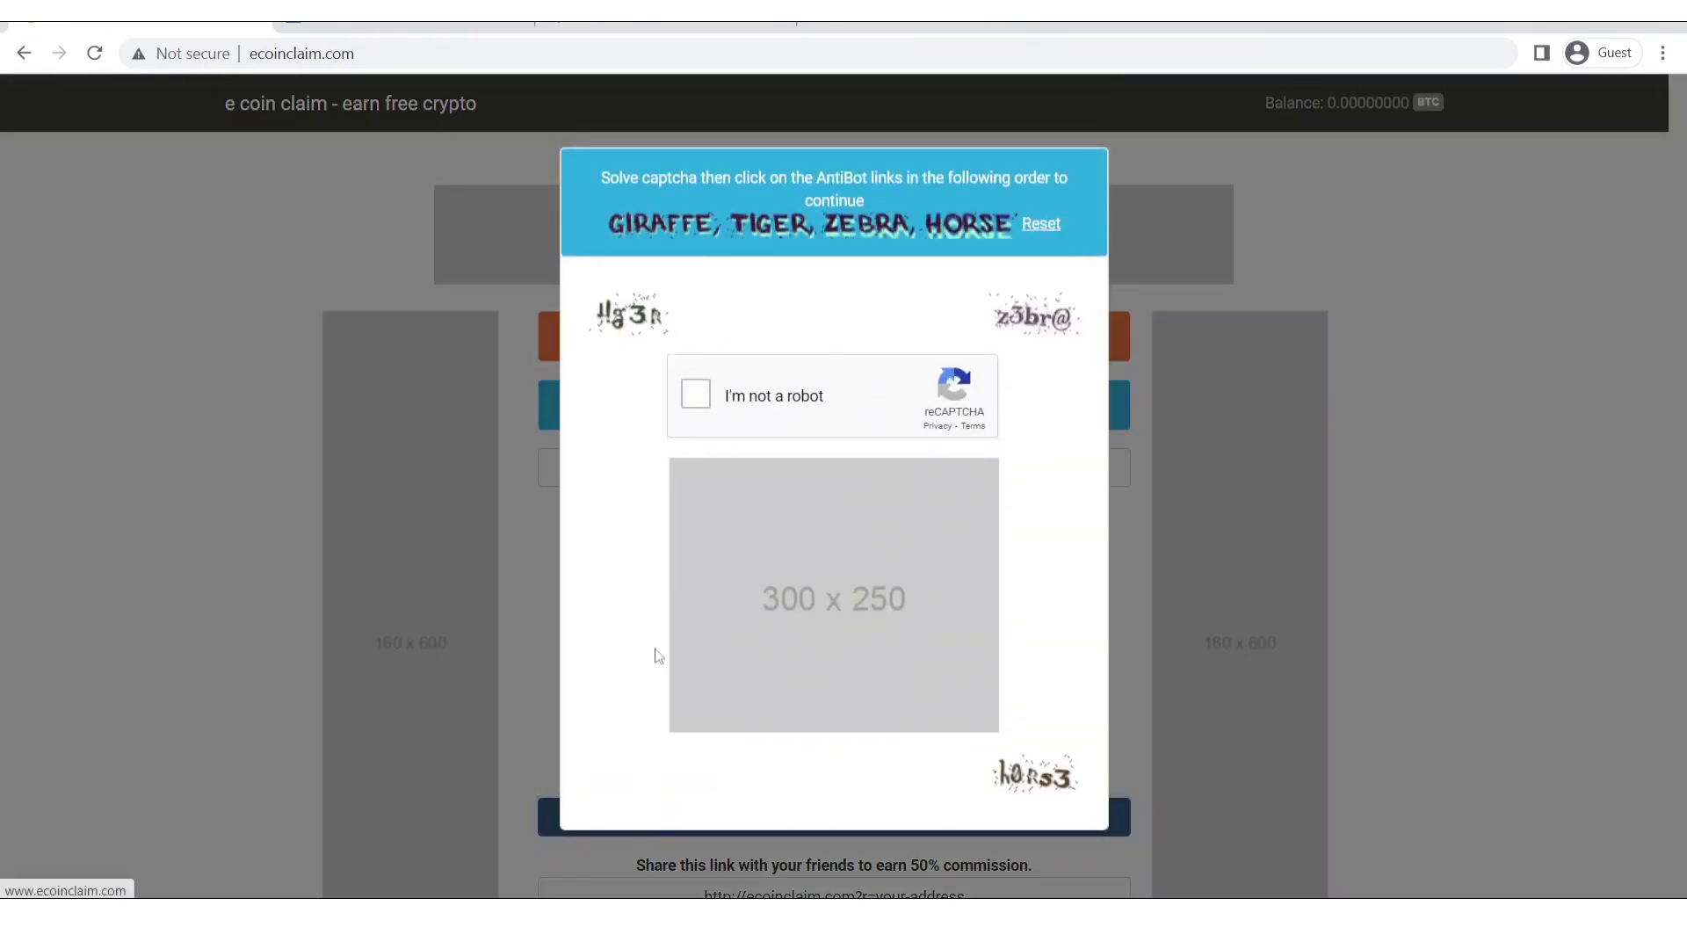
pyautogui.click(630, 312)
pyautogui.click(1029, 320)
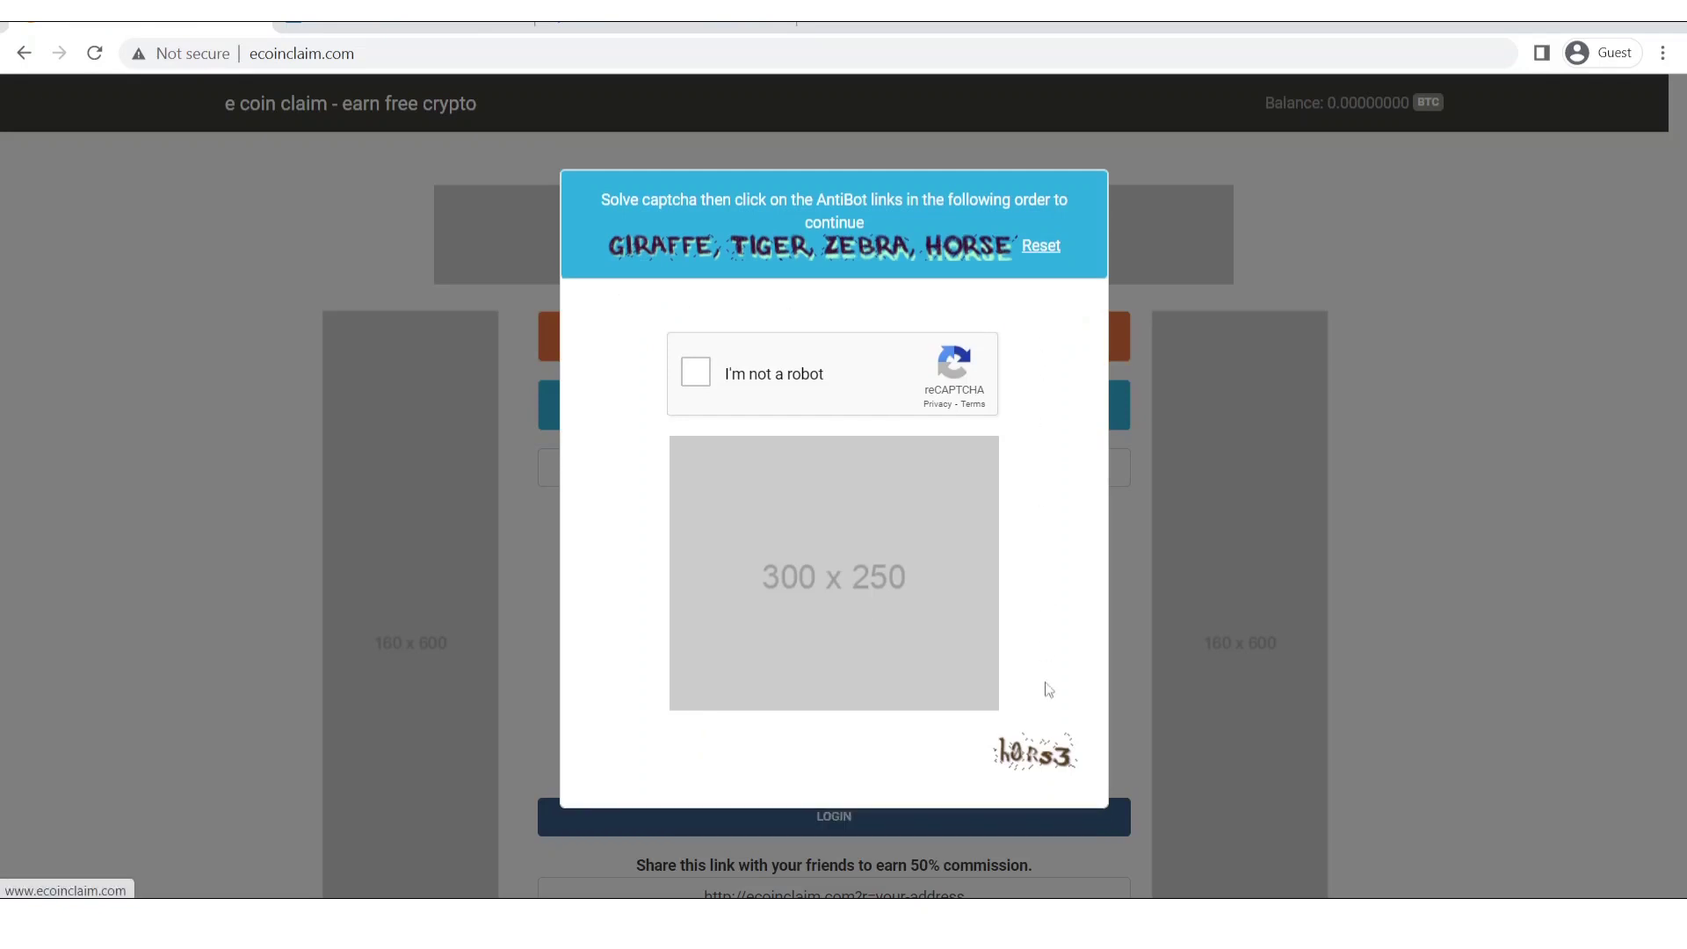
pyautogui.click(1035, 752)
# Solve the reCAPTCHA by selecting the bus tiles and verify to make the claim.
pyautogui.click(695, 367)
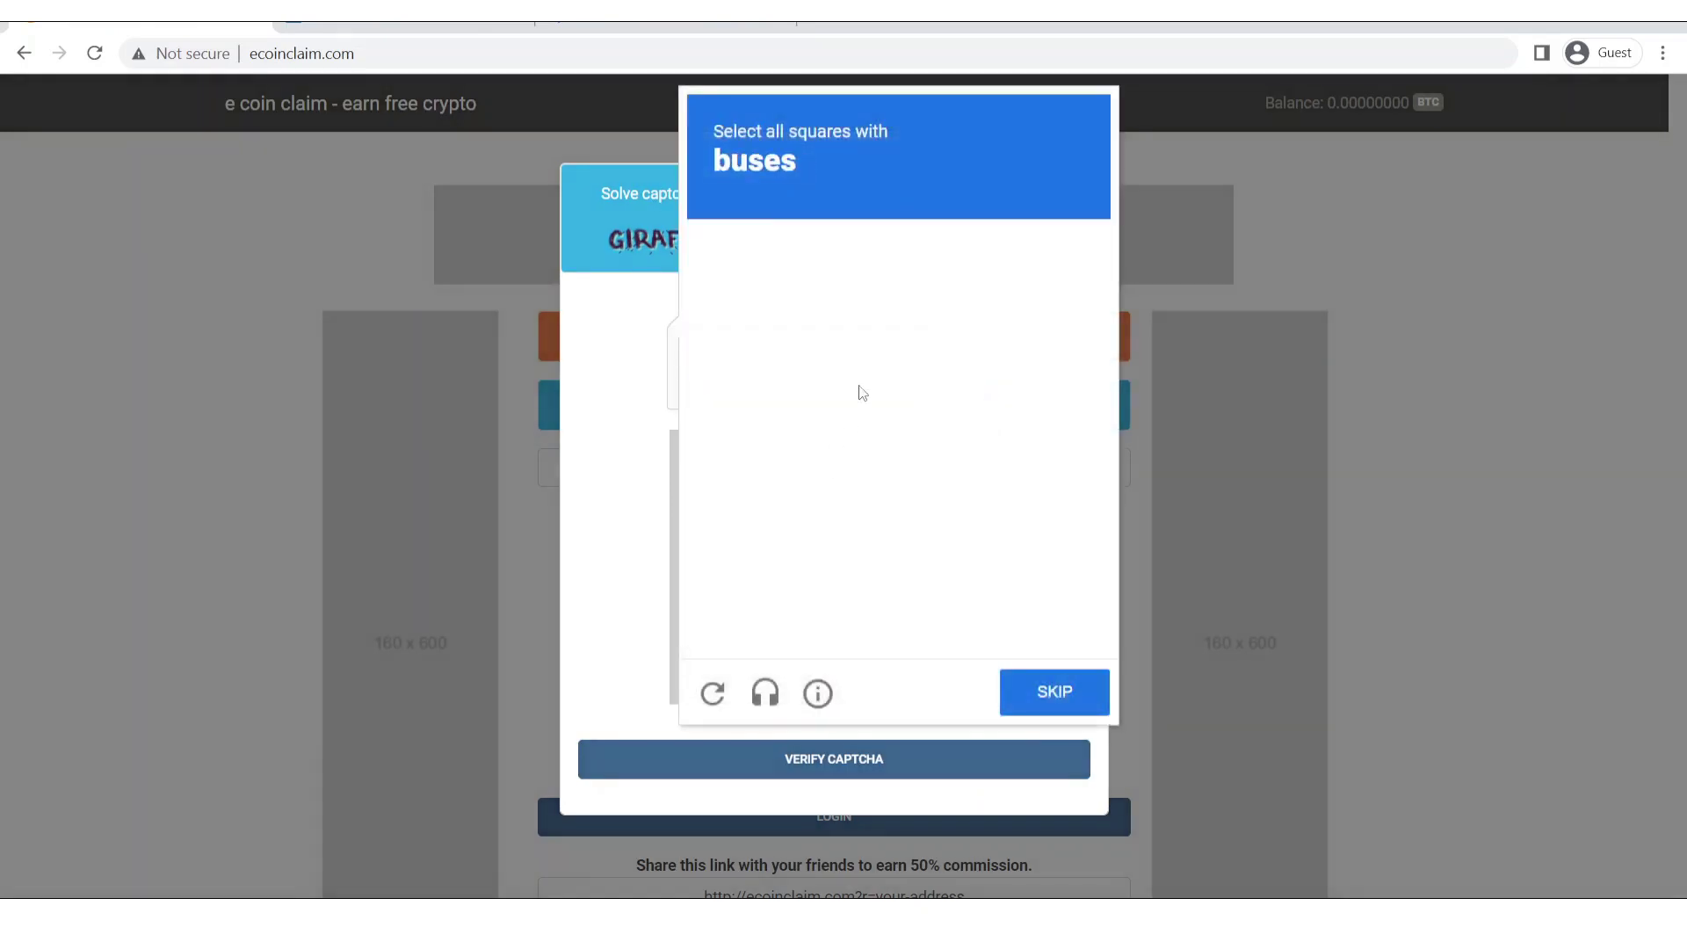
pyautogui.click(952, 494)
pyautogui.click(1059, 492)
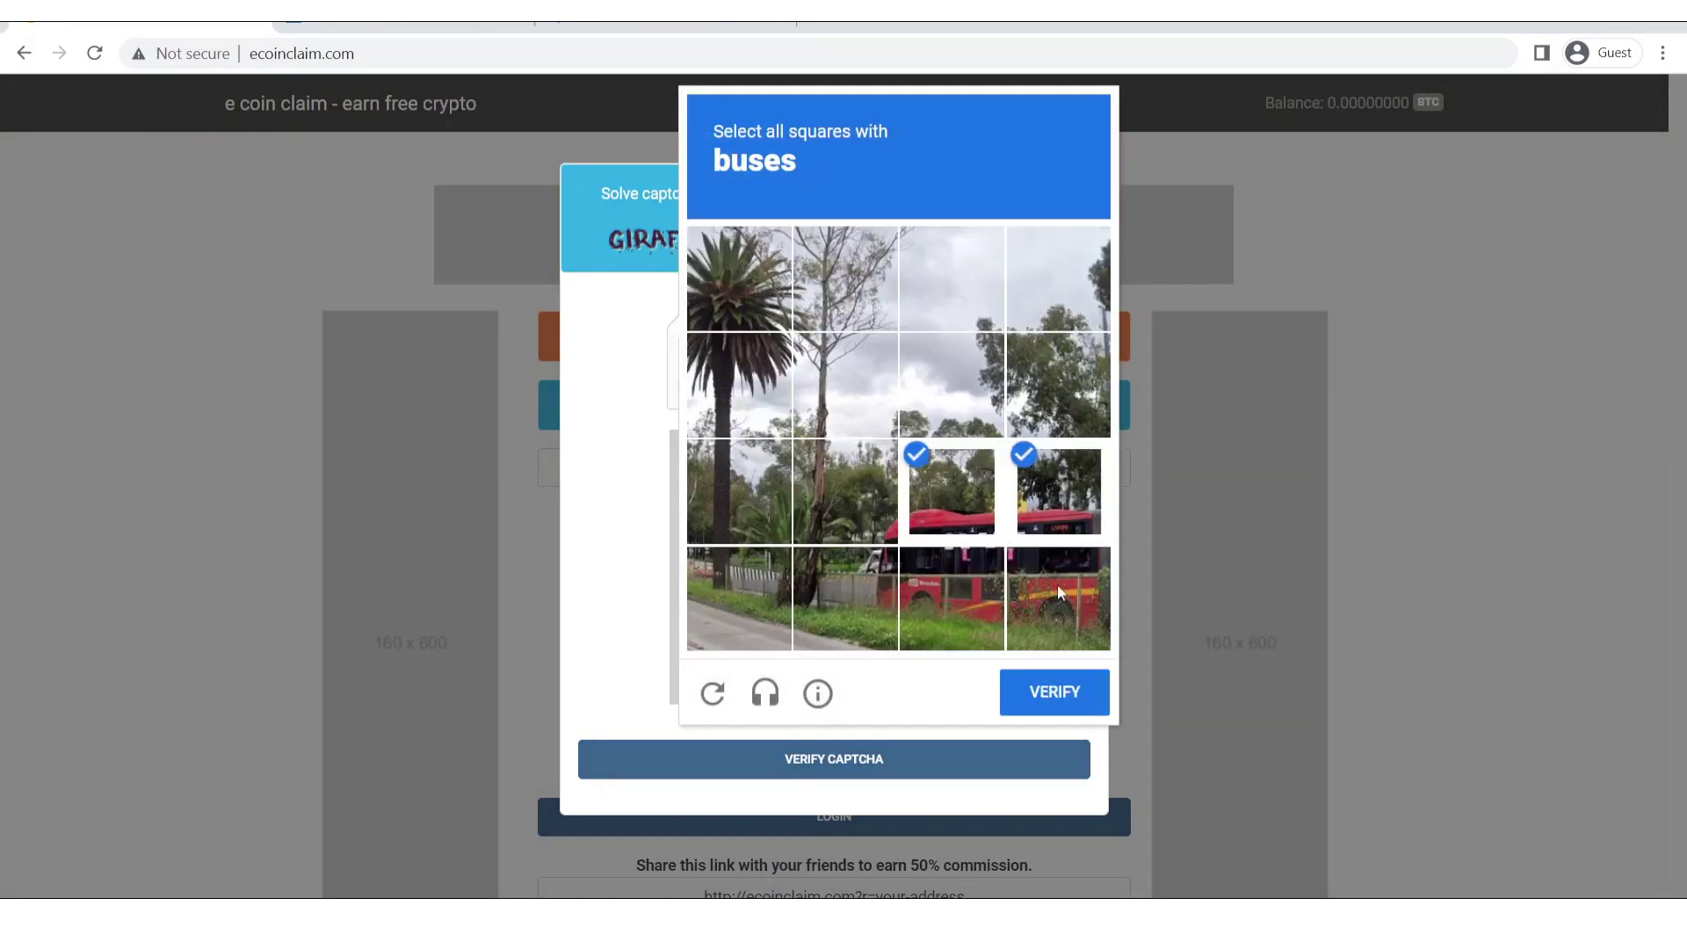
pyautogui.click(1060, 593)
pyautogui.click(924, 603)
pyautogui.click(844, 534)
pyautogui.click(863, 599)
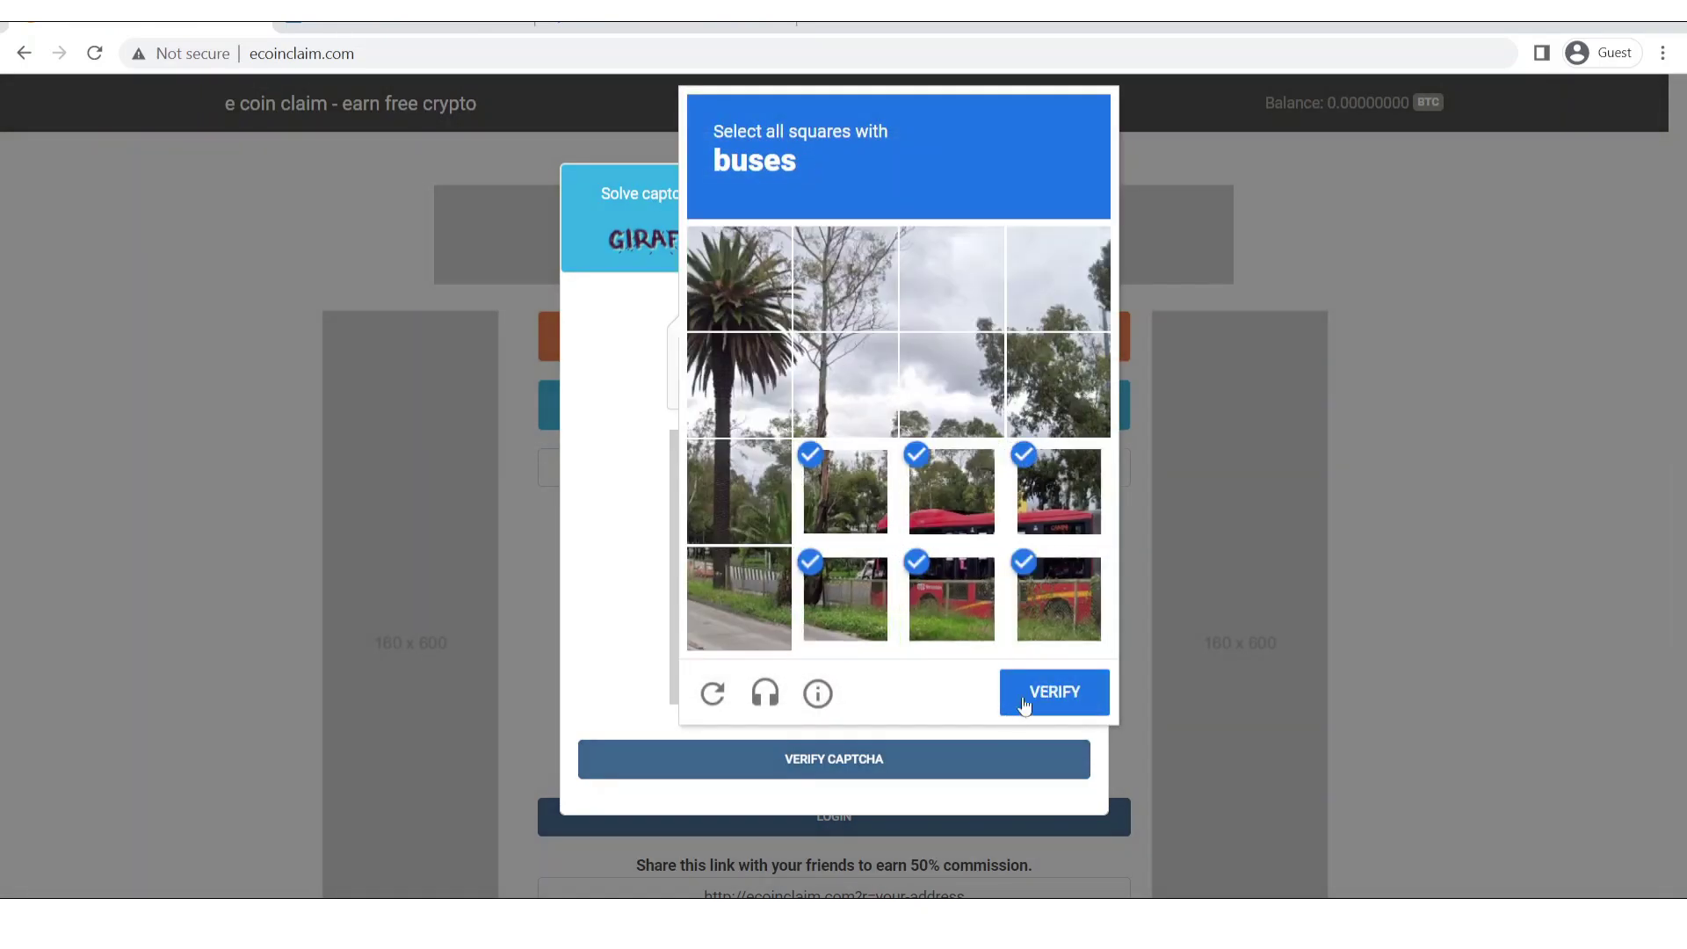
pyautogui.click(1024, 703)
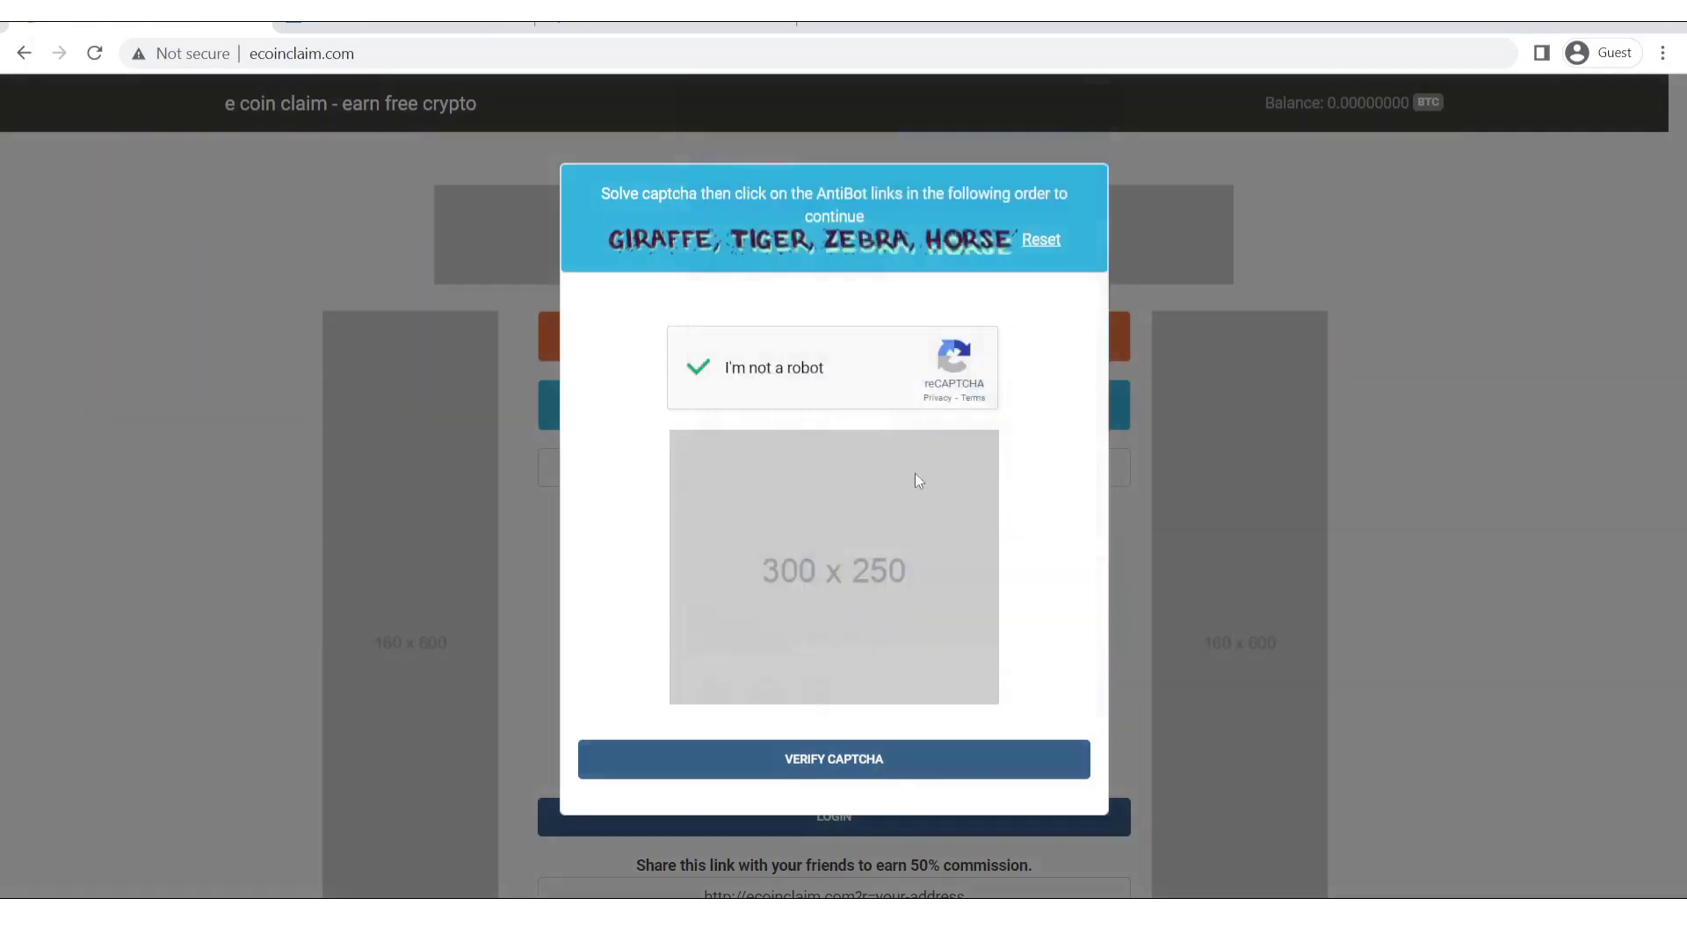
pyautogui.click(874, 769)
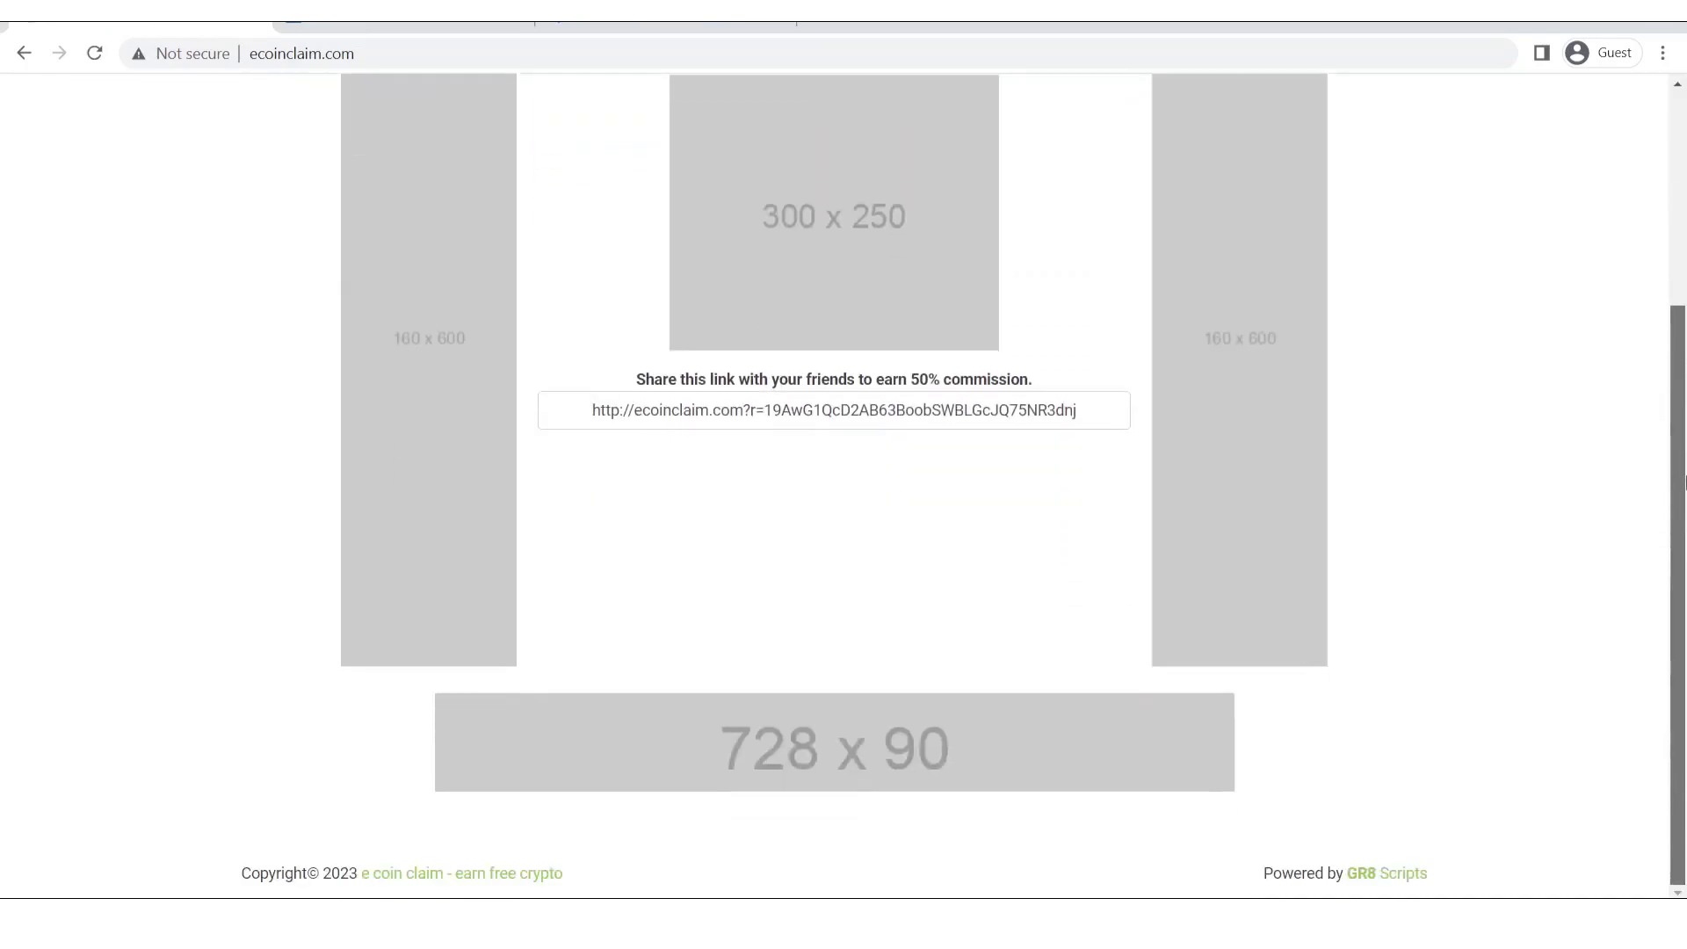
# Confirm the 0.00000327 BTC balance and the 2-minute wait notice.
pyautogui.moveTo(1684, 477); pyautogui.dragTo(1666, 230)
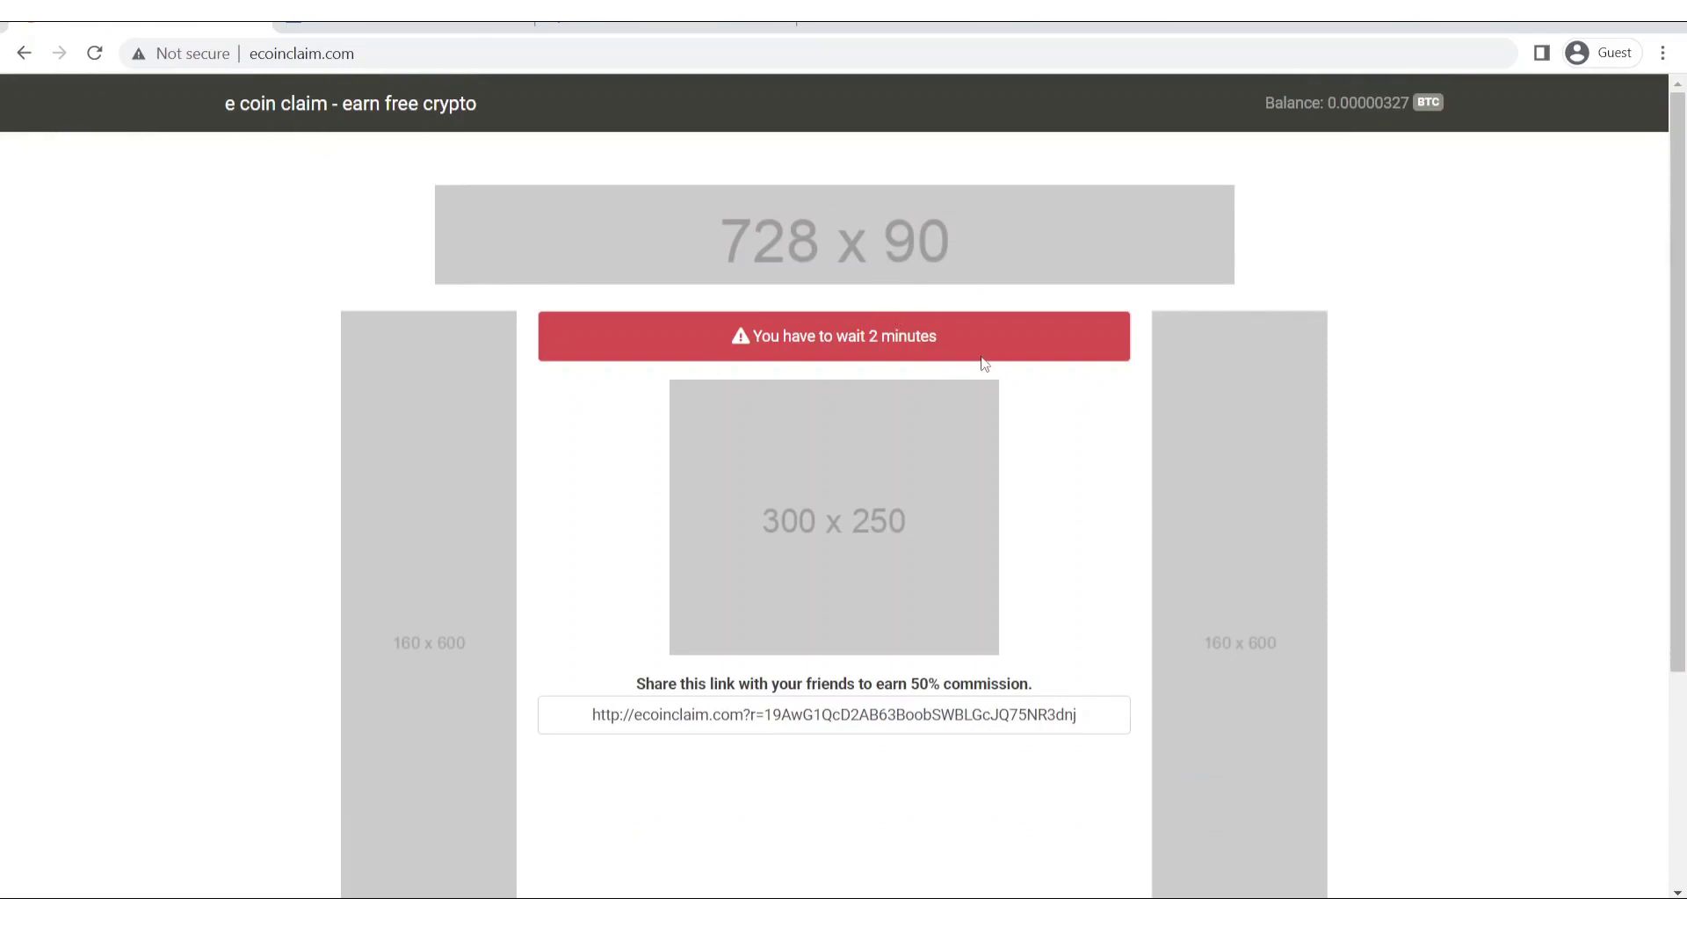
pyautogui.moveTo(764, 330); pyautogui.dragTo(655, 353)
pyautogui.moveTo(1321, 107); pyautogui.dragTo(1446, 103)
pyautogui.scroll(-1, 1683, 266)
pyautogui.scroll(-3, 1683, 266)
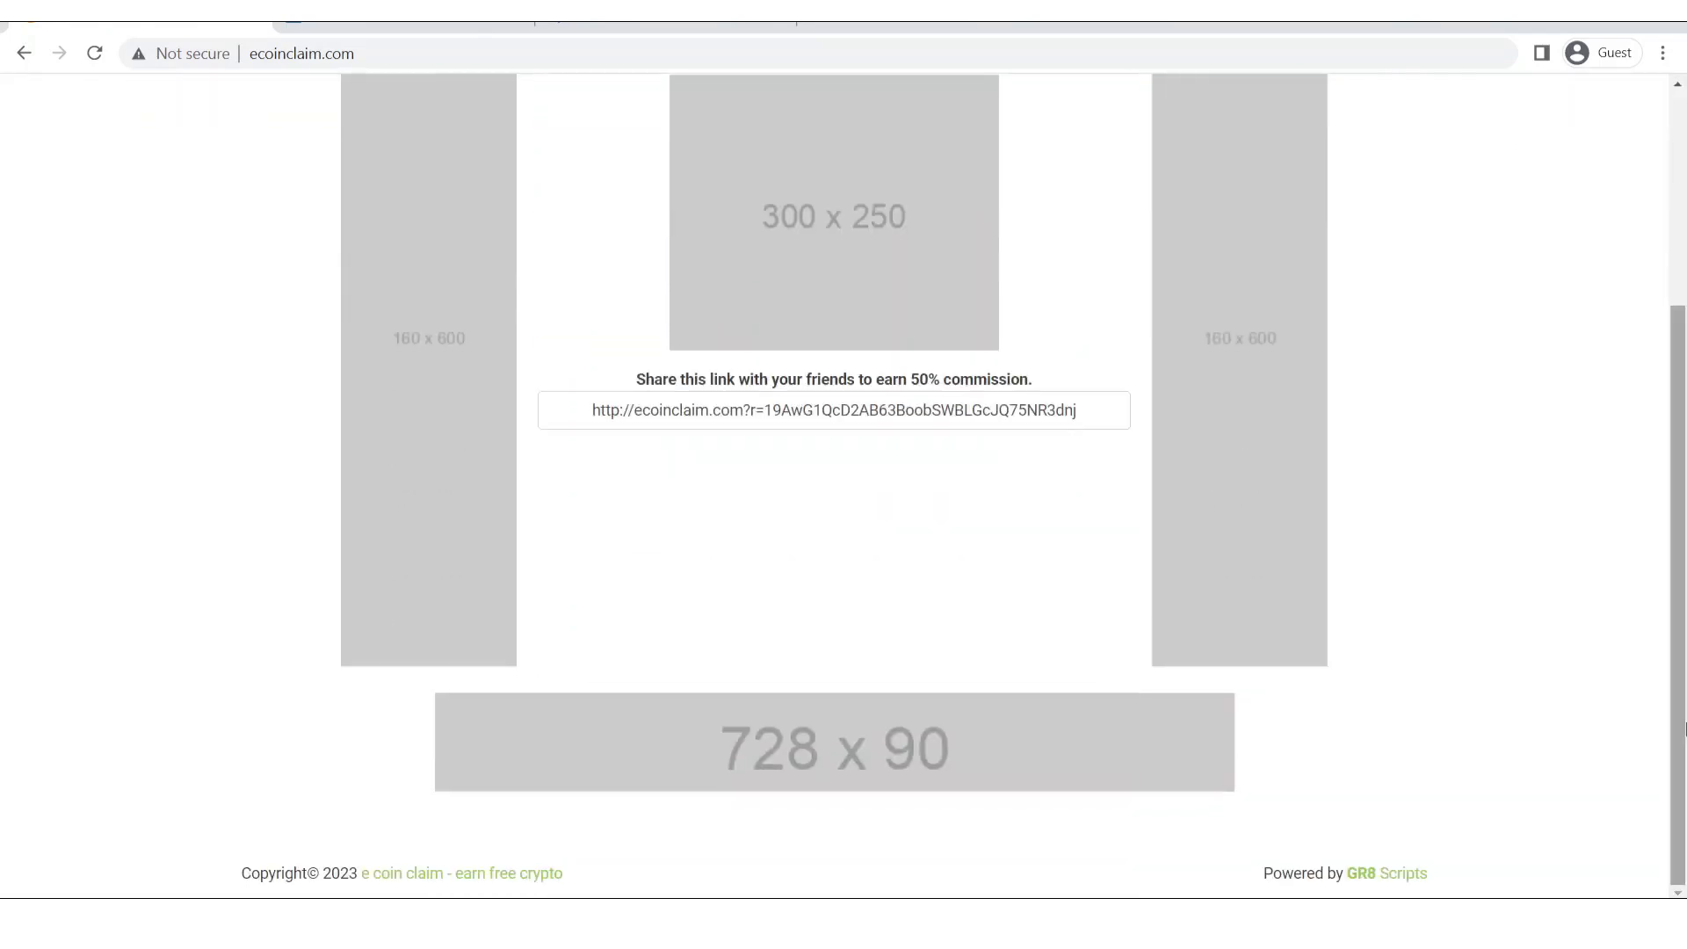
pyautogui.scroll(4, 1652, 404)
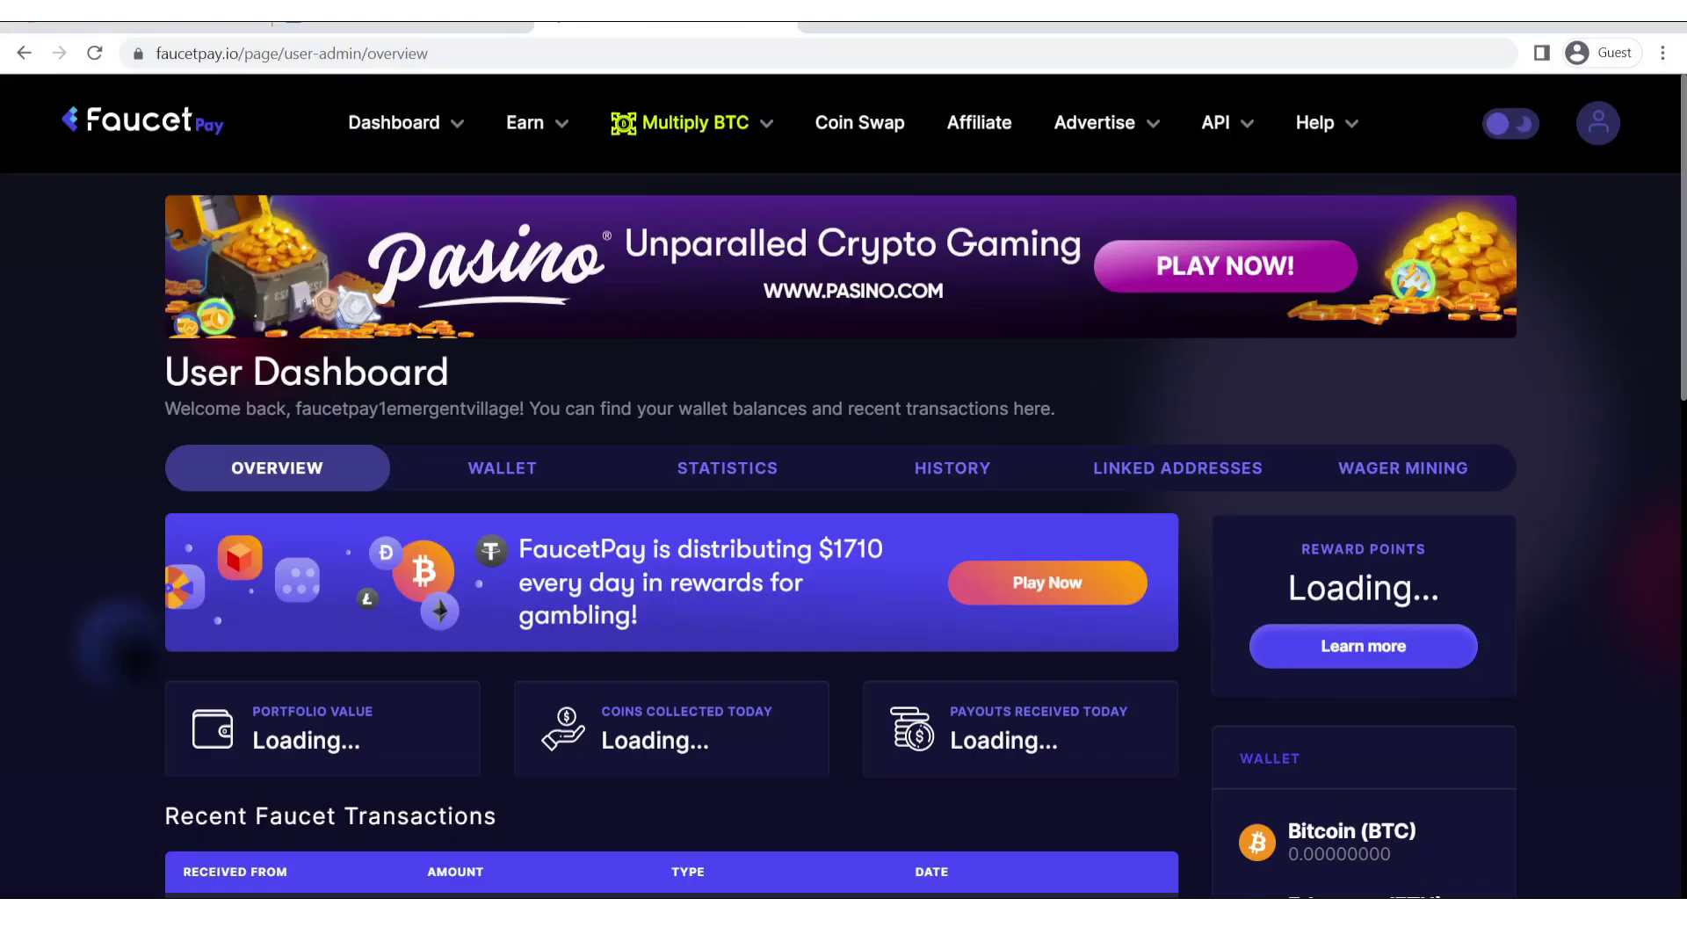
pyautogui.click(665, 27)
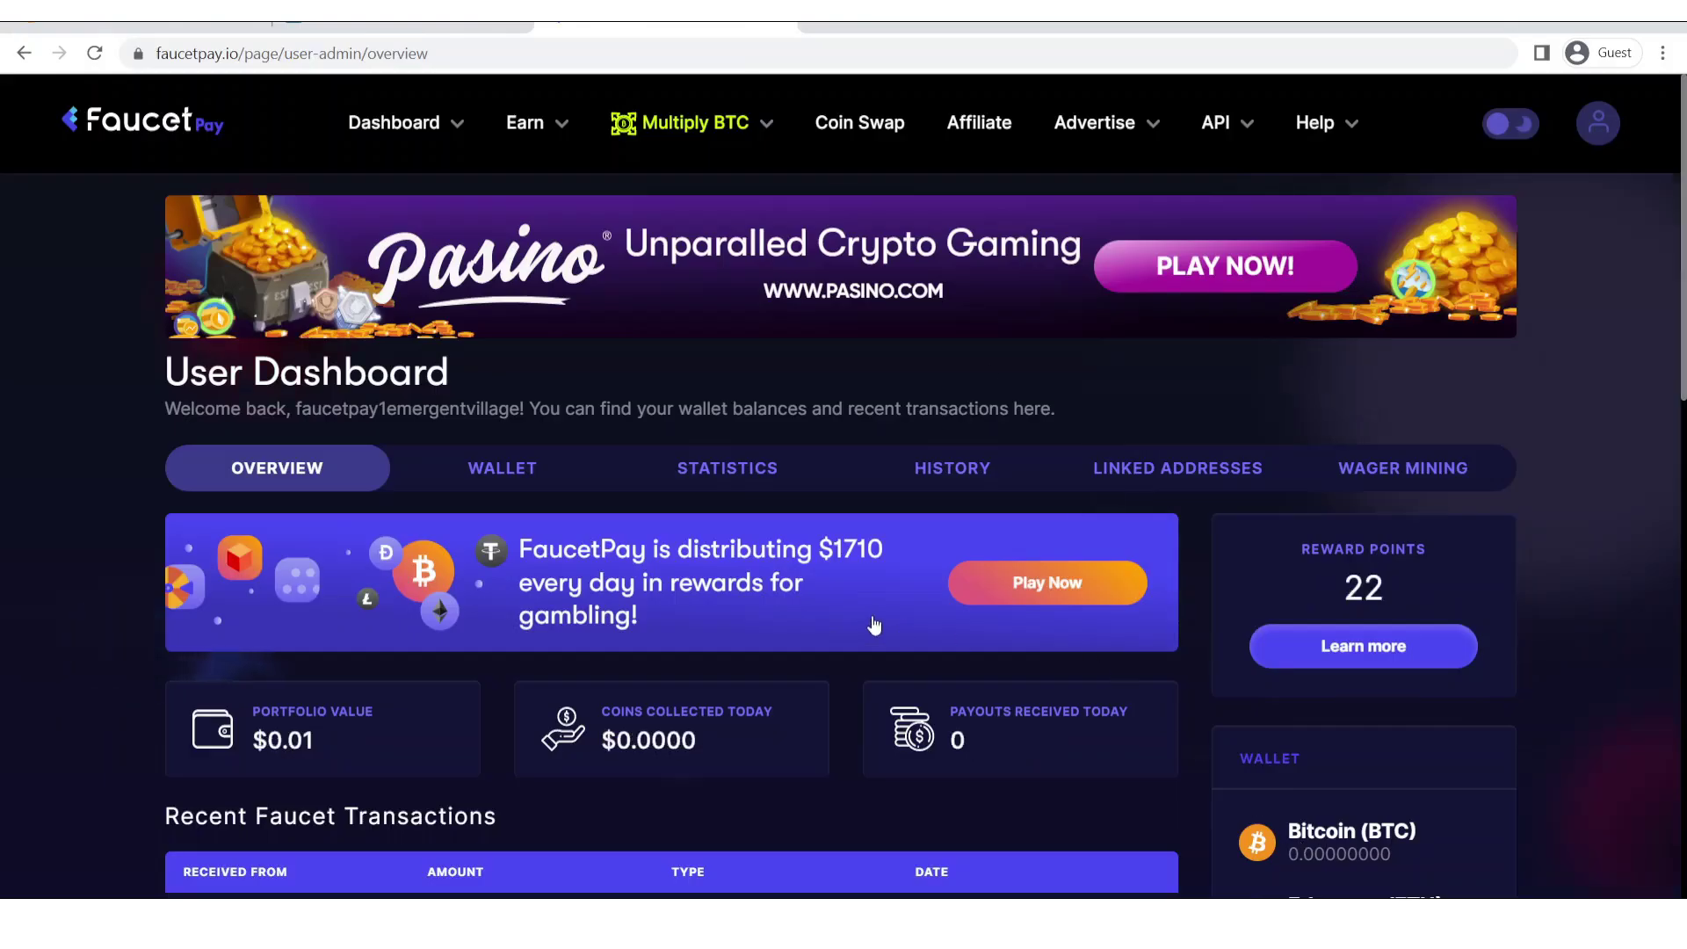
# Reload the FaucetPay dashboard and locate the 0.00000003 BTC e coin claim payment.
pyautogui.scroll(-3, 1680, 281)
pyautogui.scroll(3, 1680, 281)
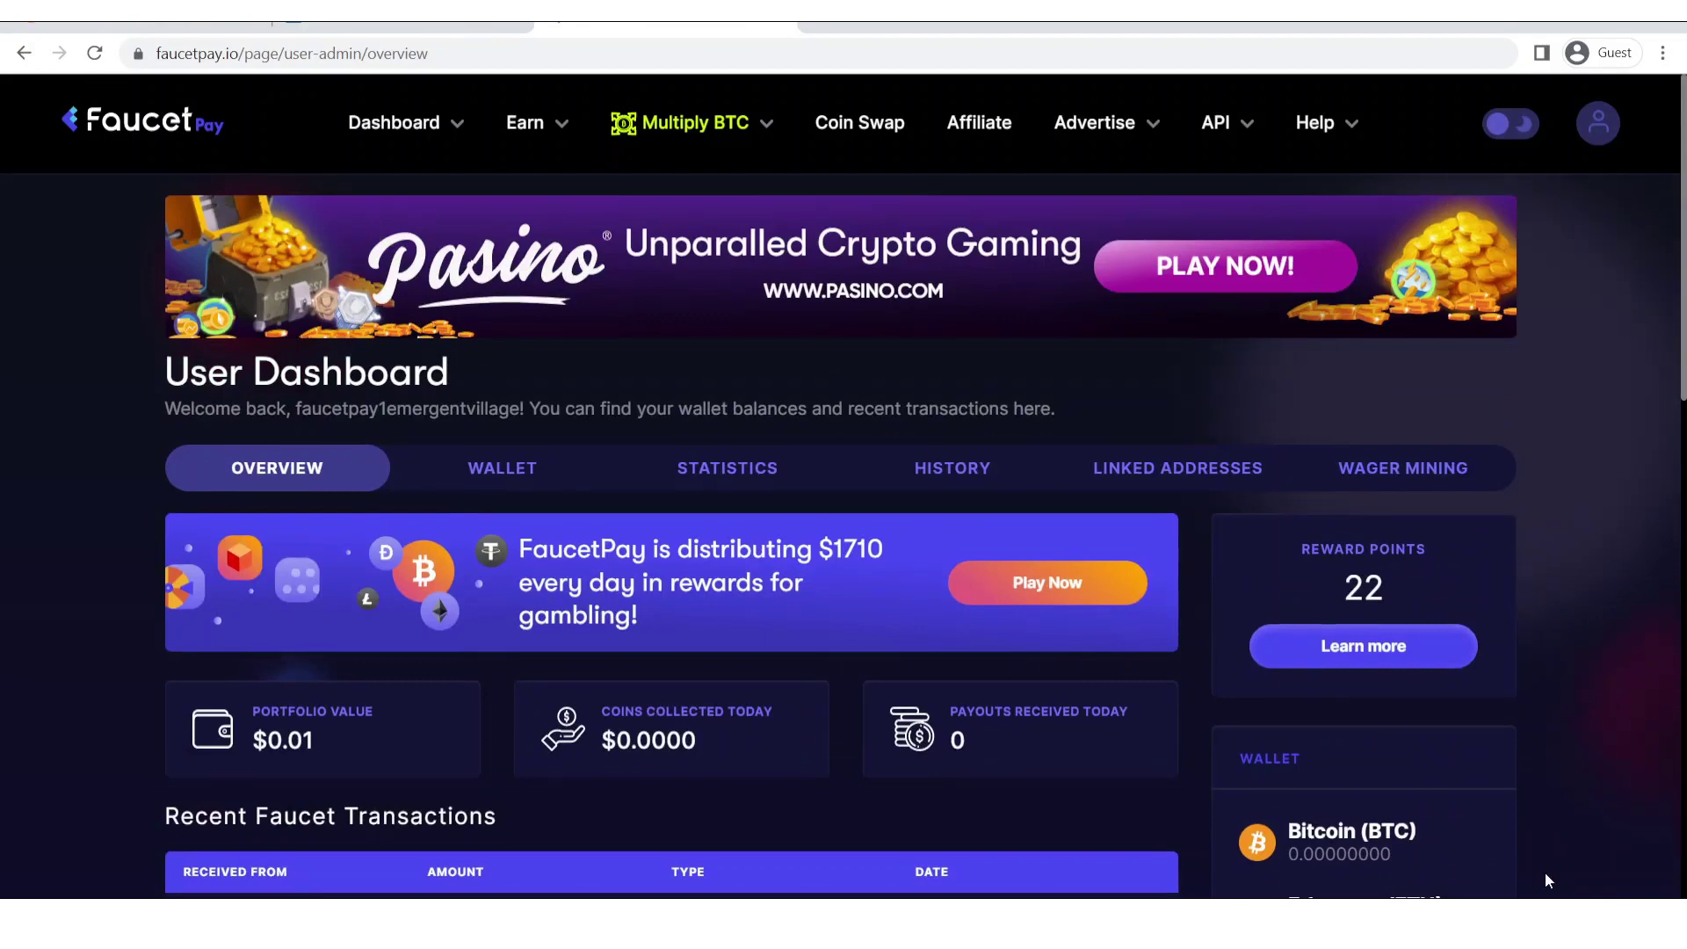
pyautogui.click(96, 53)
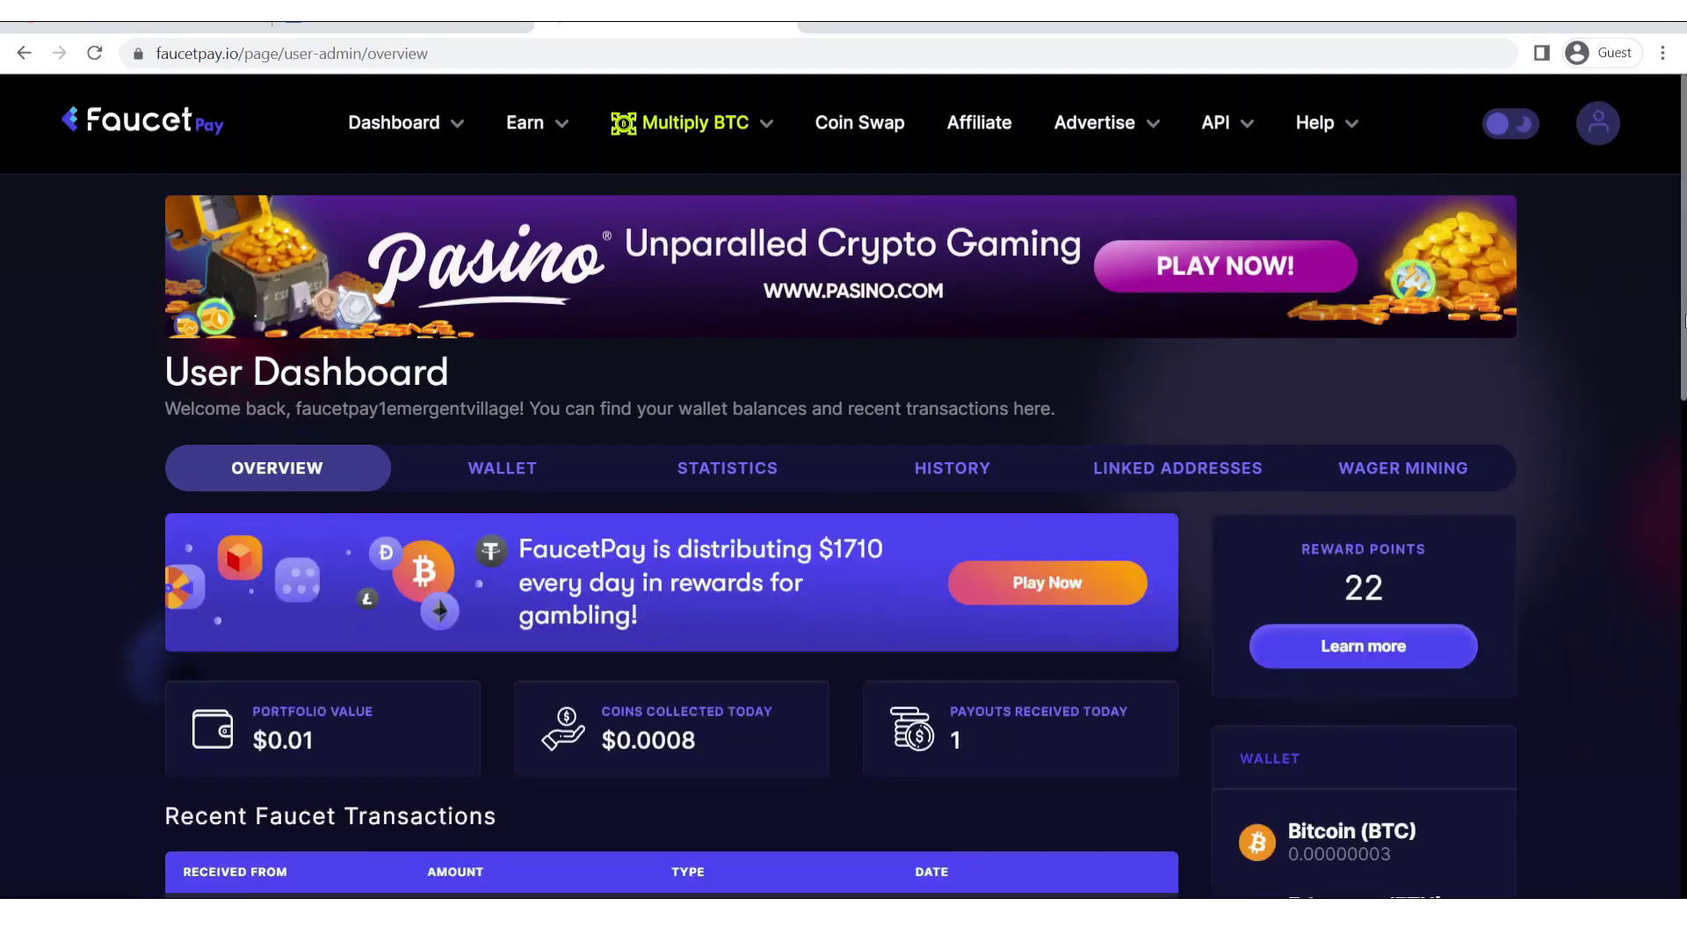
pyautogui.scroll(-7, 1362, 518)
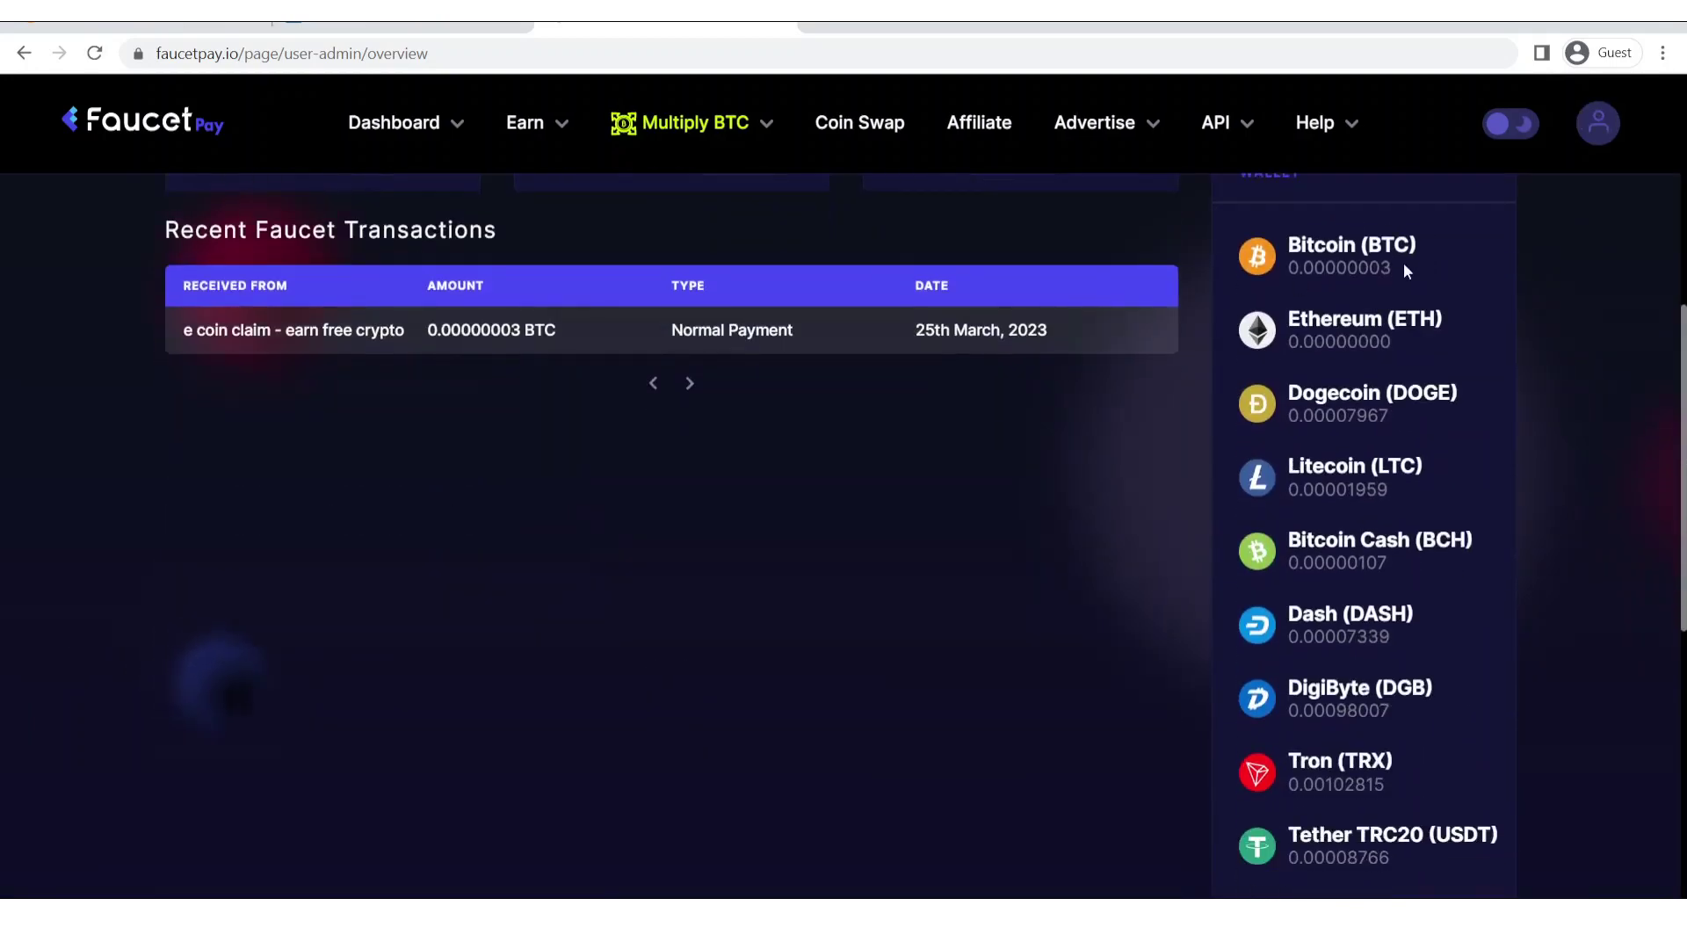
pyautogui.moveTo(1400, 265); pyautogui.dragTo(1235, 268)
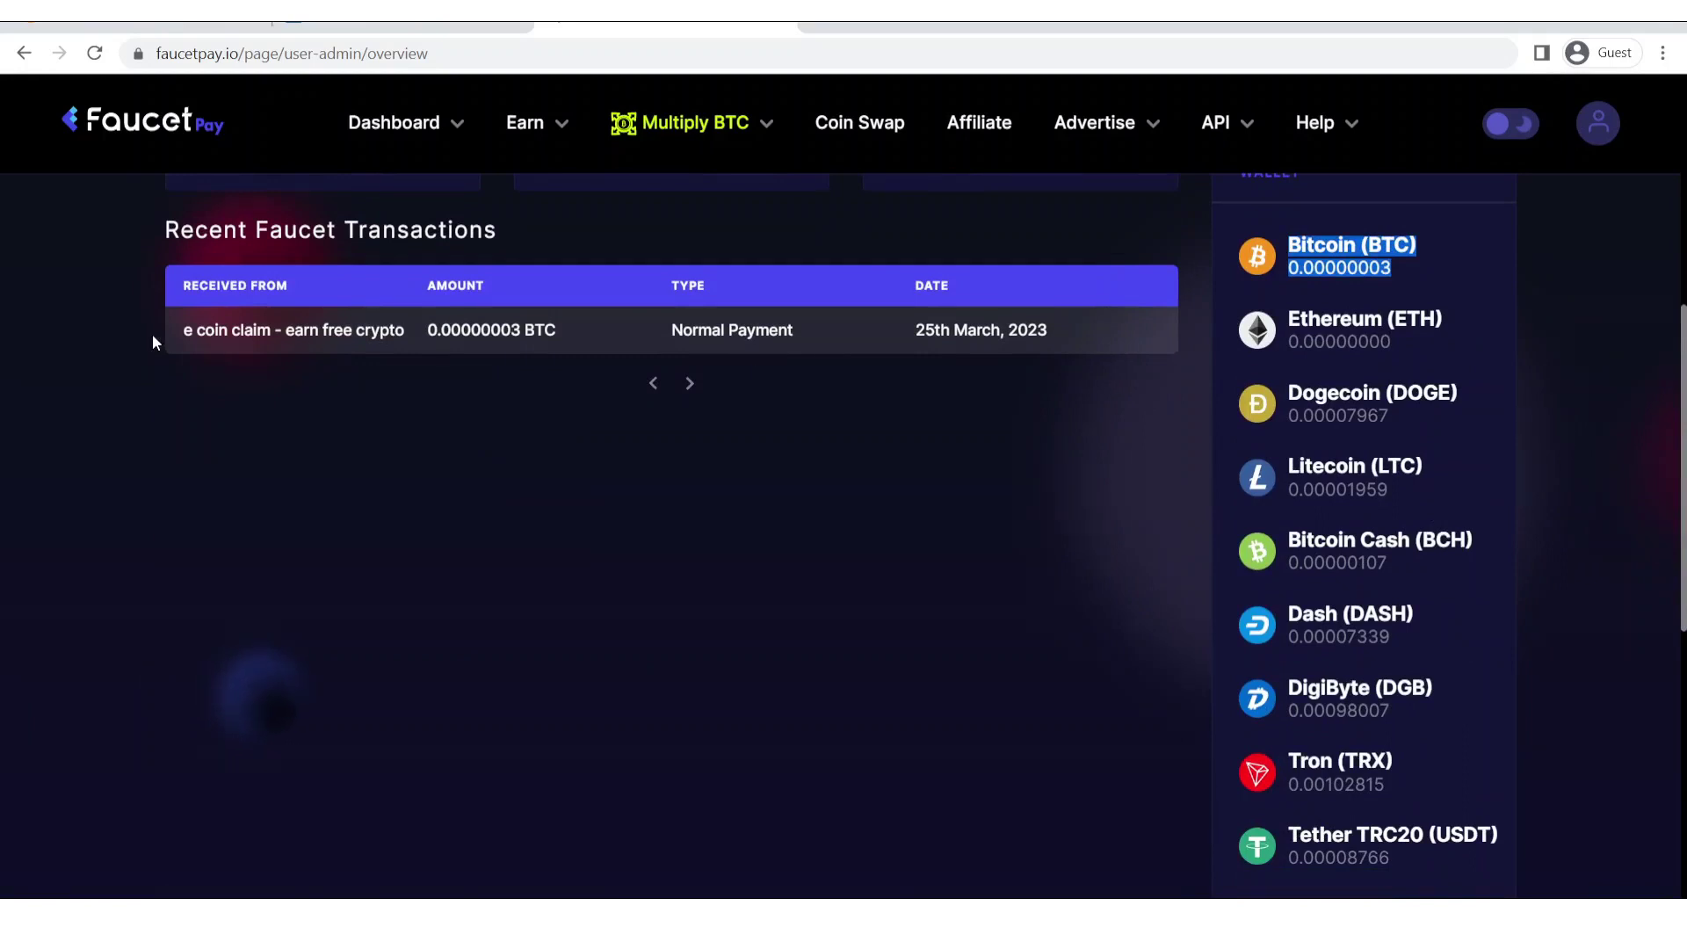
pyautogui.moveTo(181, 331); pyautogui.dragTo(1084, 331)
pyautogui.click(861, 421)
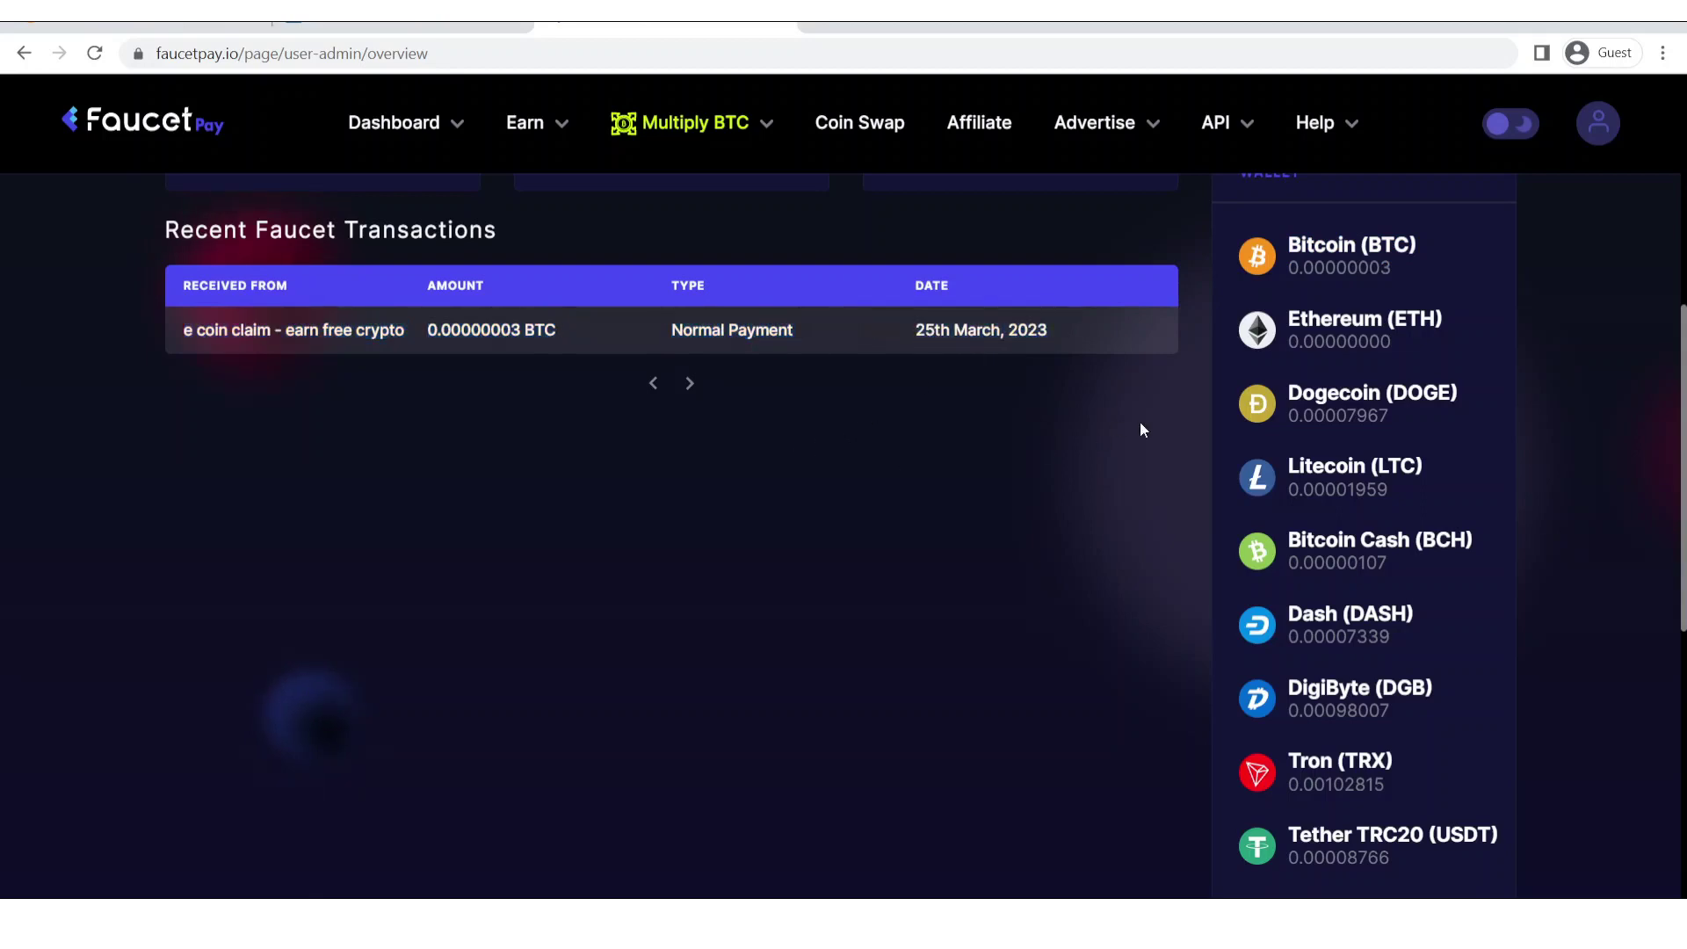
pyautogui.scroll(6, 1672, 339)
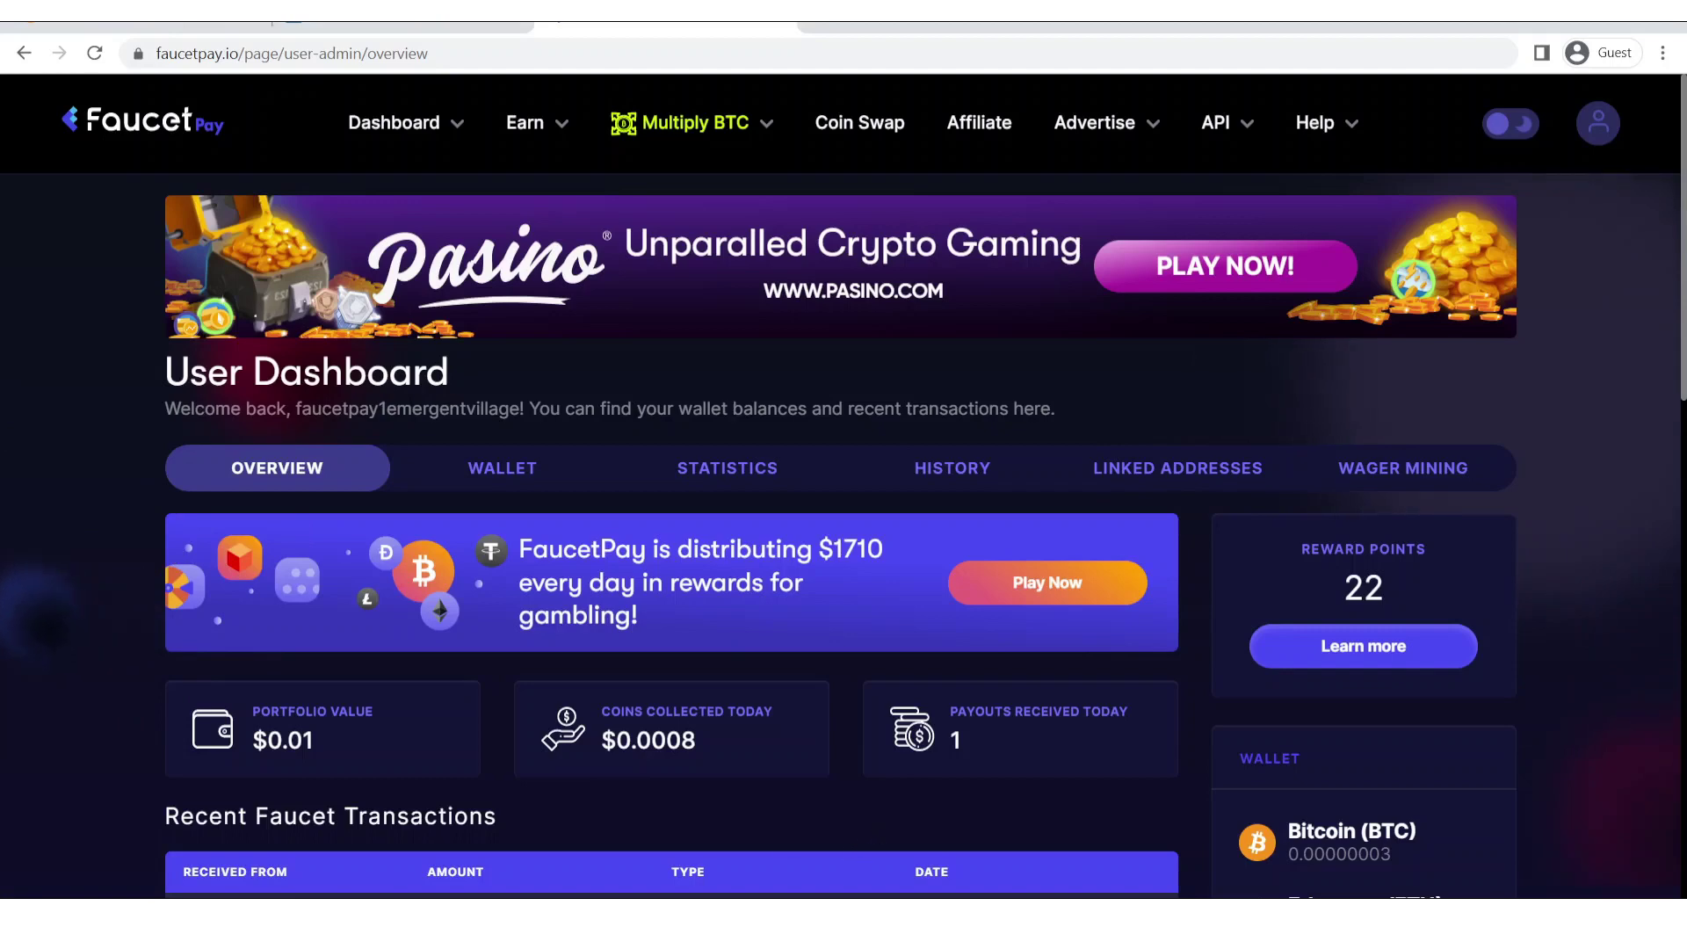
pyautogui.hotkey('alt', 'Tab')
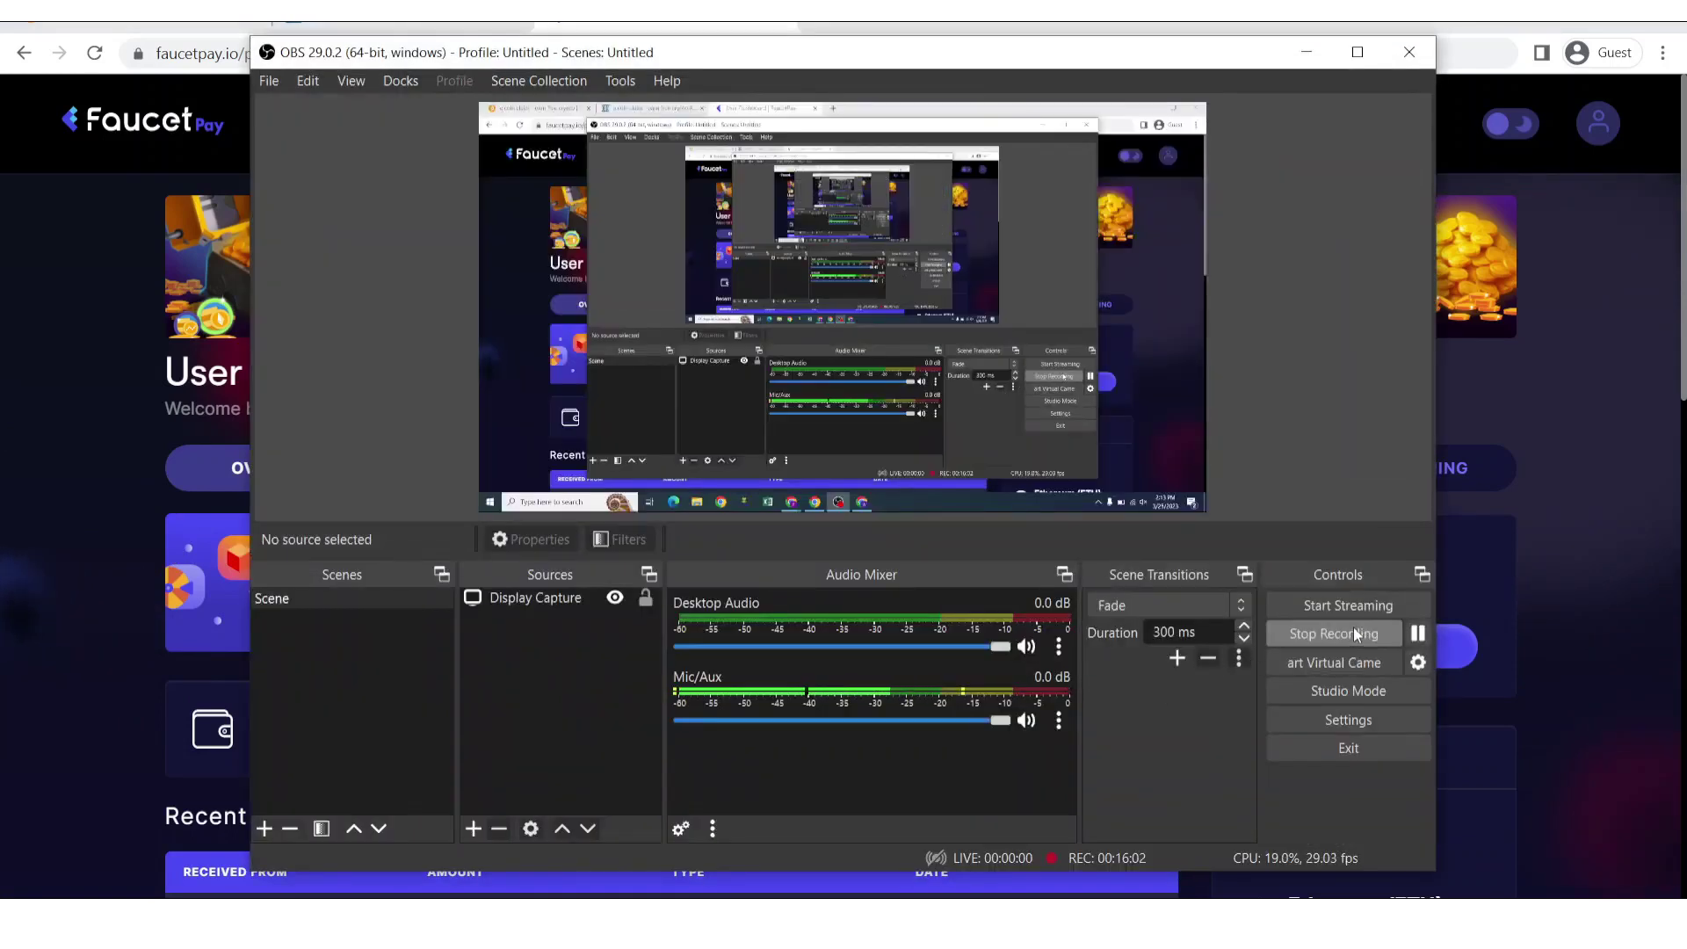